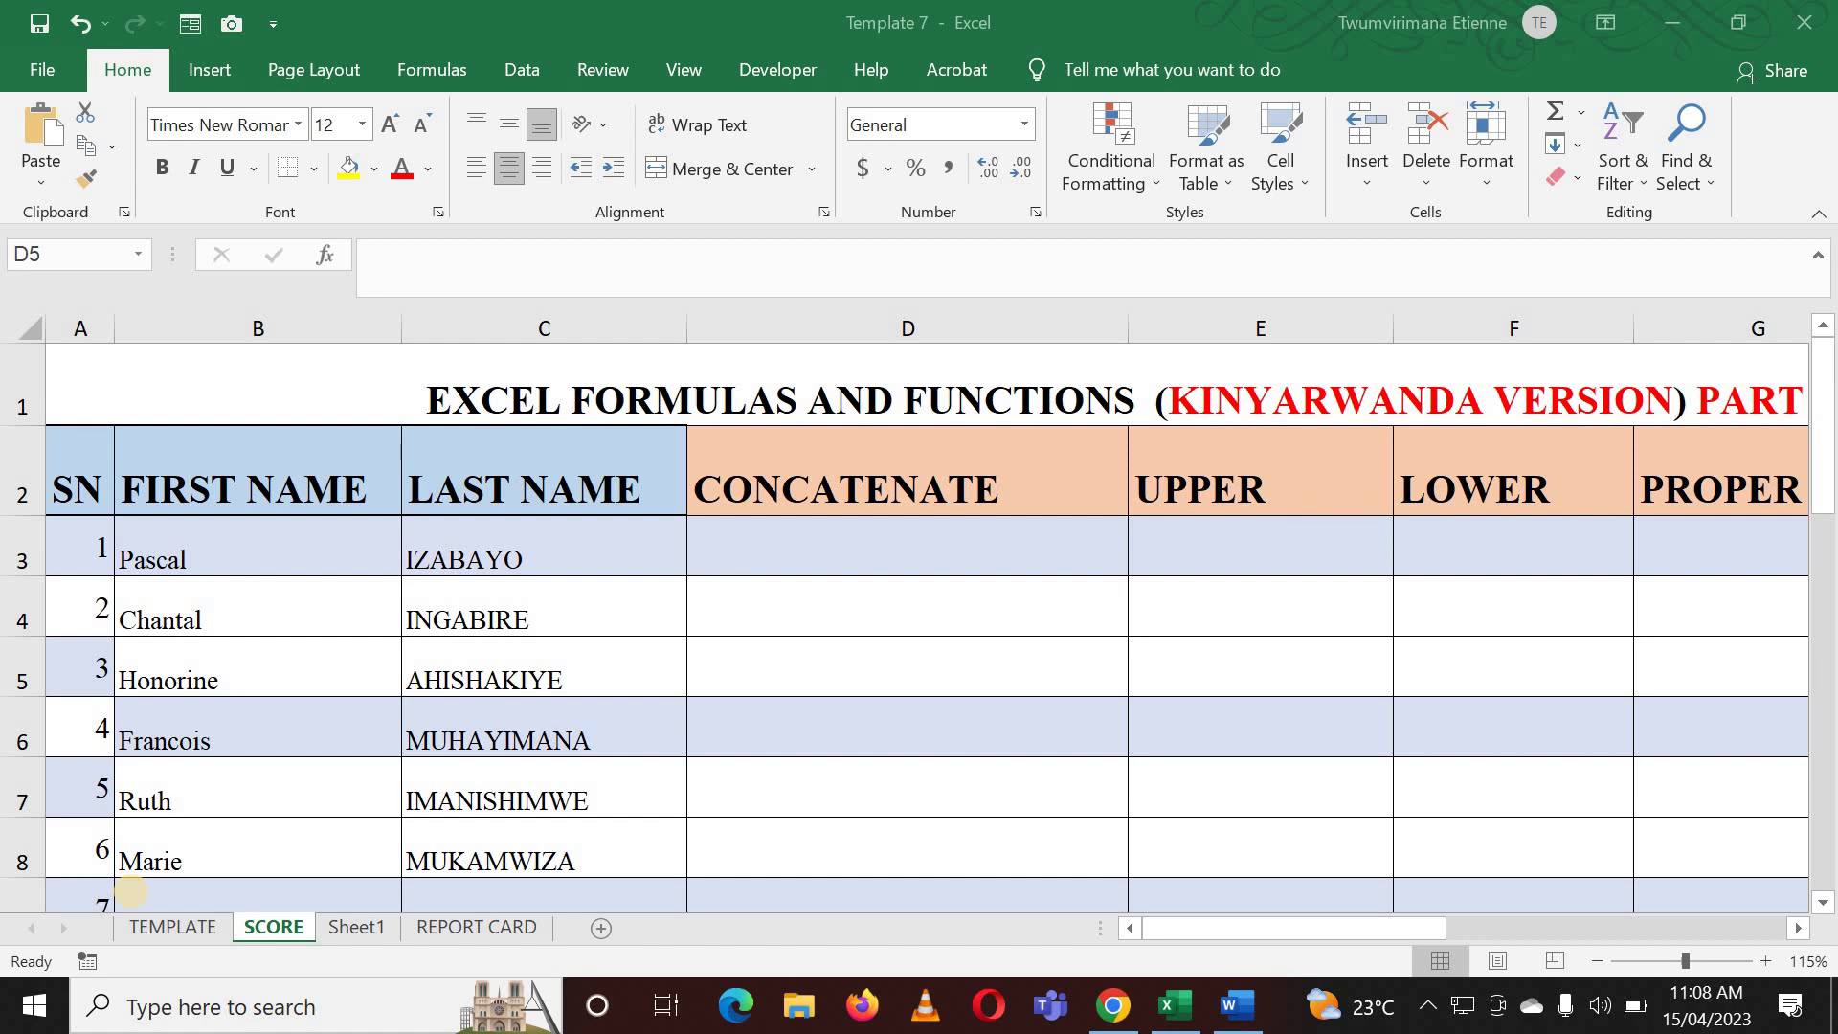
# Step: Inspect the SCORE sheet's empty CONCATENATE, UPPER and LOWER headers and cells
pyautogui.click(134, 897)
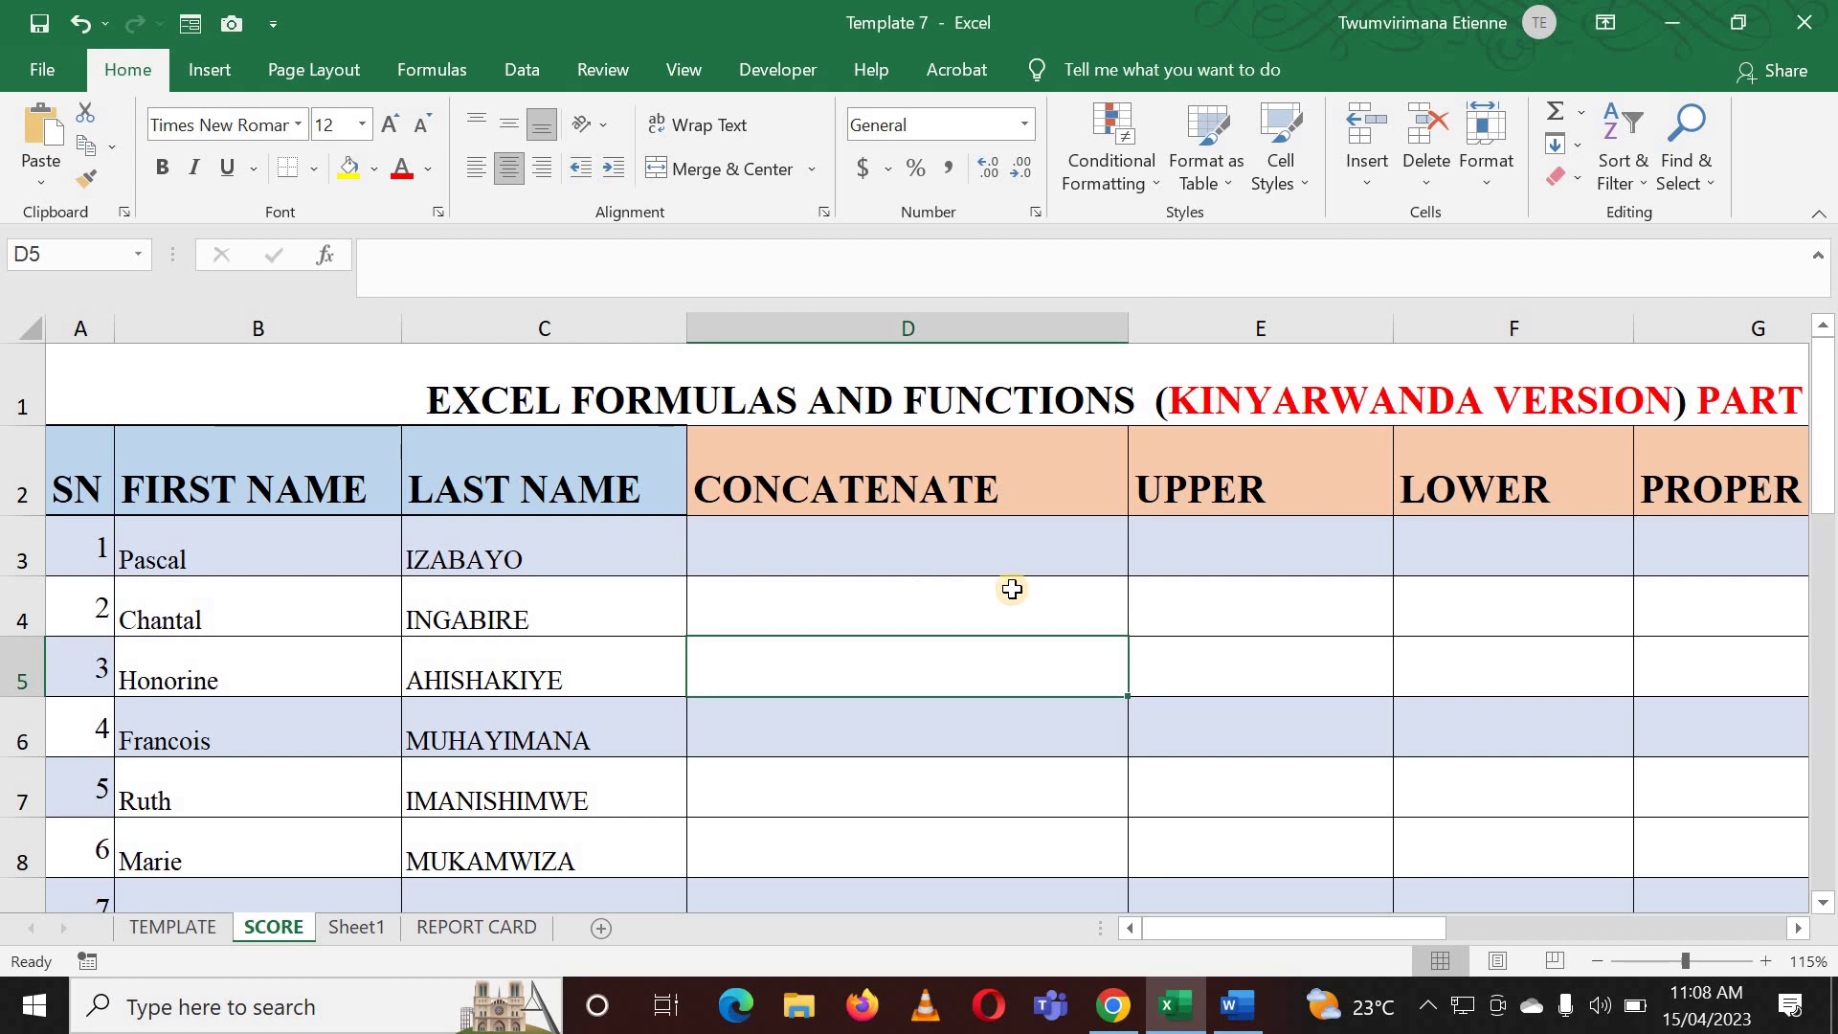
pyautogui.click(1068, 591)
pyautogui.click(1153, 594)
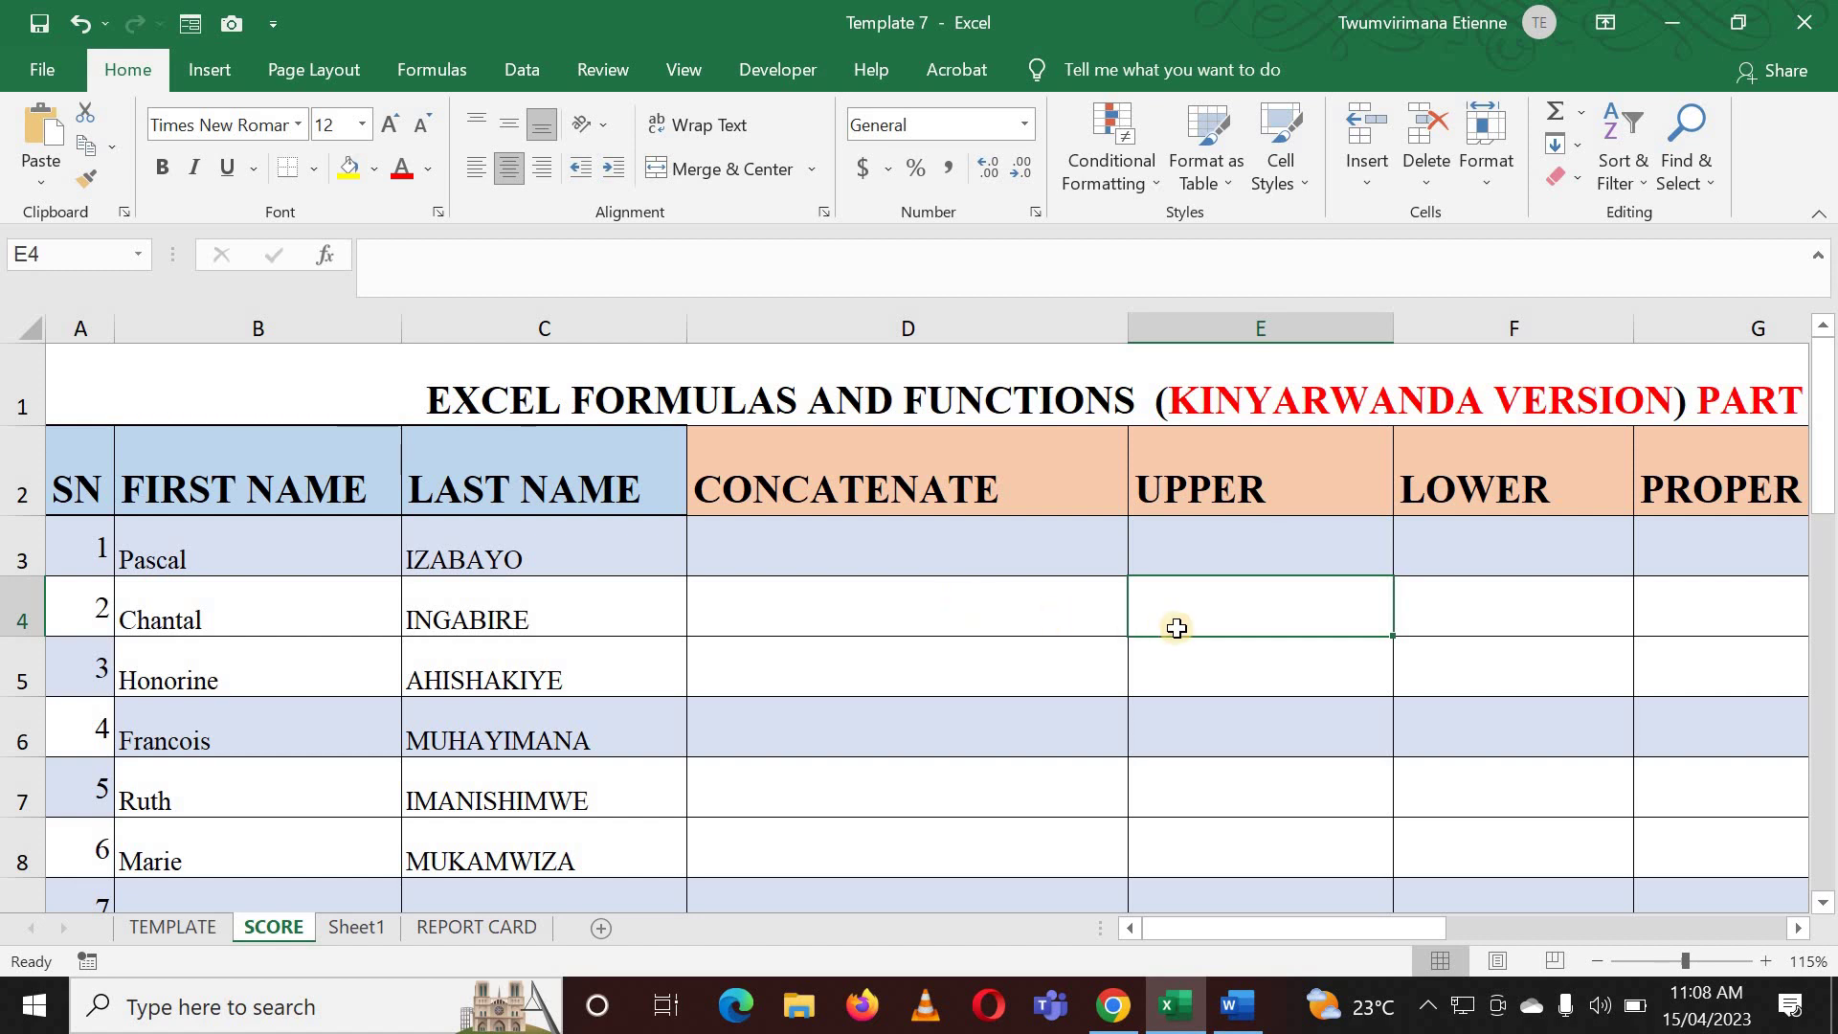
pyautogui.click(1405, 668)
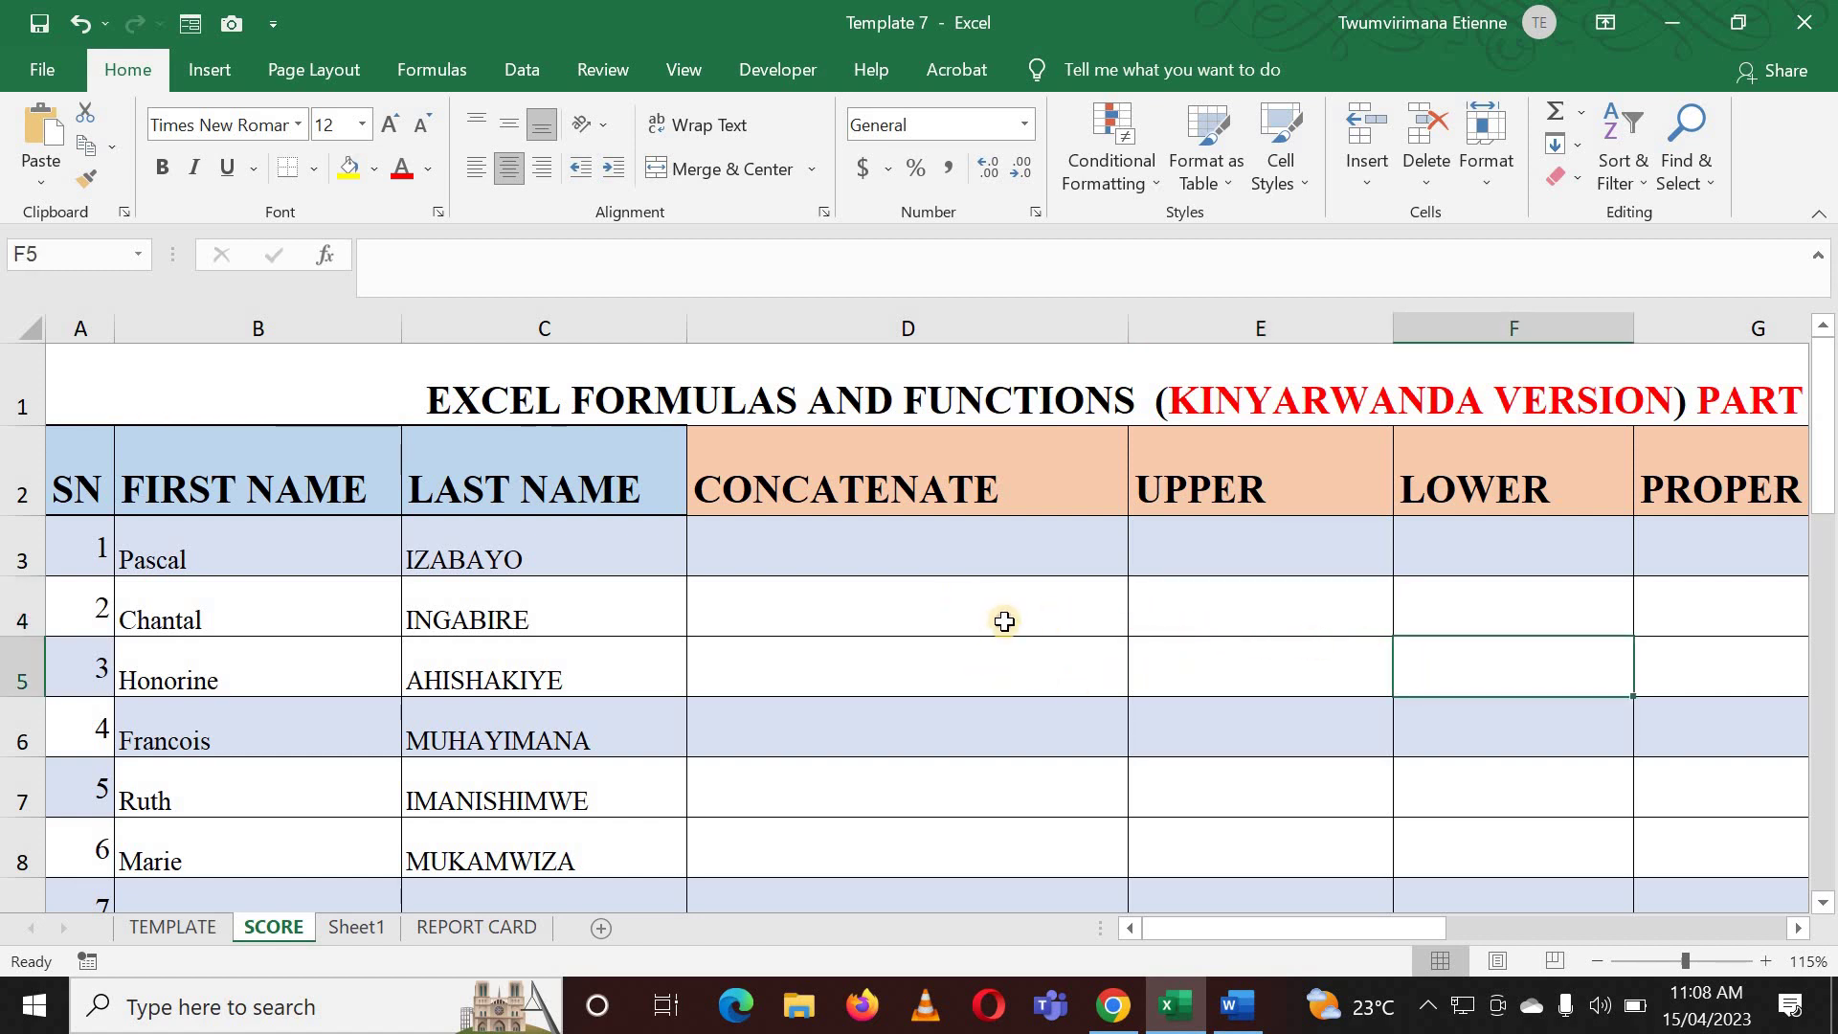
pyautogui.click(1004, 621)
pyautogui.click(1026, 493)
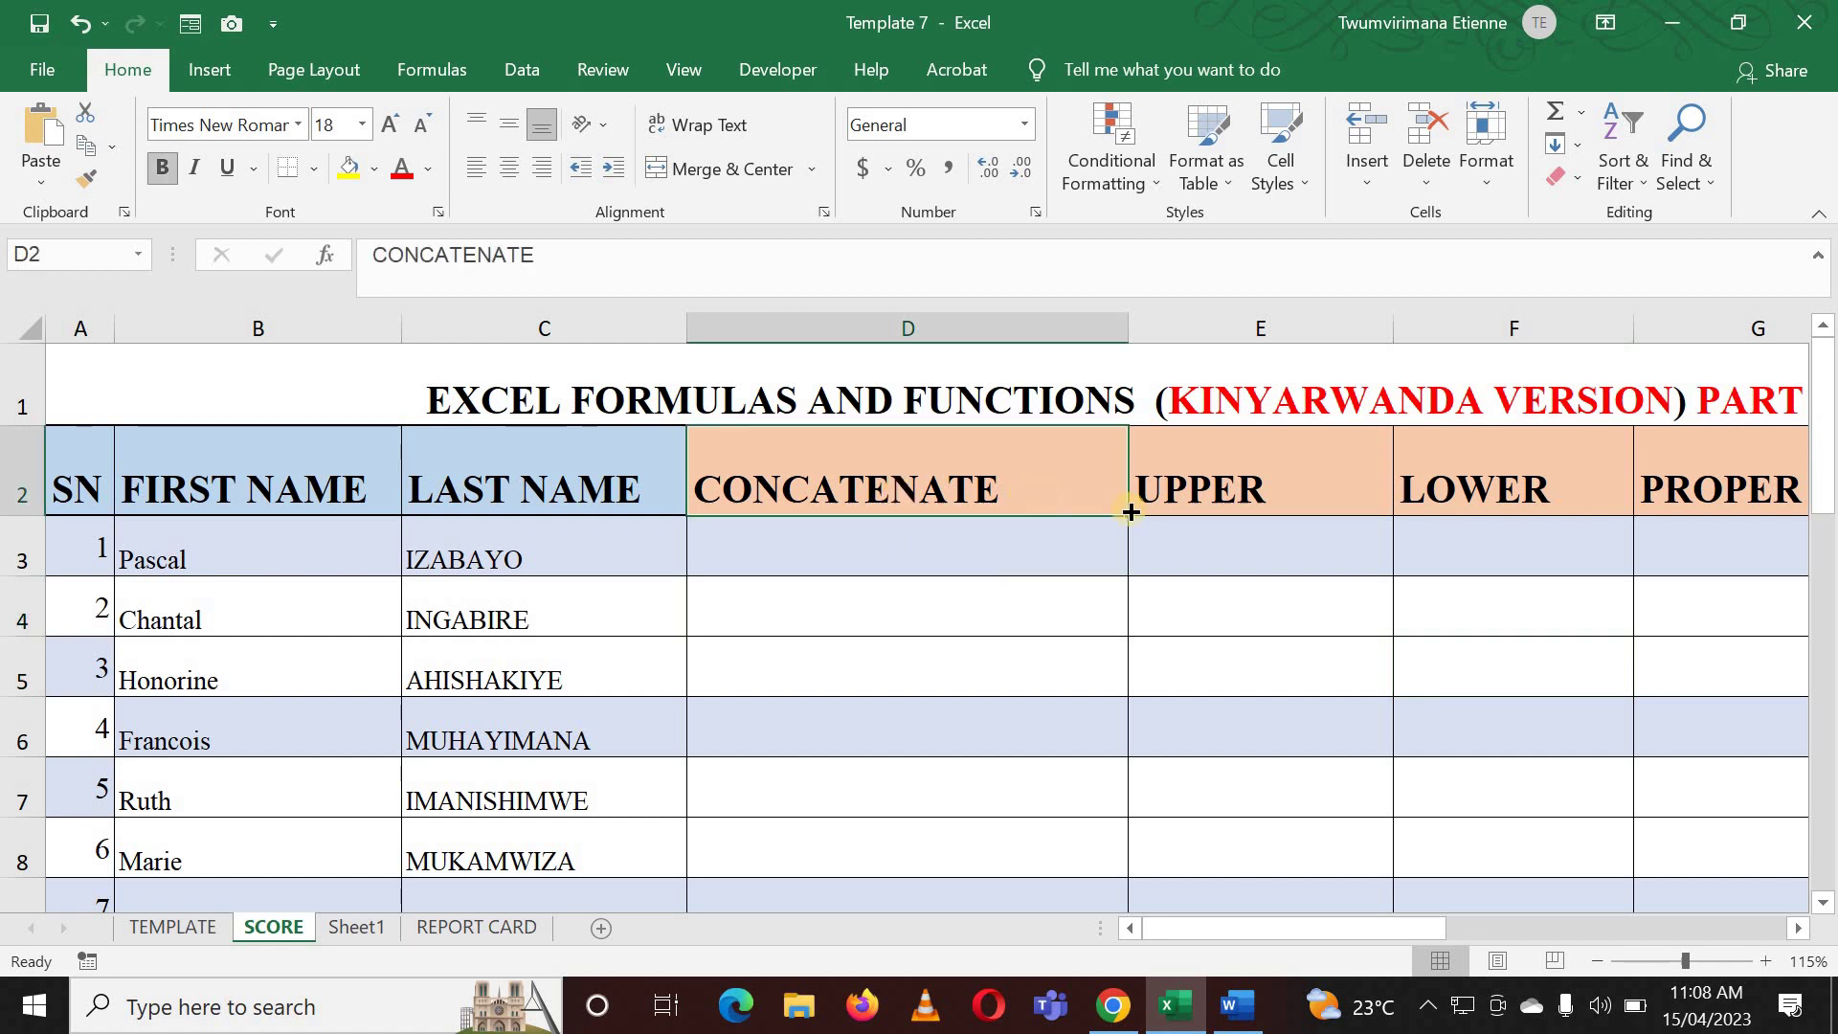
pyautogui.click(1216, 493)
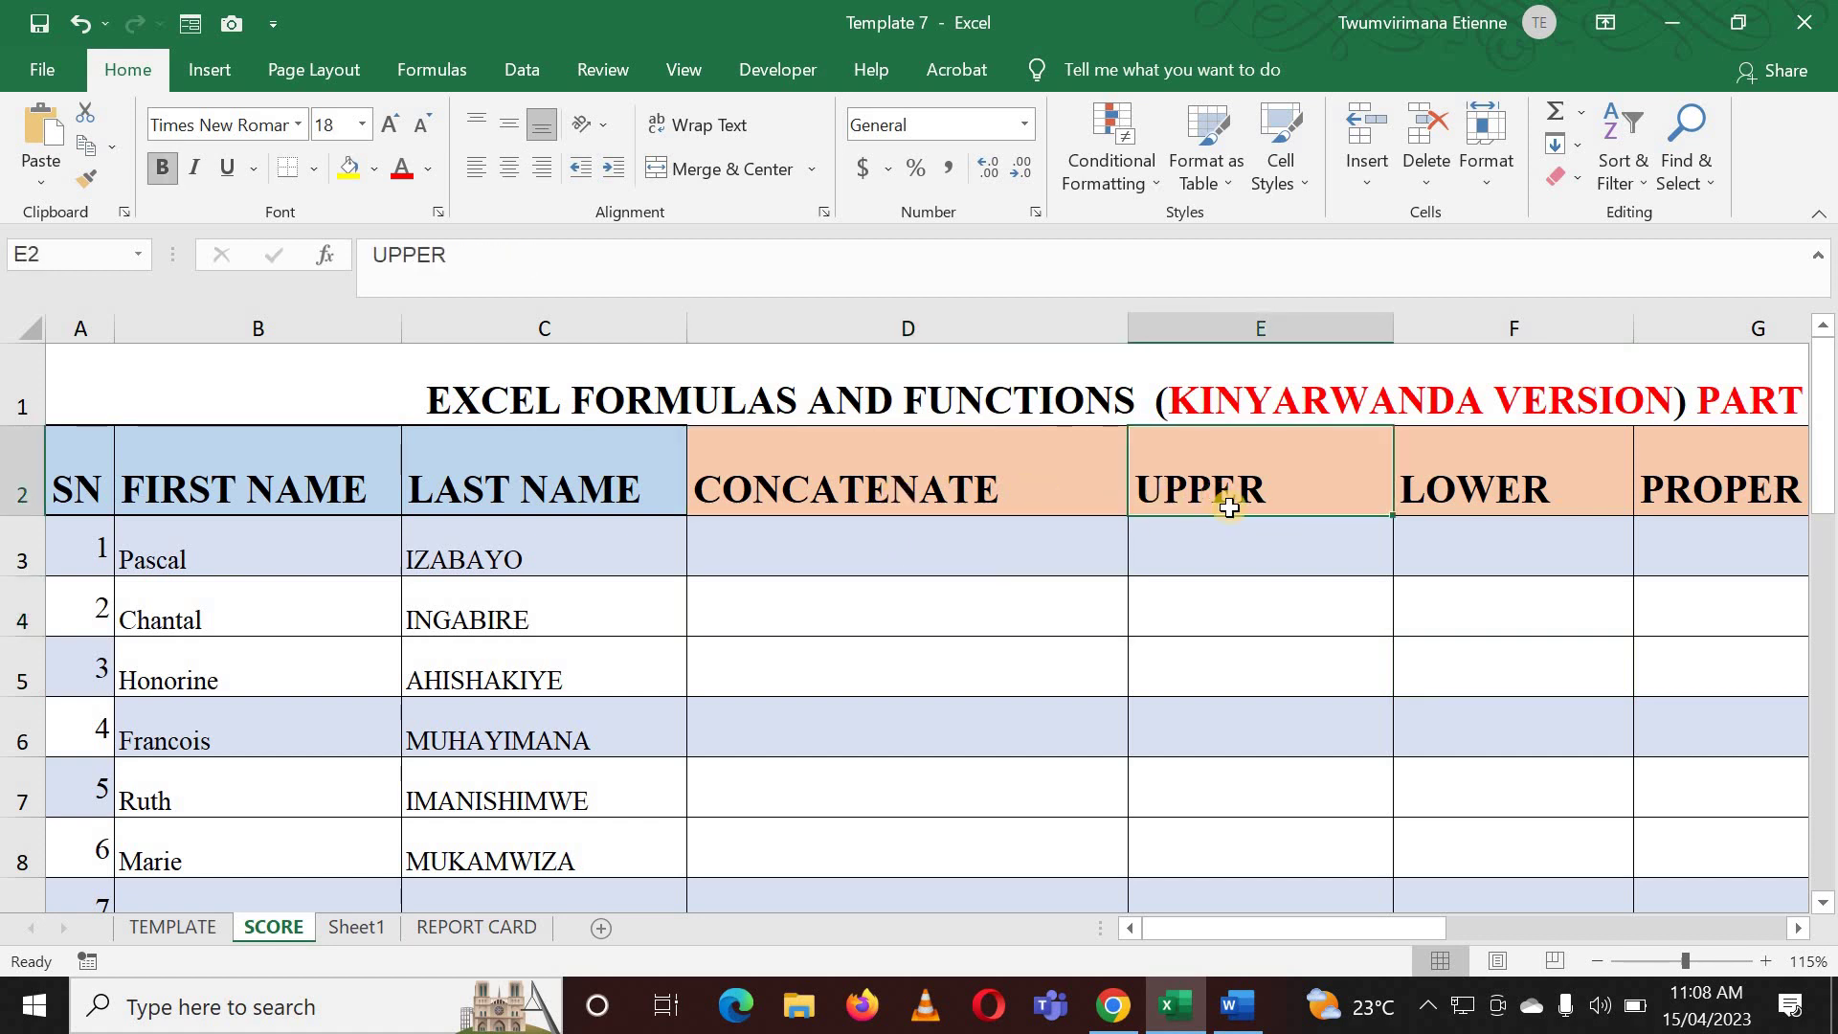
pyautogui.click(1496, 514)
pyautogui.moveTo(1350, 928); pyautogui.dragTo(1464, 908)
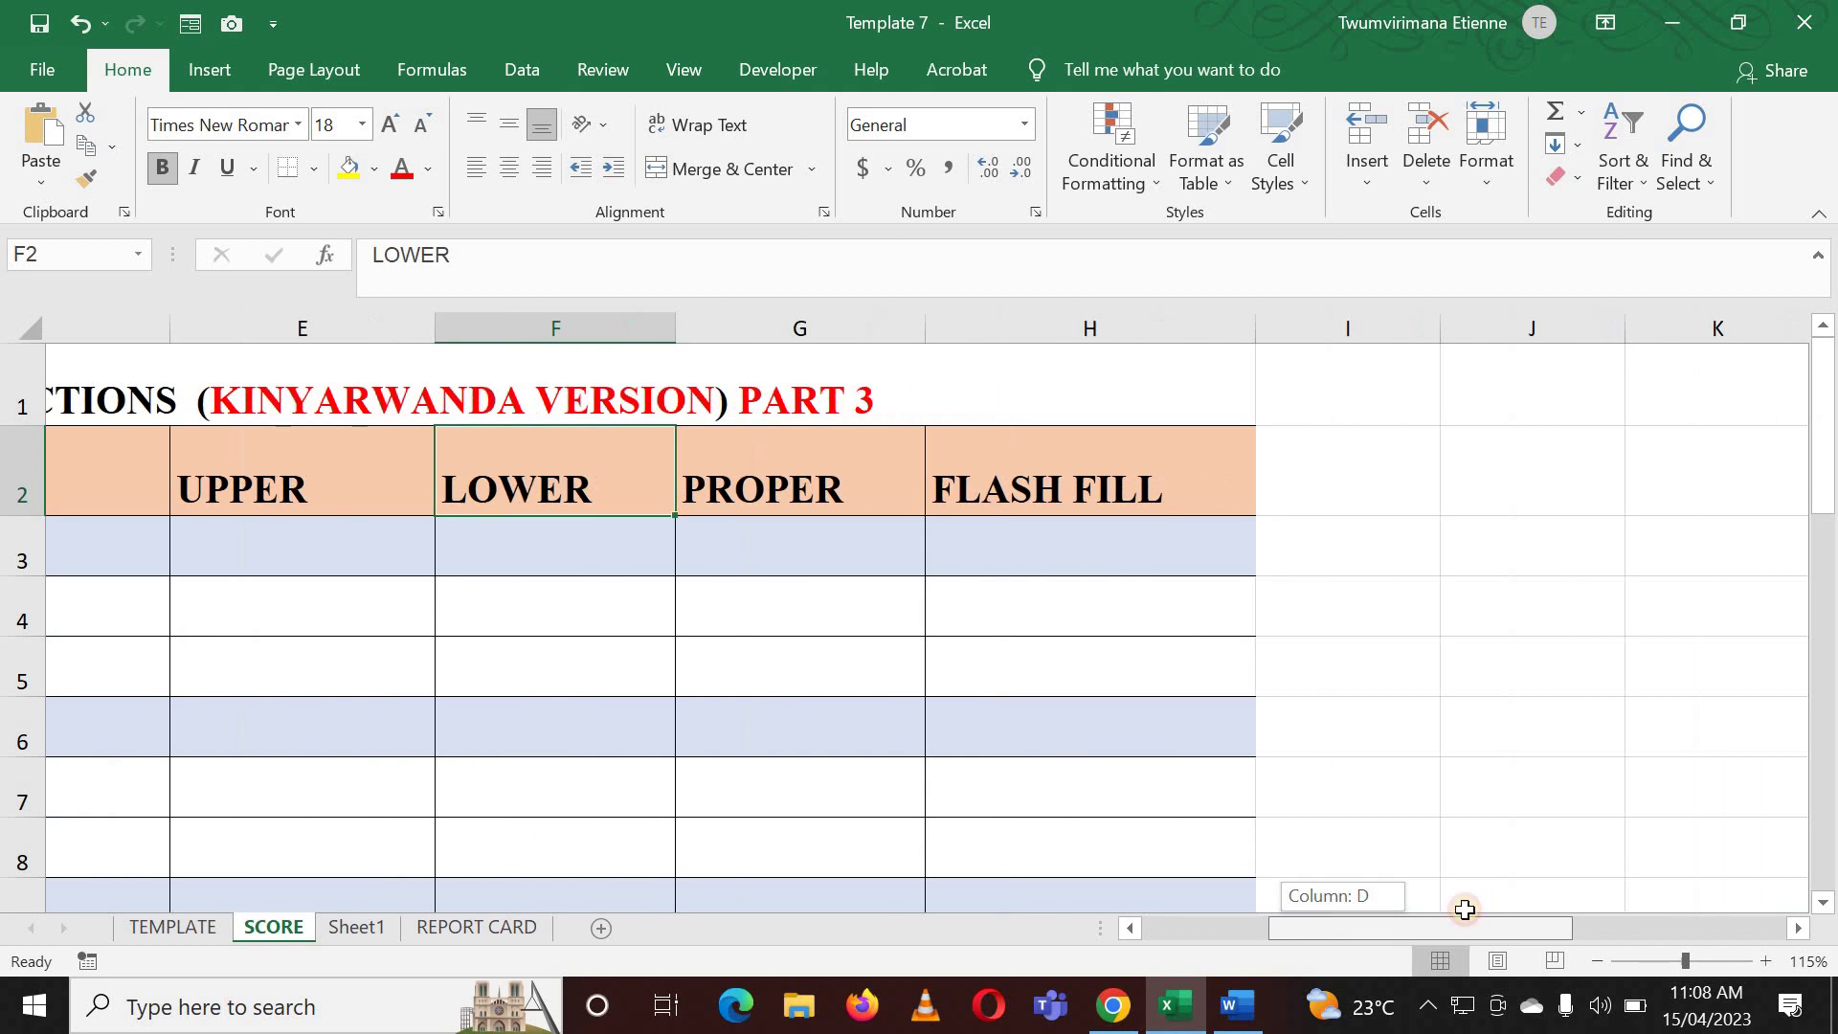
pyautogui.moveTo(1341, 932); pyautogui.dragTo(906, 759)
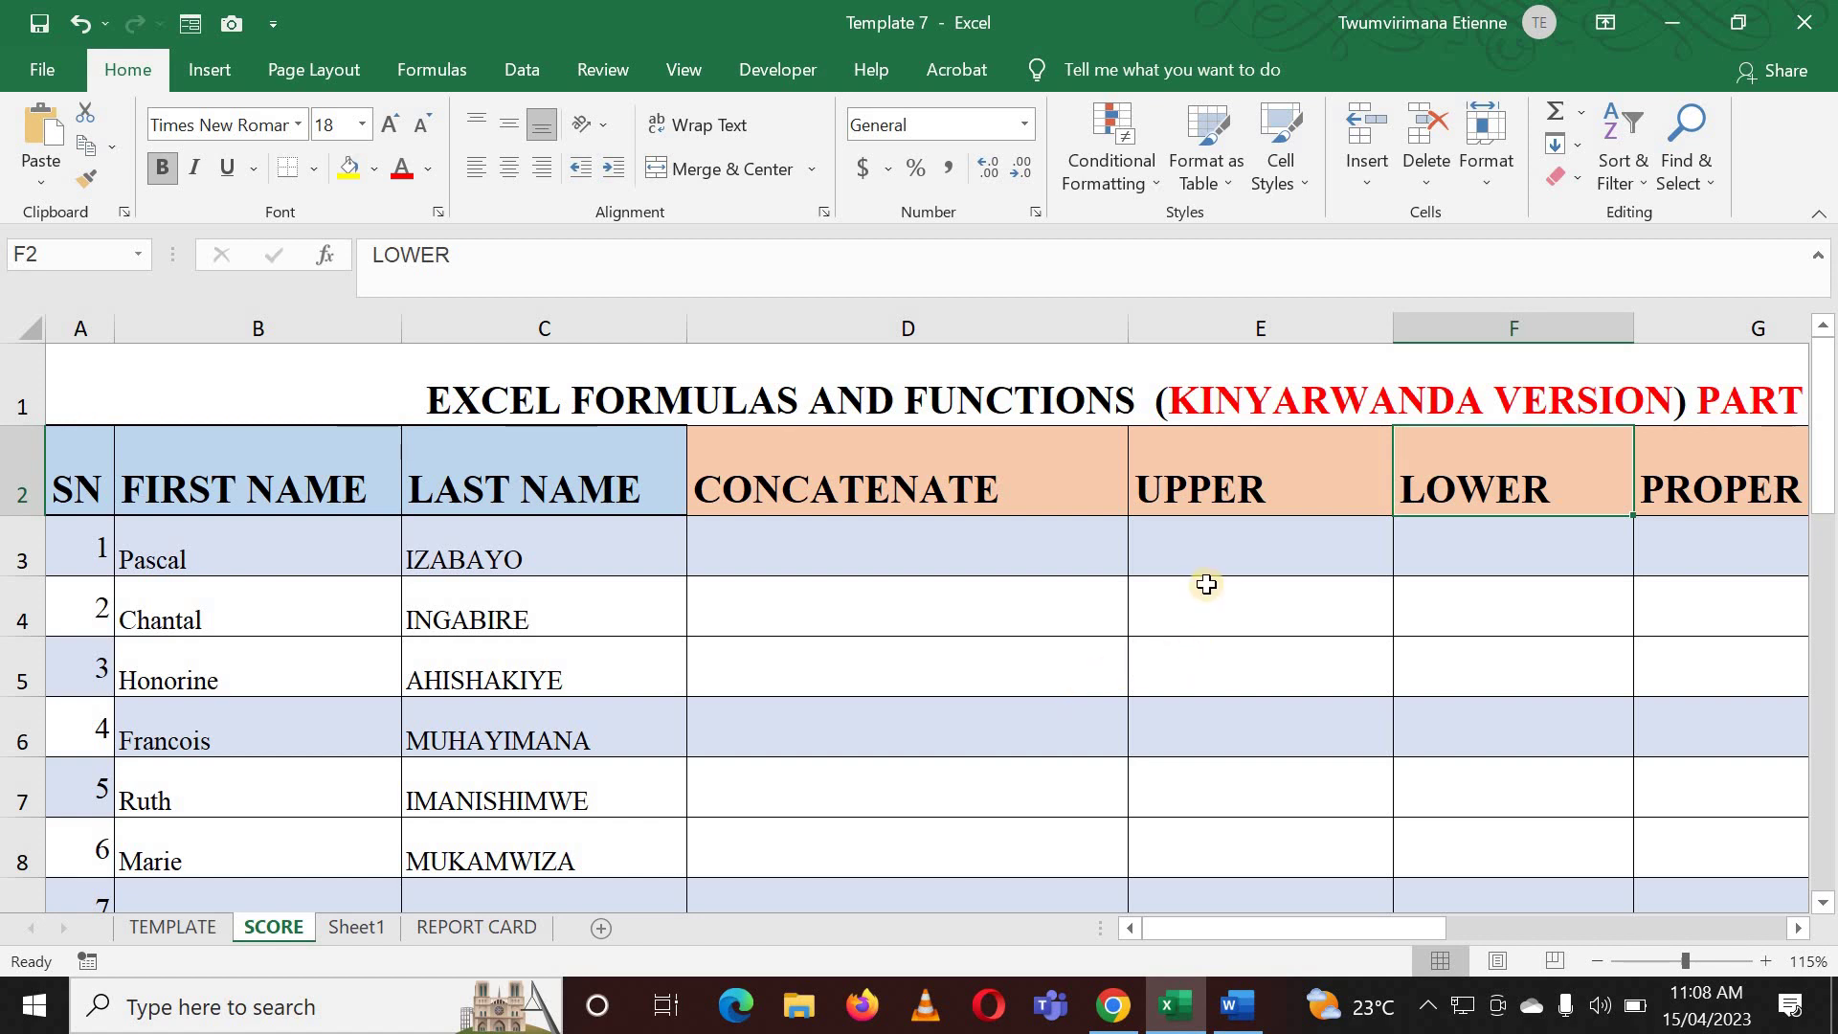
# Step: Scroll across to the FLASH FILL column, then switch to the Word cell theory document
pyautogui.click(1277, 486)
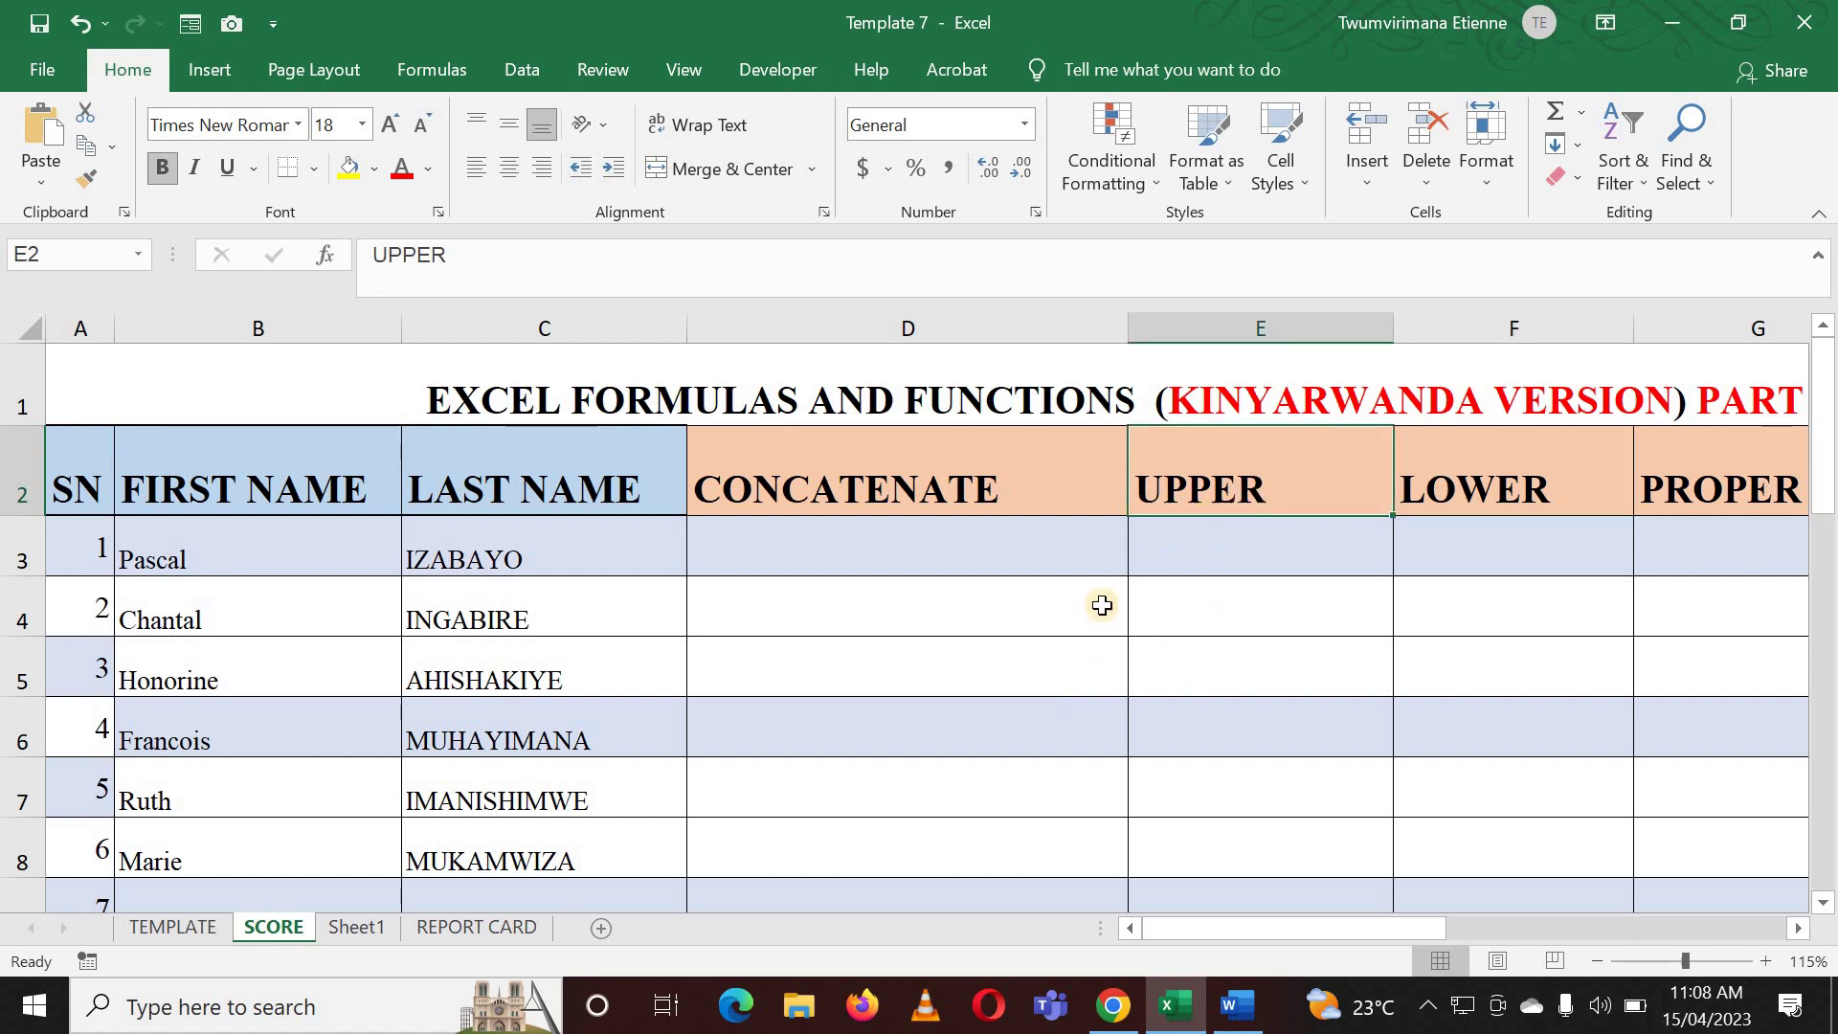
pyautogui.click(1079, 666)
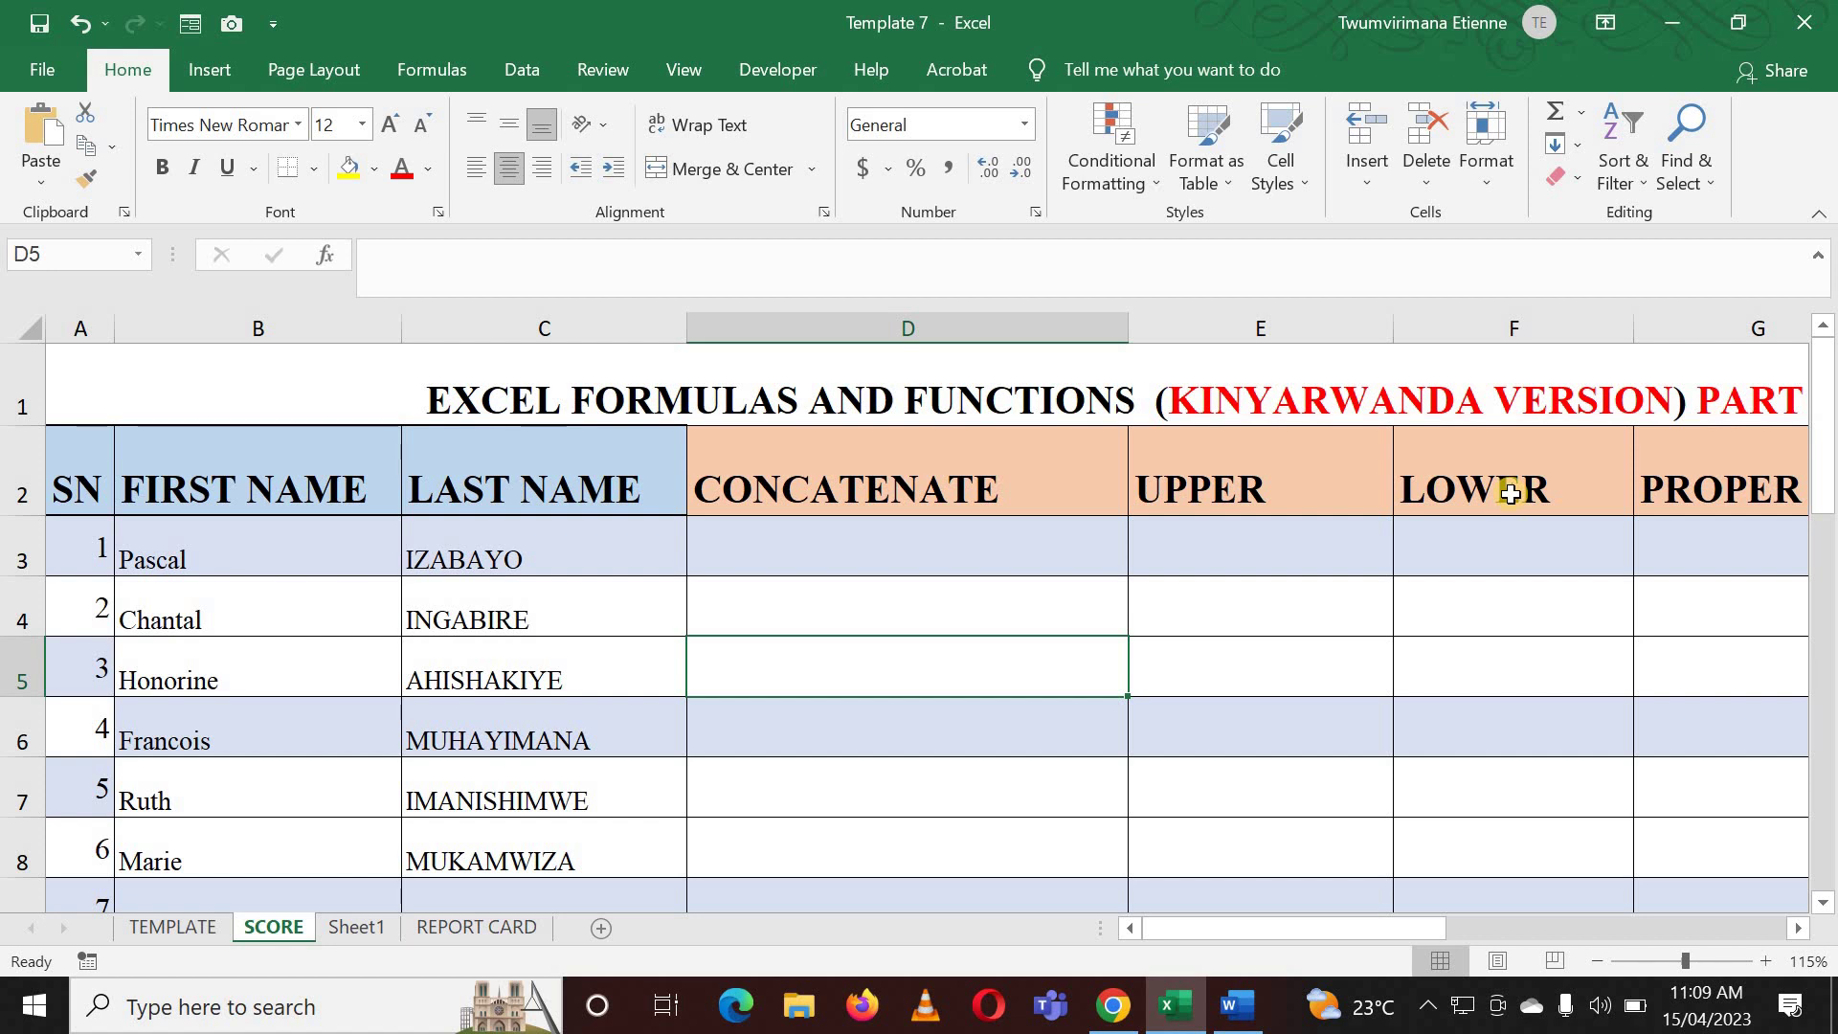
pyautogui.moveTo(1386, 929); pyautogui.dragTo(1479, 927)
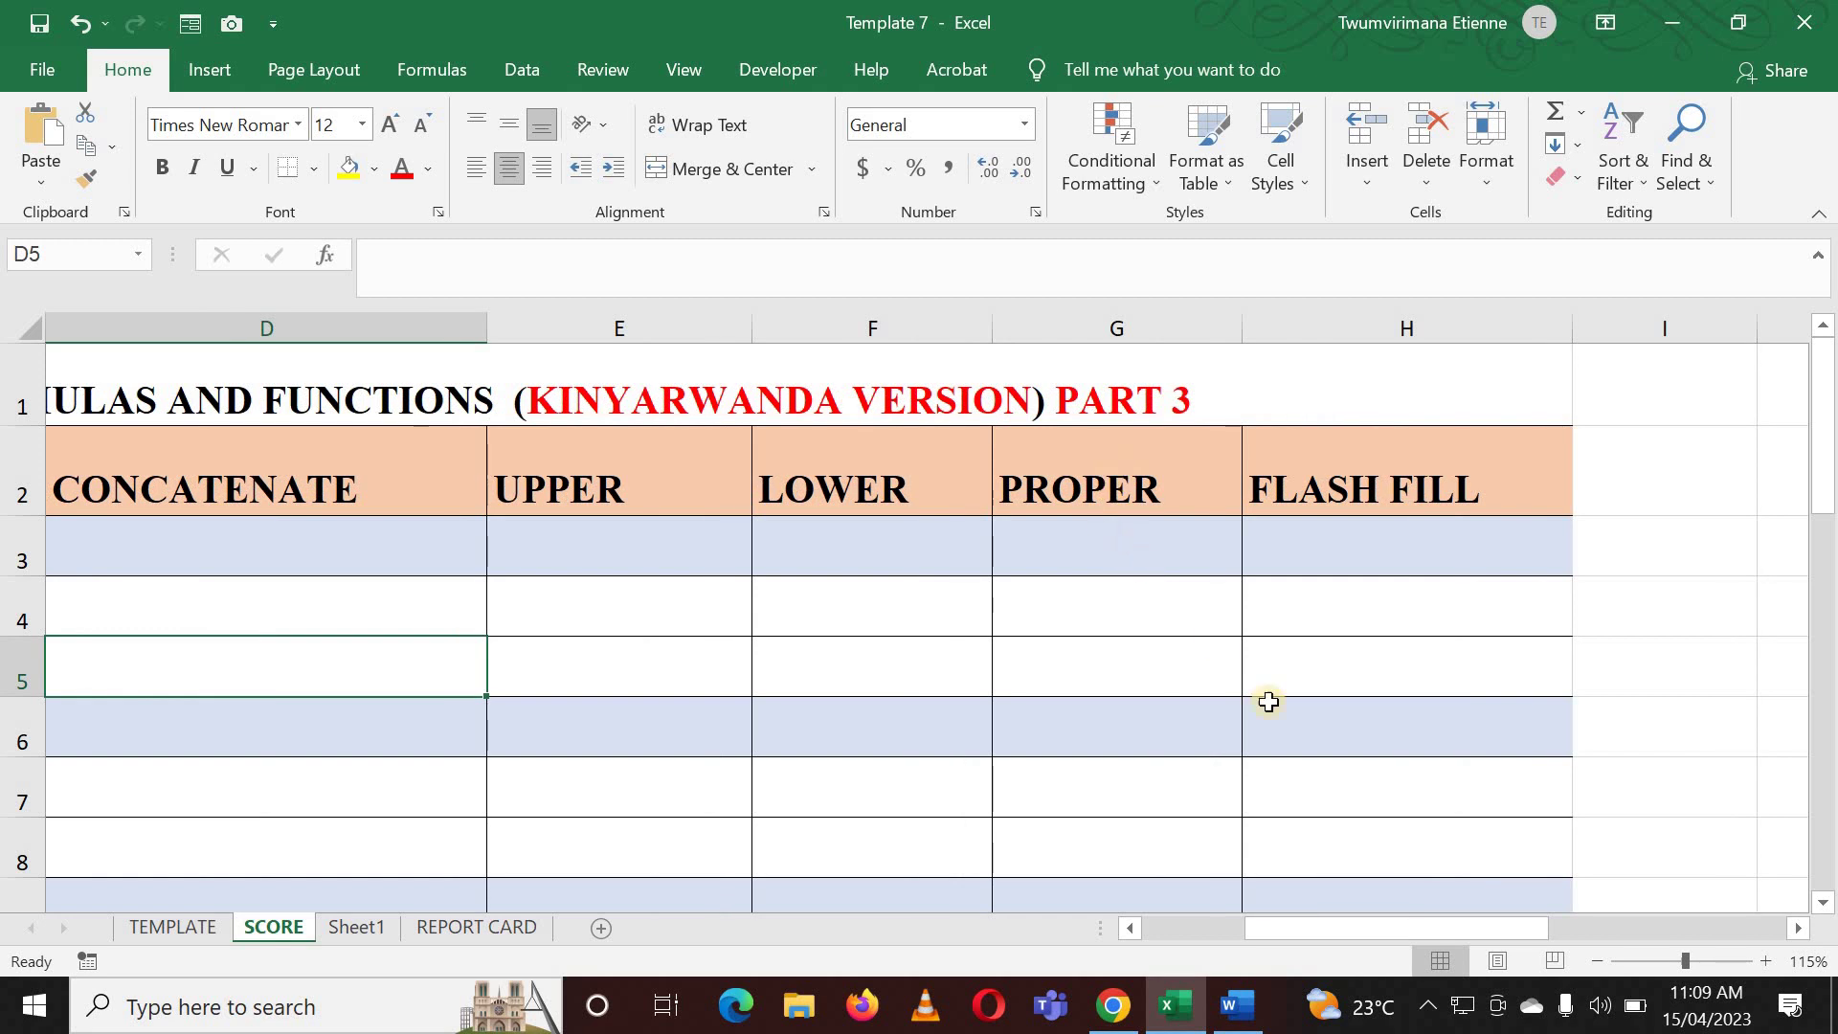
pyautogui.moveTo(1300, 928); pyautogui.dragTo(1202, 968)
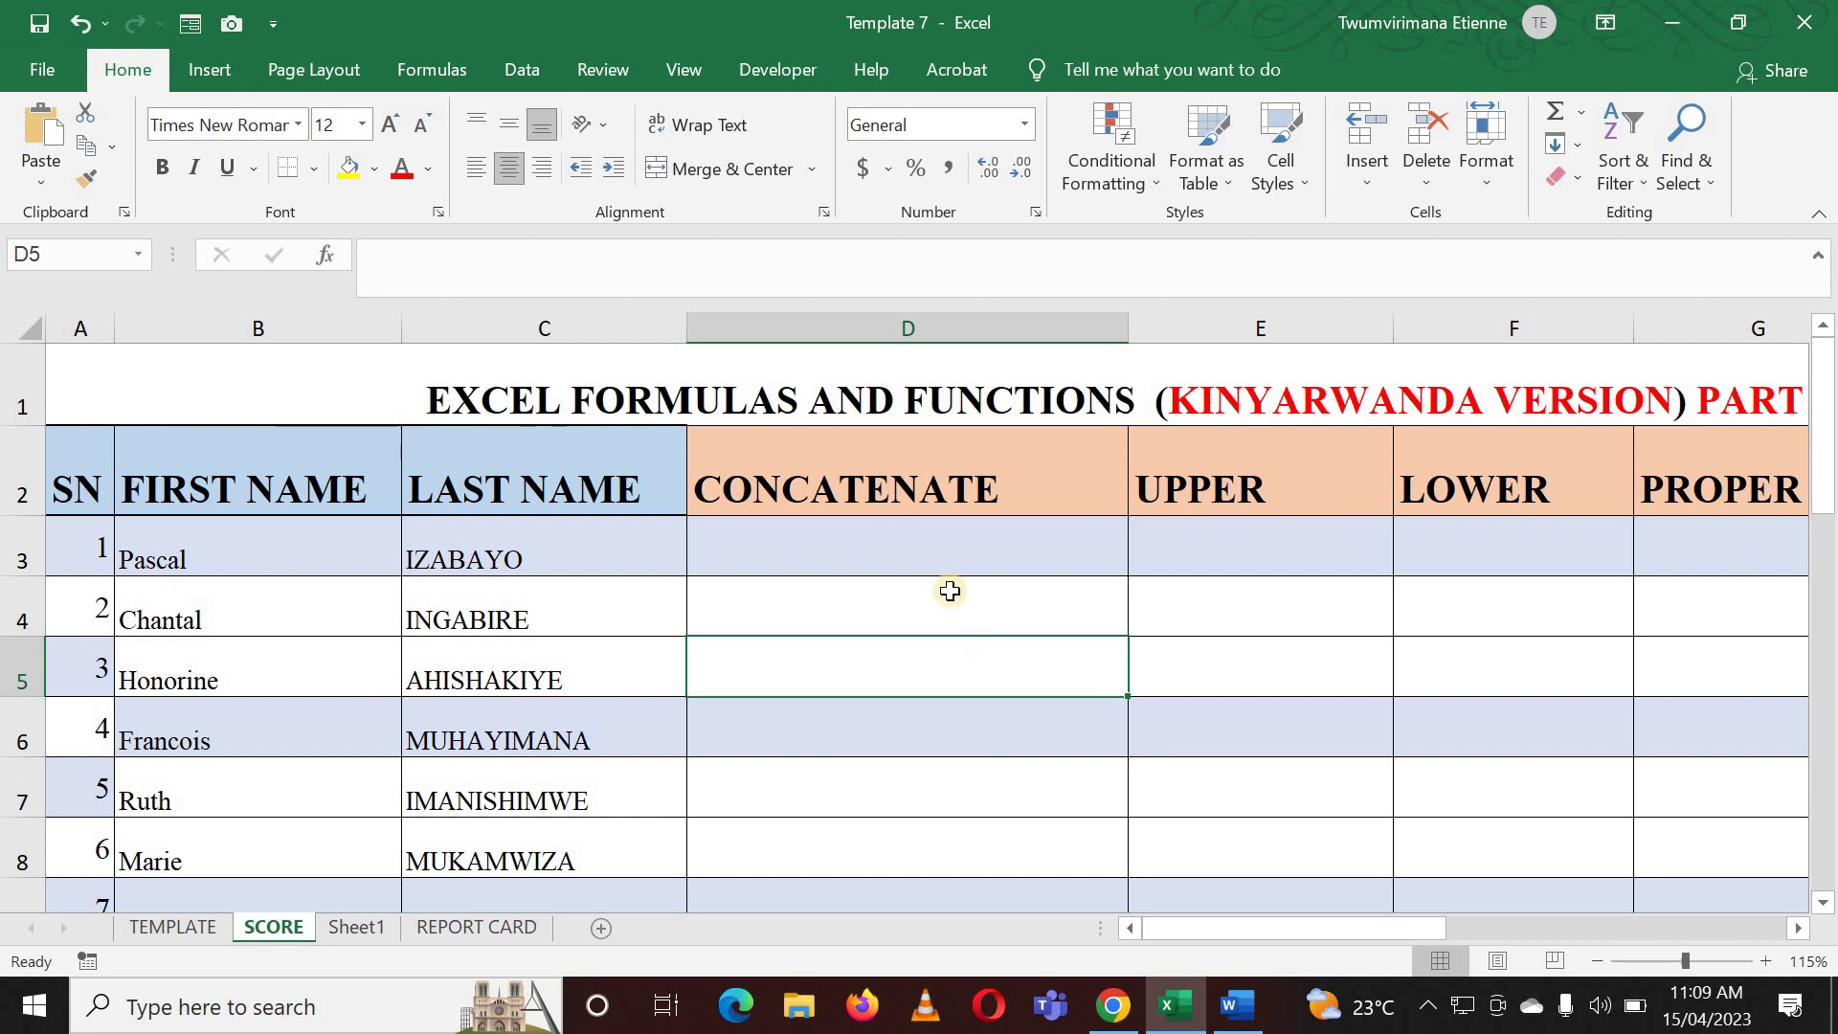
pyautogui.click(857, 568)
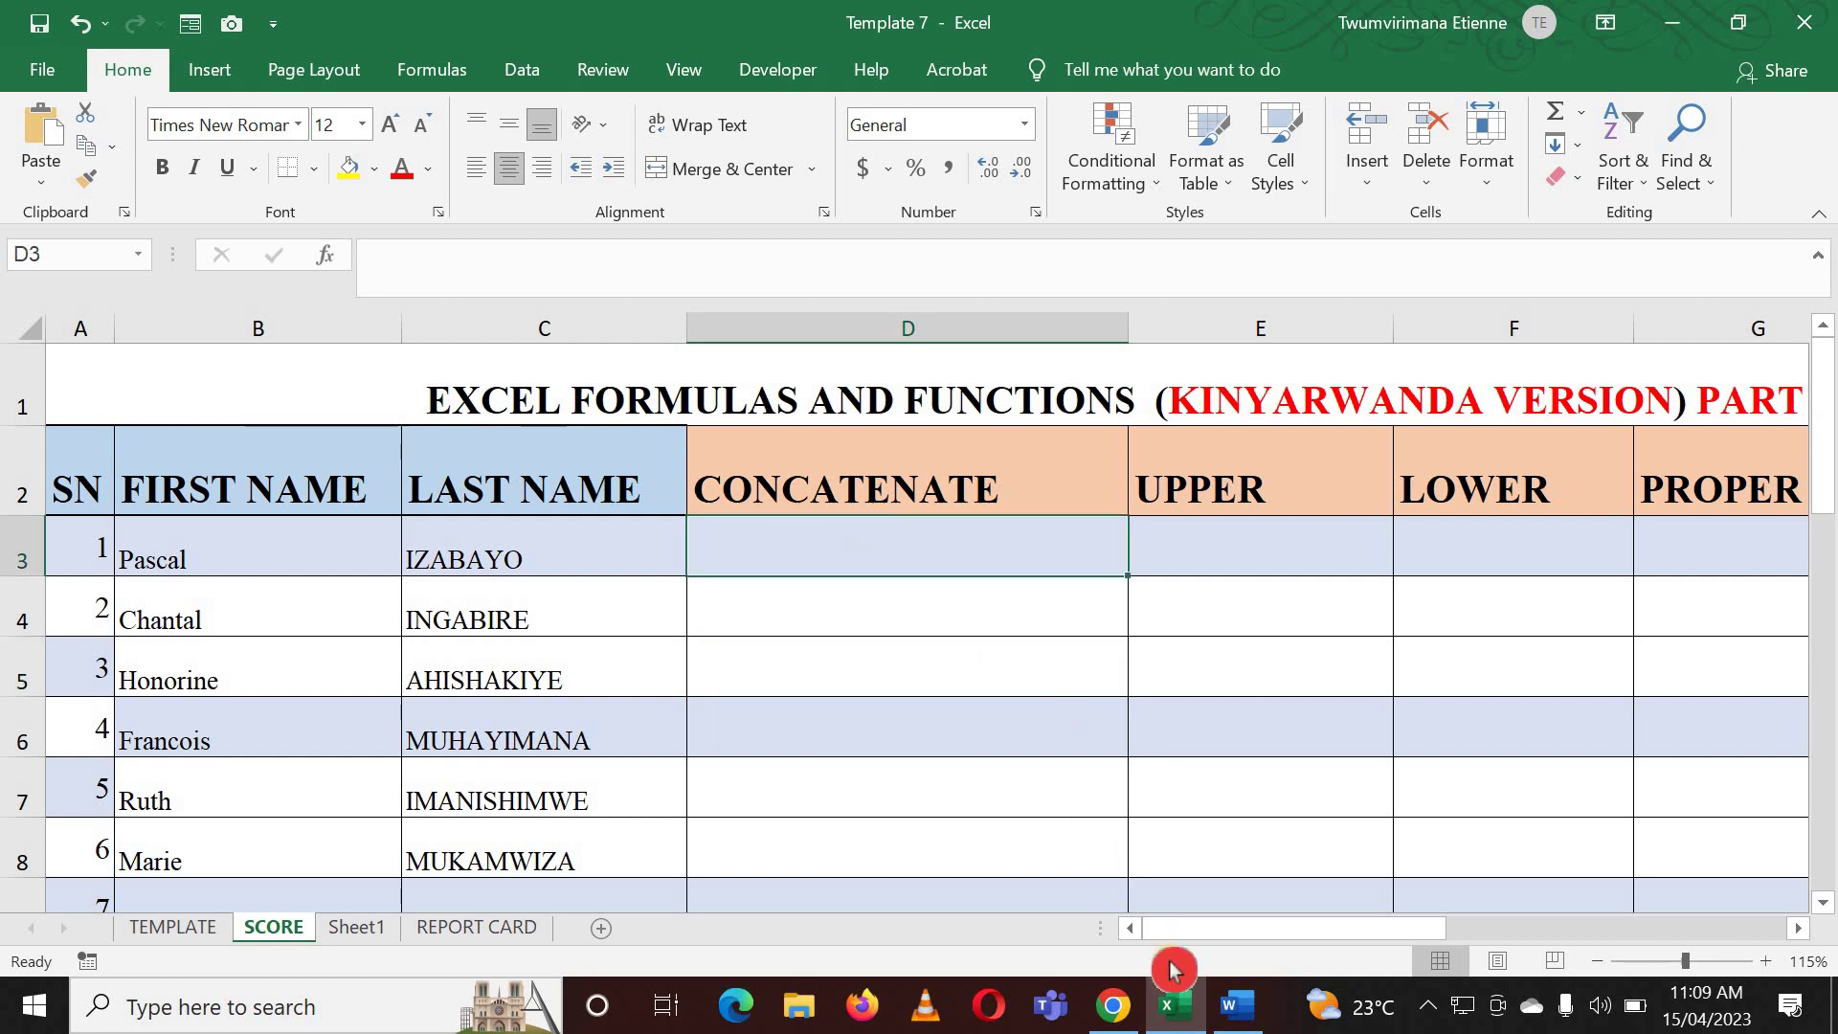
pyautogui.click(1230, 1015)
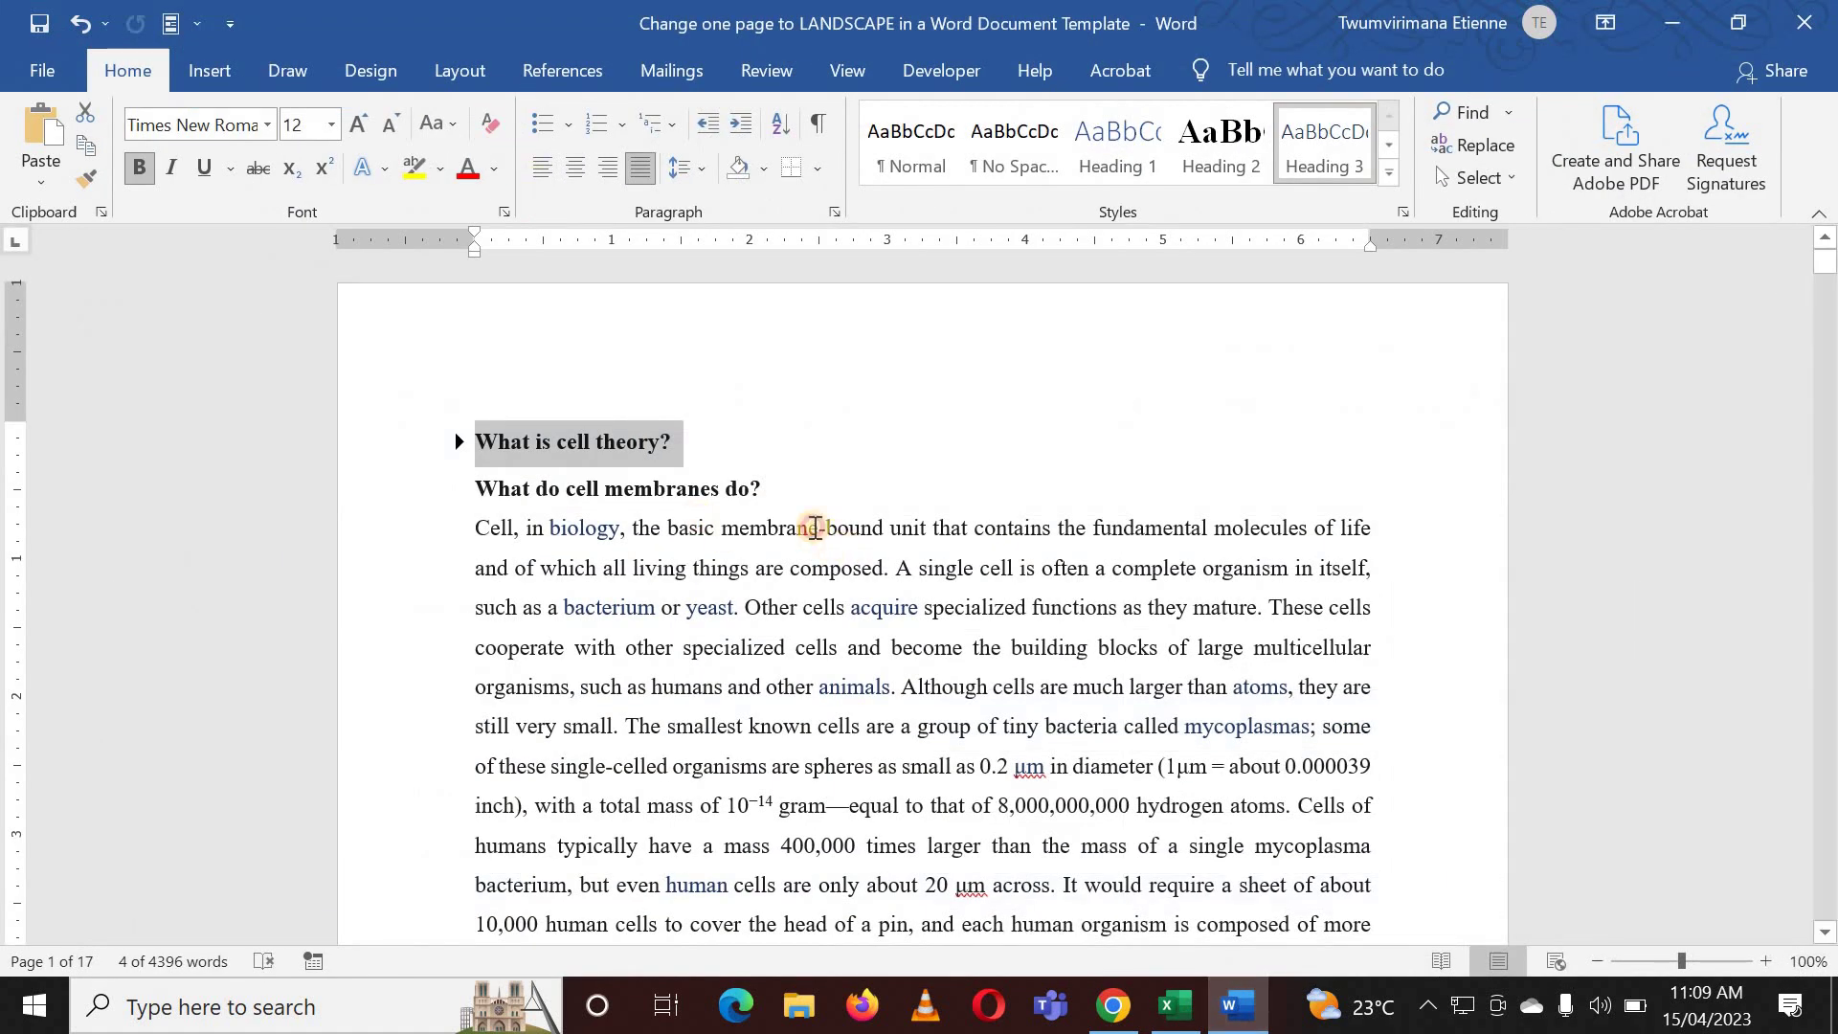
pyautogui.click(814, 528)
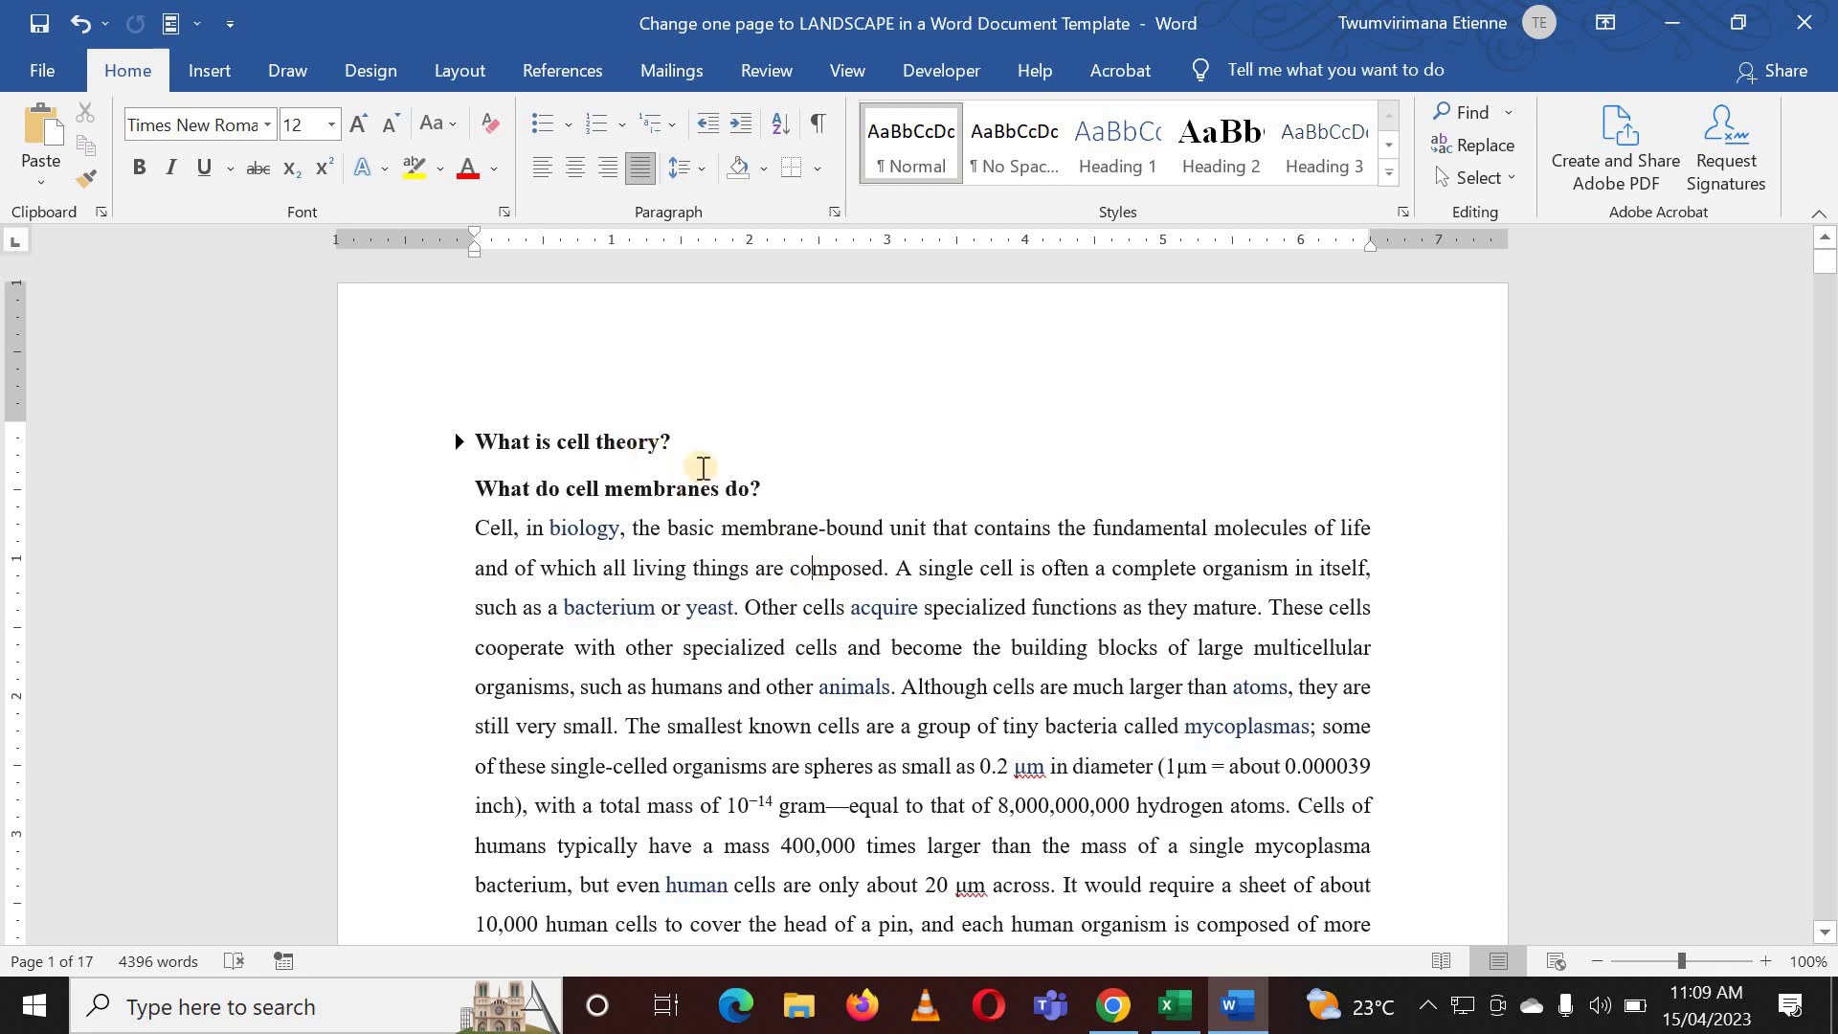
pyautogui.moveTo(618, 446); pyautogui.dragTo(496, 461)
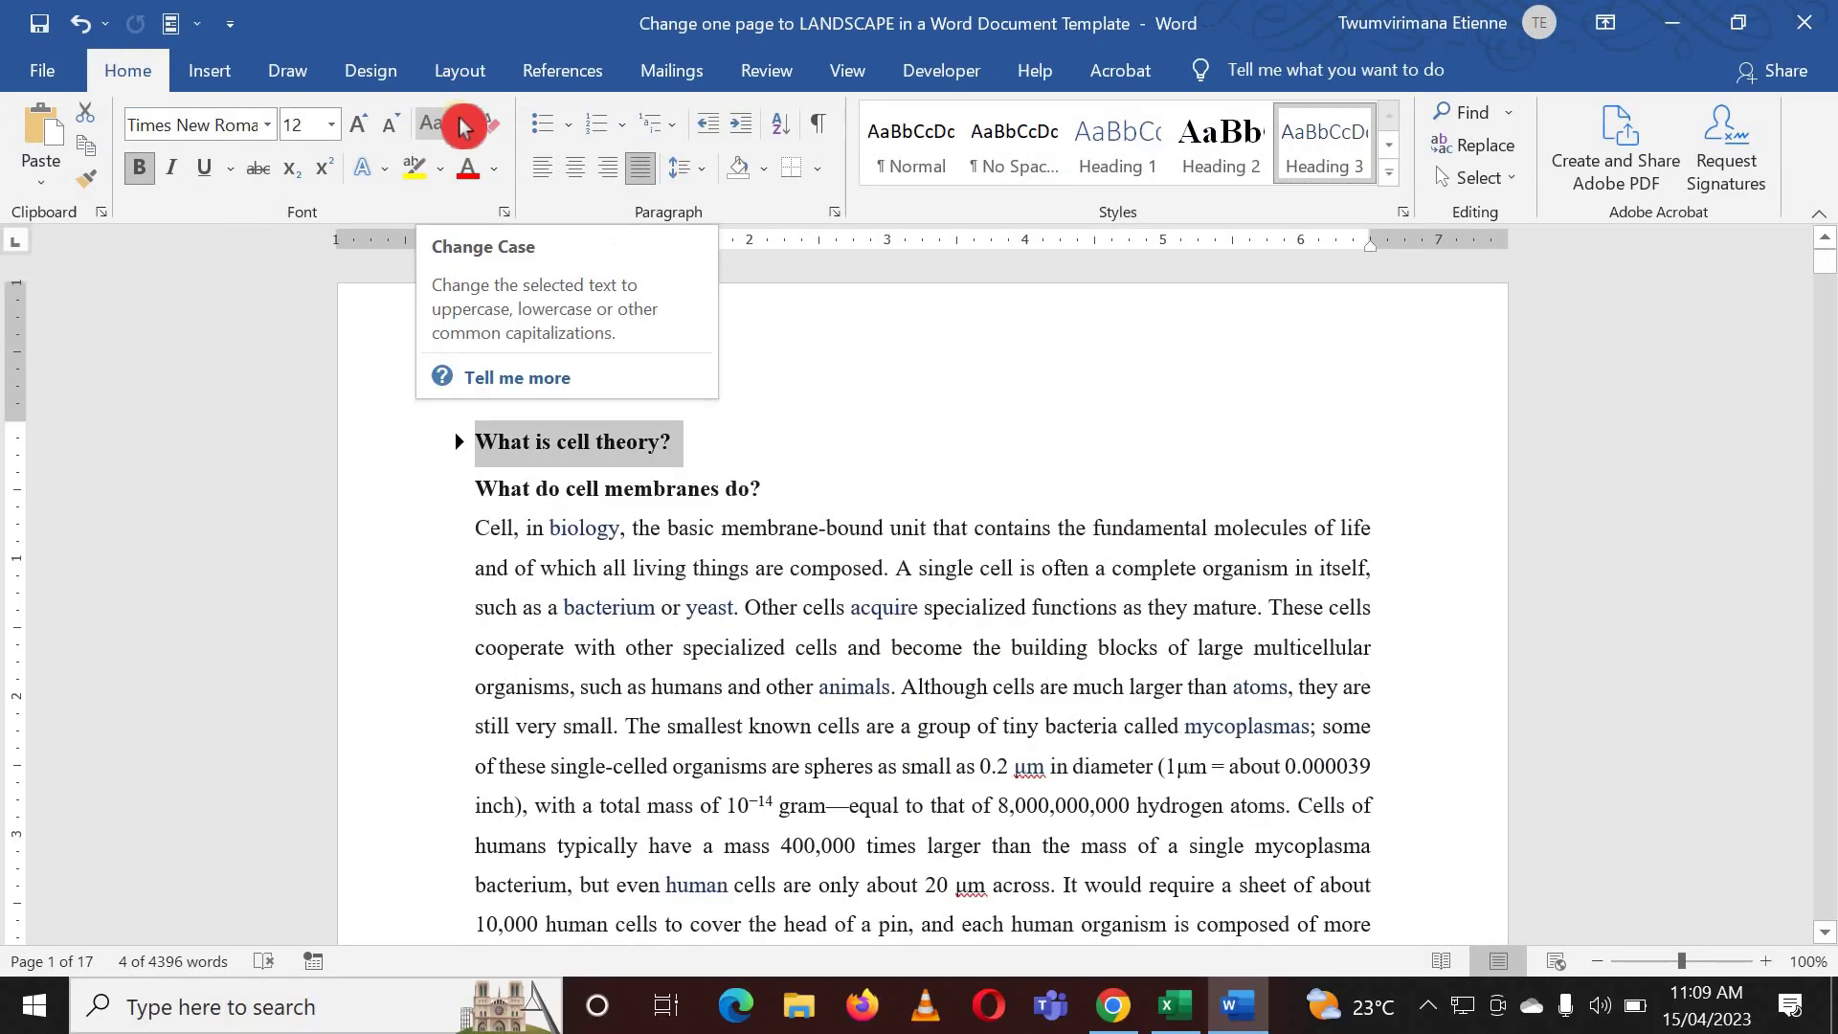
pyautogui.click(463, 125)
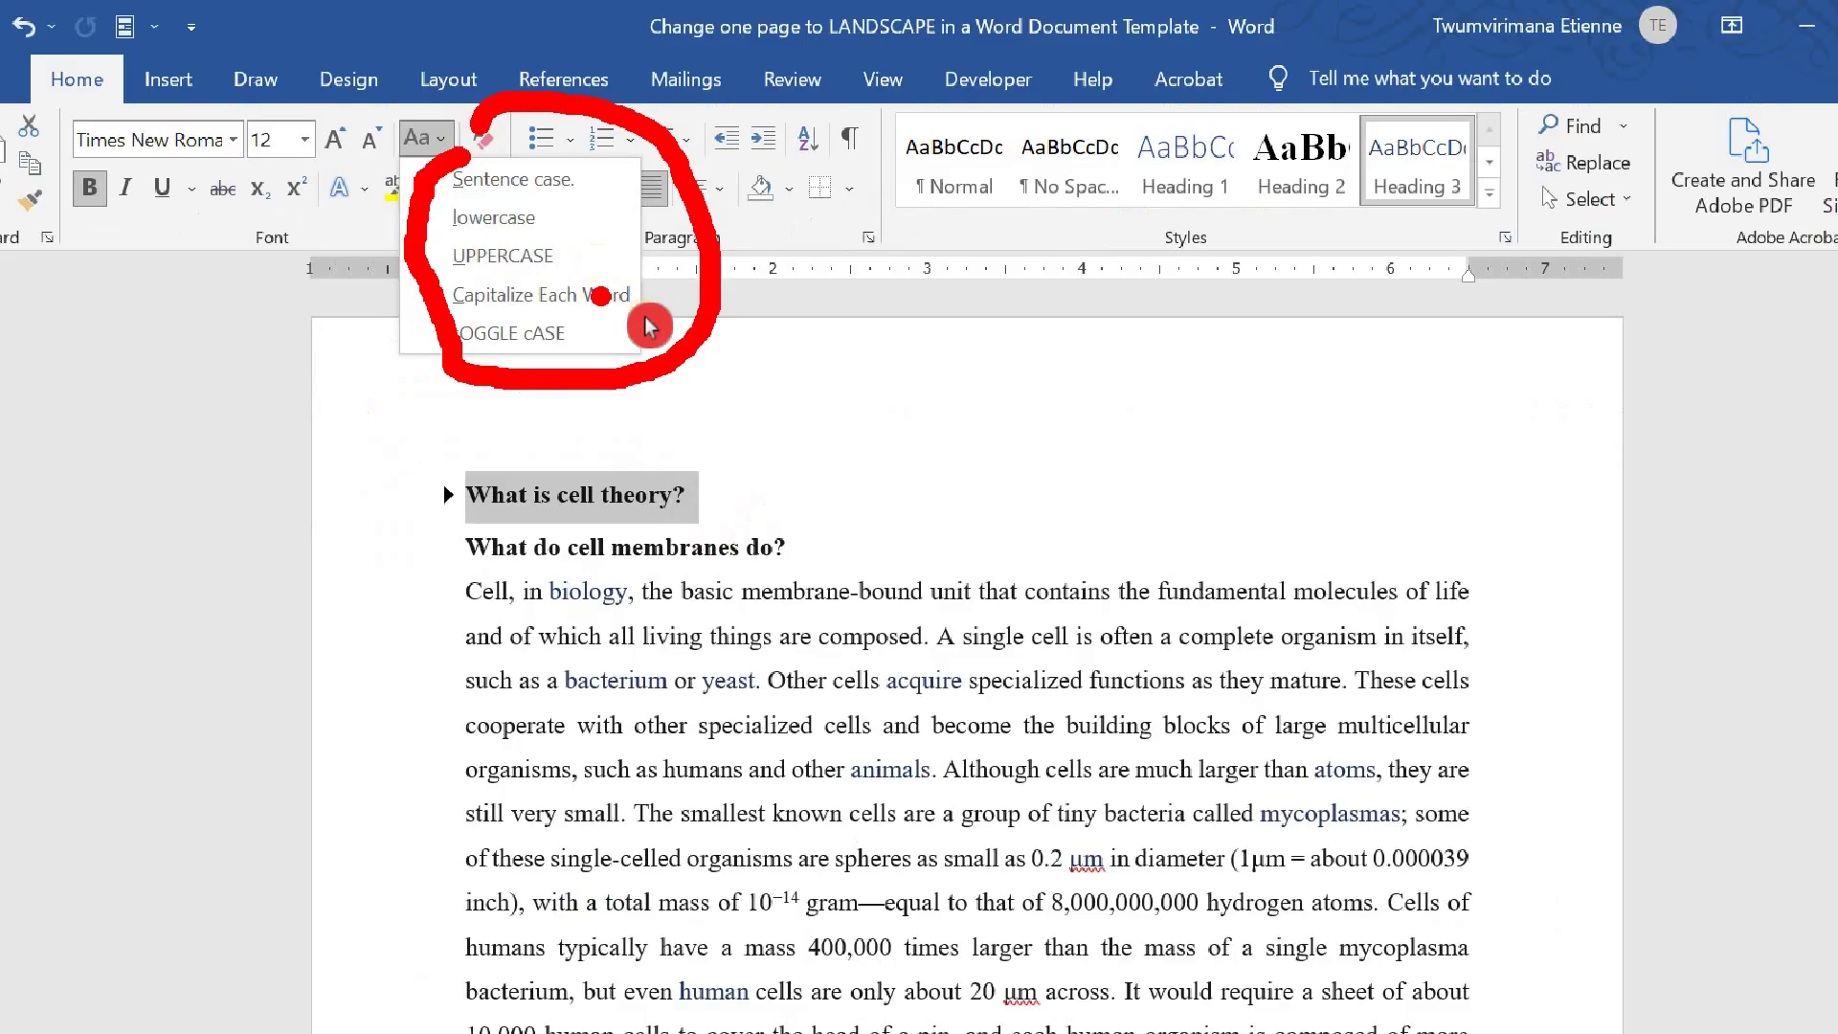
pyautogui.click(483, 173)
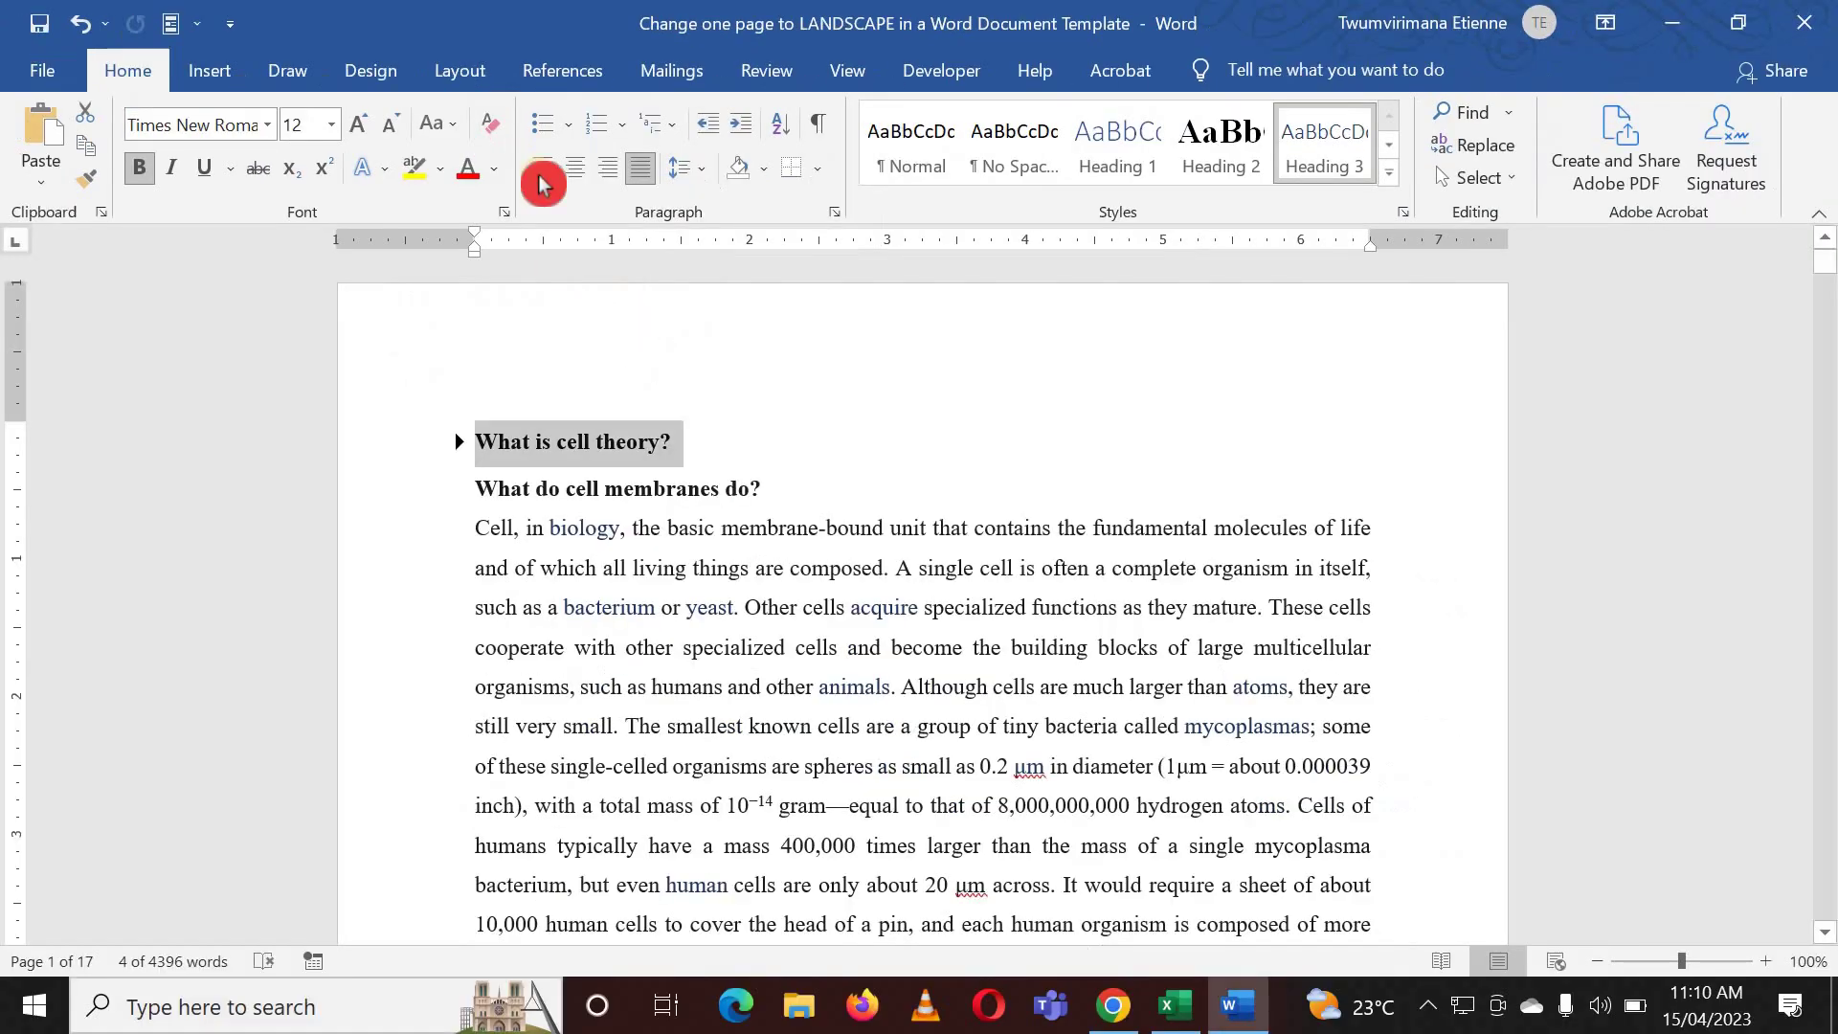
# Step: Try UPPERCASE, Sentence case and lowercase on the heading with Change Case
pyautogui.click(459, 129)
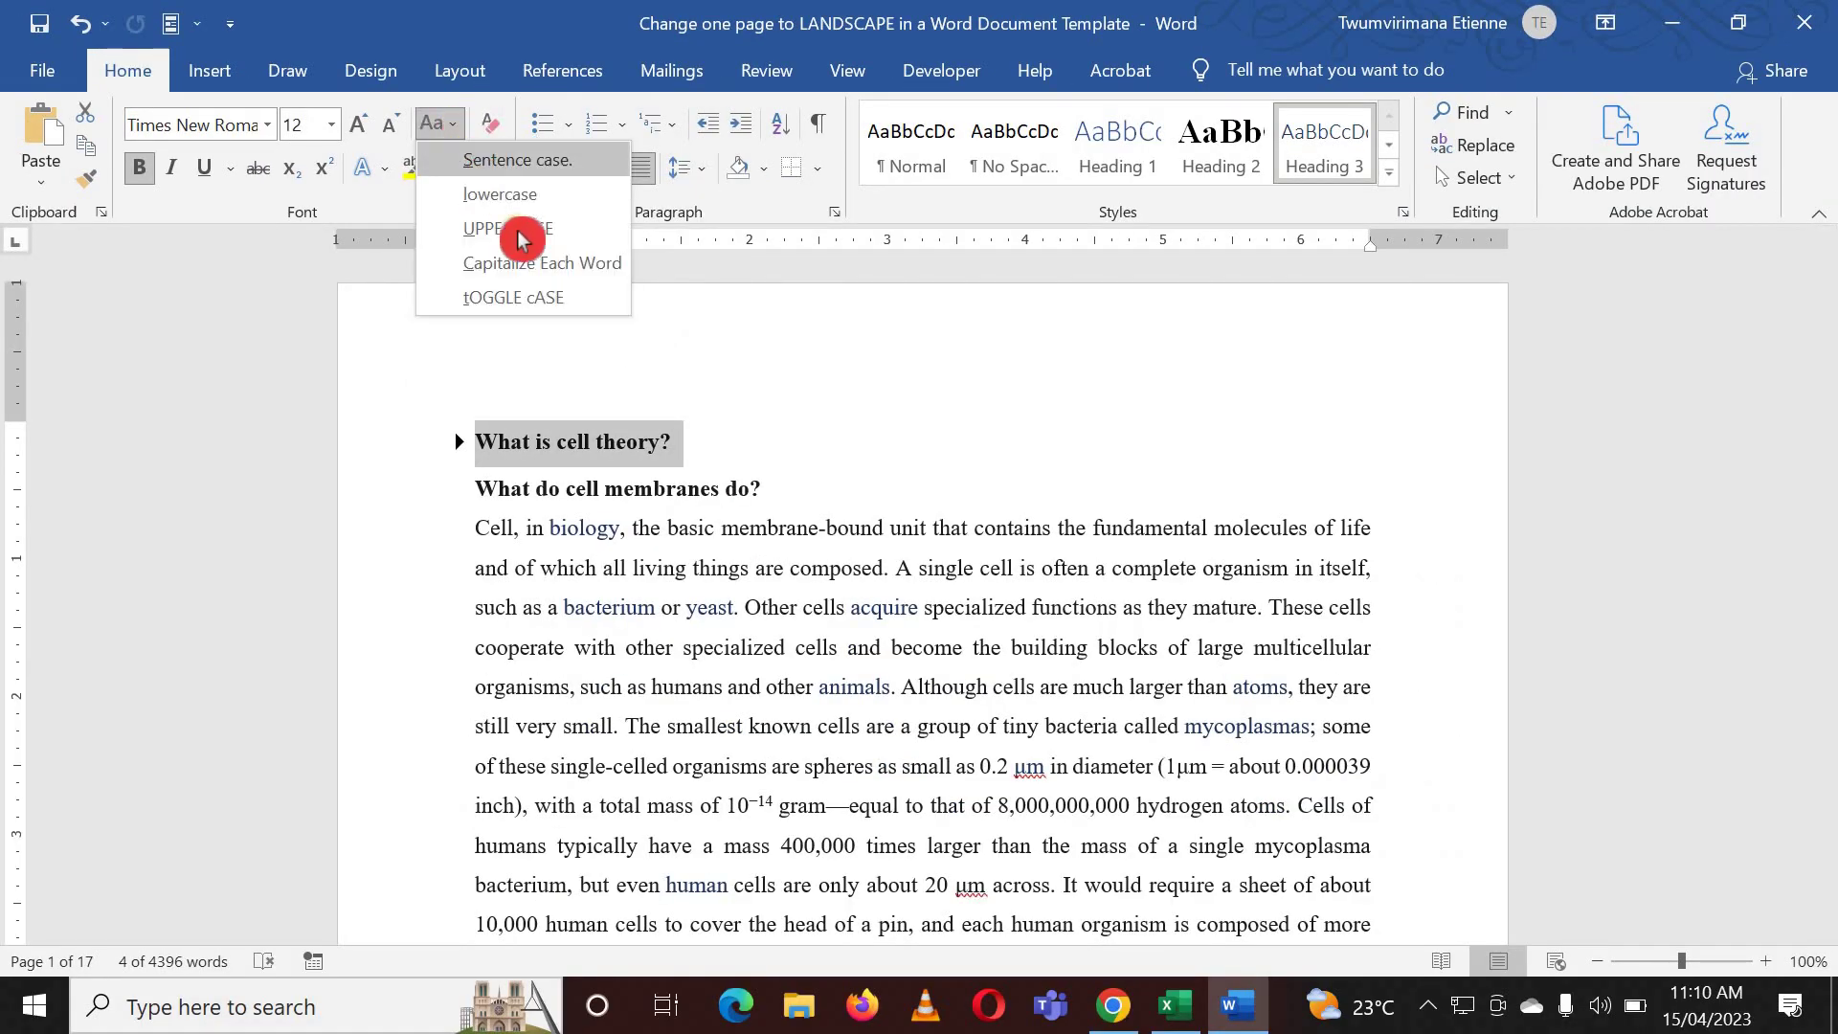
pyautogui.click(551, 229)
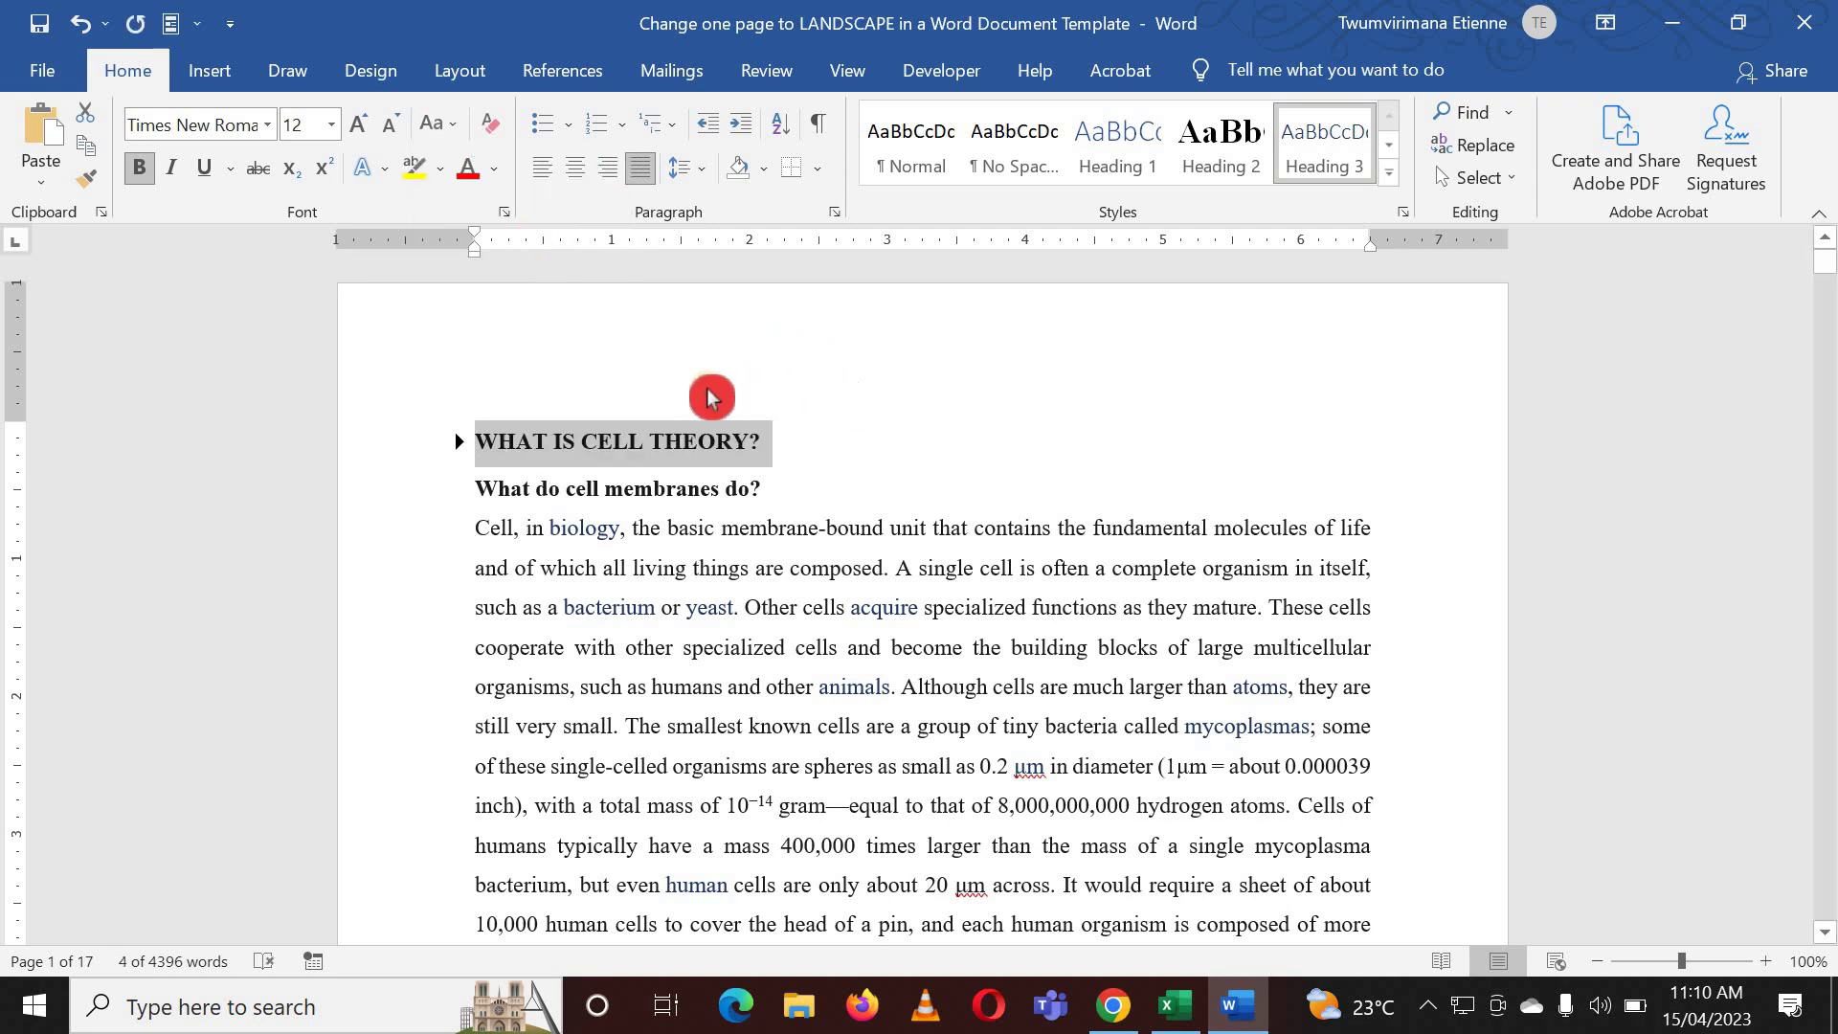
pyautogui.click(463, 134)
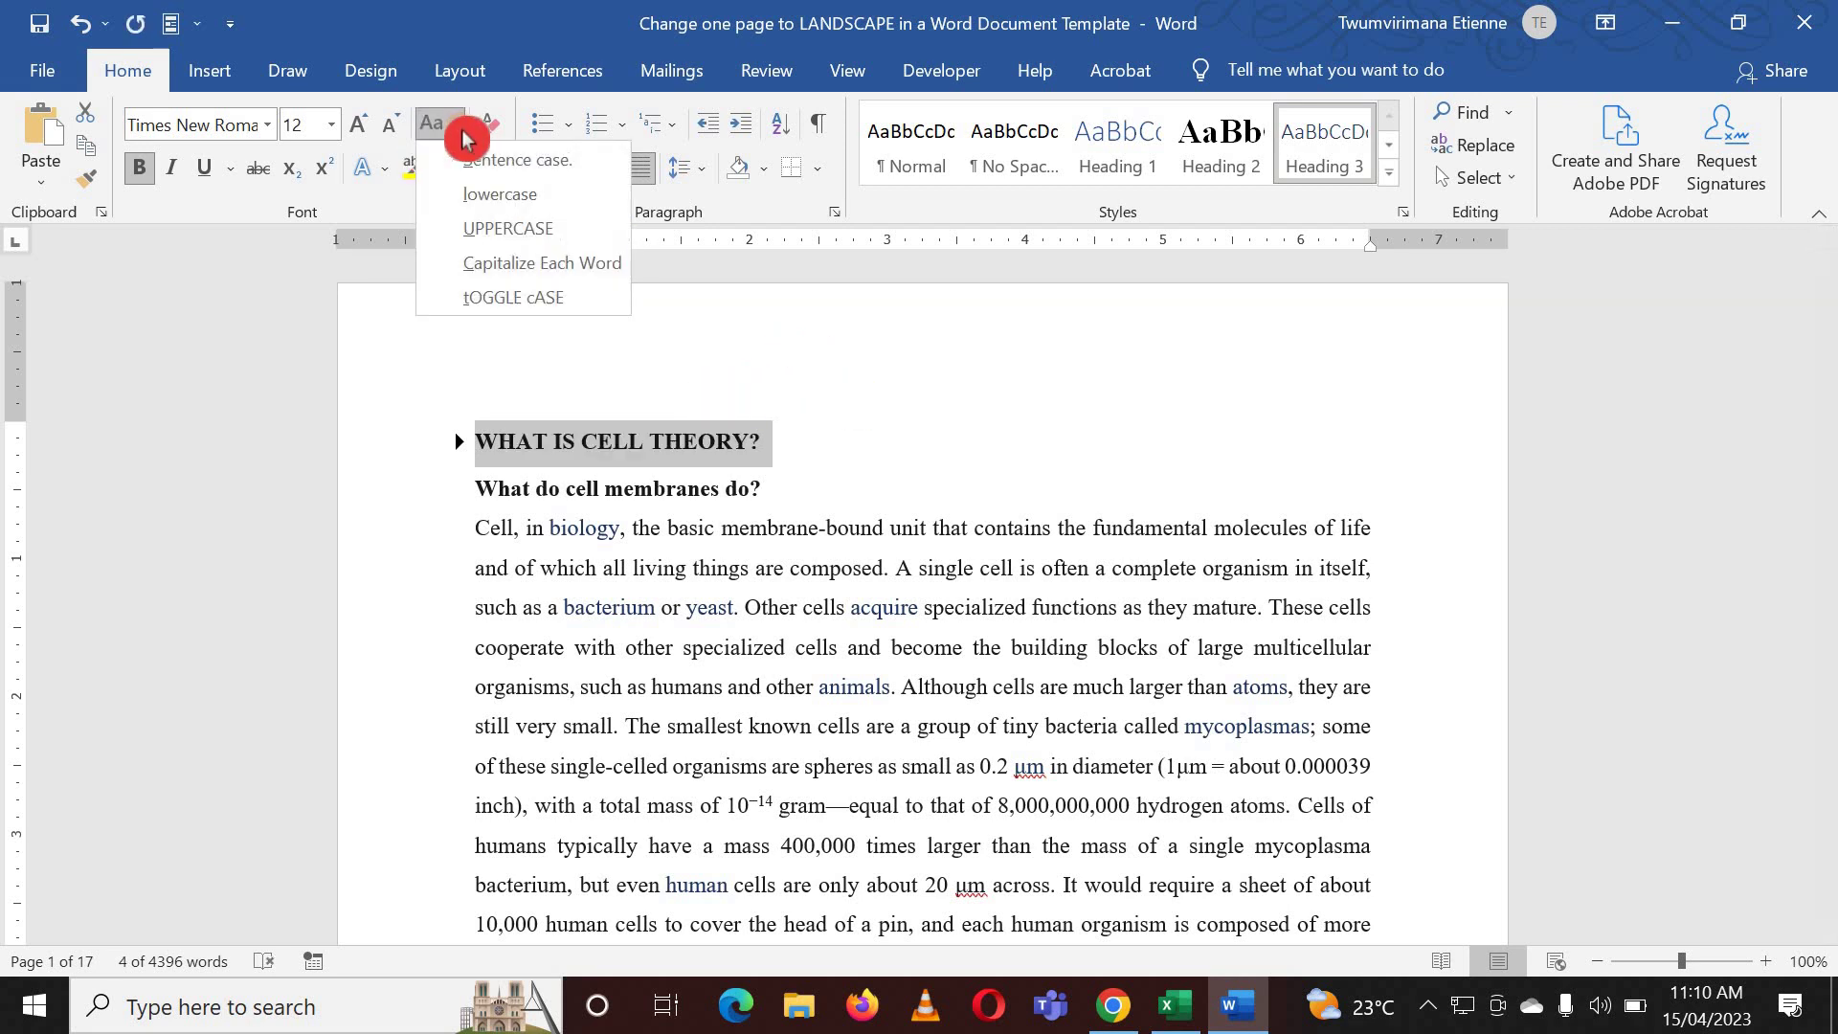
pyautogui.click(522, 158)
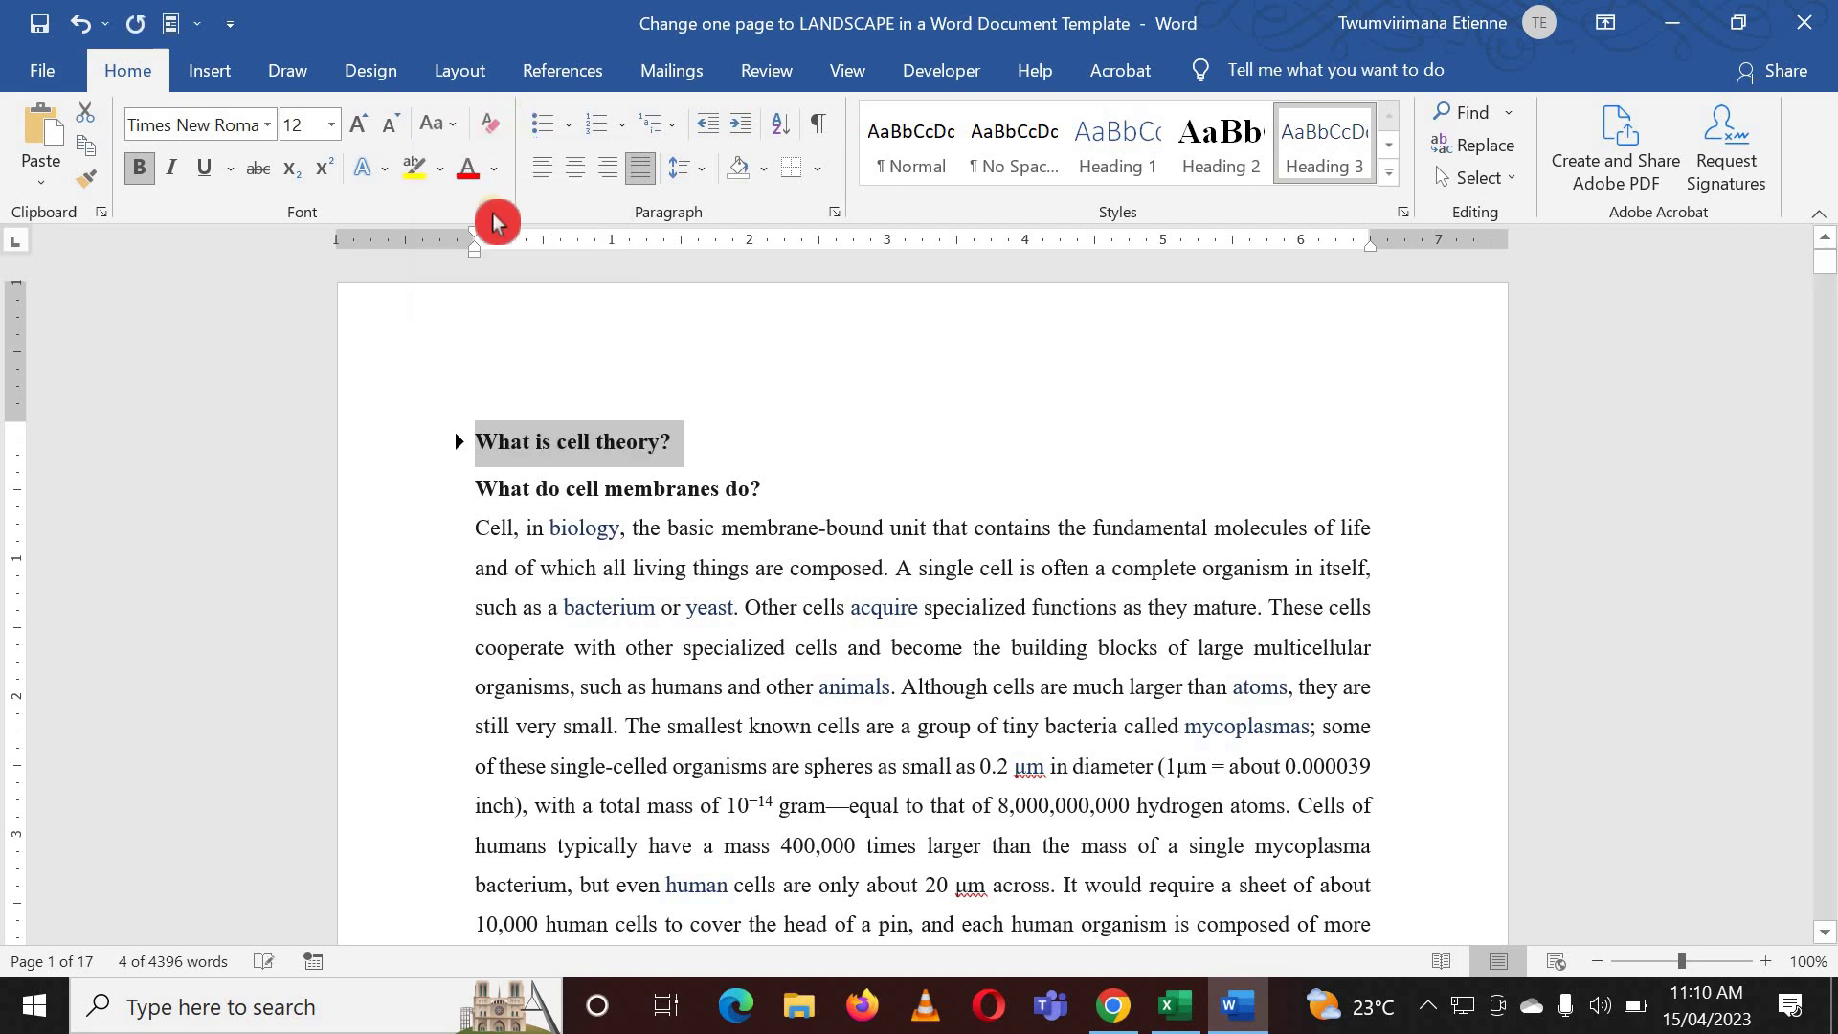
pyautogui.click(443, 126)
pyautogui.click(488, 191)
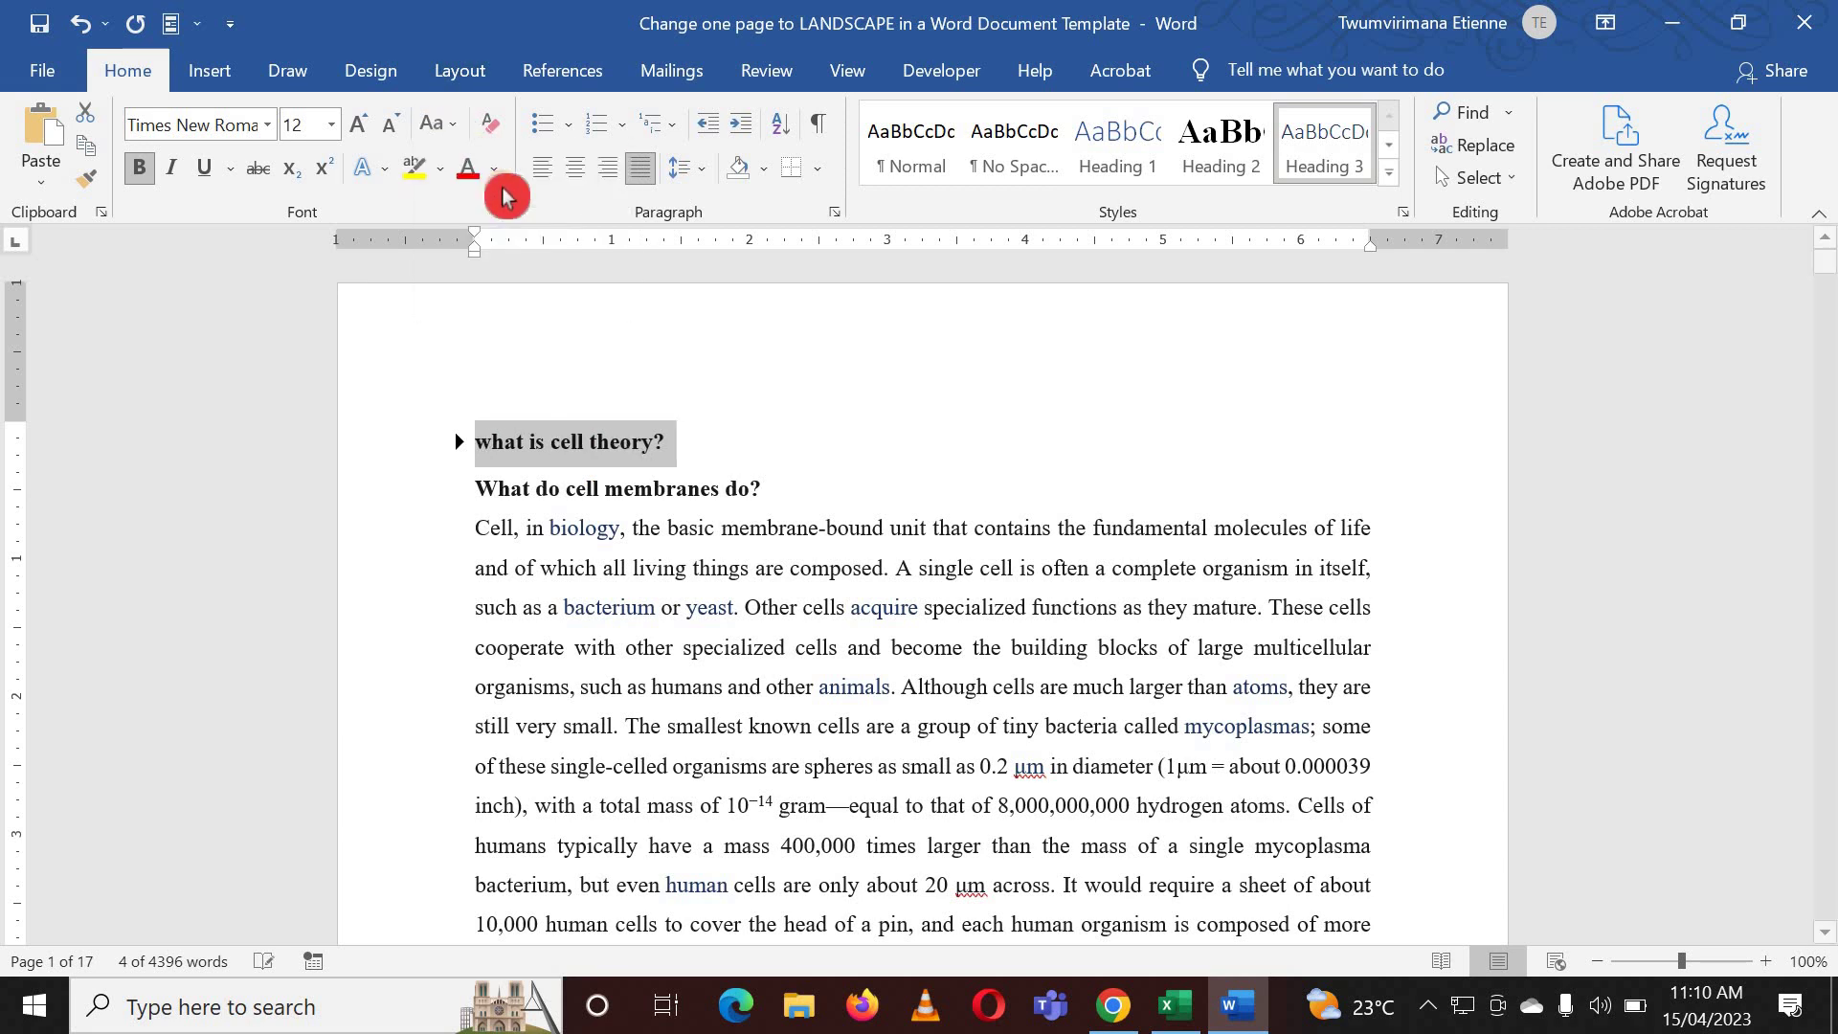
# Step: Apply Capitalize Each Word so the heading reads 'What Is Cell Theory?', then return to Excel
pyautogui.click(442, 127)
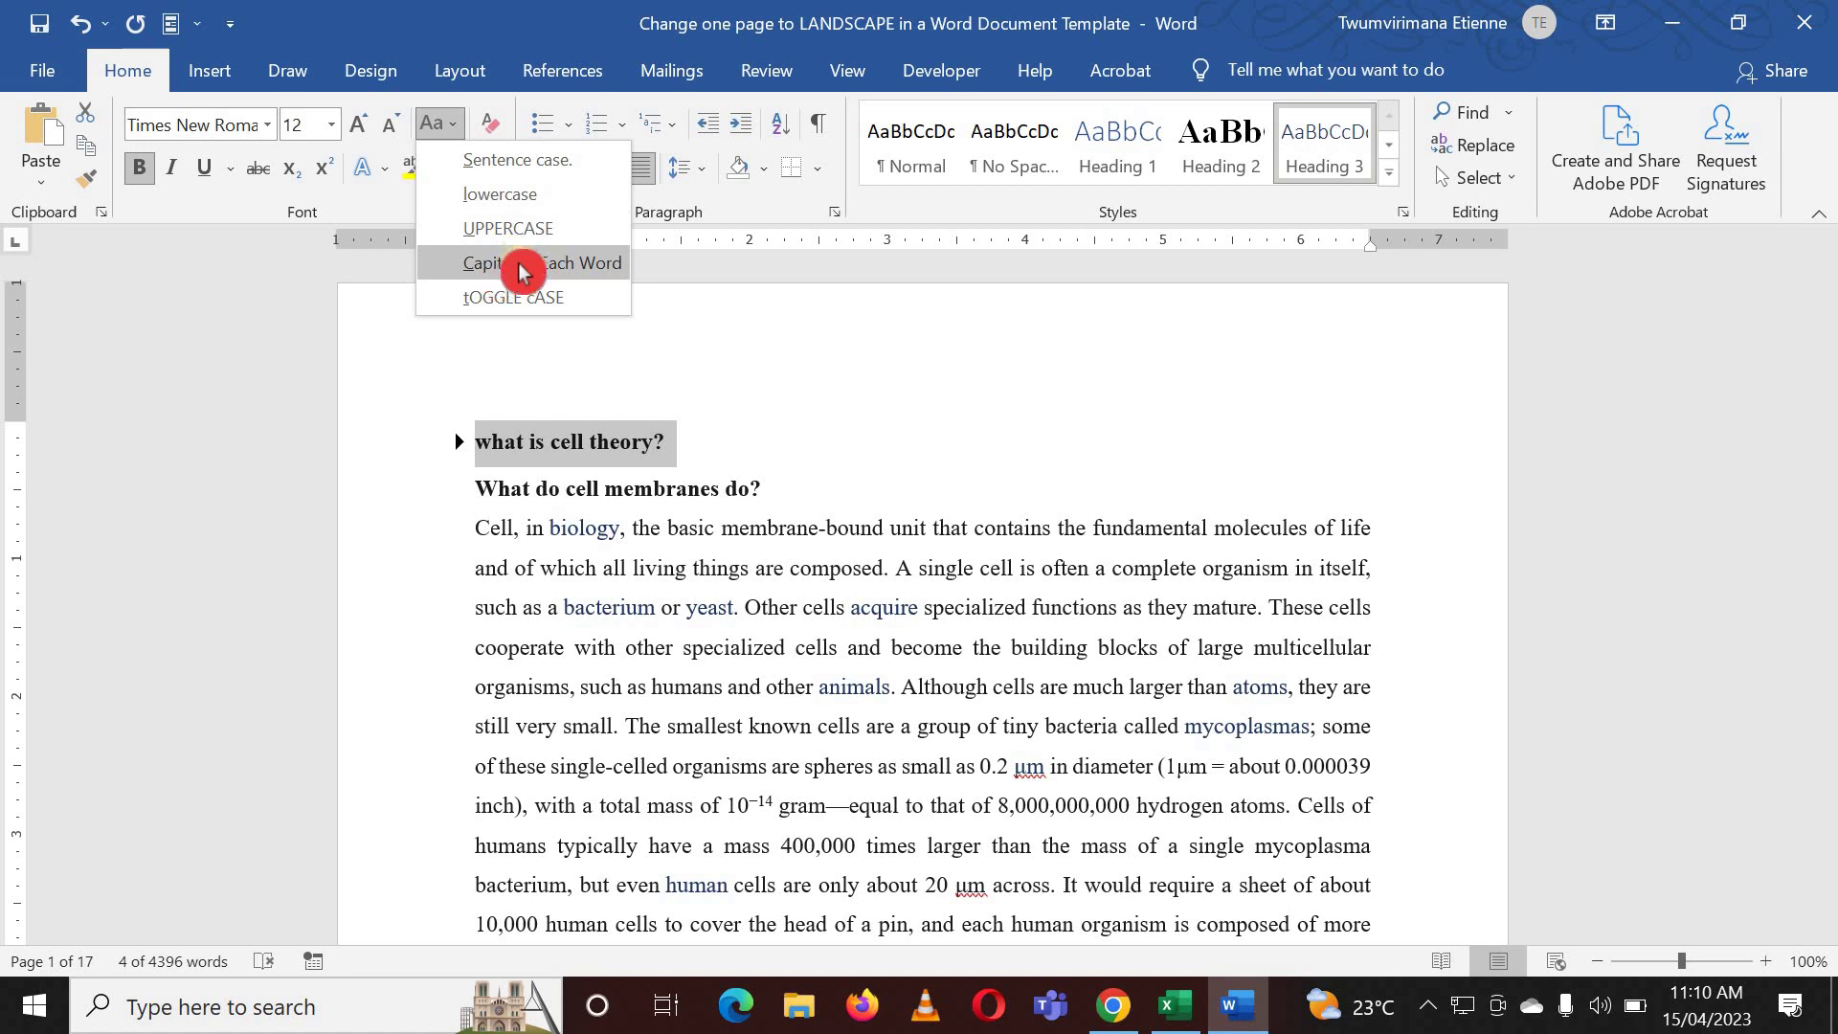
pyautogui.click(499, 274)
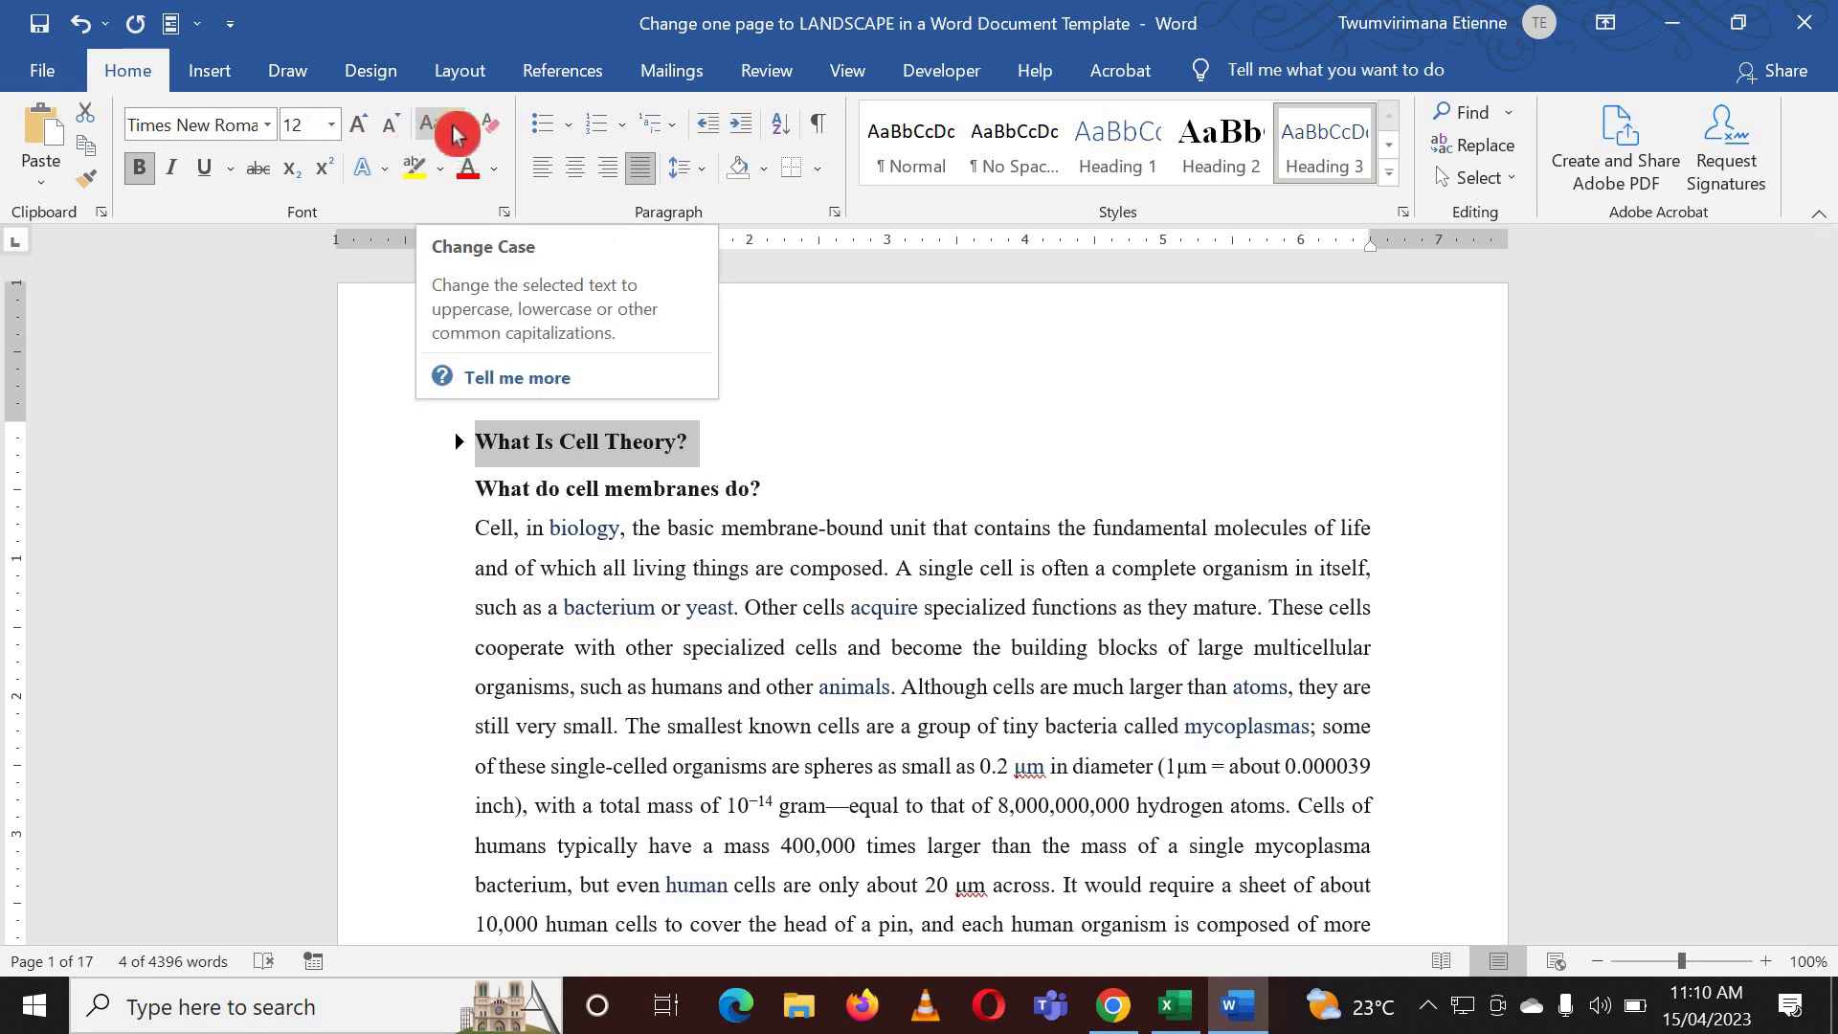
pyautogui.click(1175, 1005)
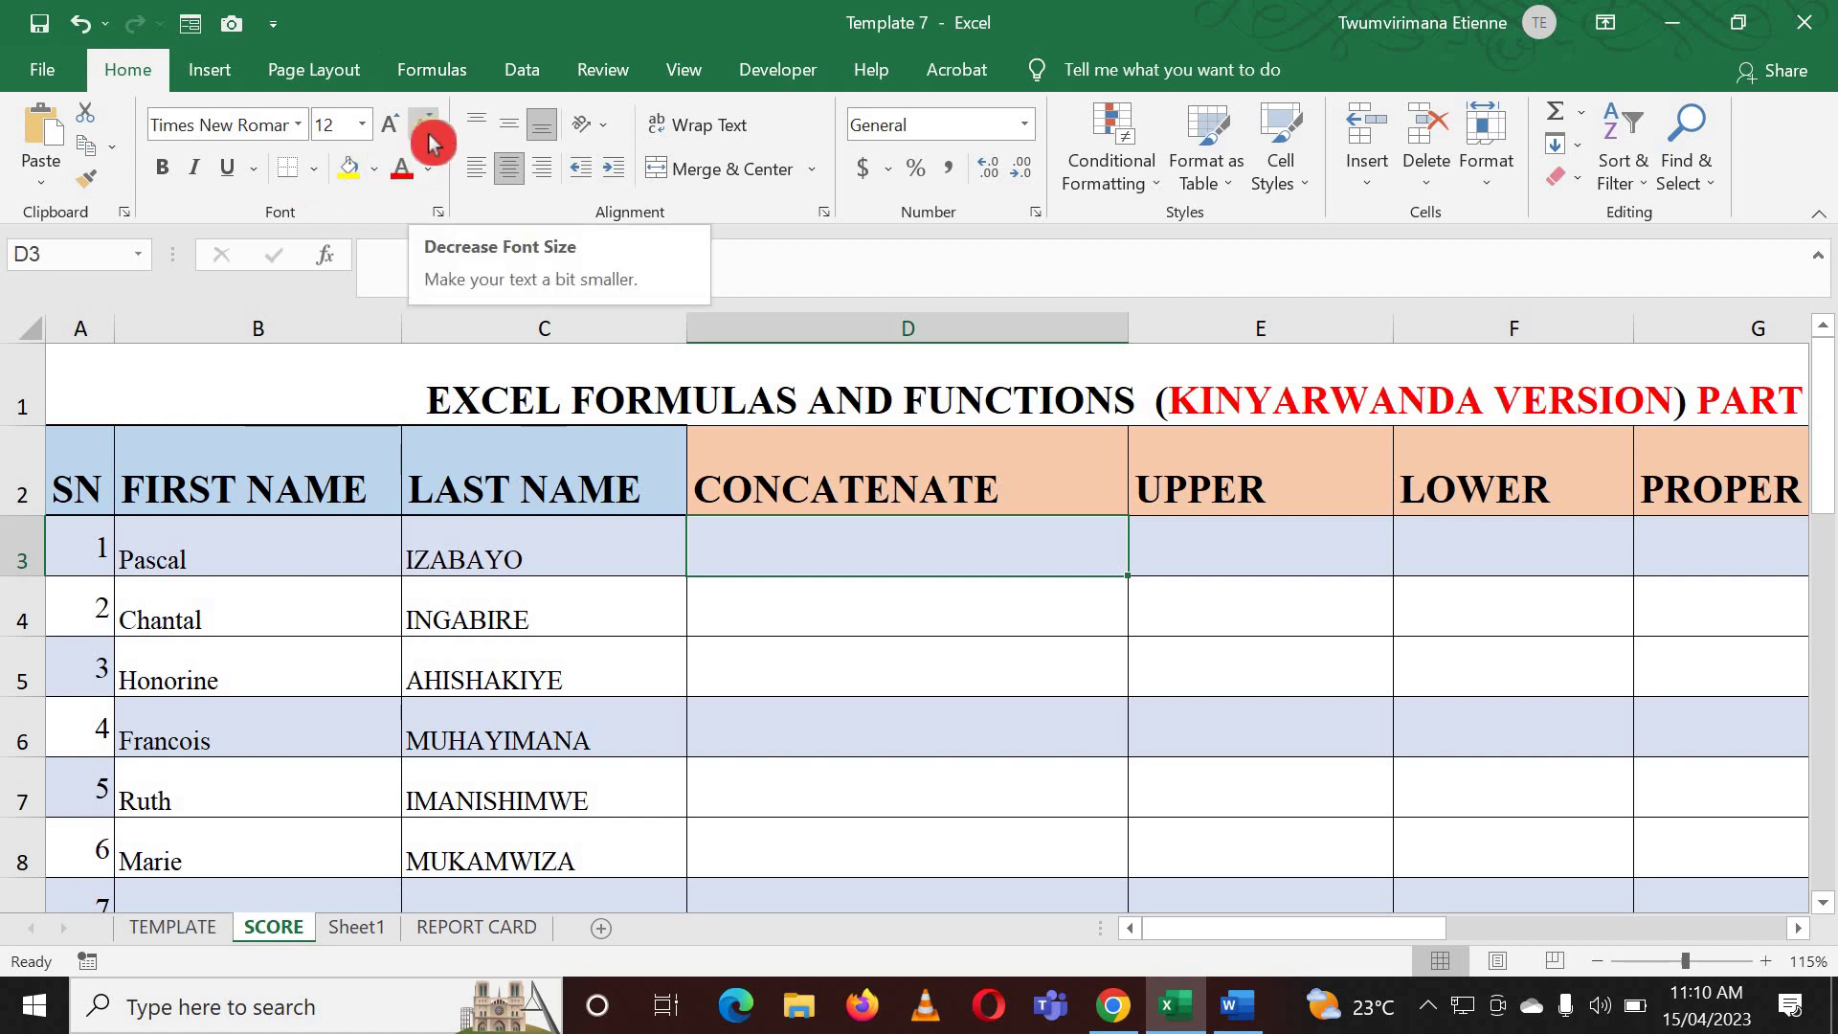
pyautogui.click(1098, 626)
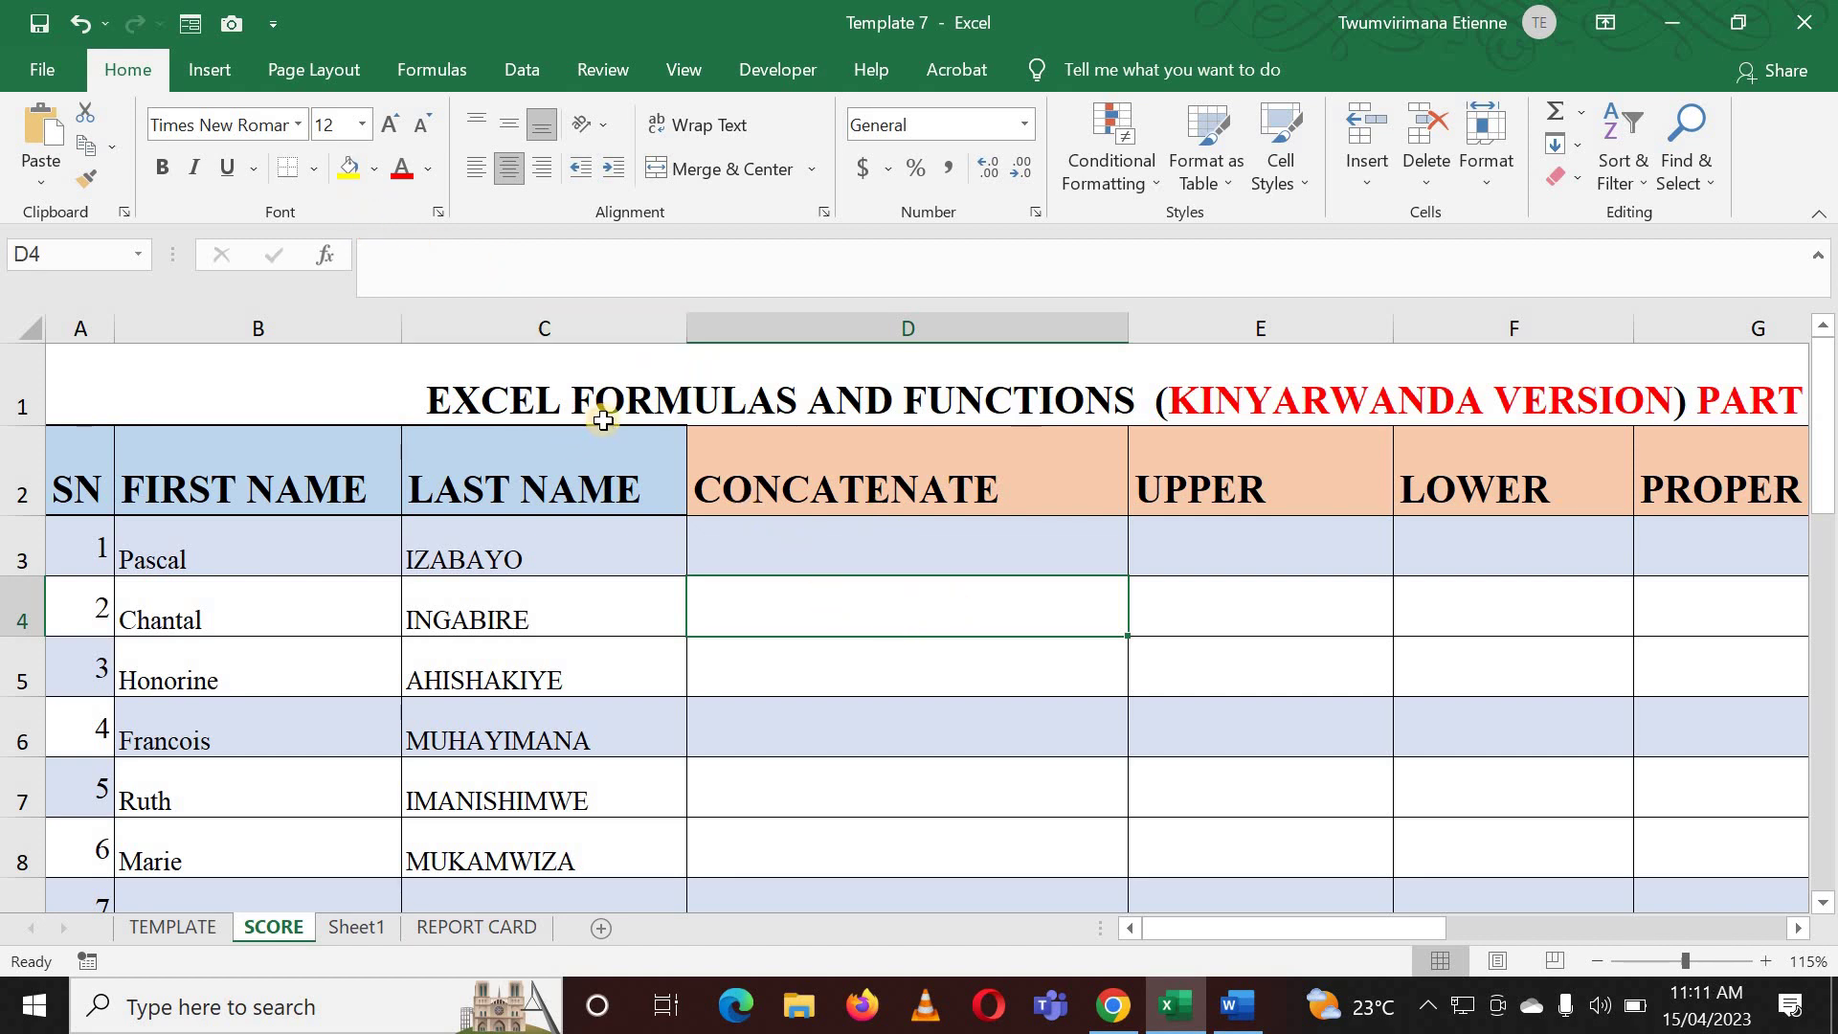
pyautogui.click(1201, 605)
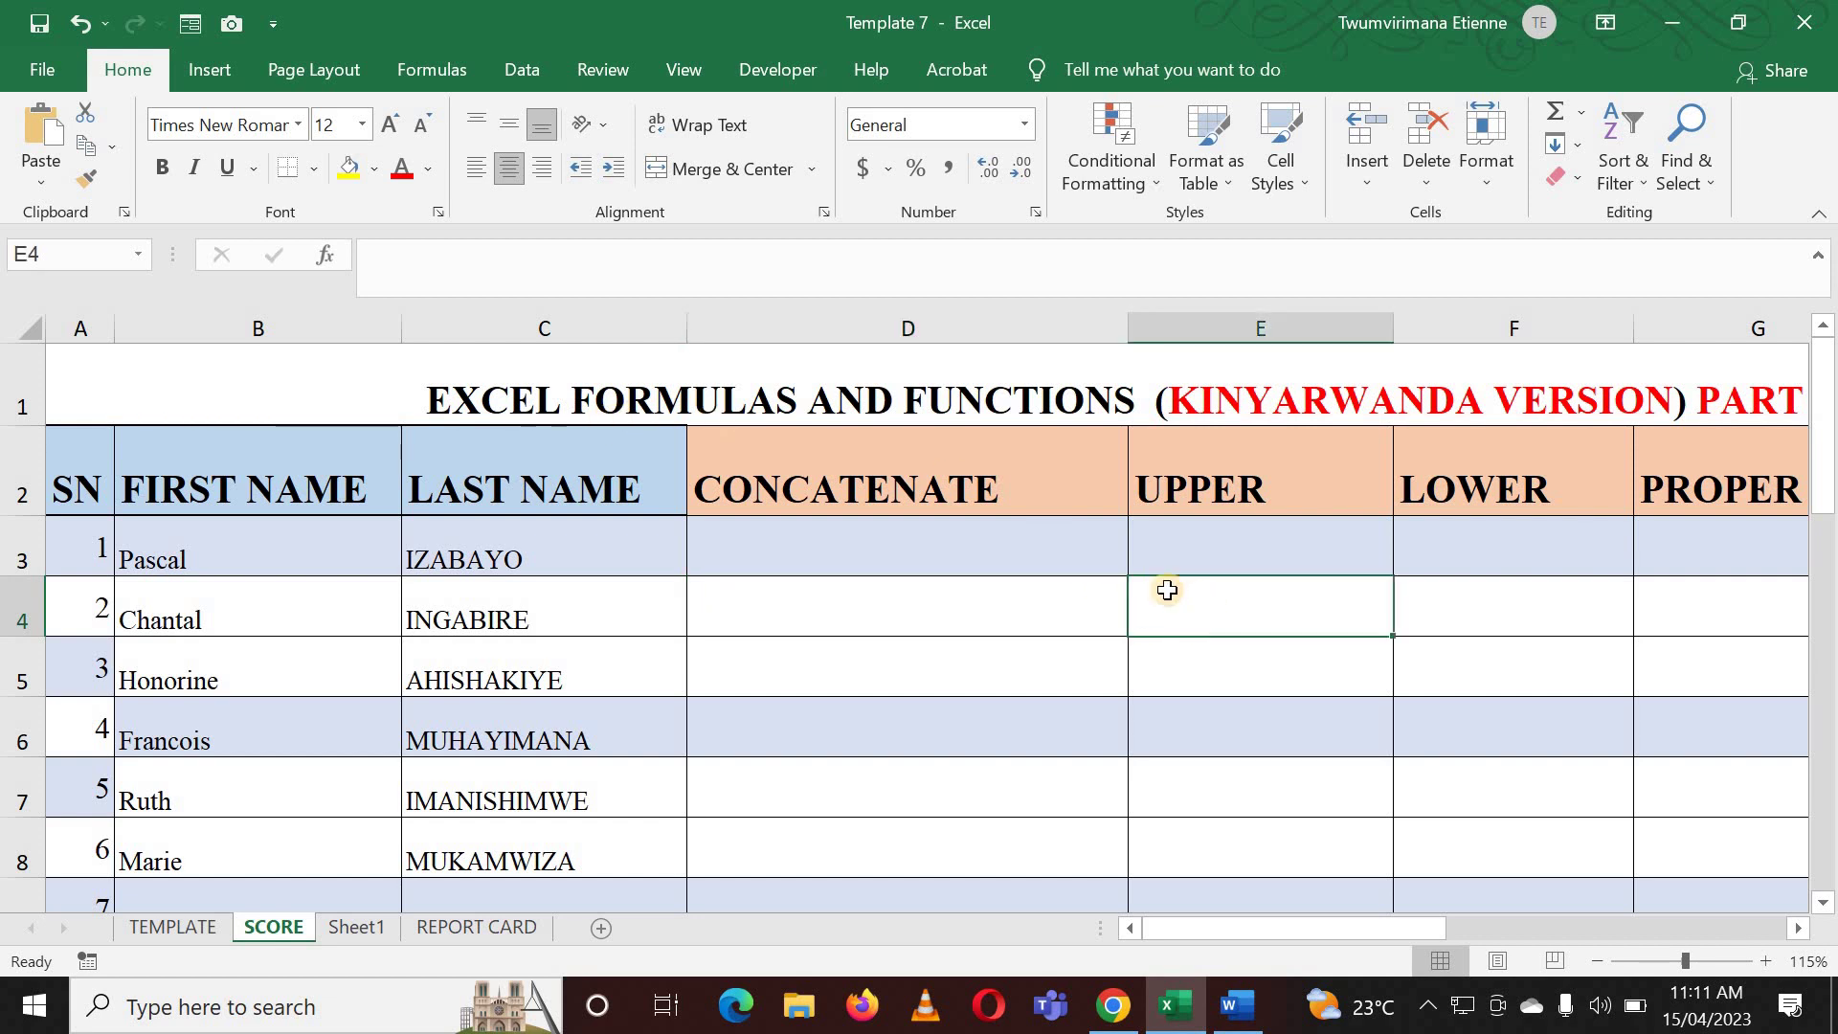
pyautogui.moveTo(1164, 934); pyautogui.dragTo(1289, 943)
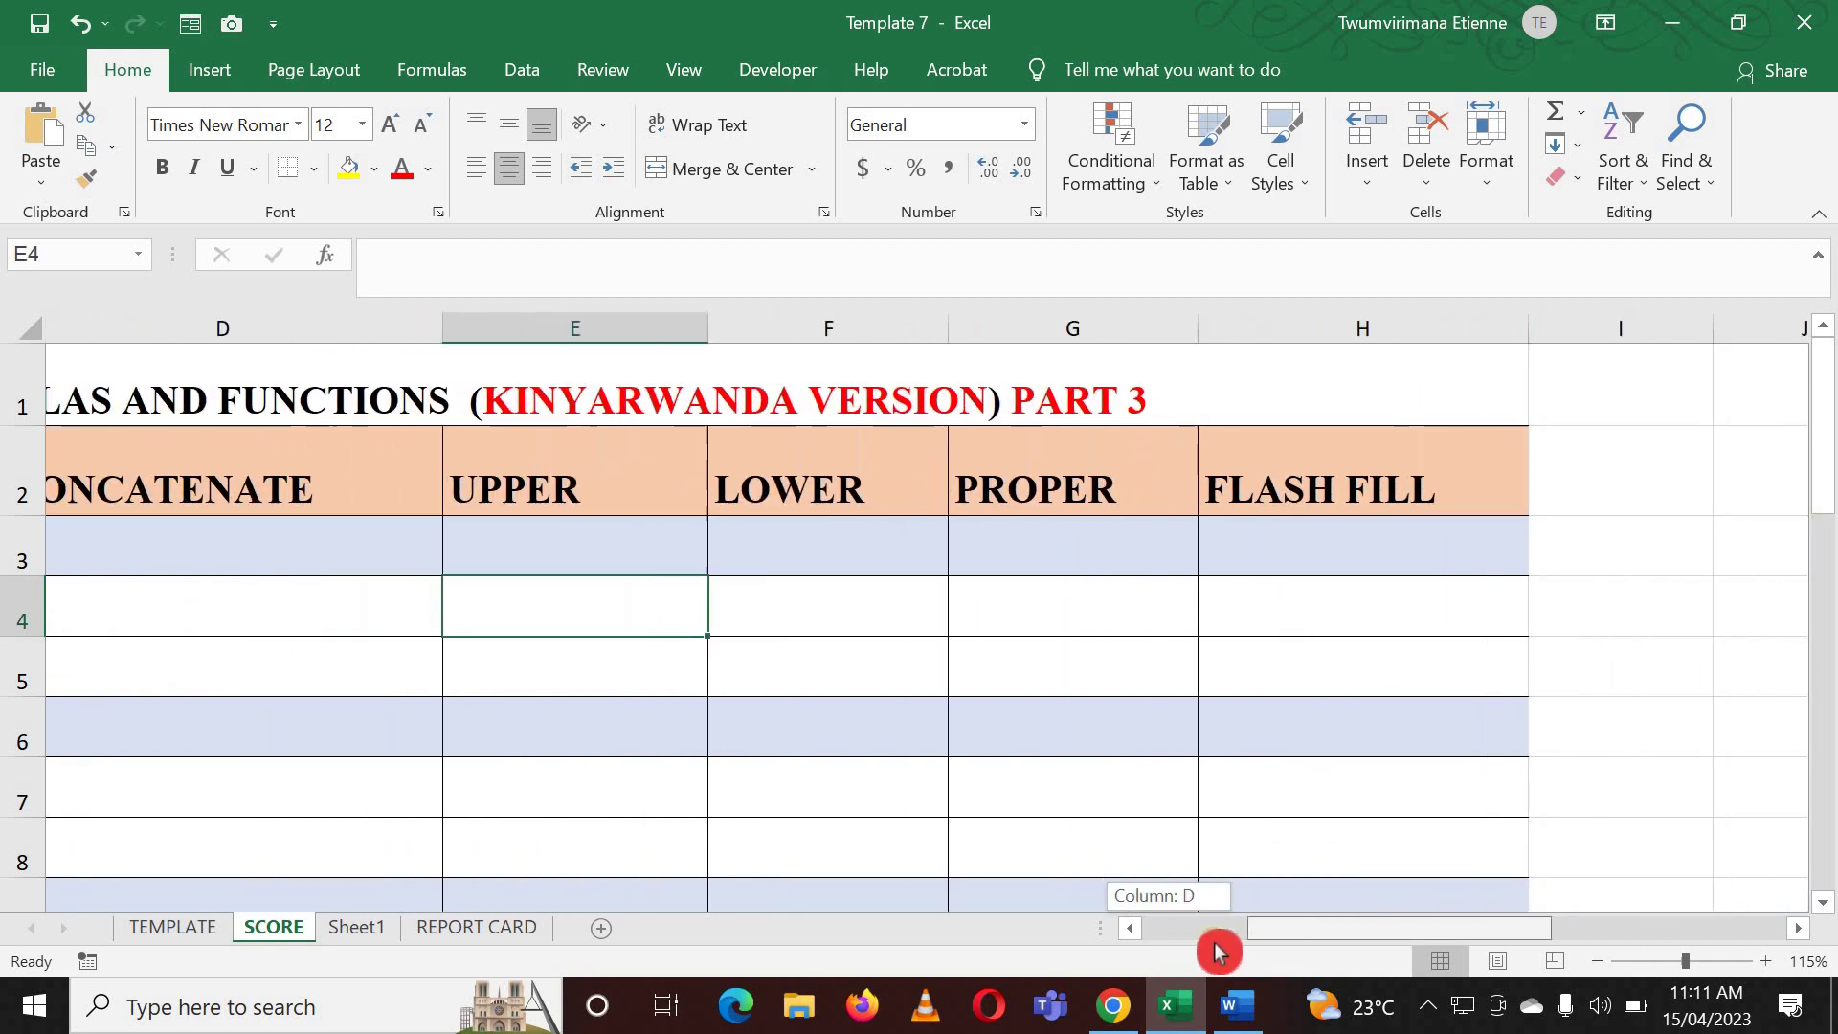
pyautogui.moveTo(1288, 939); pyautogui.dragTo(1111, 931)
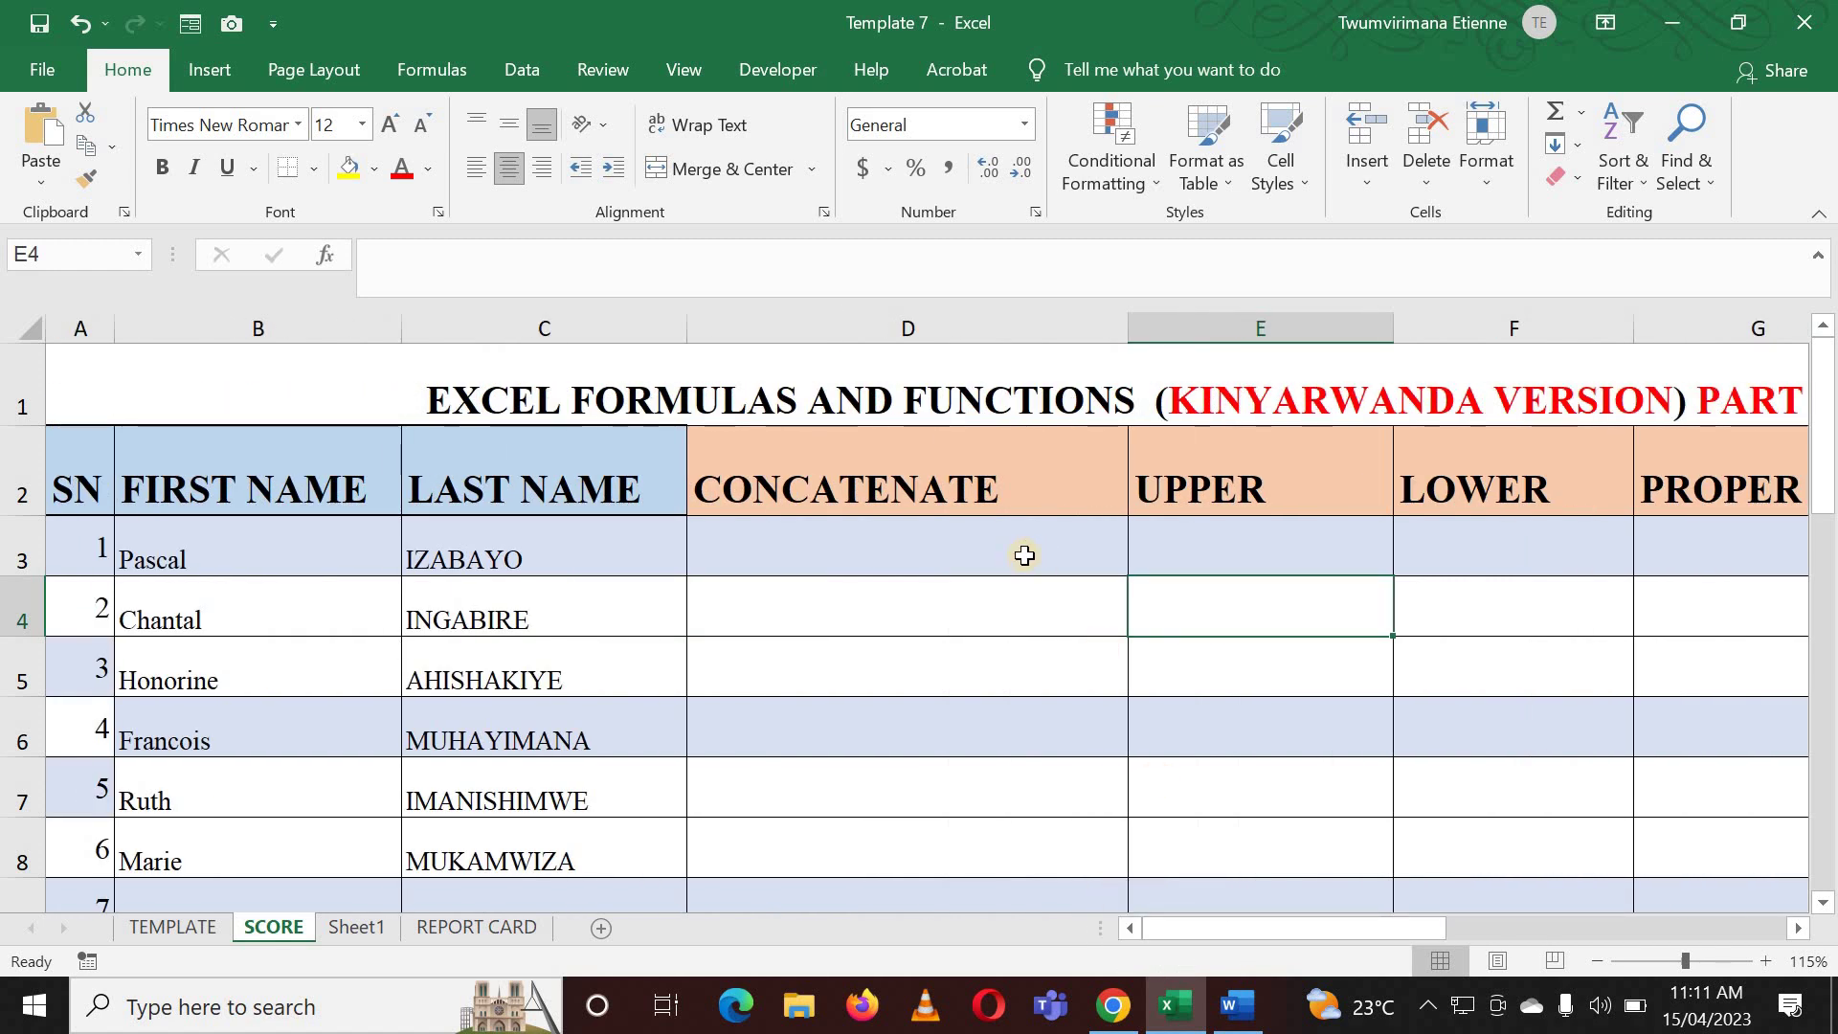
pyautogui.click(949, 544)
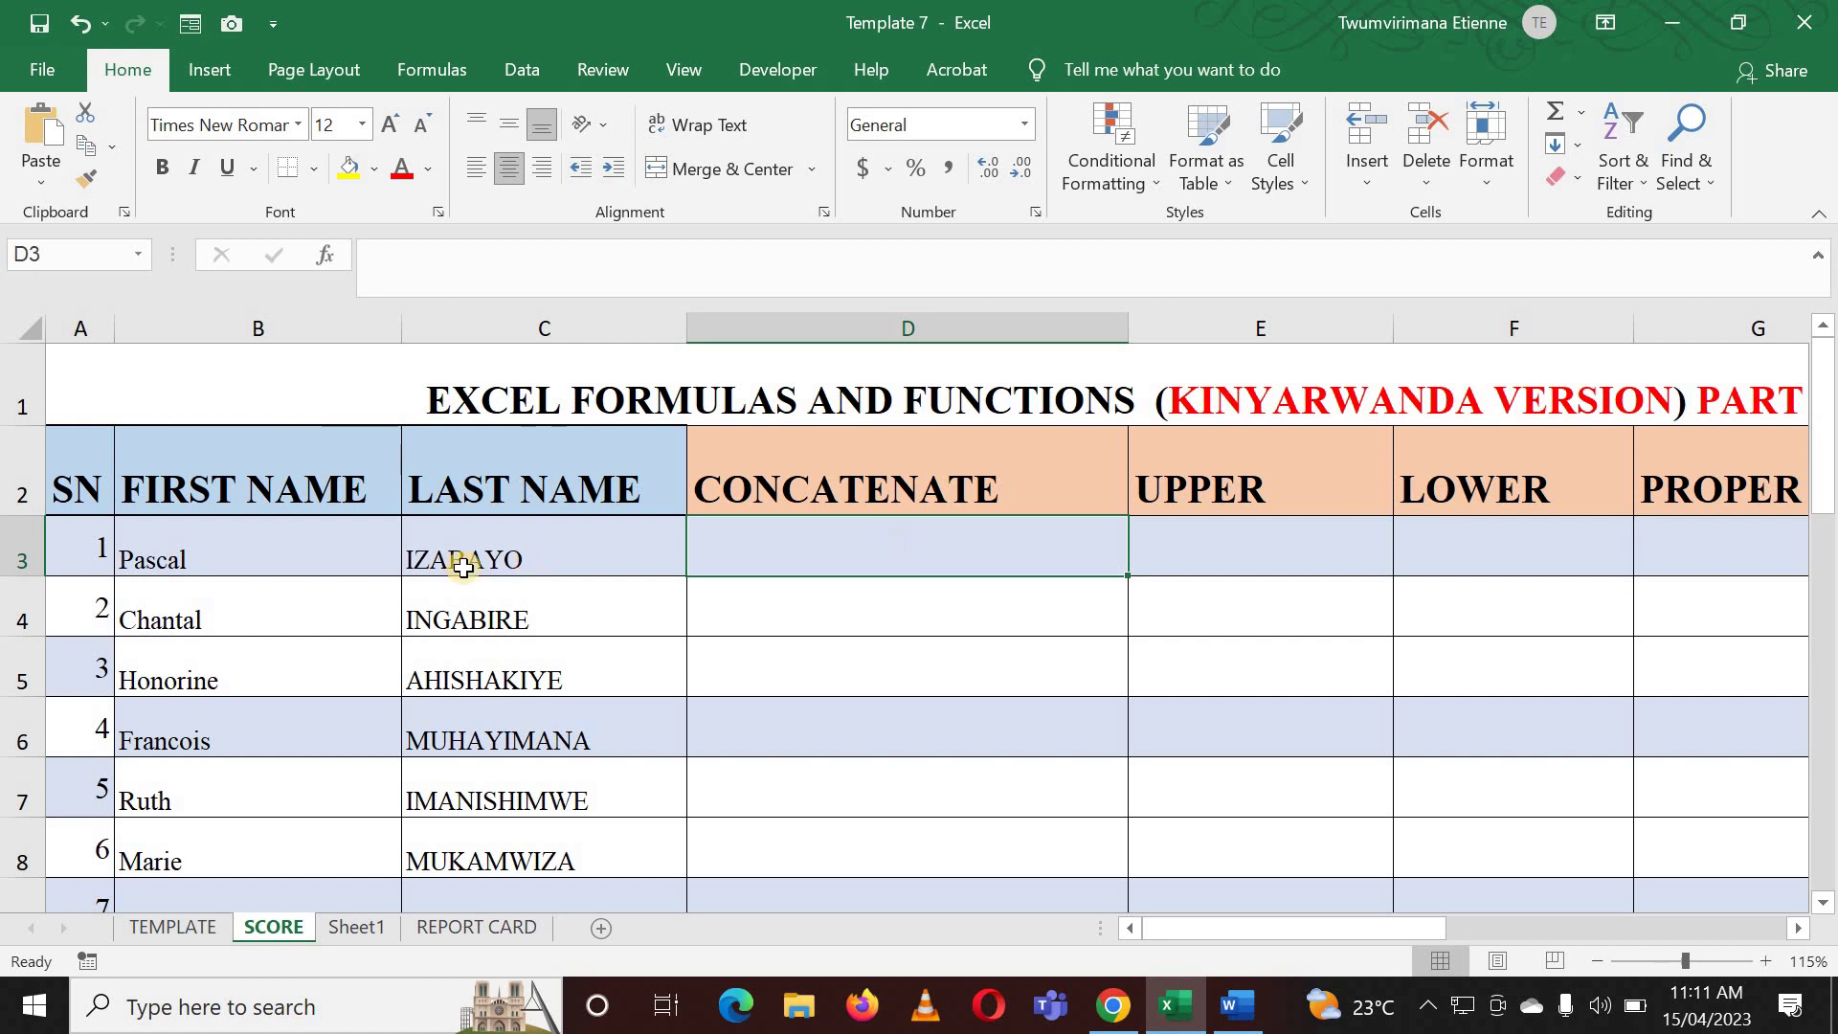
pyautogui.click(532, 552)
pyautogui.click(374, 546)
pyautogui.click(574, 536)
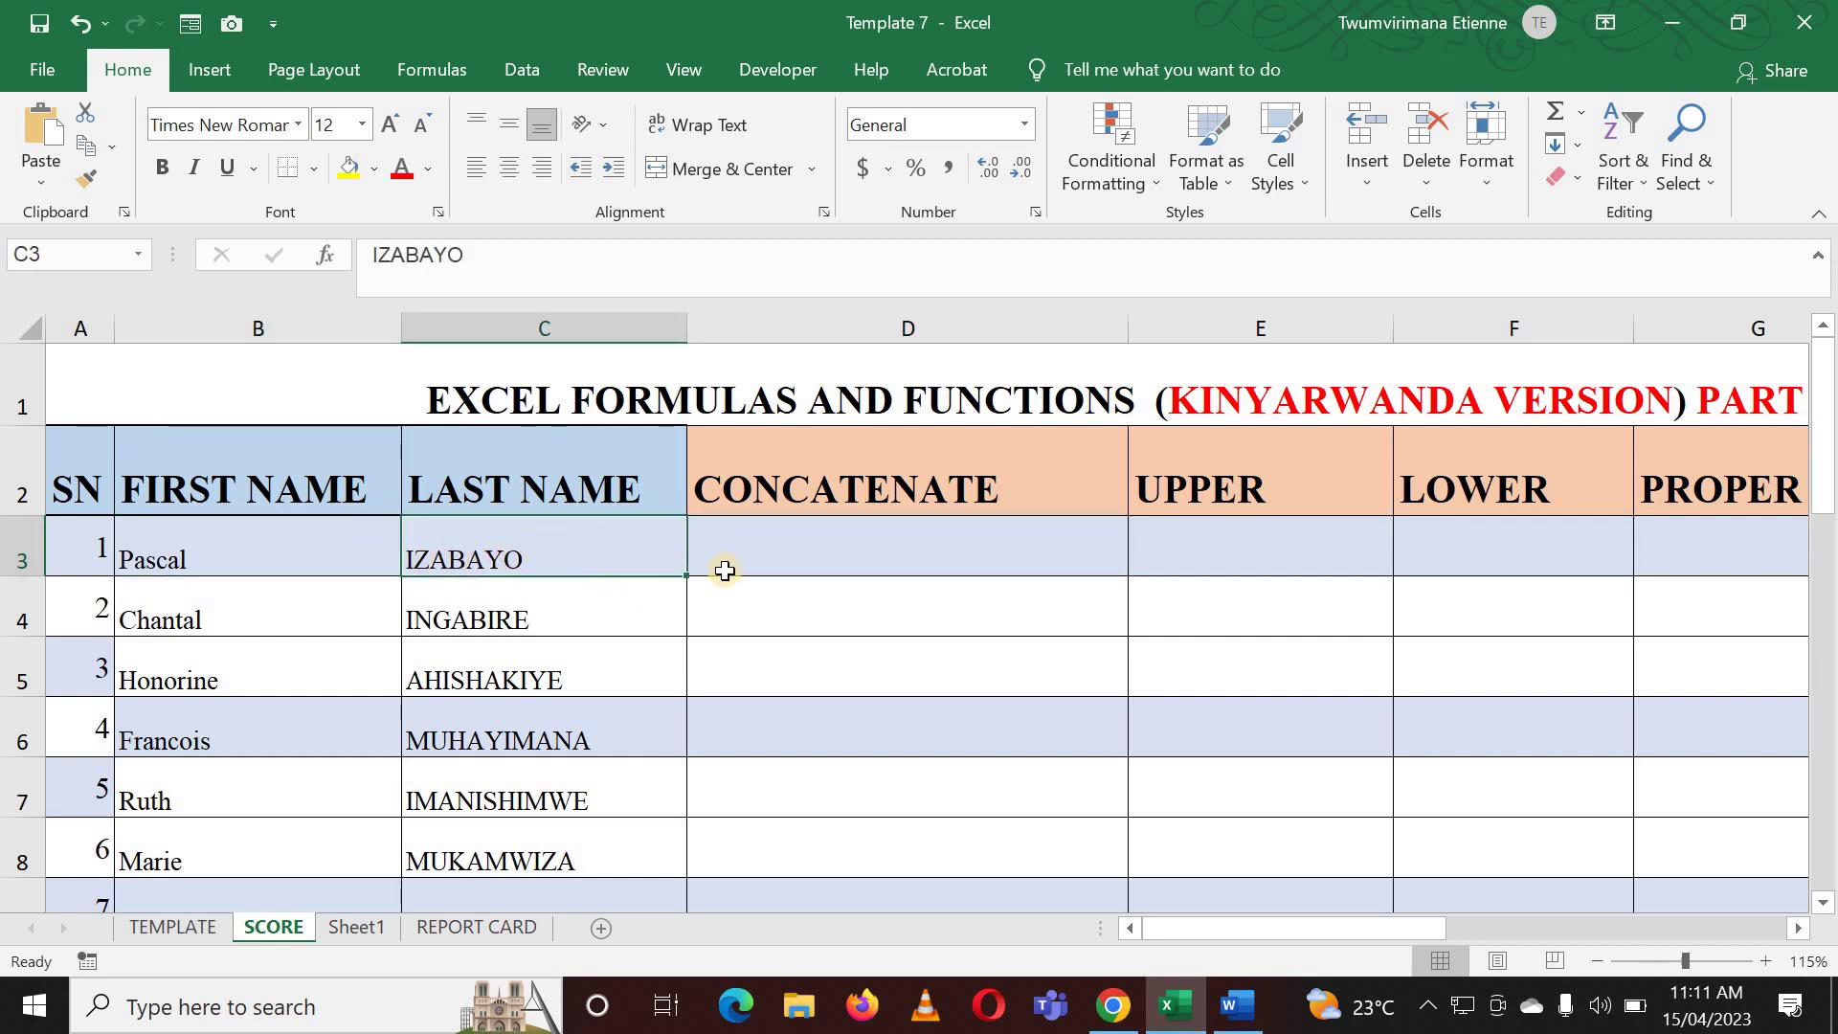
pyautogui.click(797, 551)
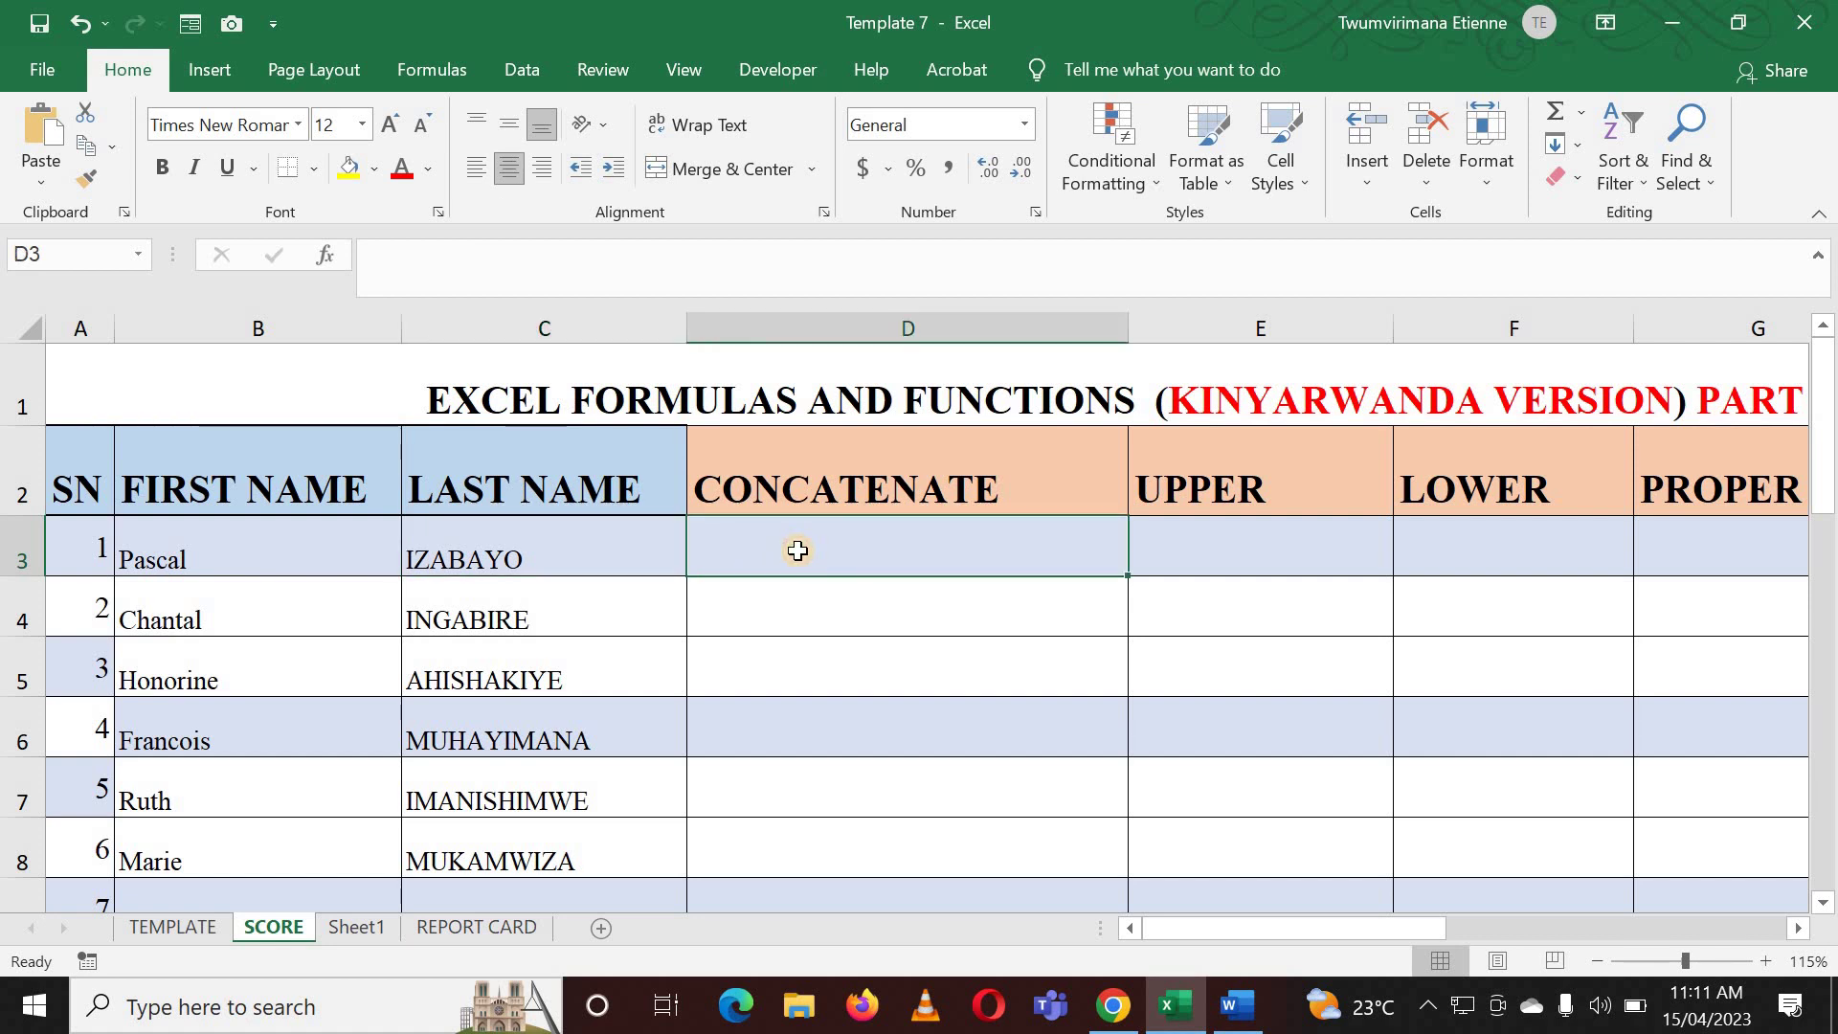
# Step: Enter =CONCATENATE(C3,B3) in D3 to join the last and first names
pyautogui.write('=')
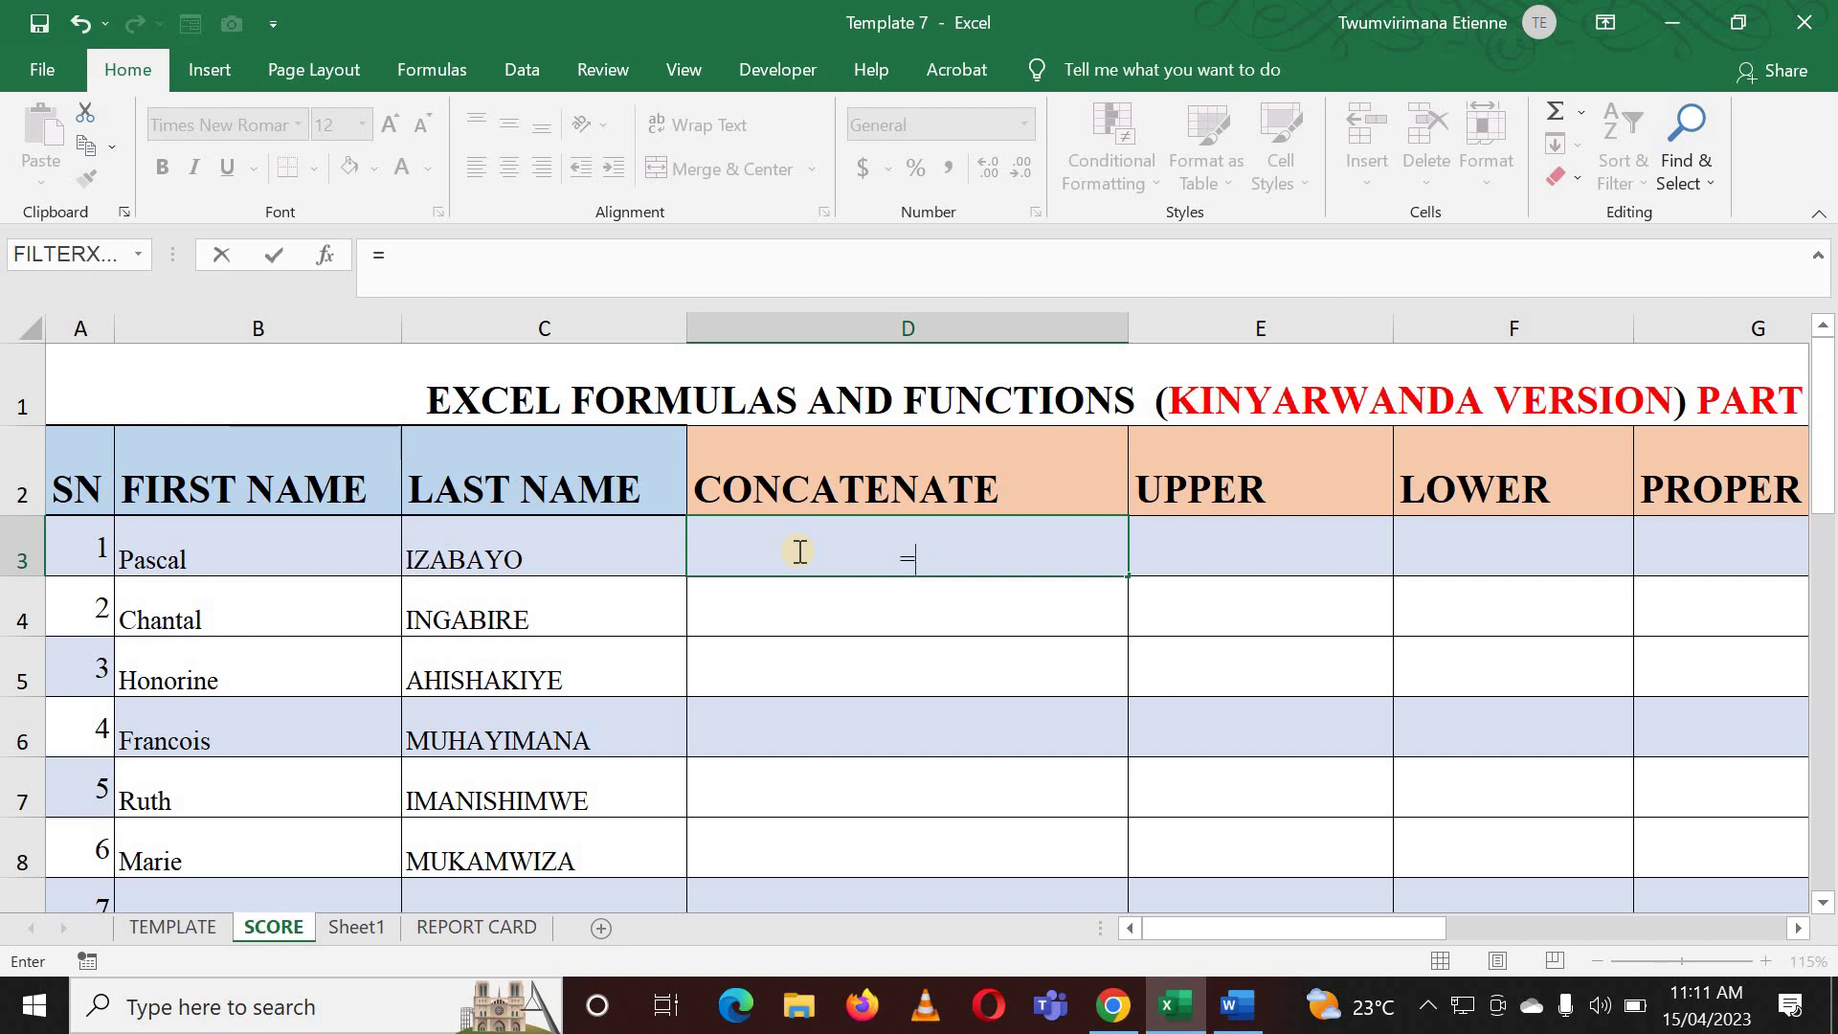
pyautogui.write('c')
pyautogui.press('BackSpace')
pyautogui.write('CA')
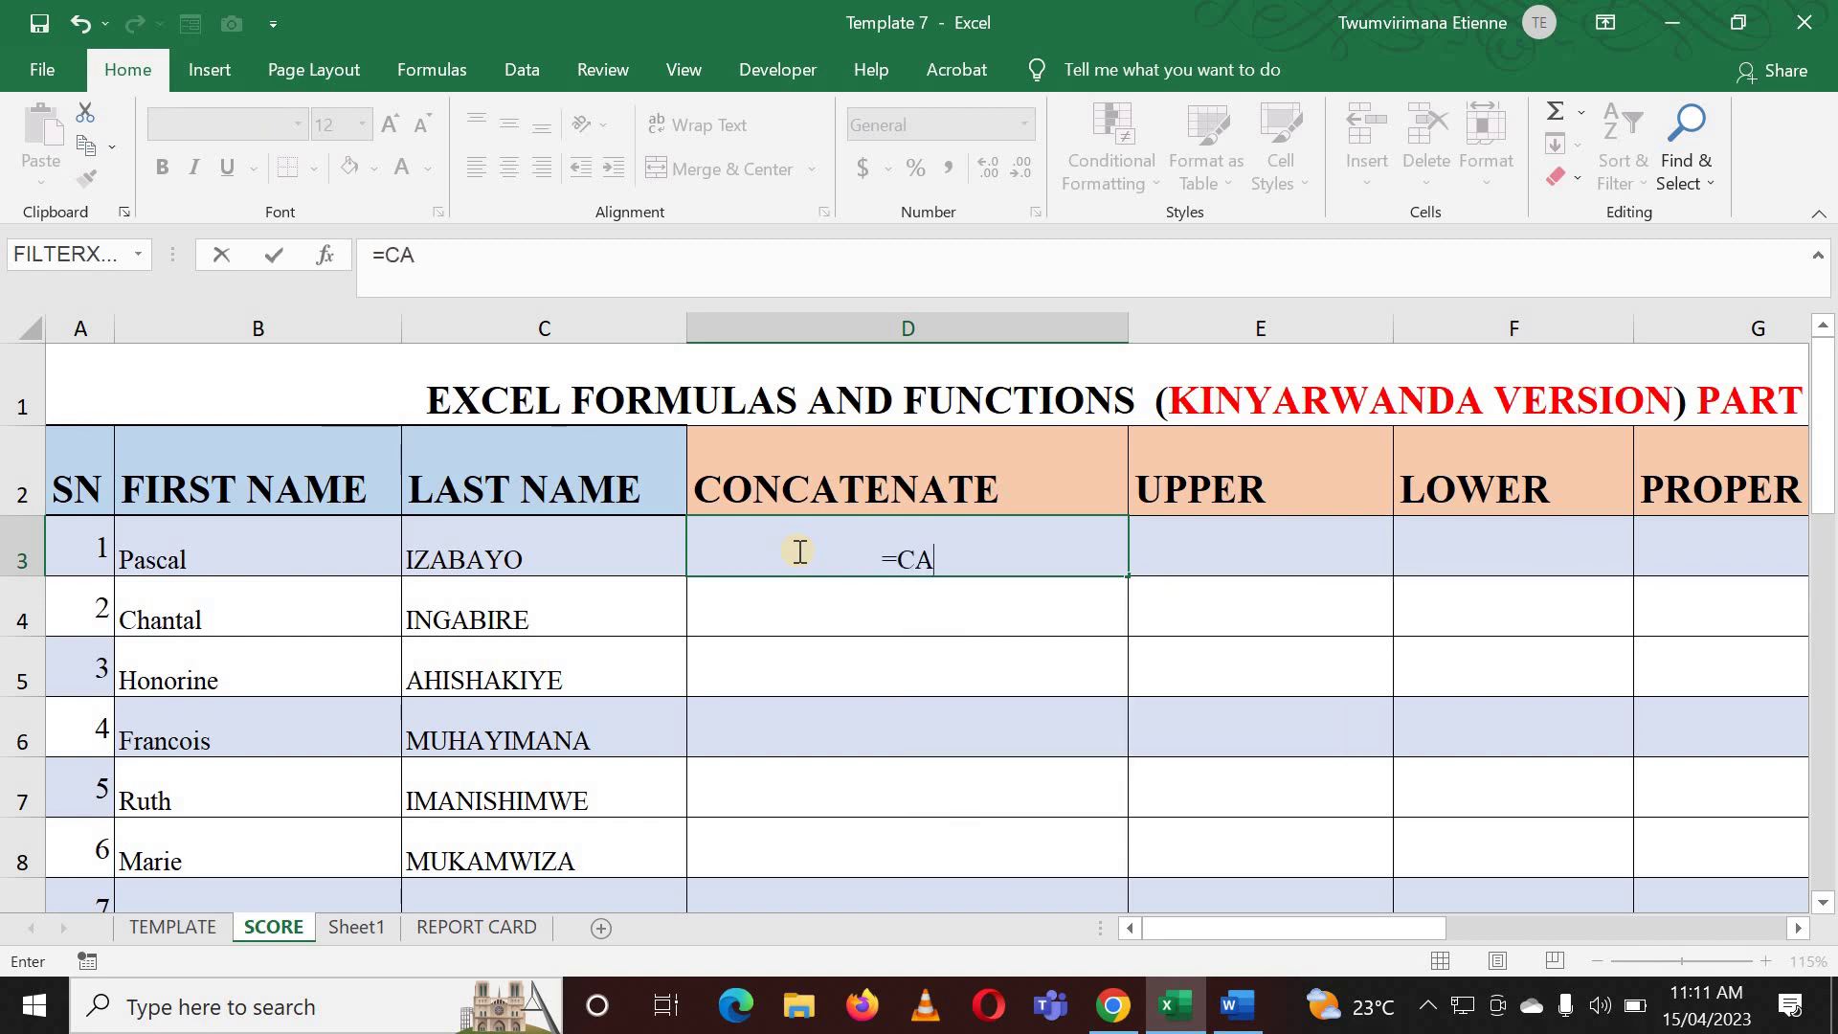
pyautogui.press('BackSpace')
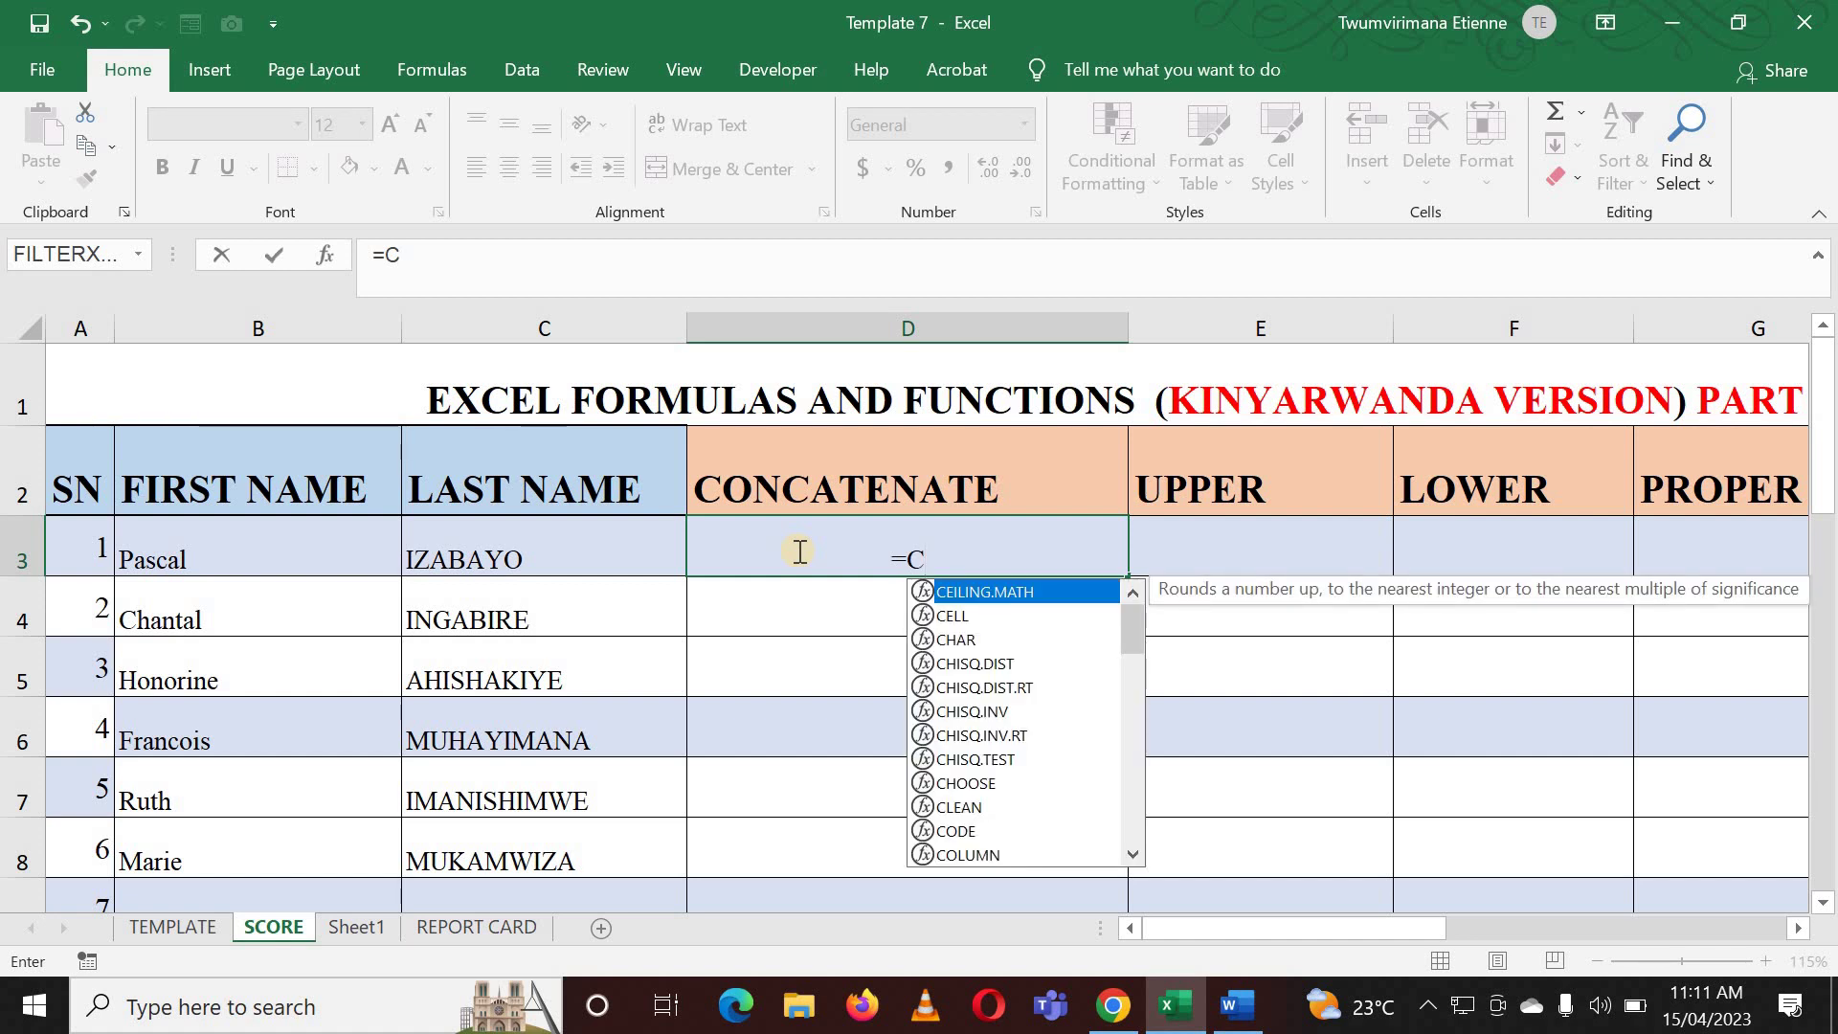
pyautogui.write('ONCA')
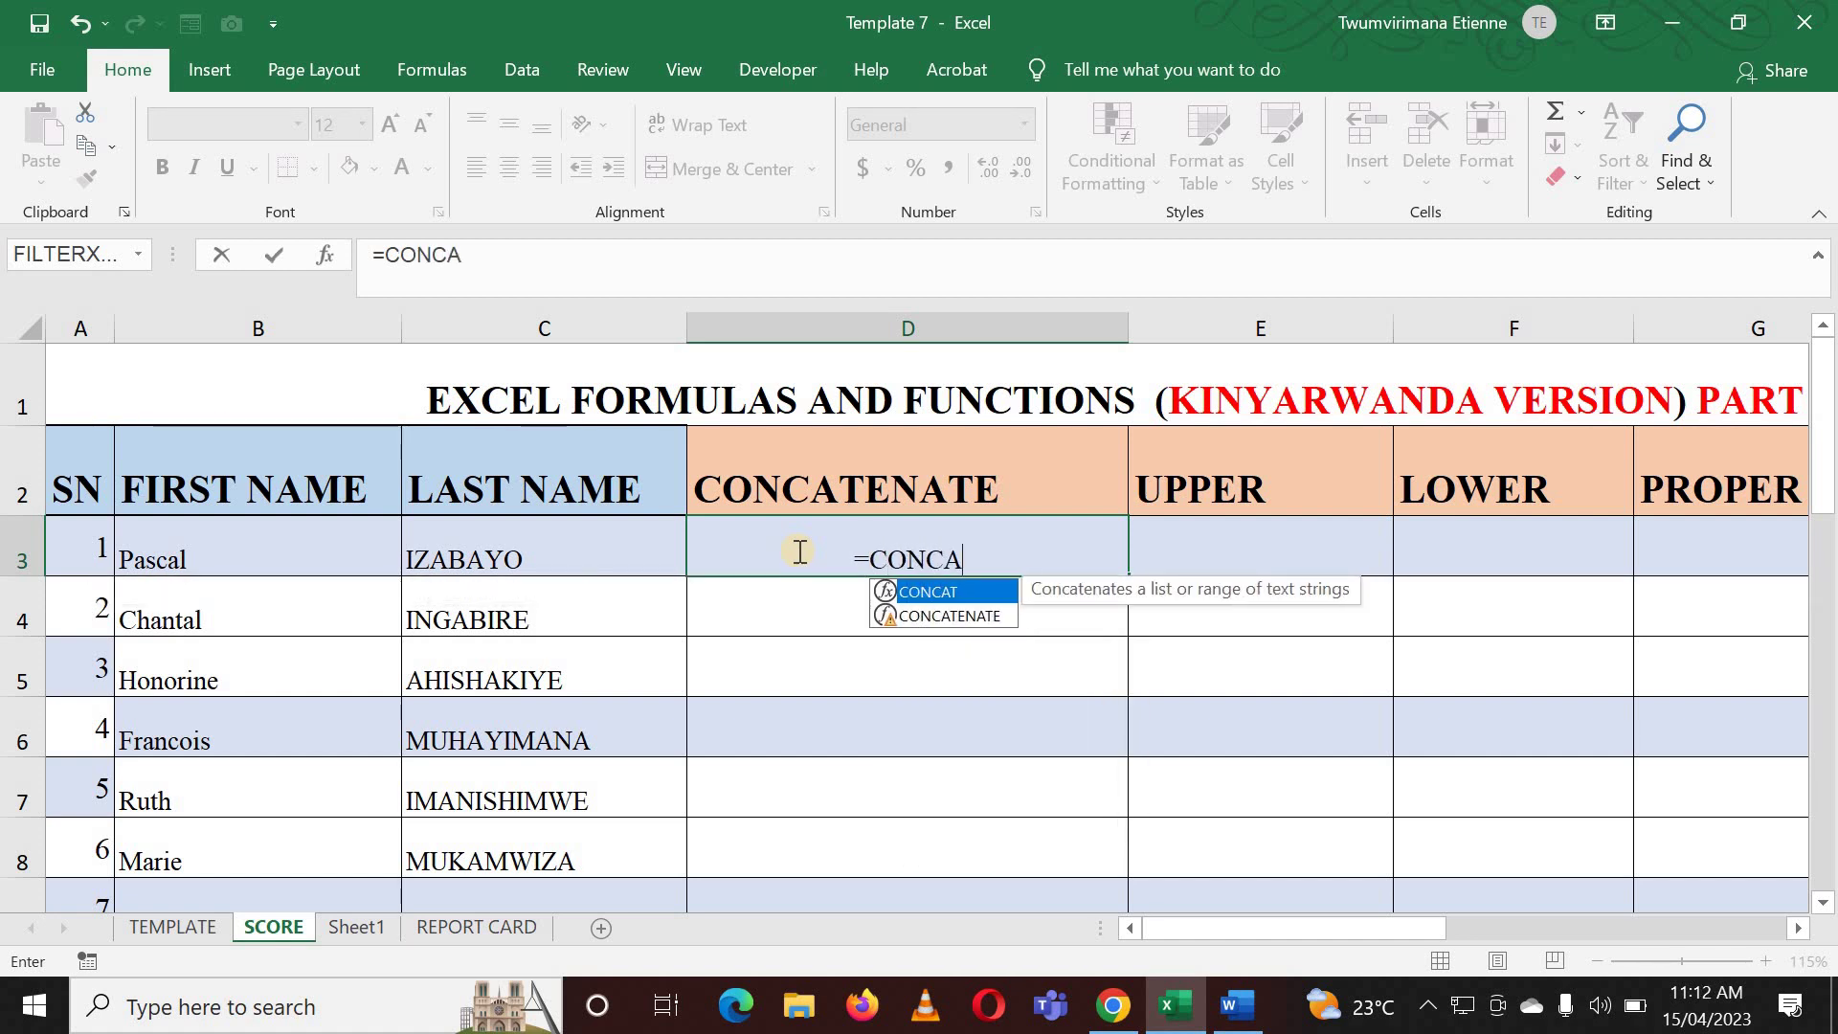
pyautogui.write('TENA')
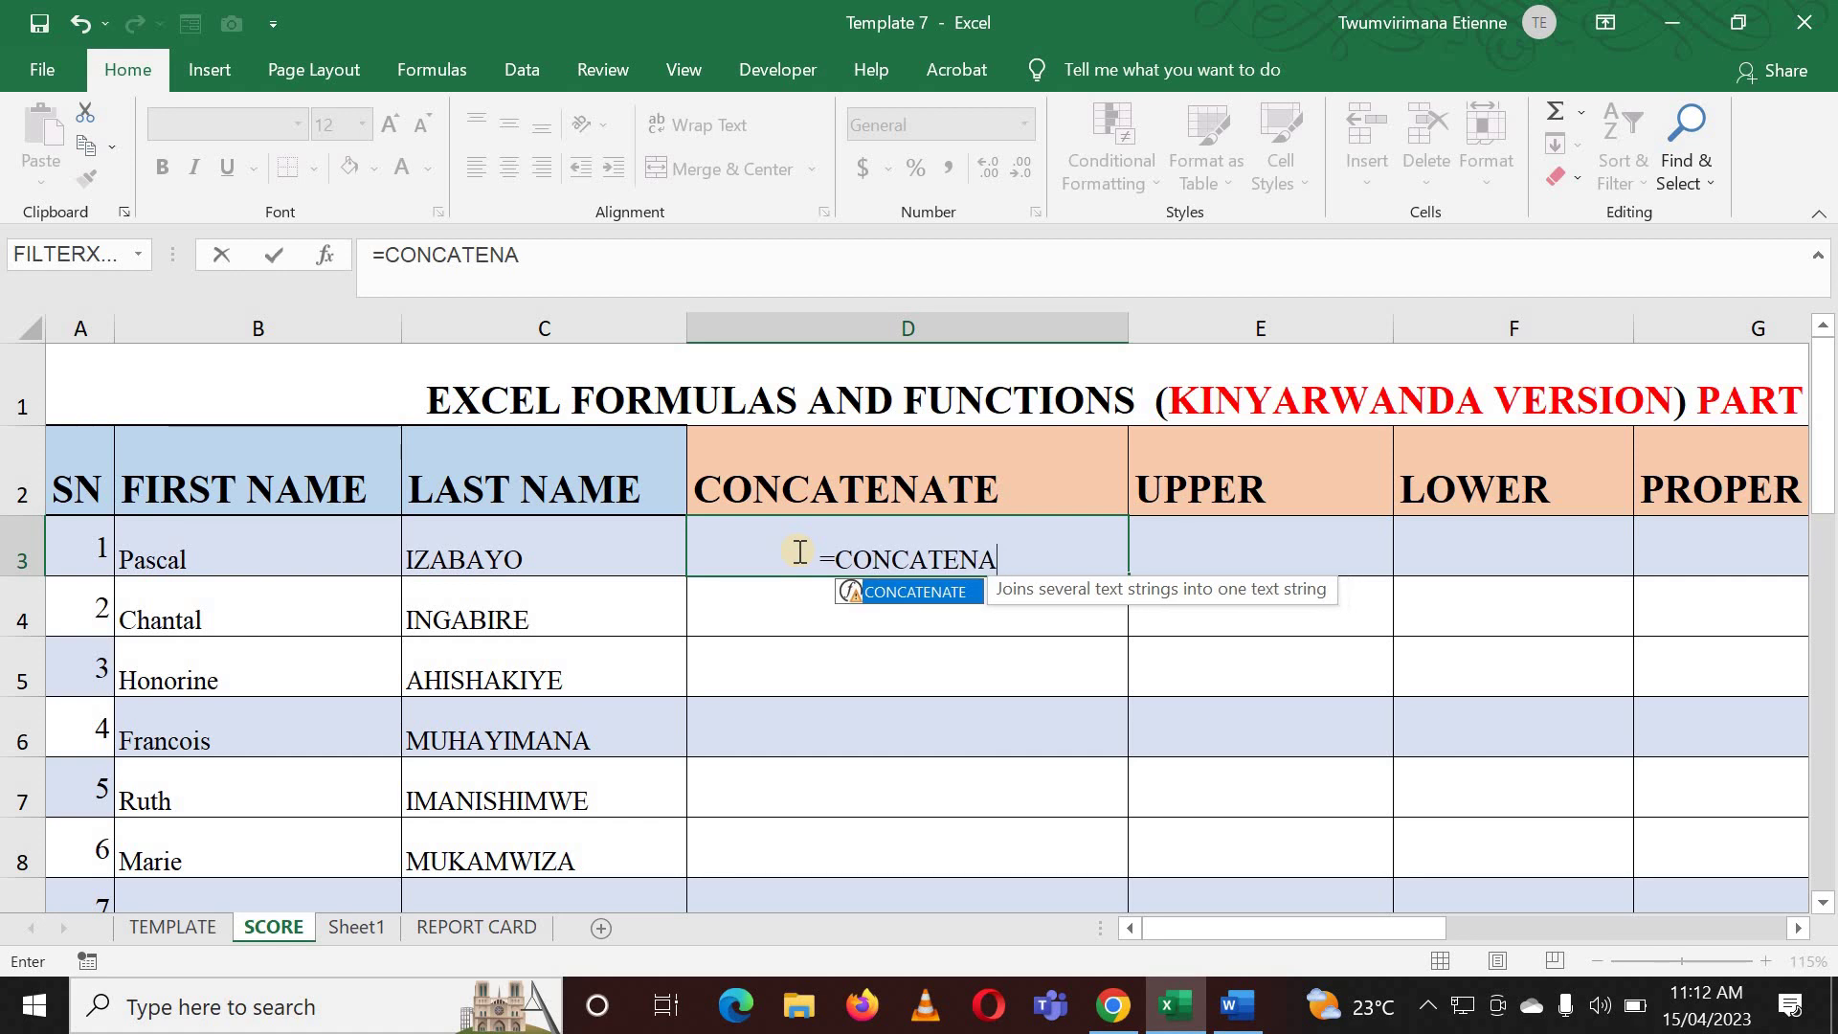
pyautogui.write('TE')
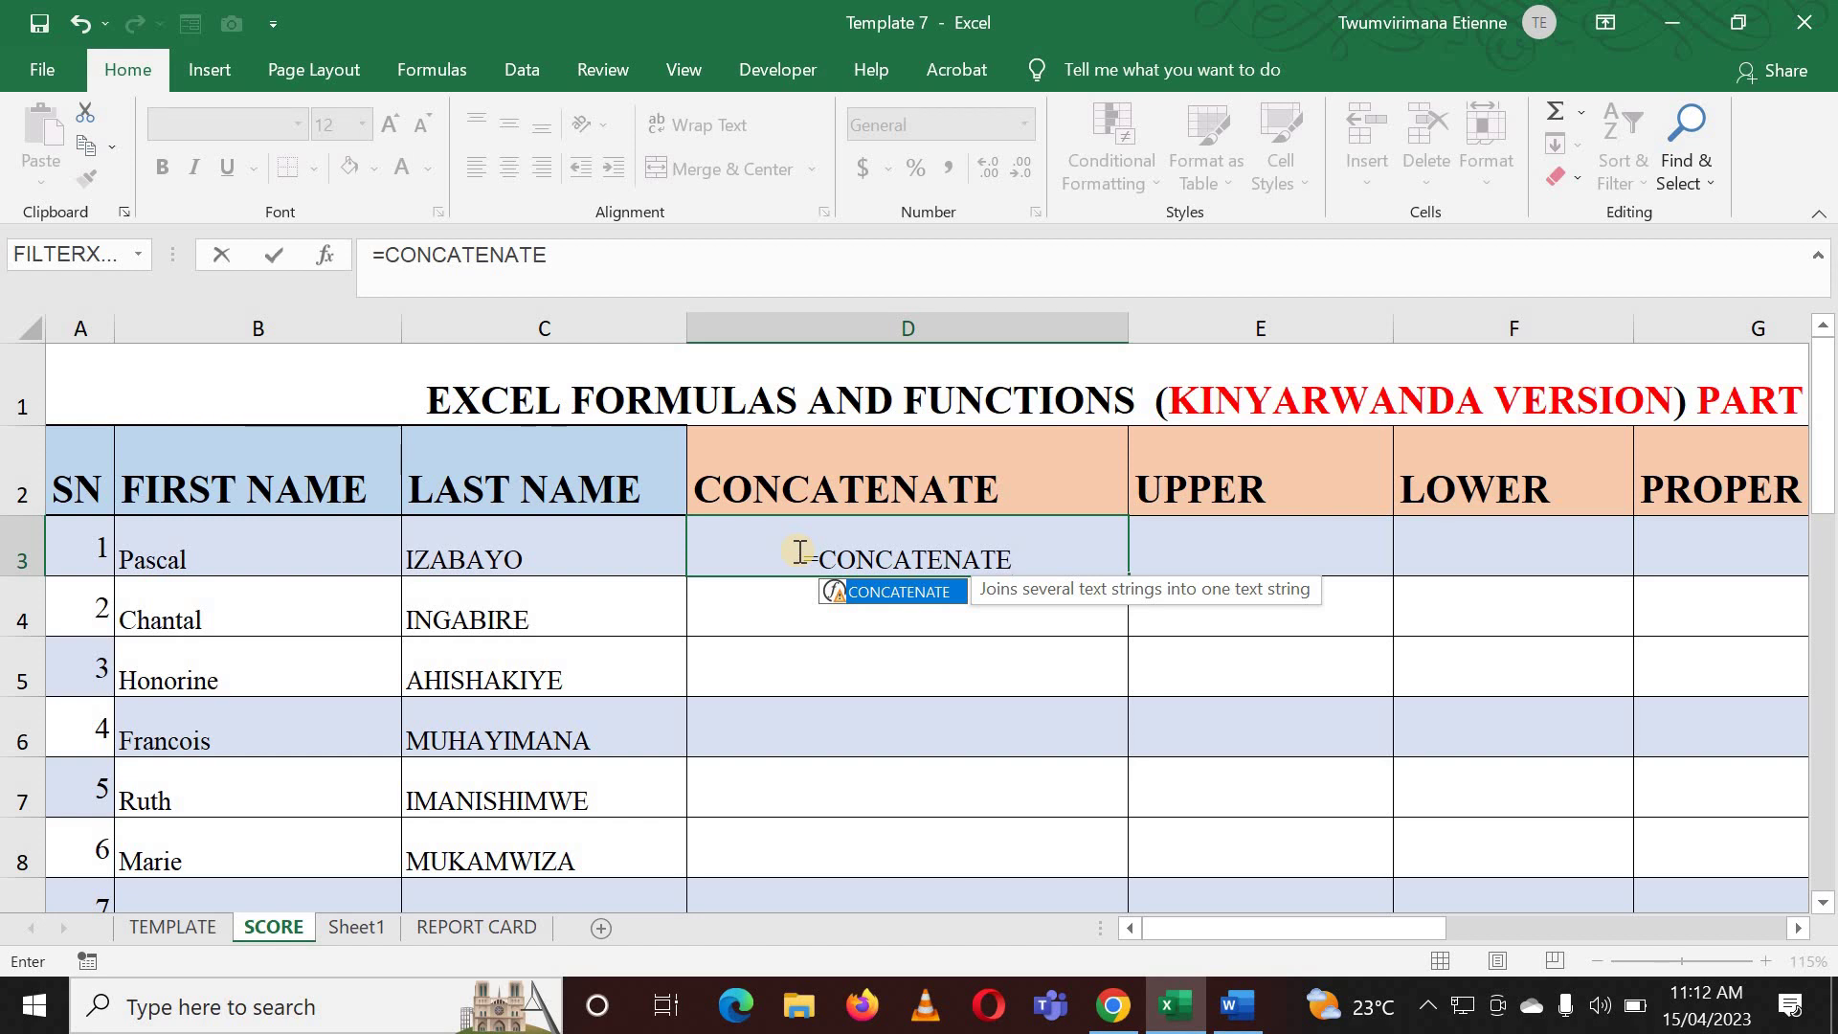
pyautogui.write('(')
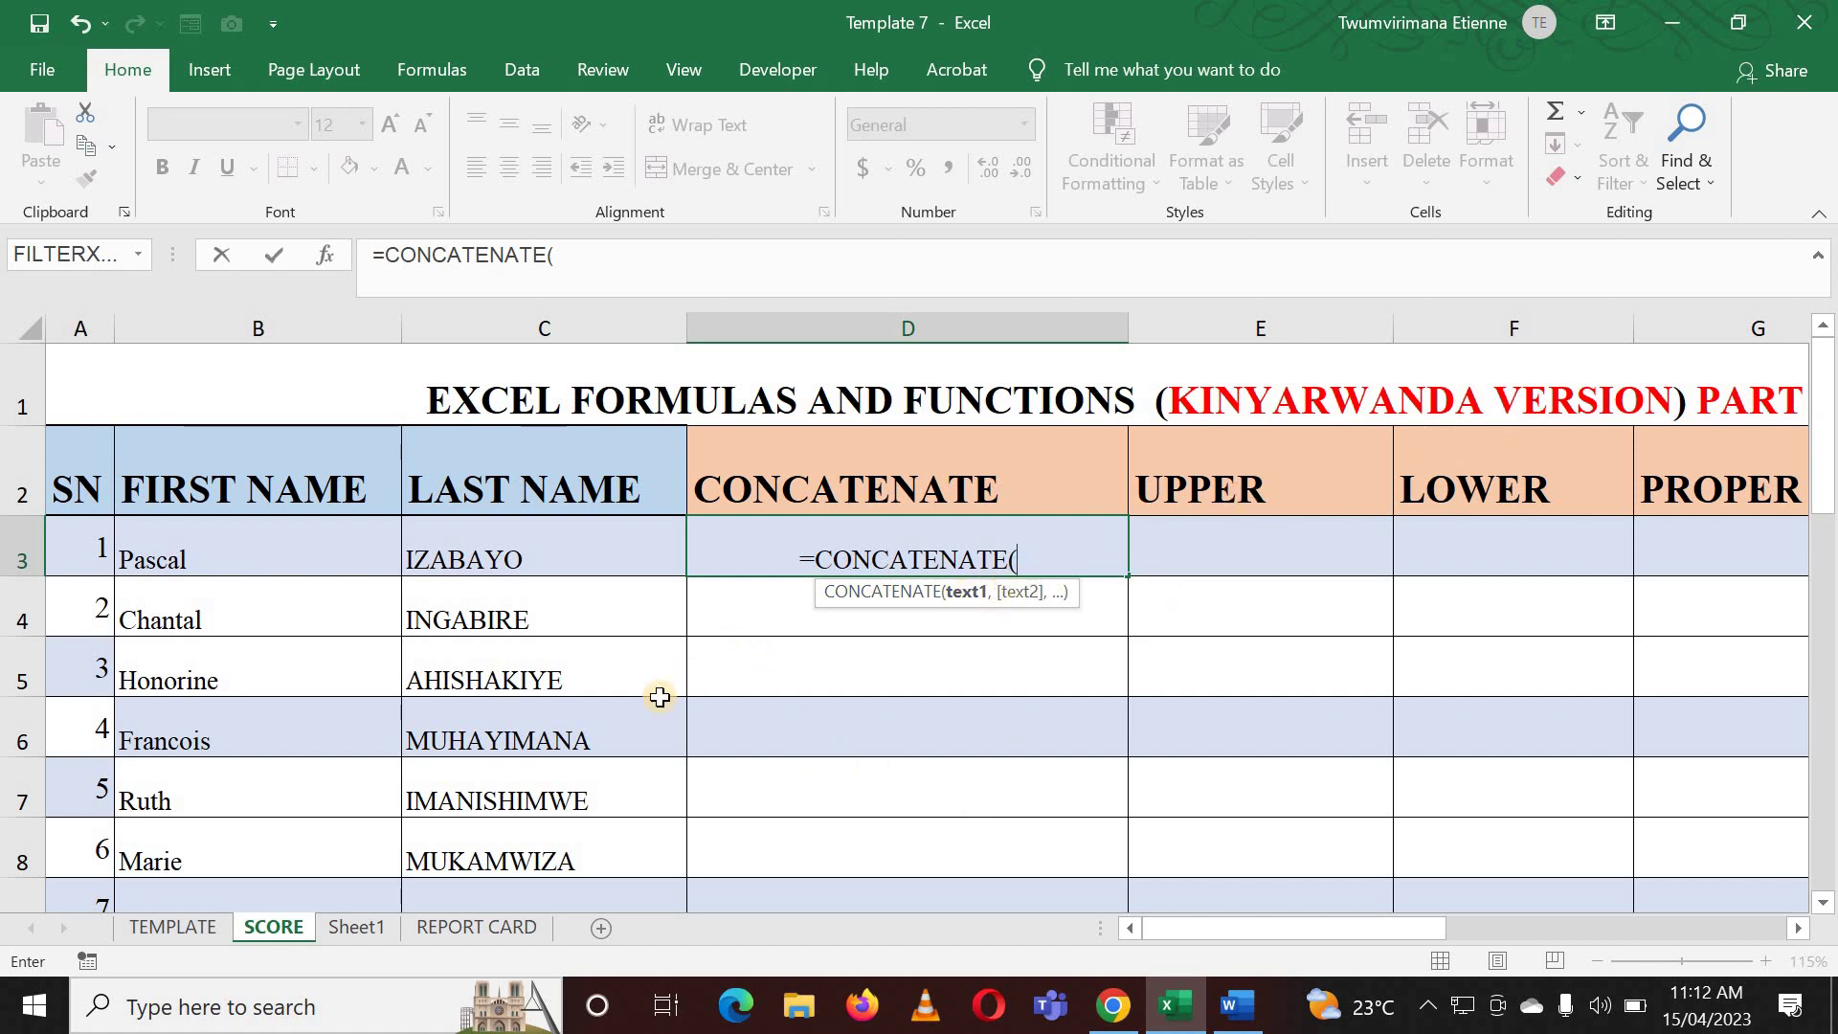
pyautogui.click(547, 555)
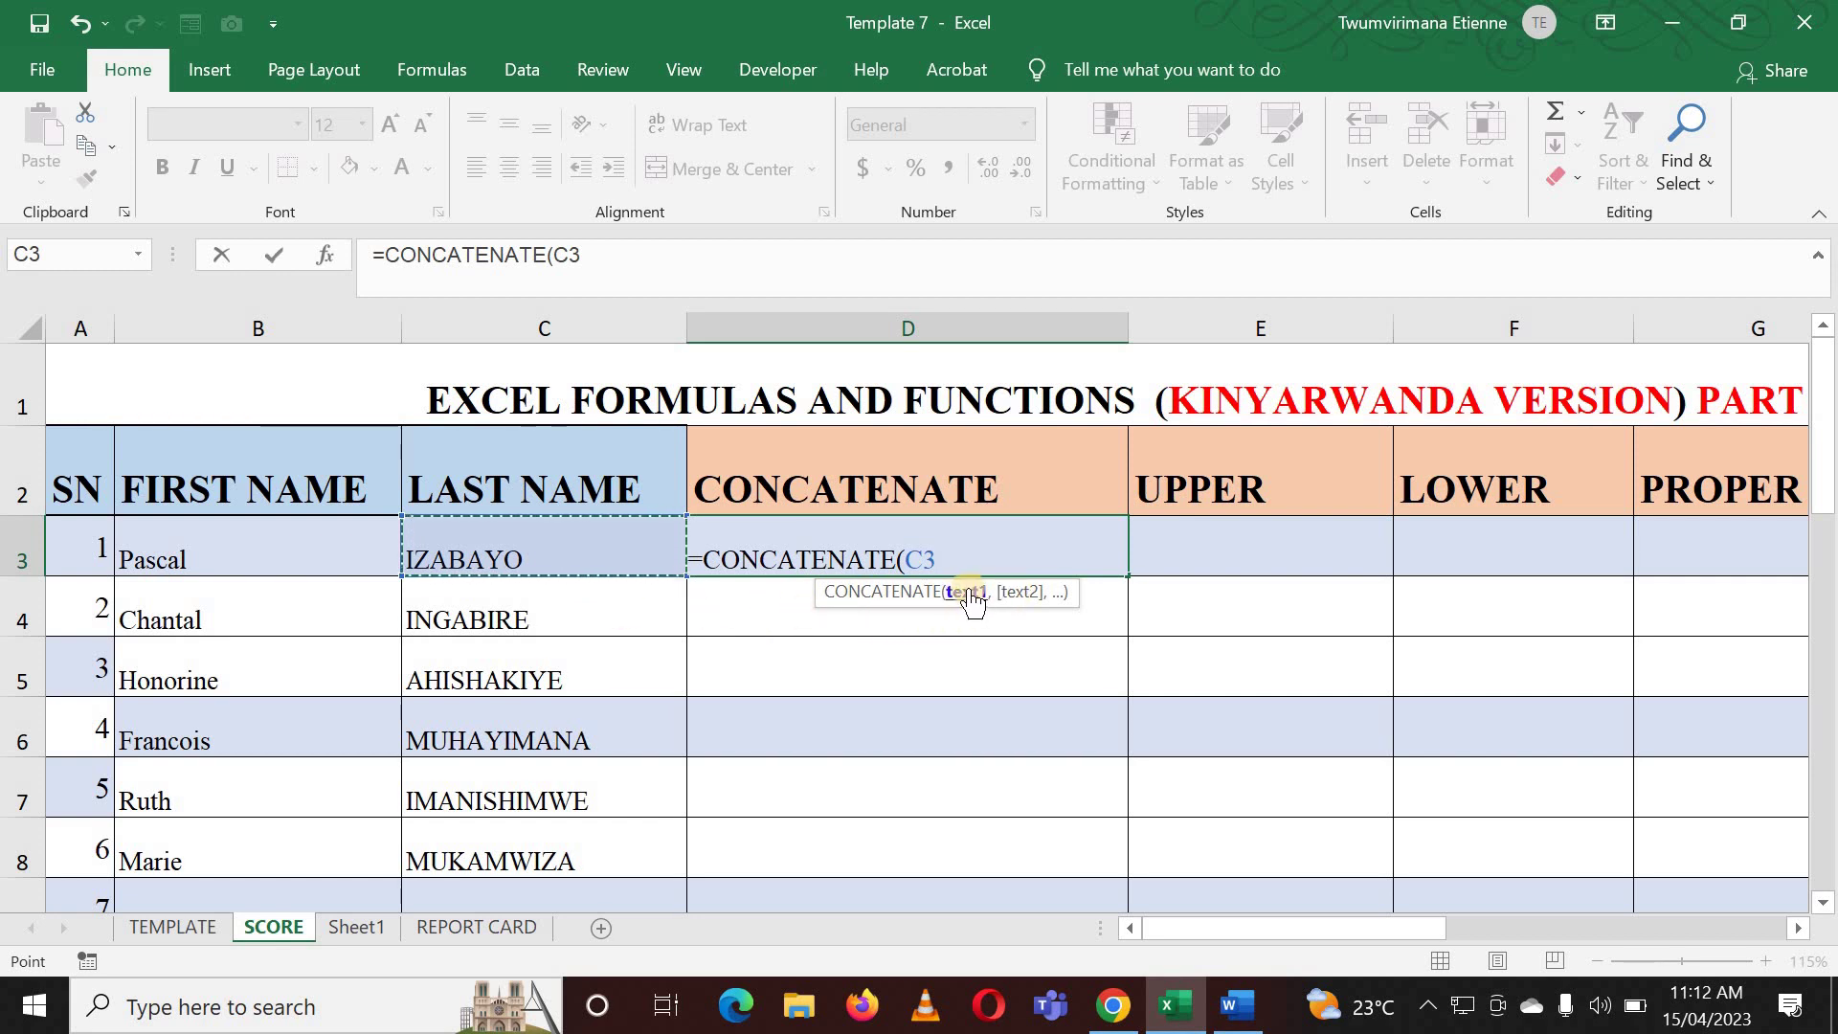
pyautogui.write(',')
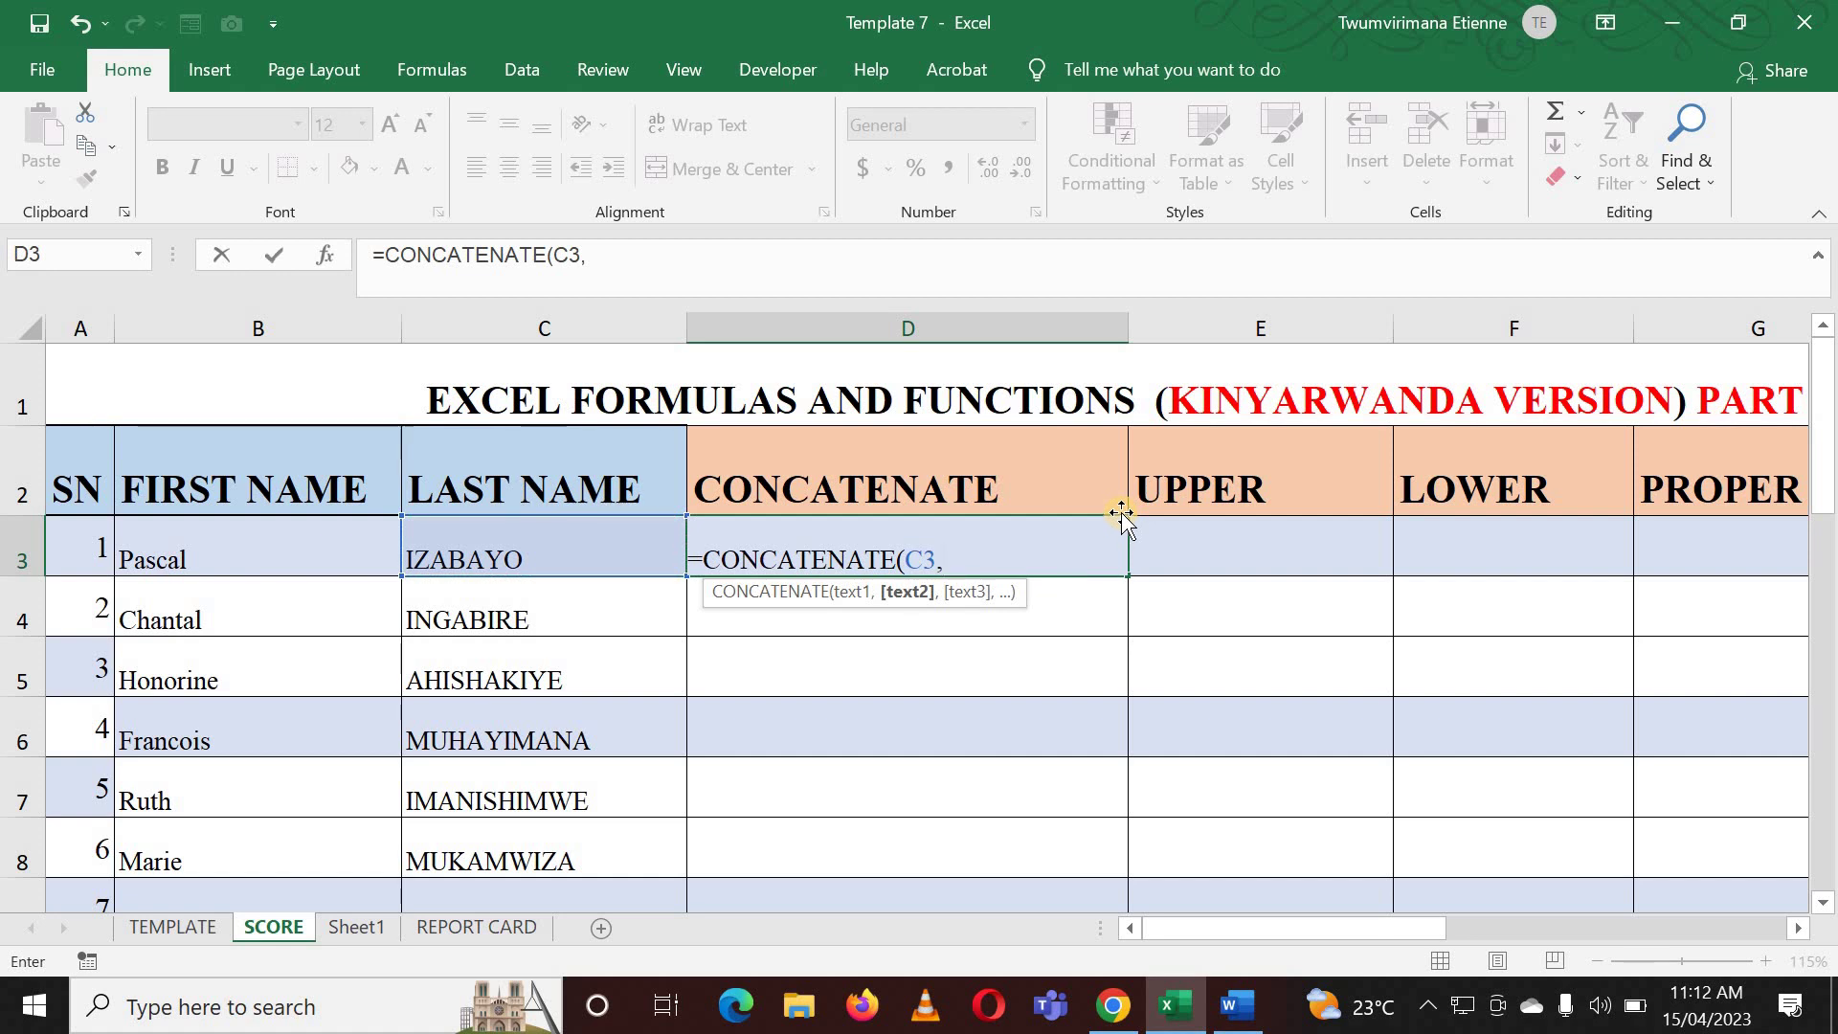
pyautogui.click(294, 550)
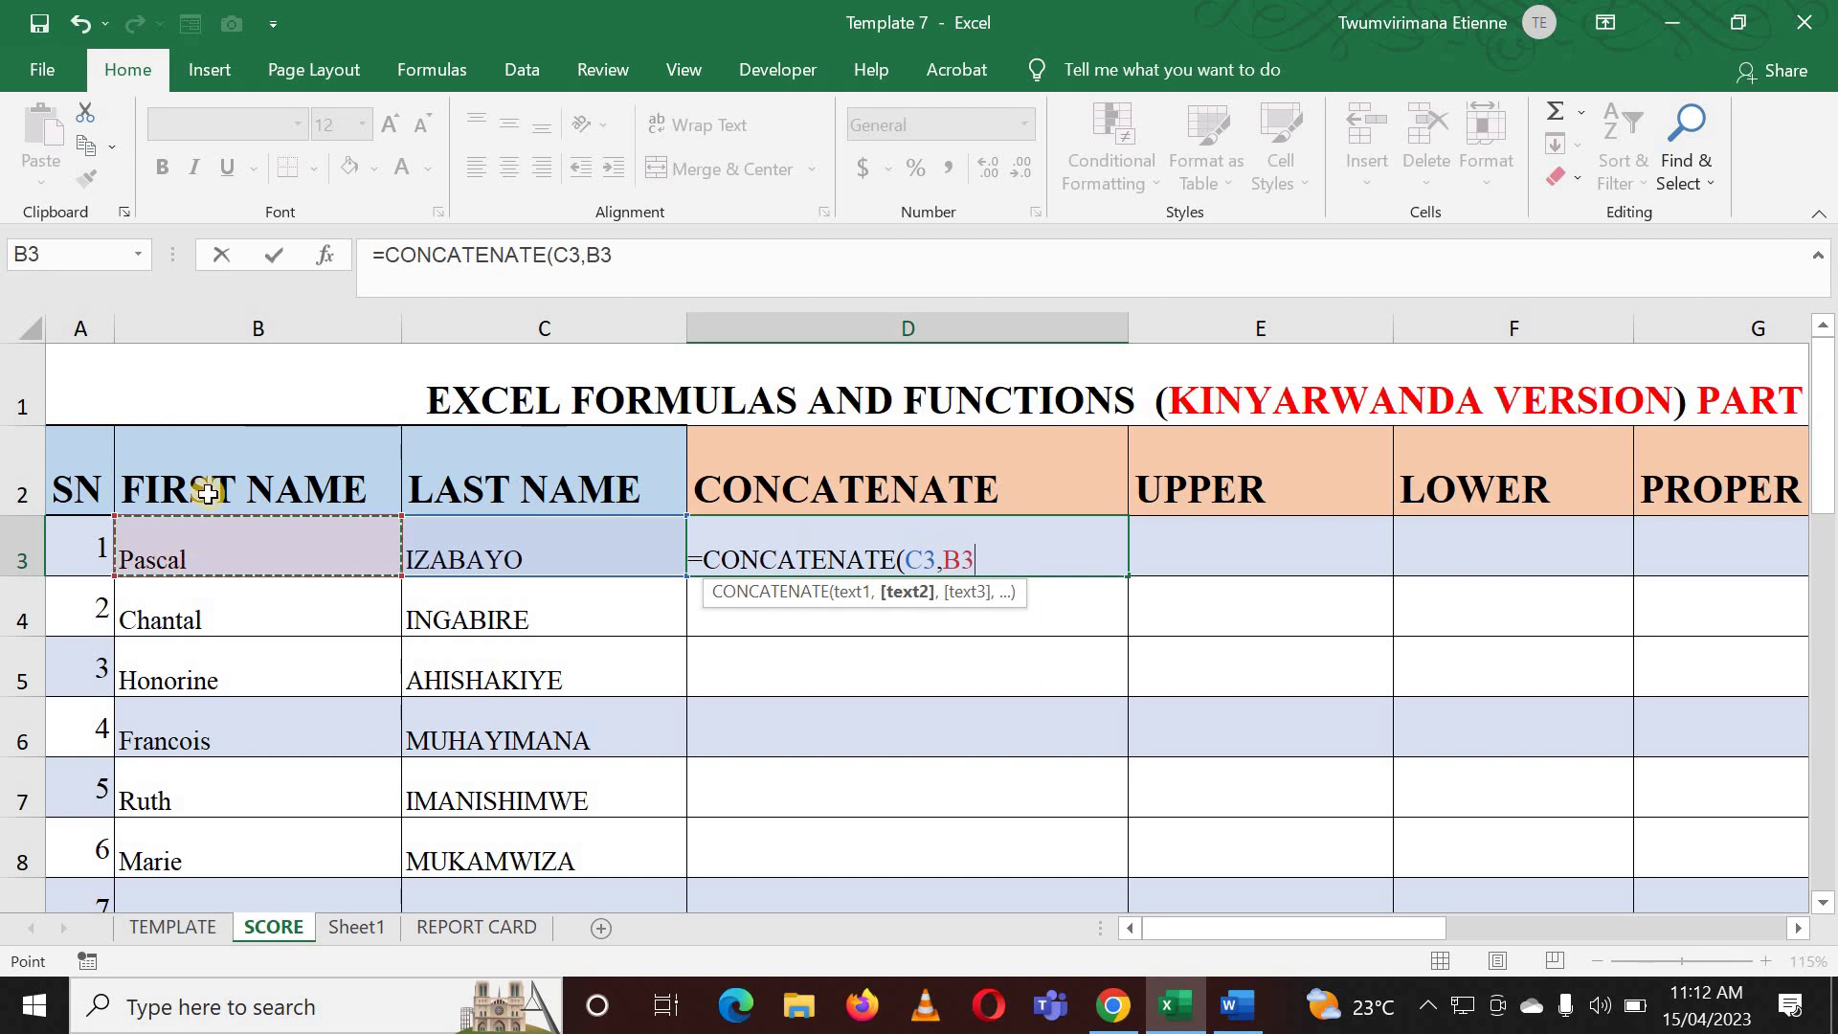
pyautogui.write(')')
pyautogui.press('Return')
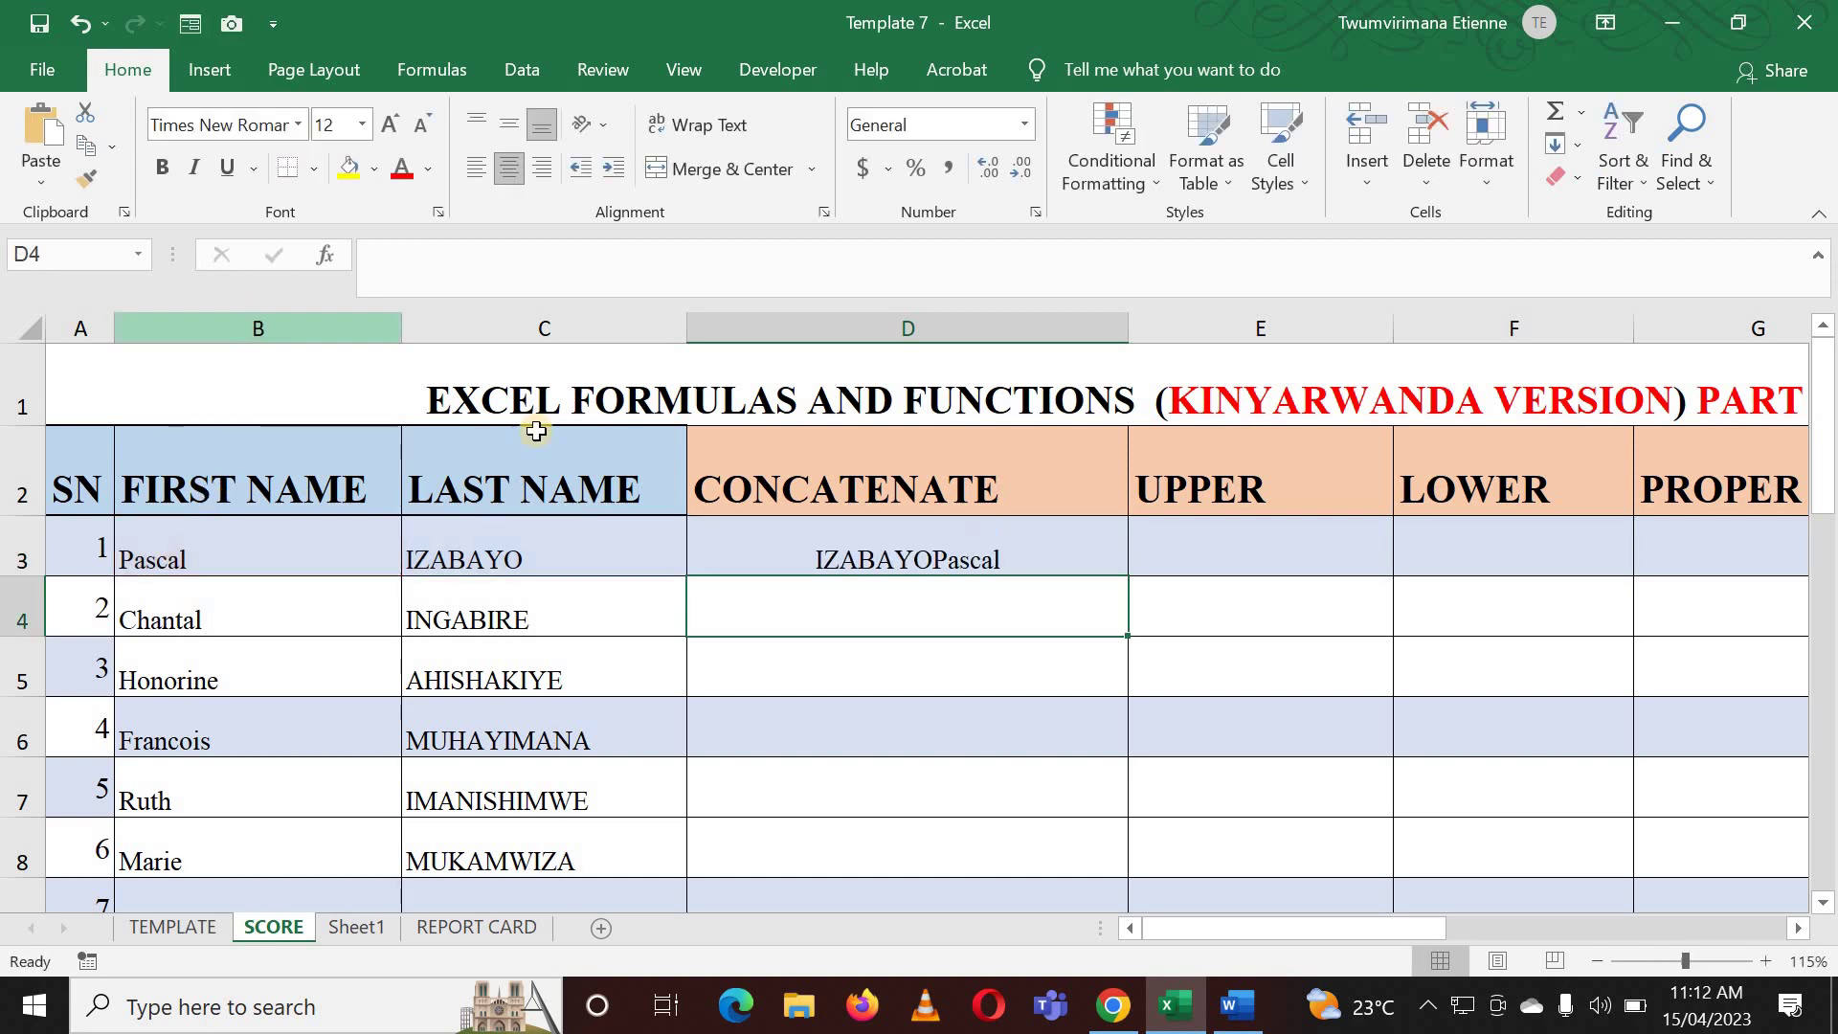
pyautogui.click(916, 663)
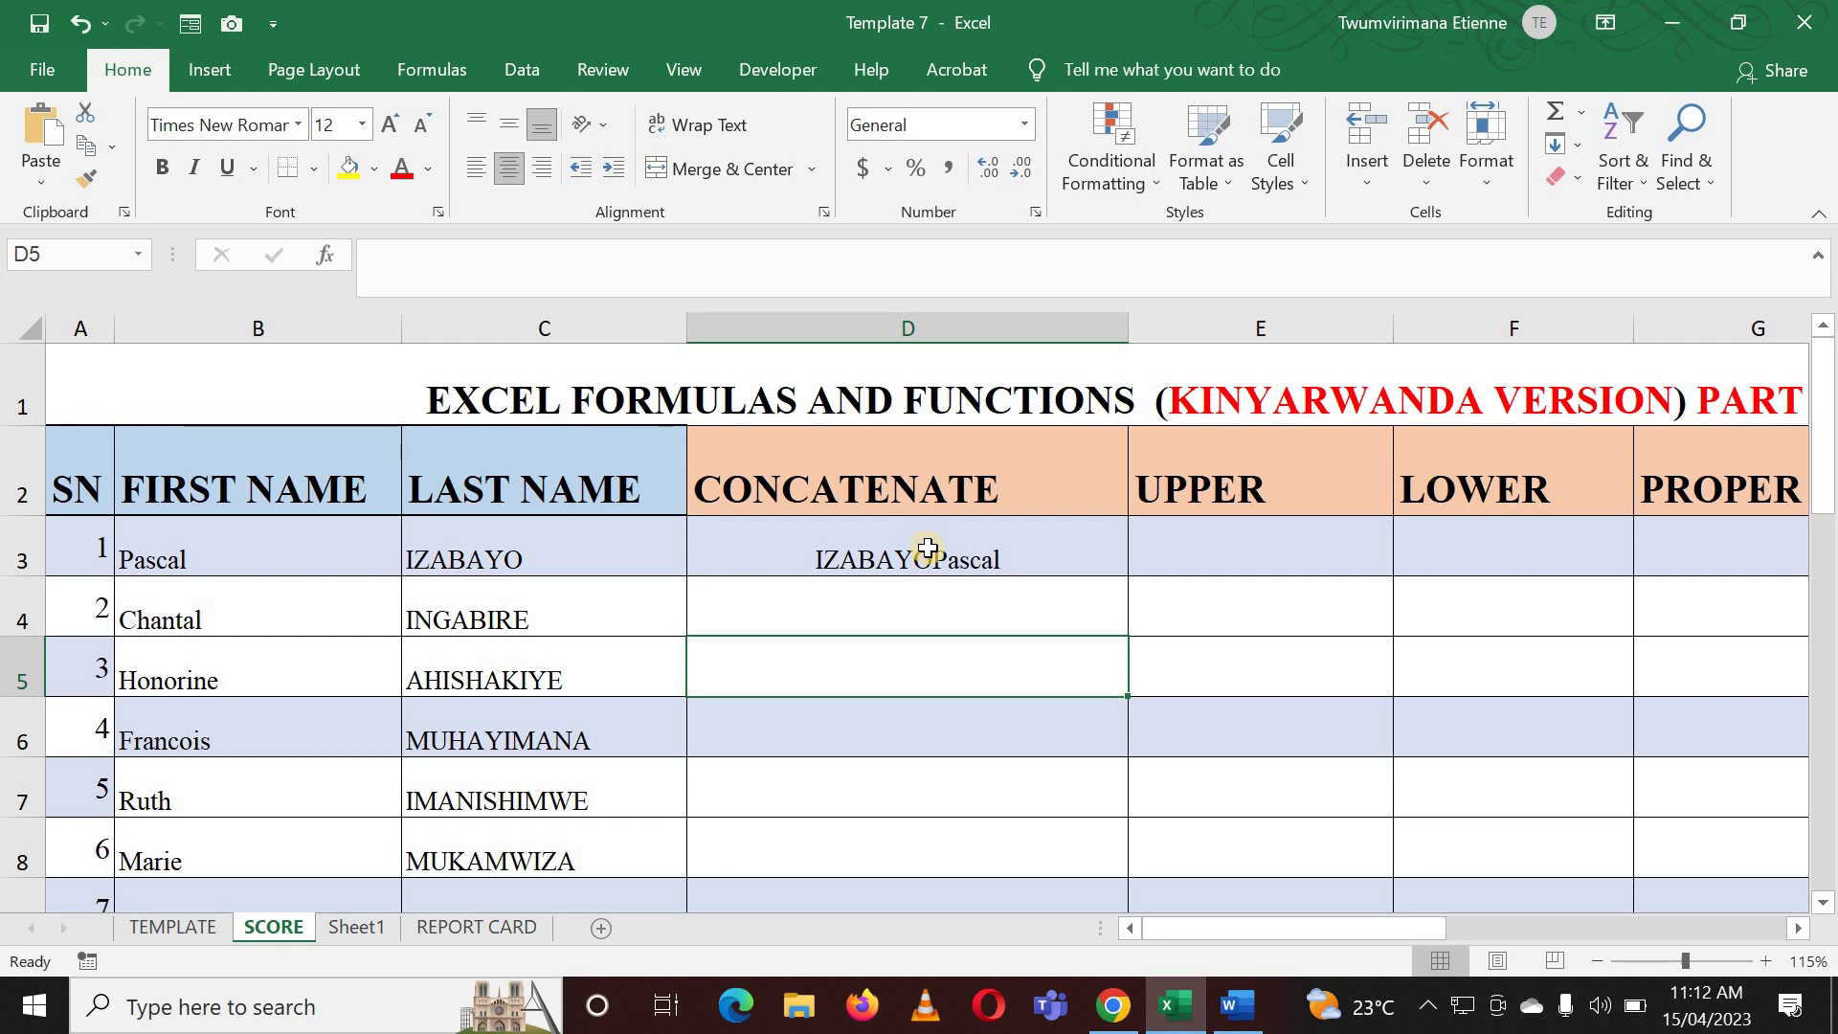
# Step: Edit D3 to =CONCATENATE(C3," ",B3) so a space separates the names
pyautogui.doubleClick(926, 549)
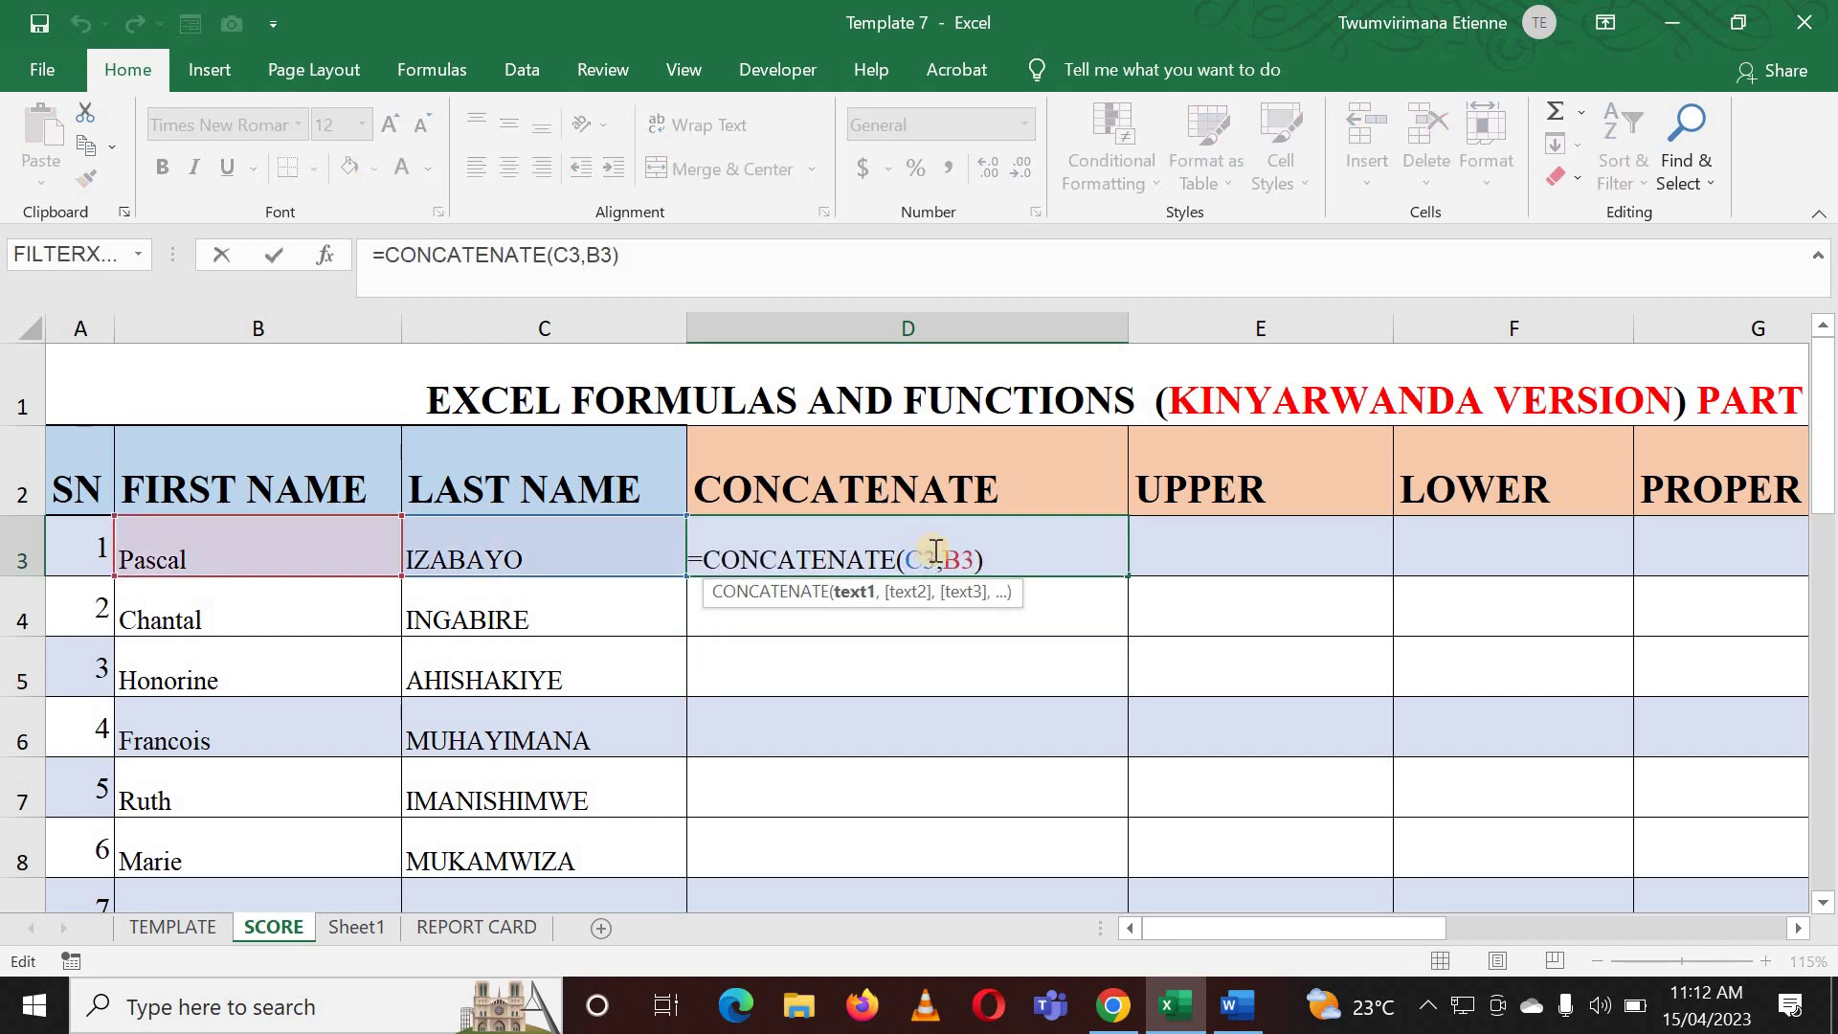
pyautogui.click(948, 555)
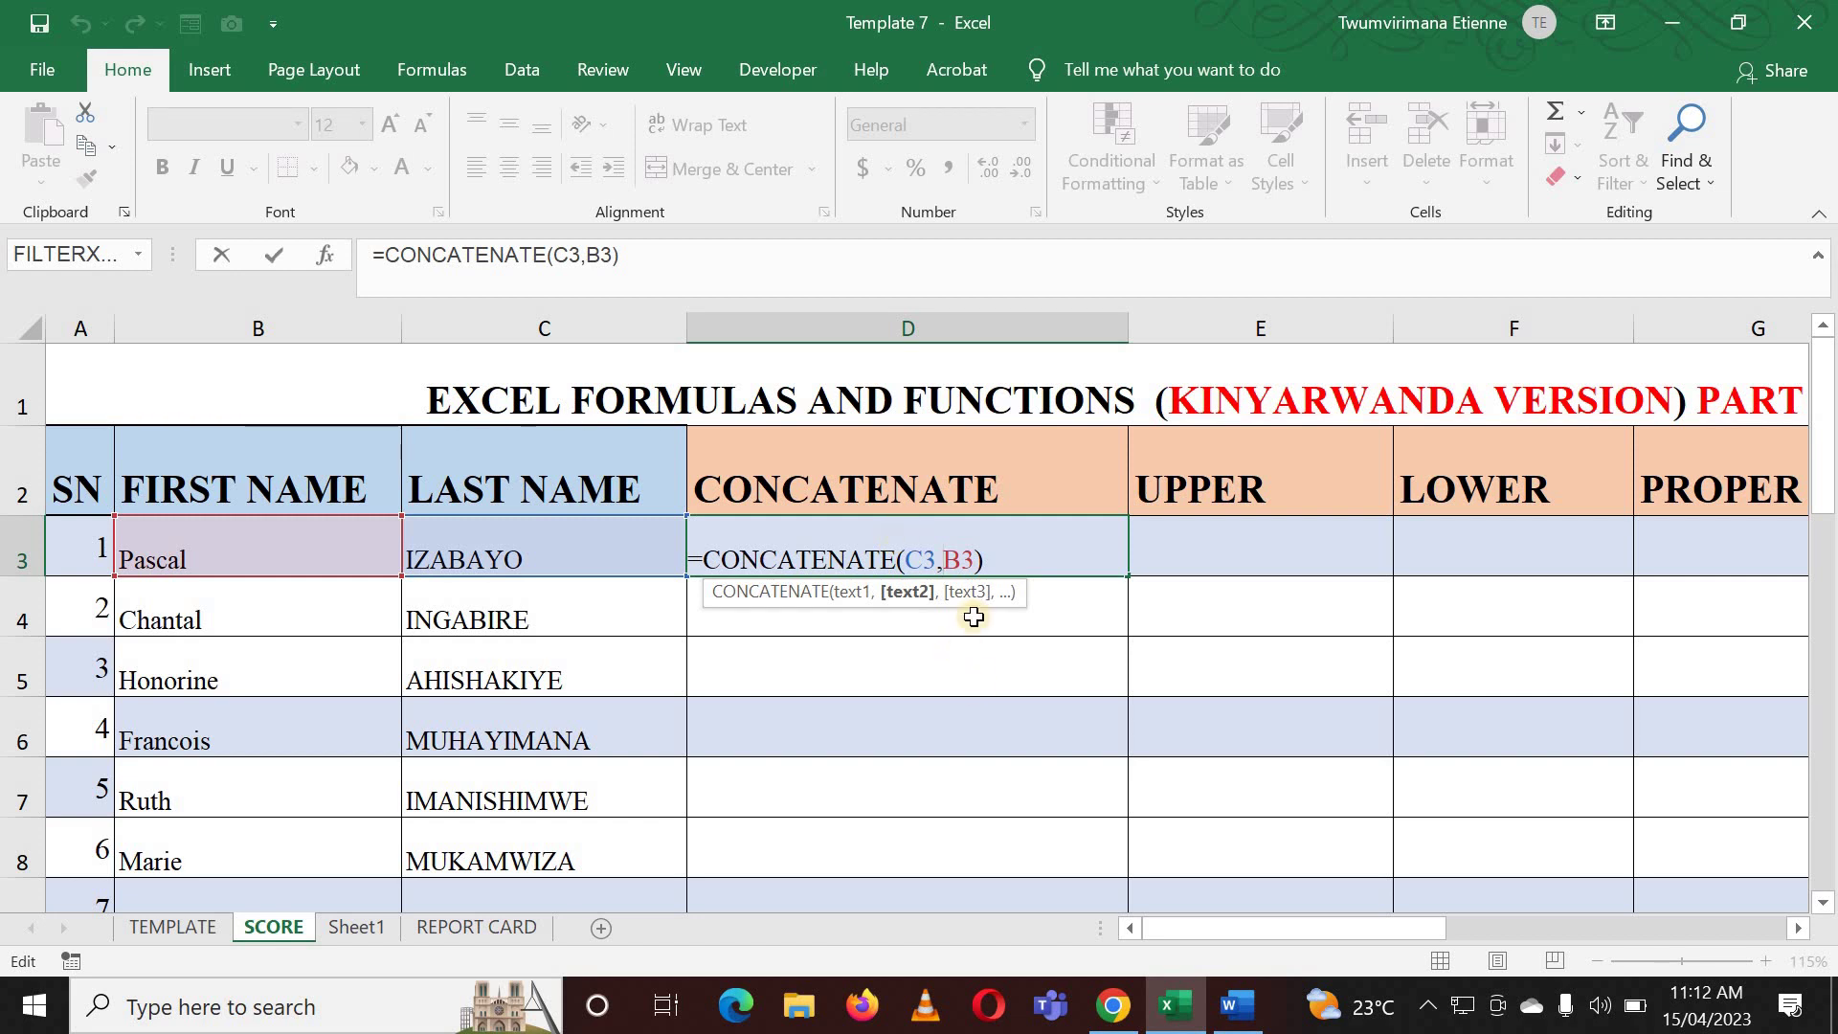
pyautogui.click(965, 563)
pyautogui.doubleClick(960, 555)
pyautogui.write('"')
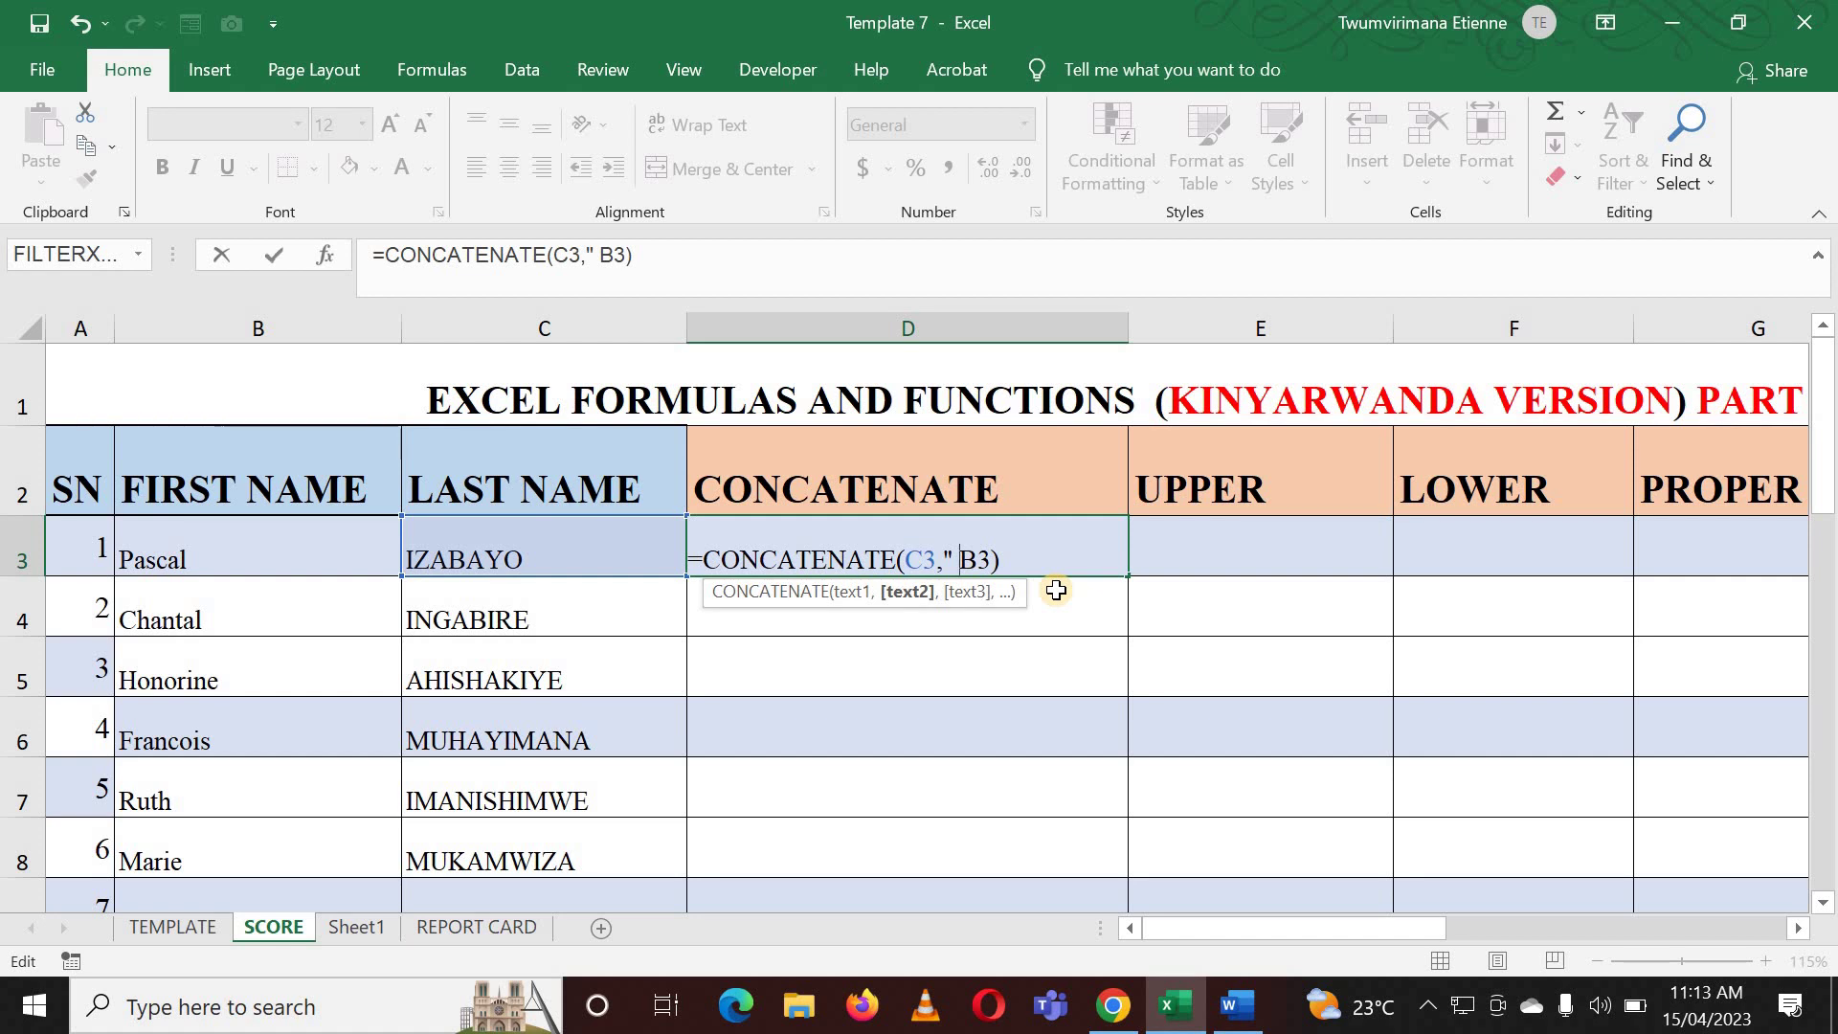
pyautogui.write(' "')
pyautogui.write(',')
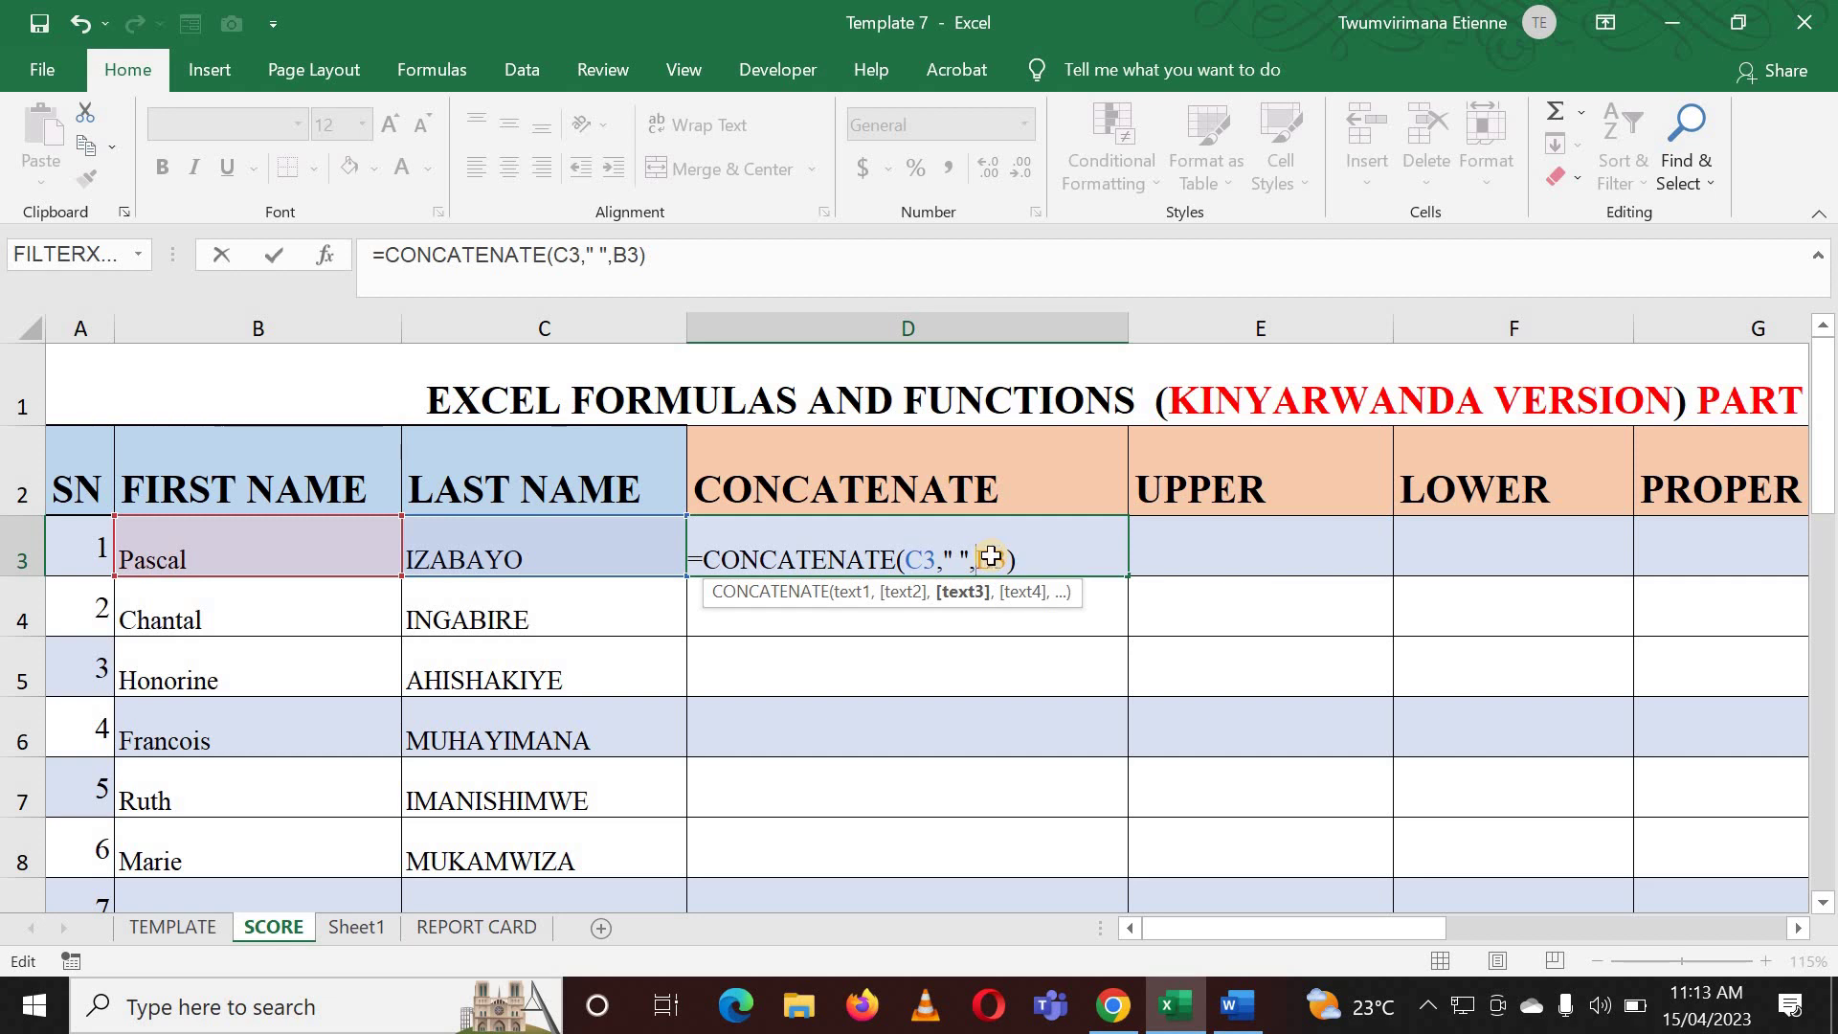
pyautogui.press('Return')
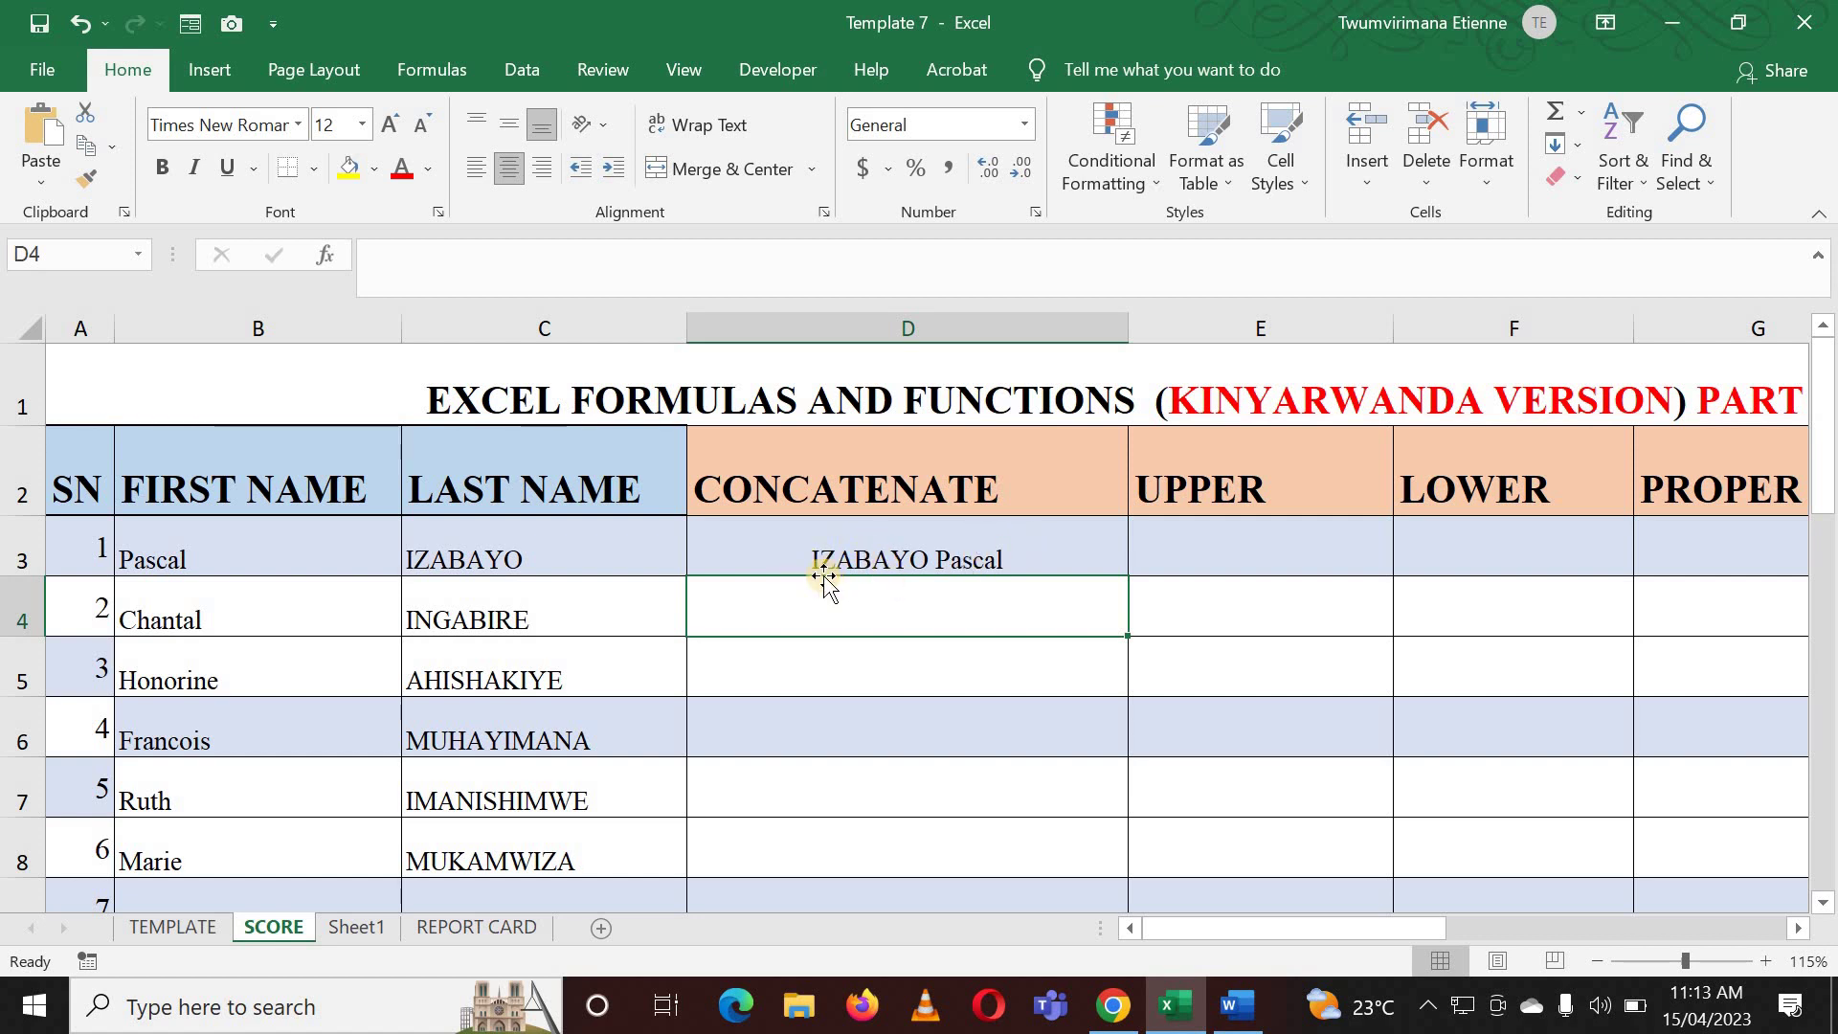
# Step: Copy the D3 formula down column D to row 13 using the fill handle
pyautogui.click(956, 698)
pyautogui.click(946, 548)
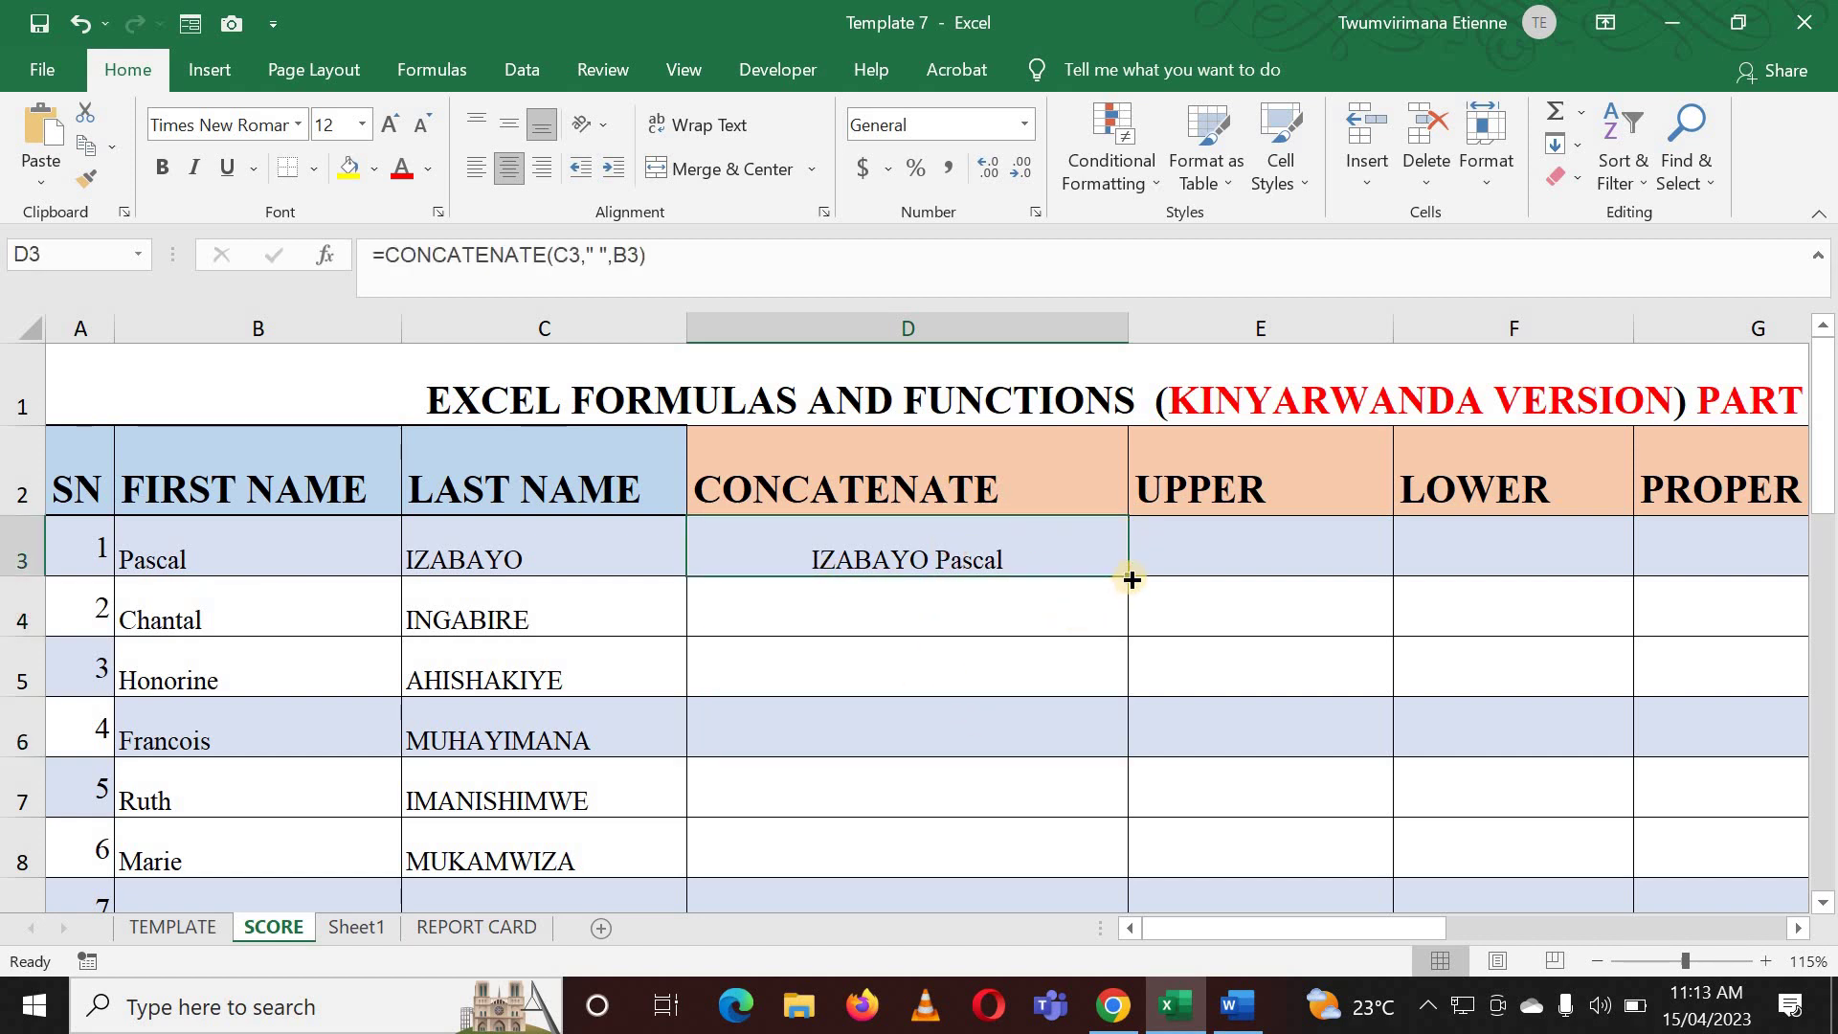
pyautogui.doubleClick(1131, 579)
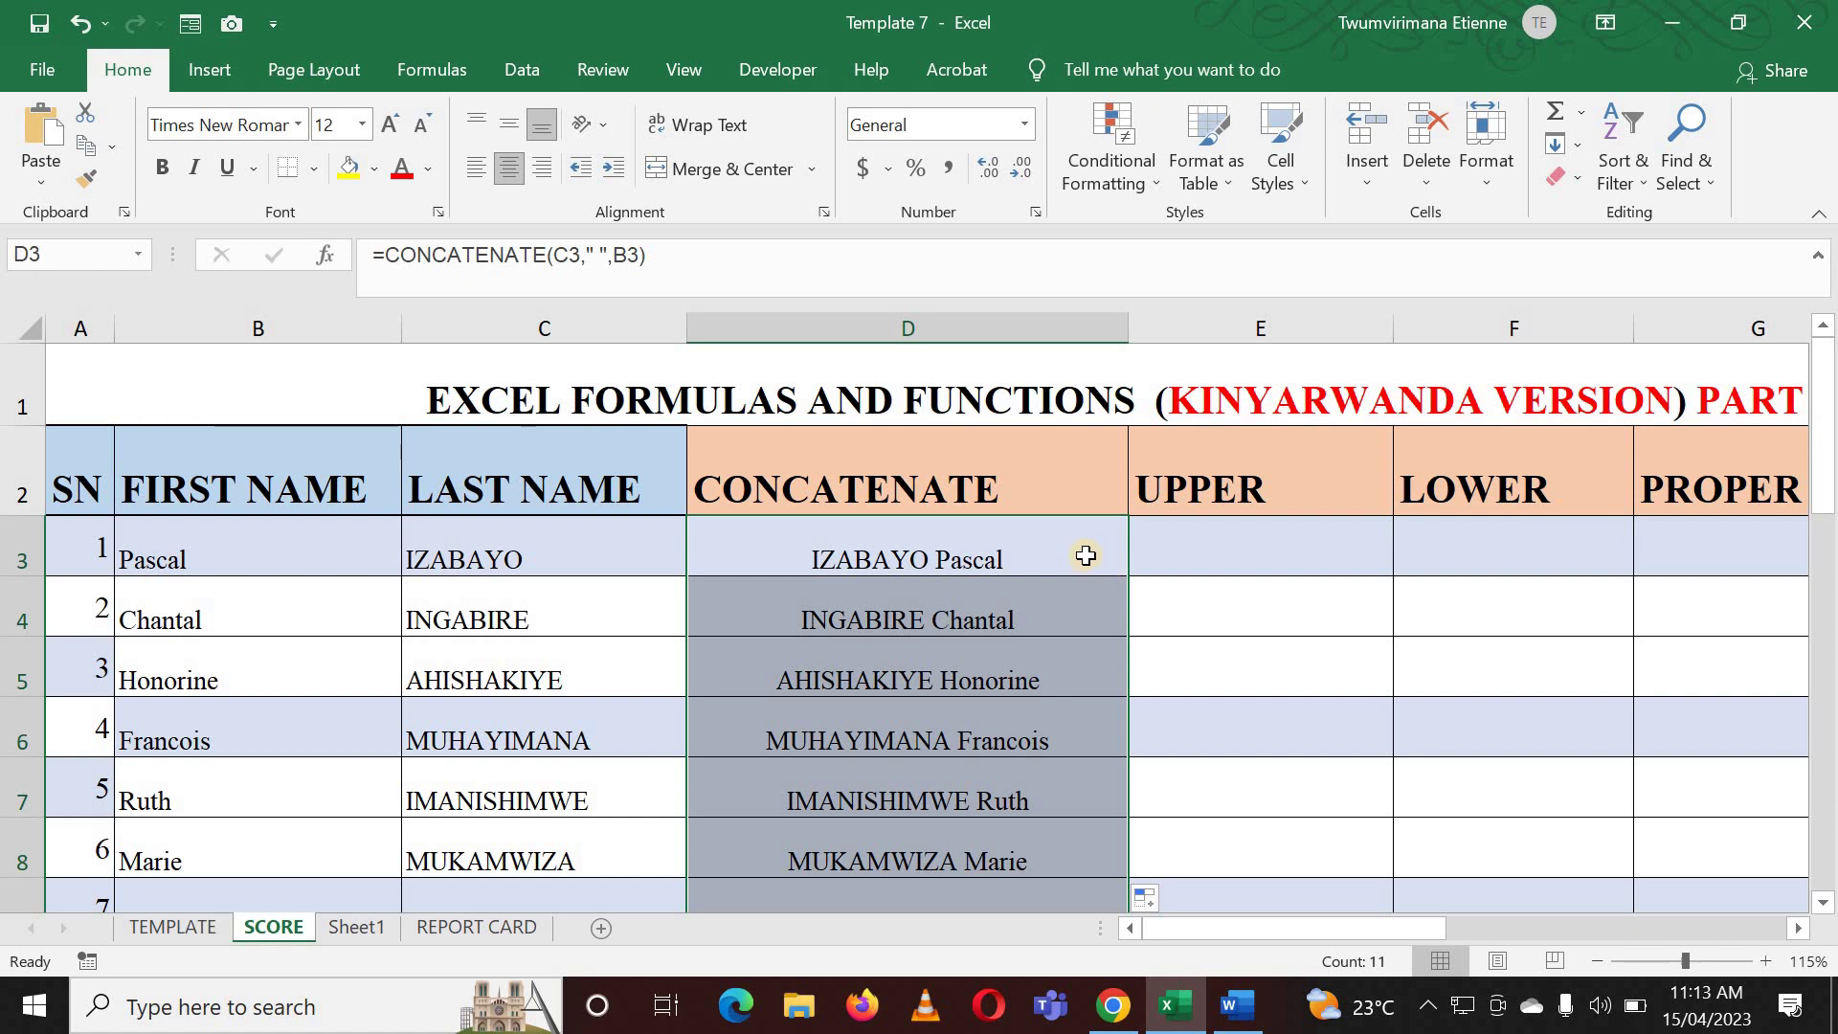
pyautogui.hotkey('ctrl', 'z')
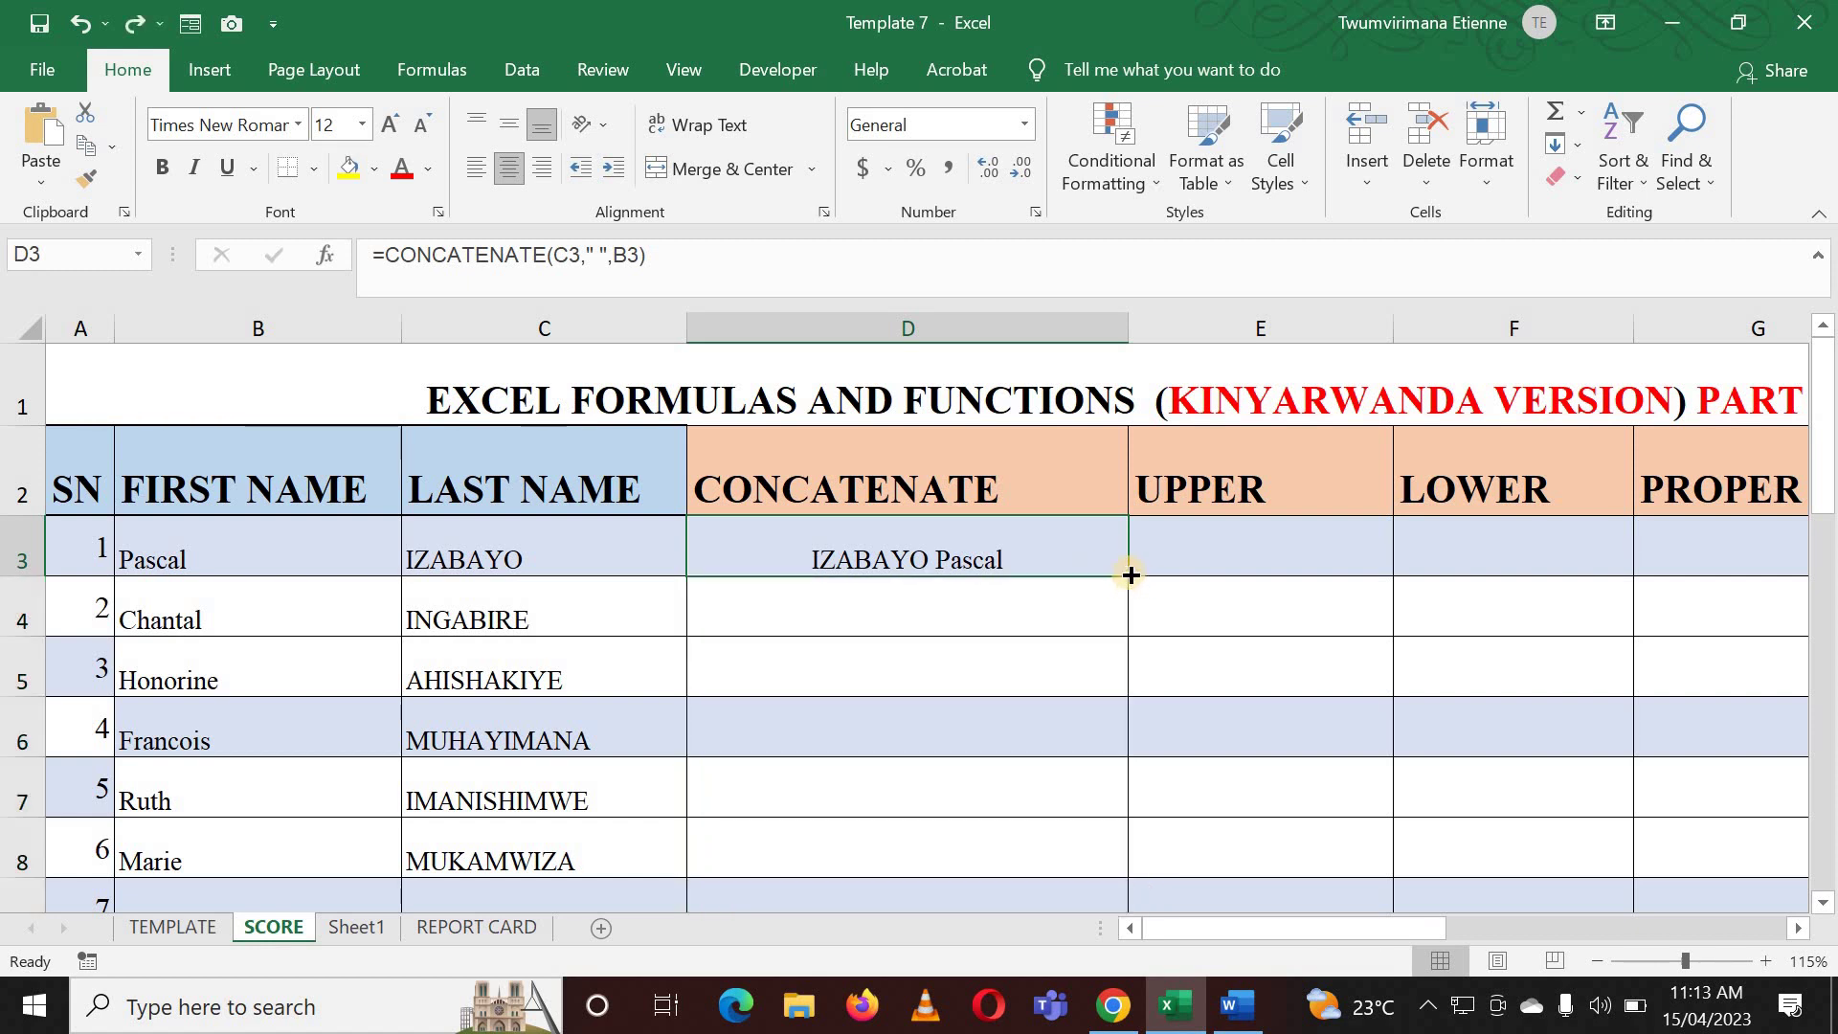
pyautogui.moveTo(1129, 575)
pyautogui.mouseDown()
pyautogui.moveTo(1168, 892)
pyautogui.moveTo(1129, 812)
pyautogui.mouseUp()
pyautogui.scroll(2, 1005, 648)
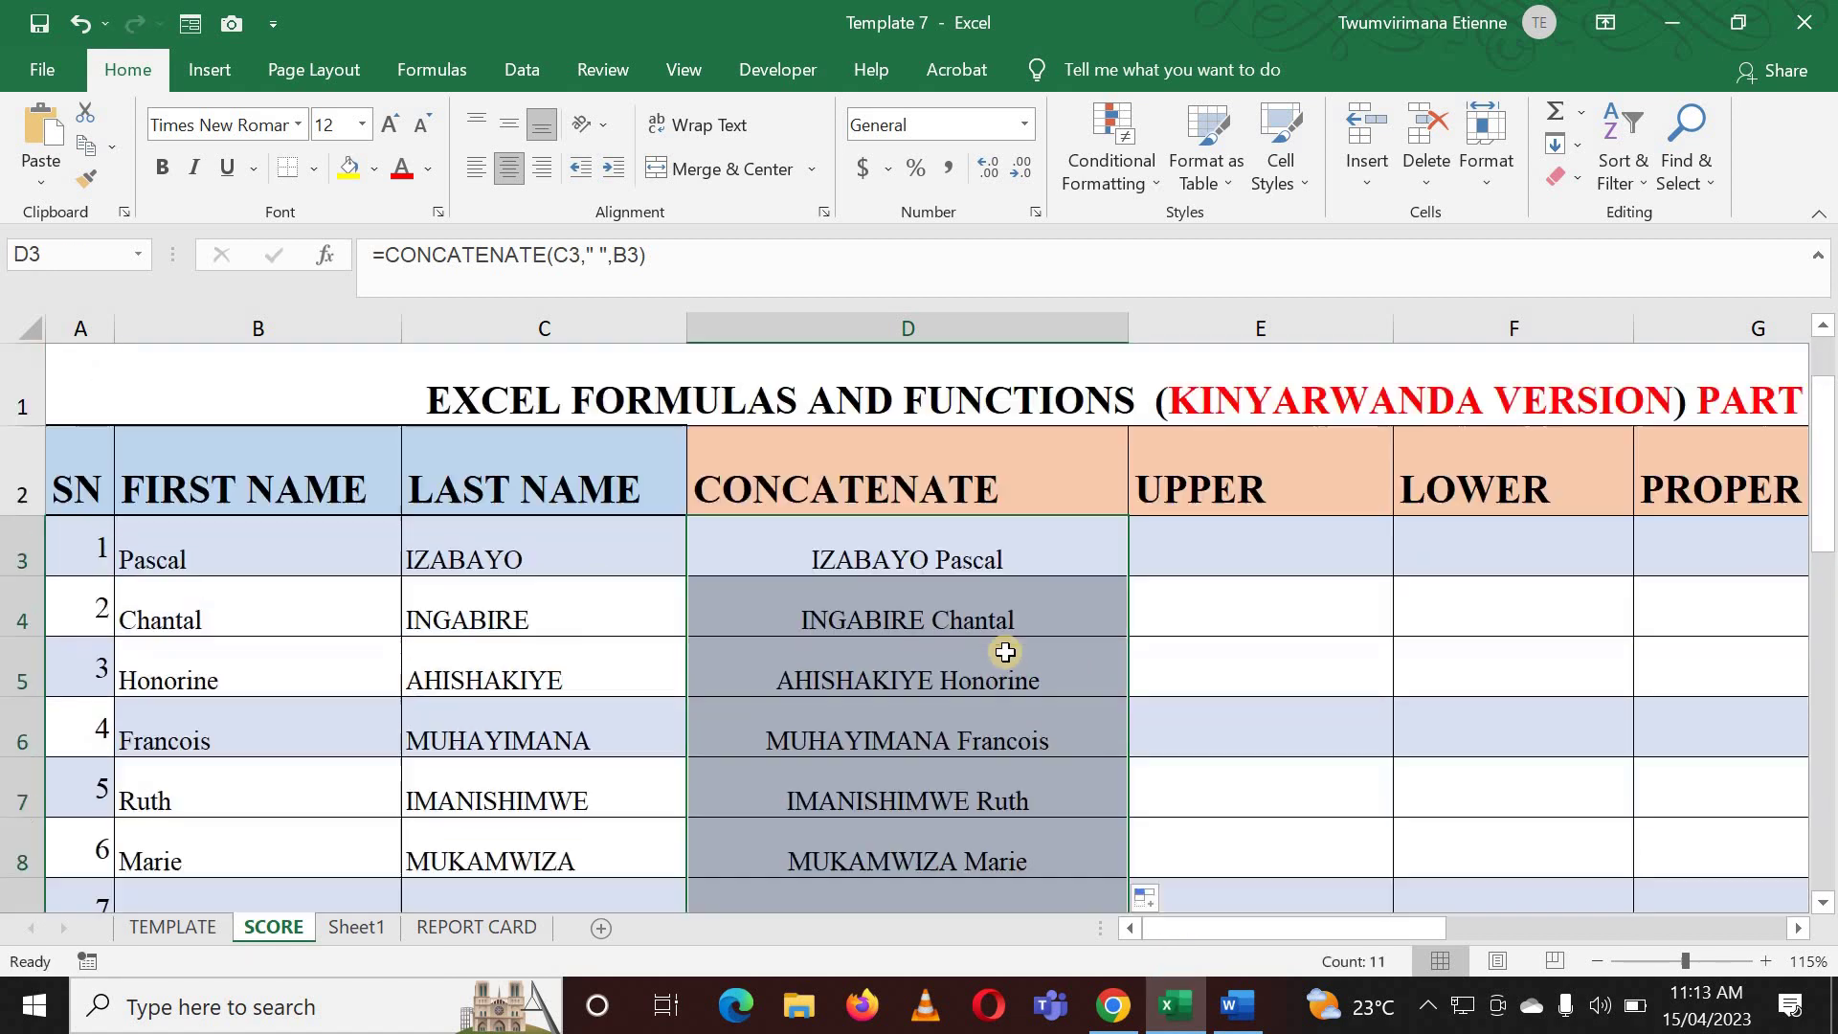
pyautogui.click(1211, 536)
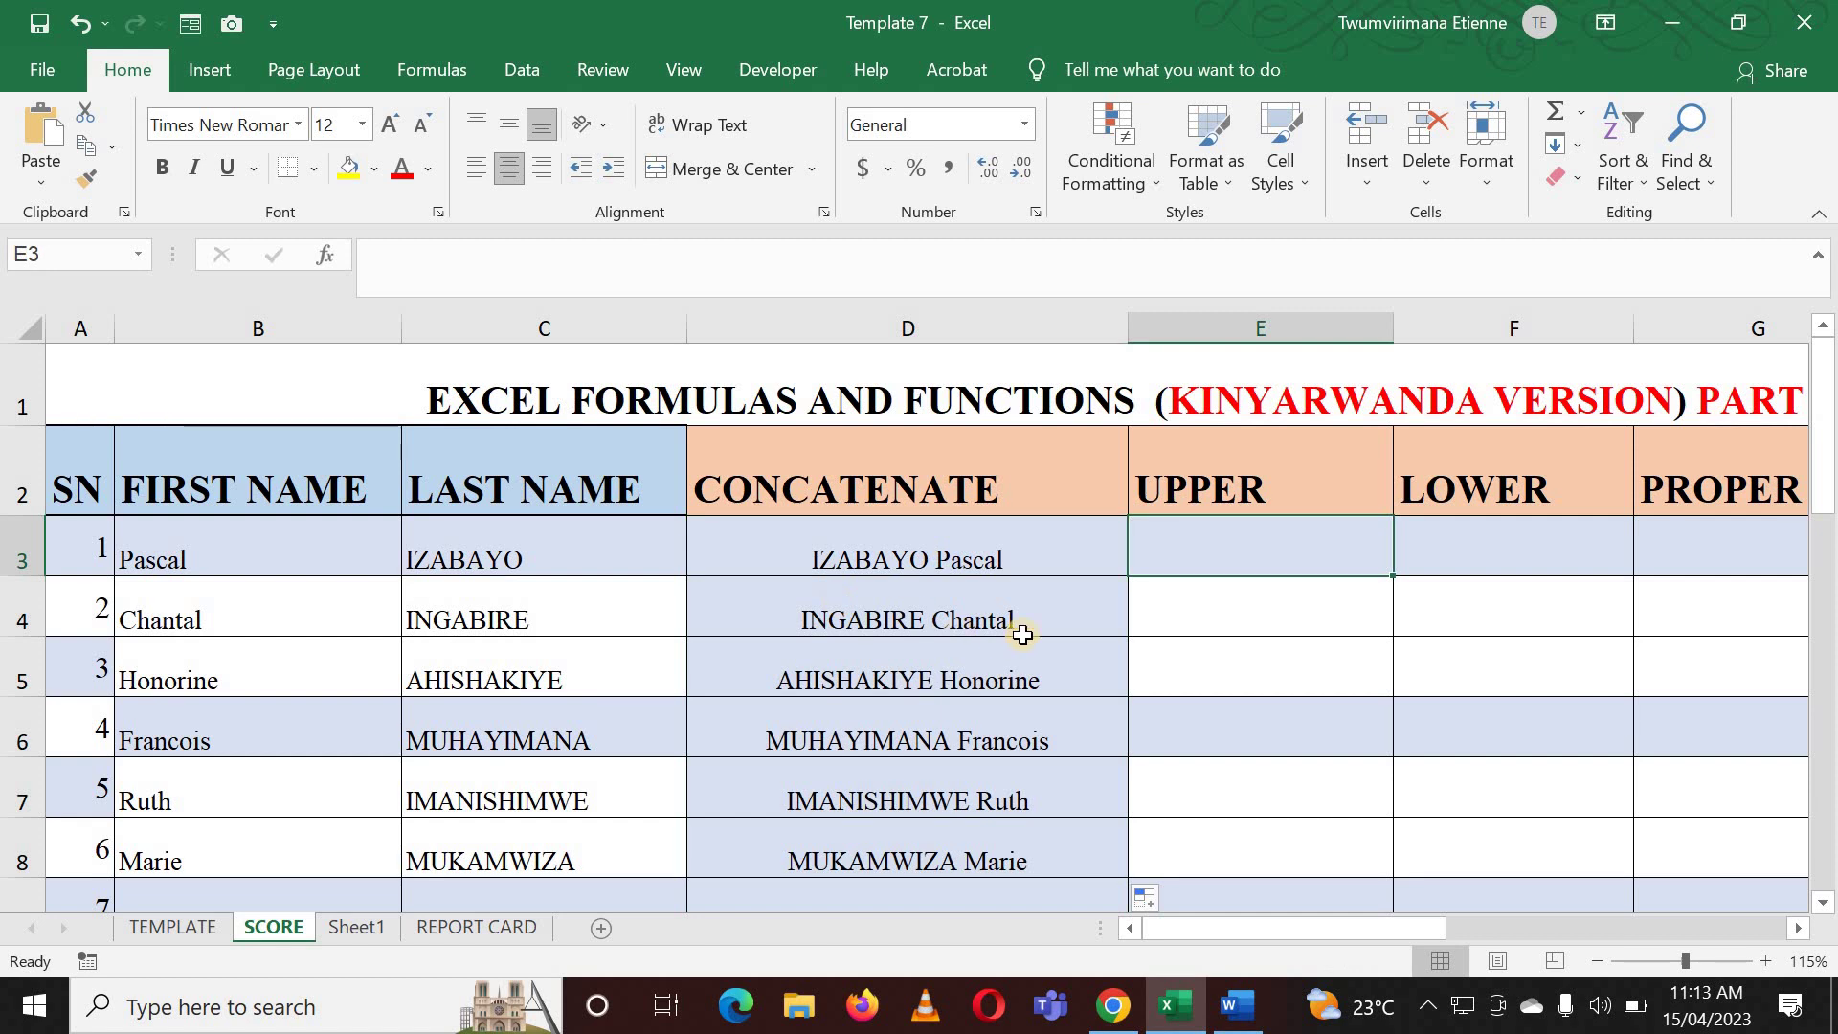
pyautogui.click(1010, 555)
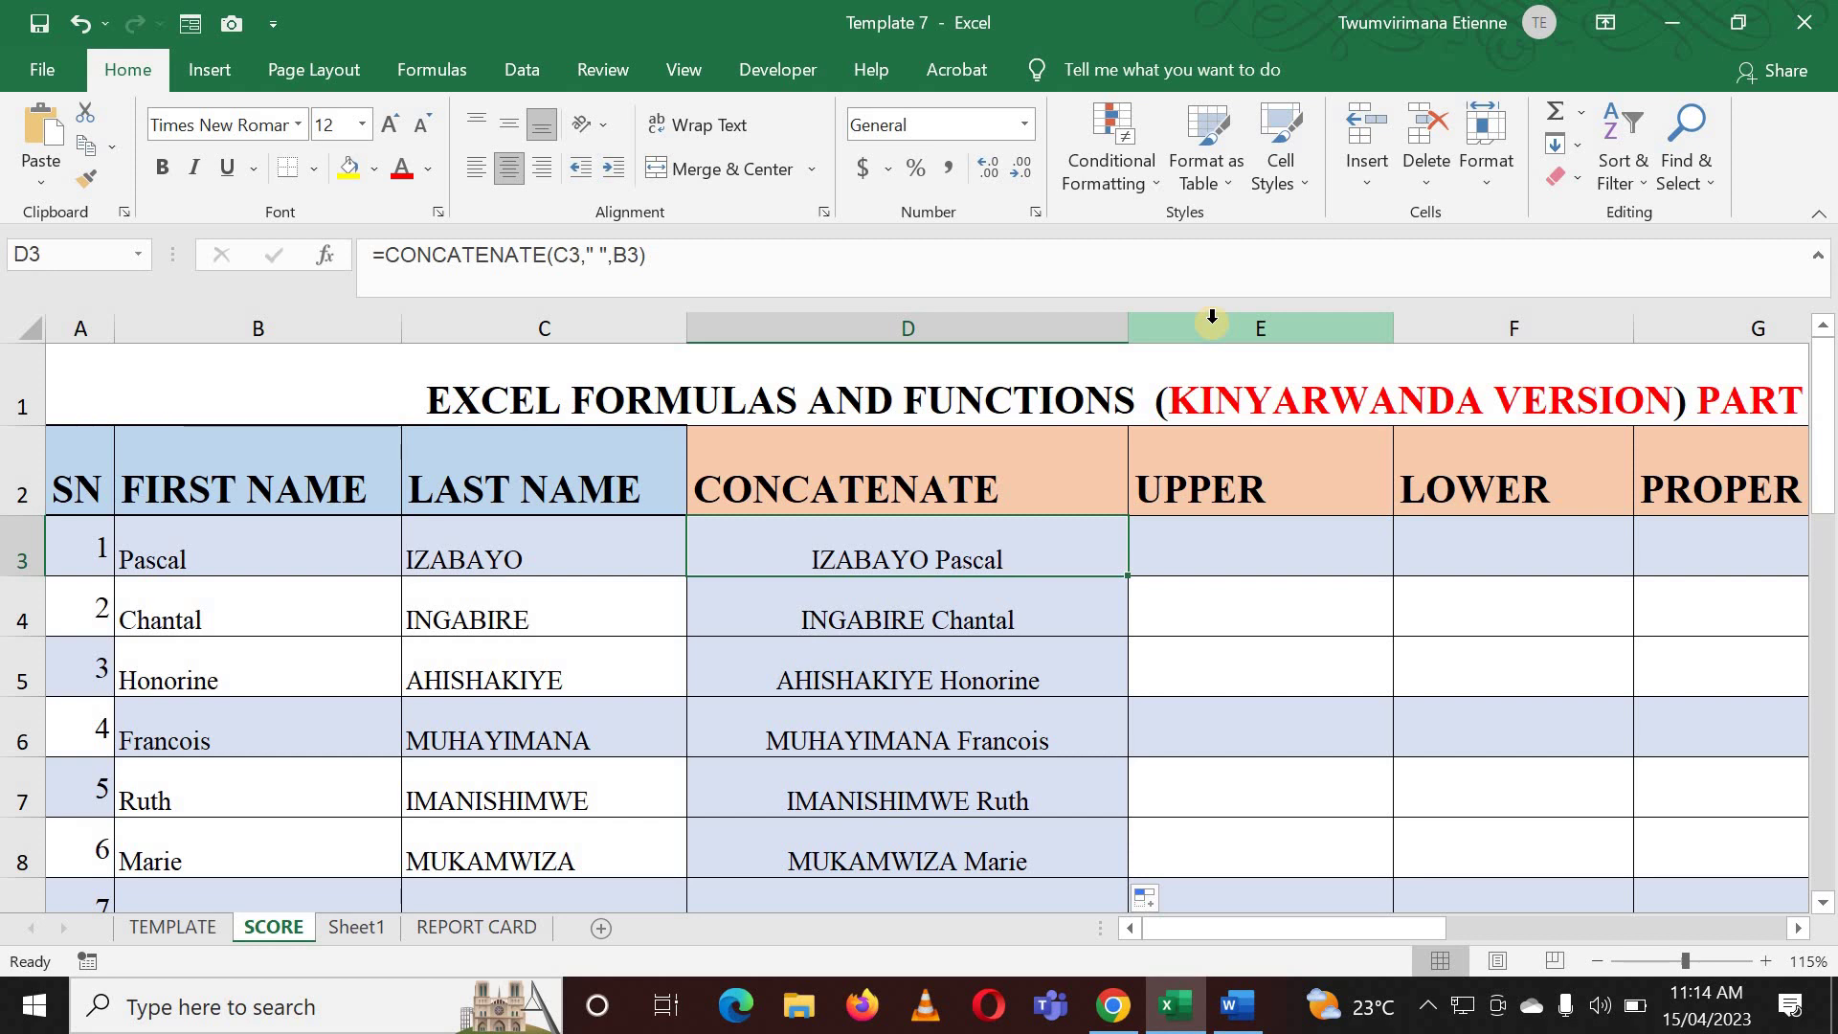
# Step: Insert a new empty column before the UPPER column
pyautogui.click(1212, 317)
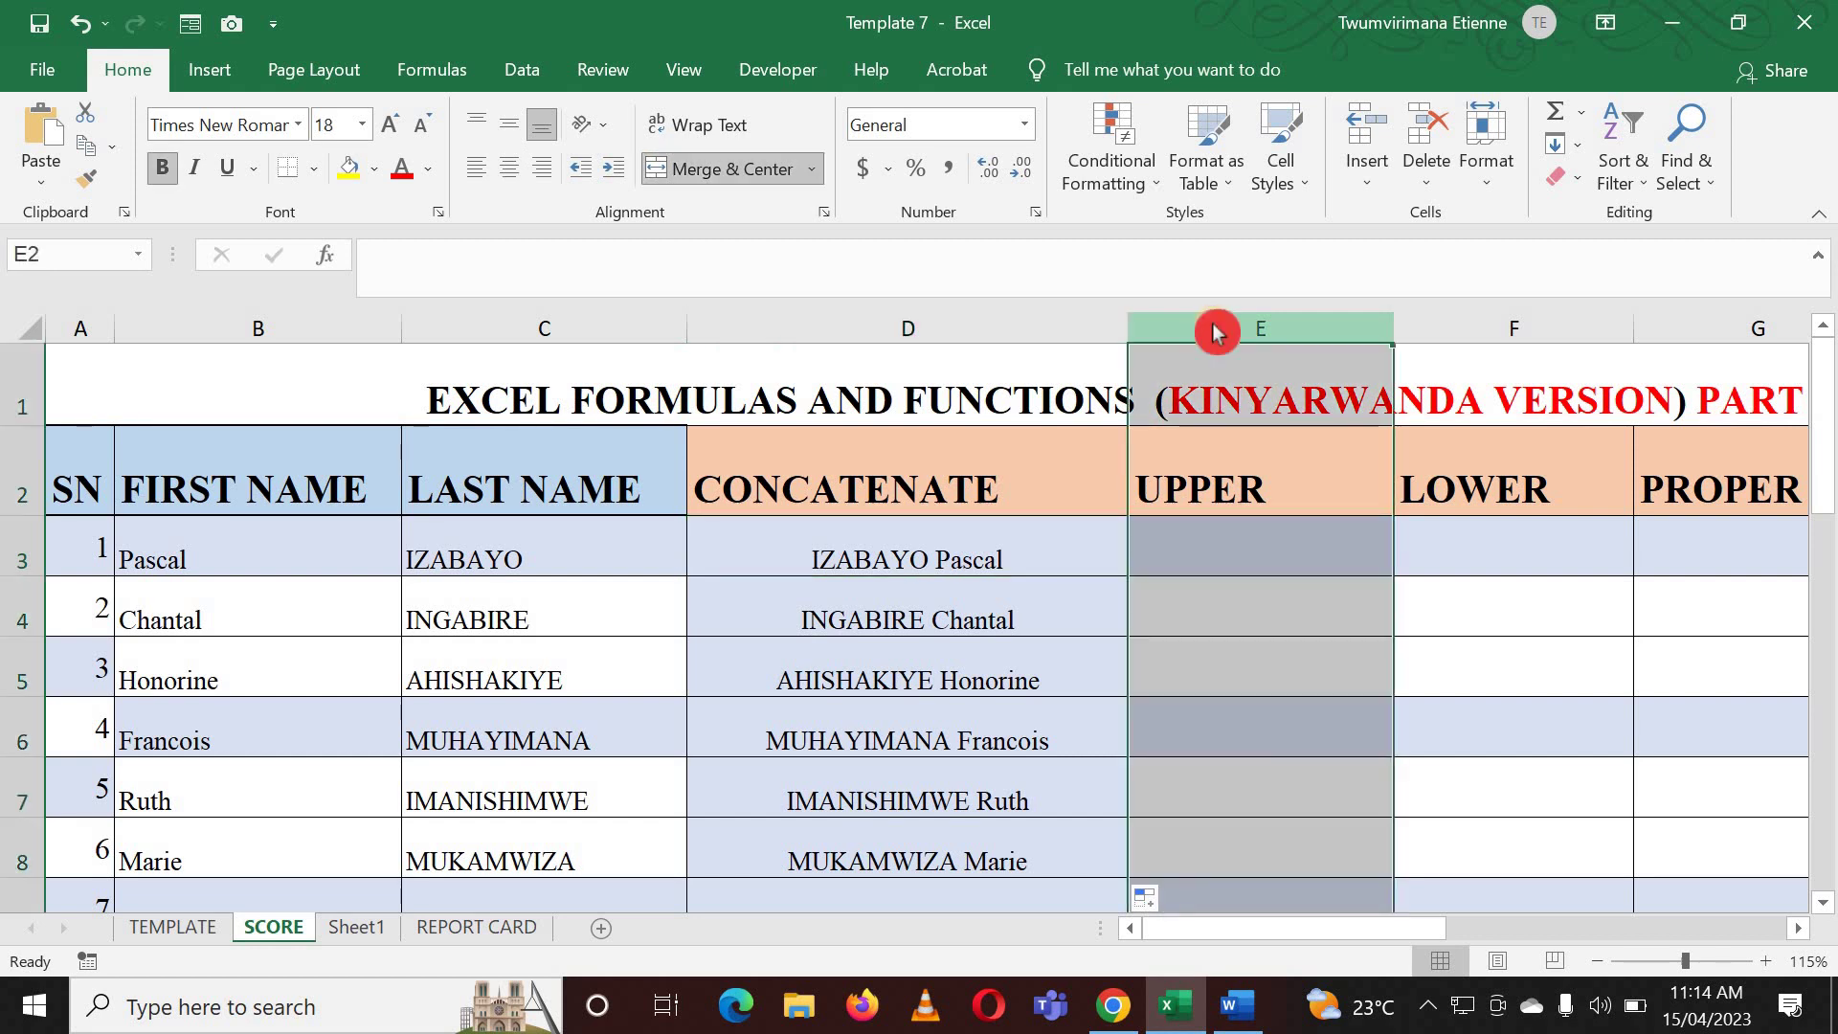
pyautogui.rightClick(1214, 327)
pyautogui.click(1288, 529)
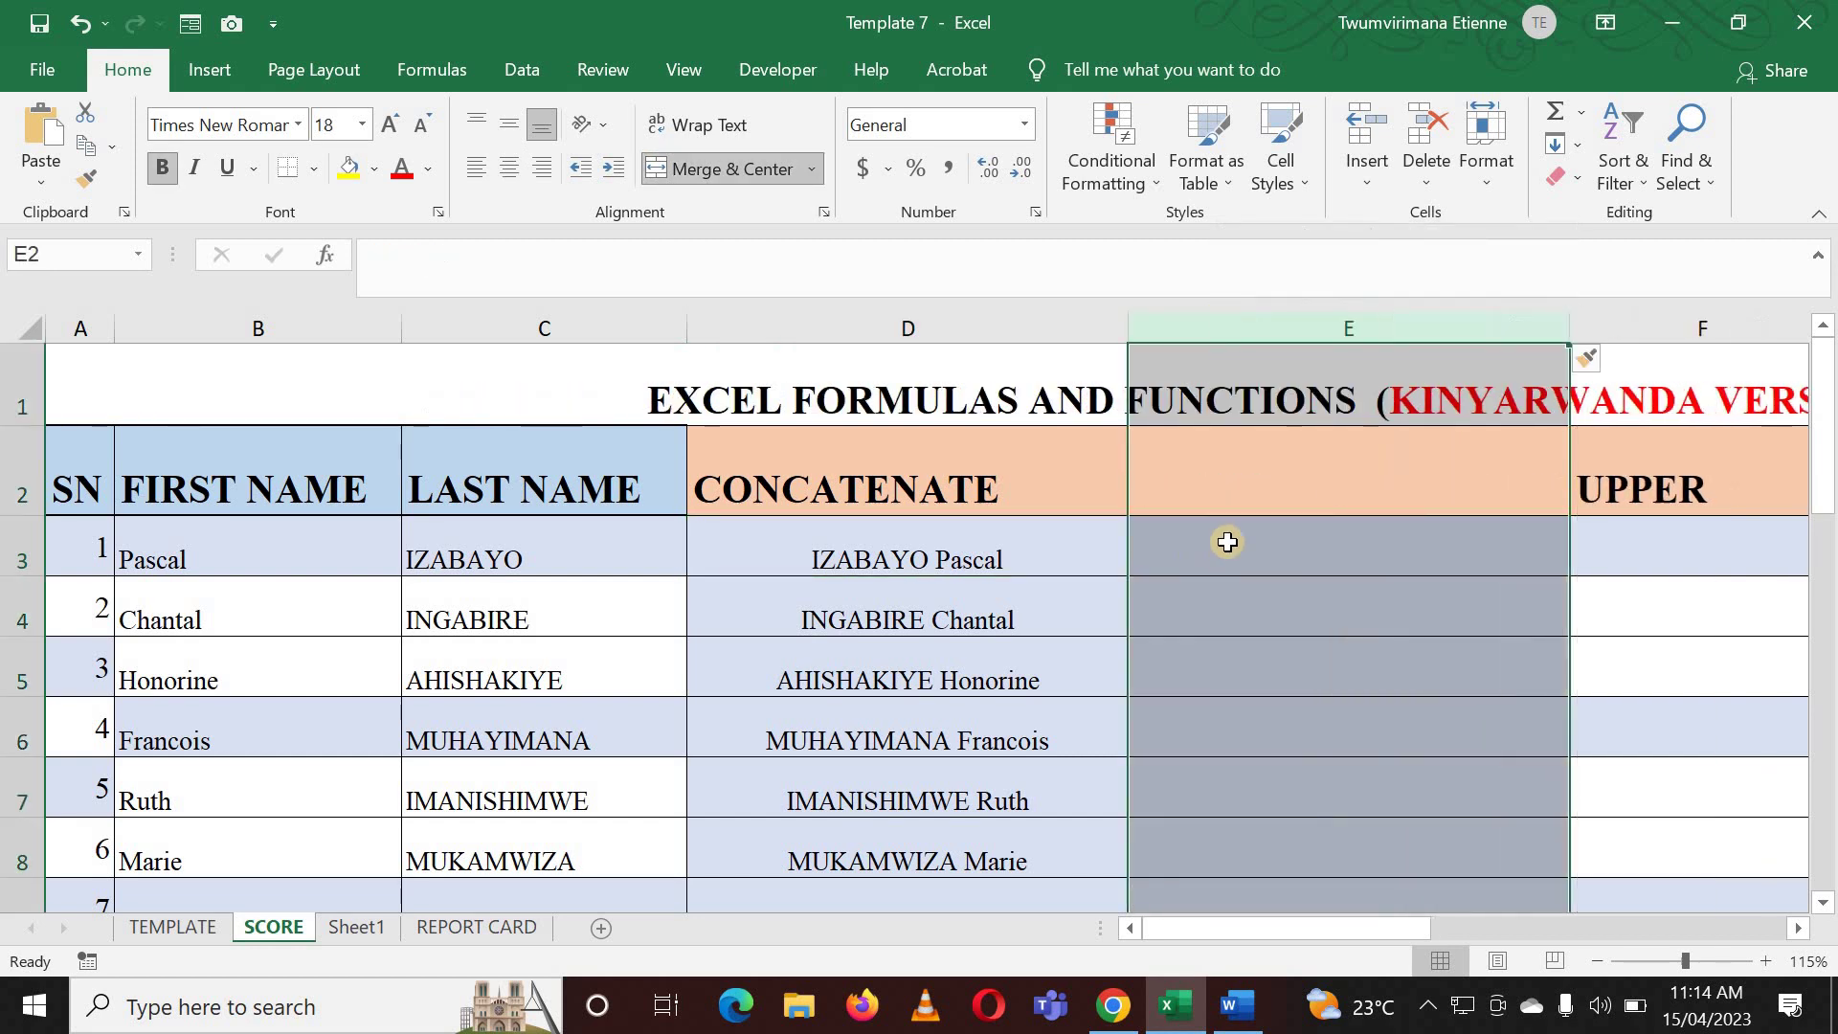
pyautogui.click(1235, 538)
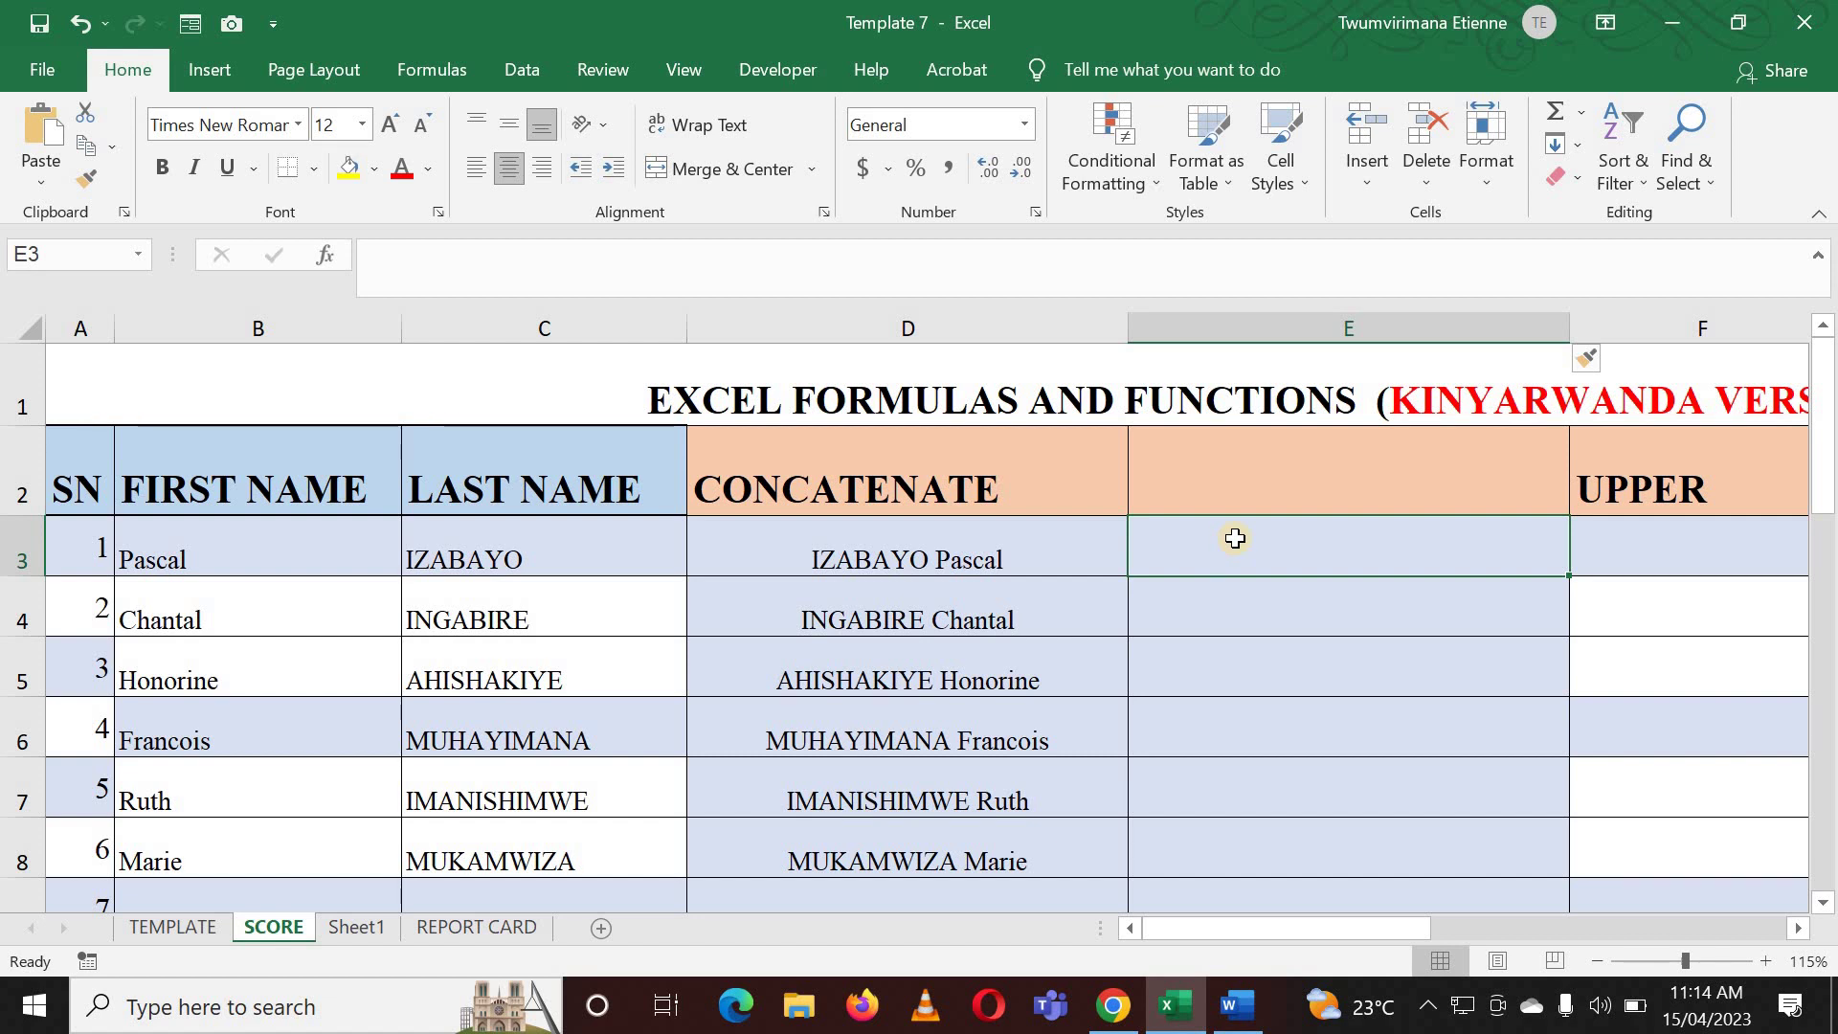
# Step: Copy the joined names in column D and paste them into E3
pyautogui.moveTo(1009, 538)
pyautogui.mouseDown()
pyautogui.moveTo(1043, 986)
pyautogui.moveTo(1000, 656)
pyautogui.mouseUp()
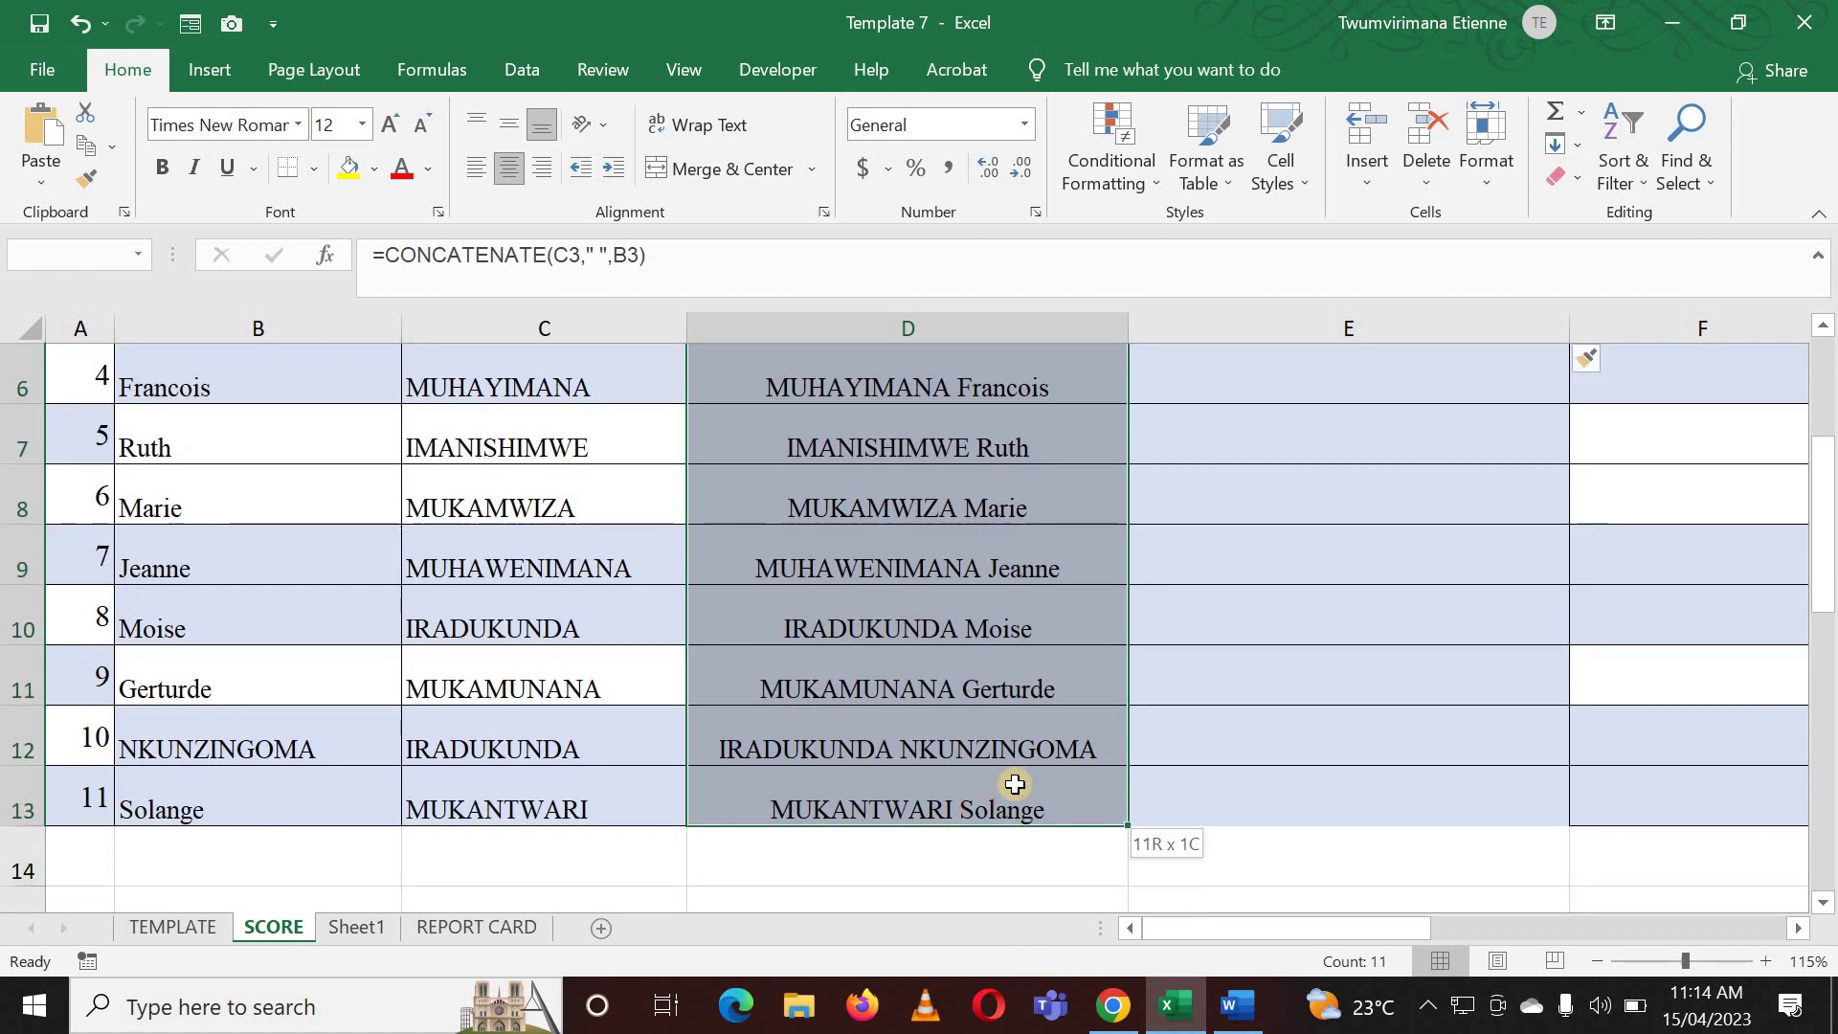
pyautogui.scroll(2, 1000, 656)
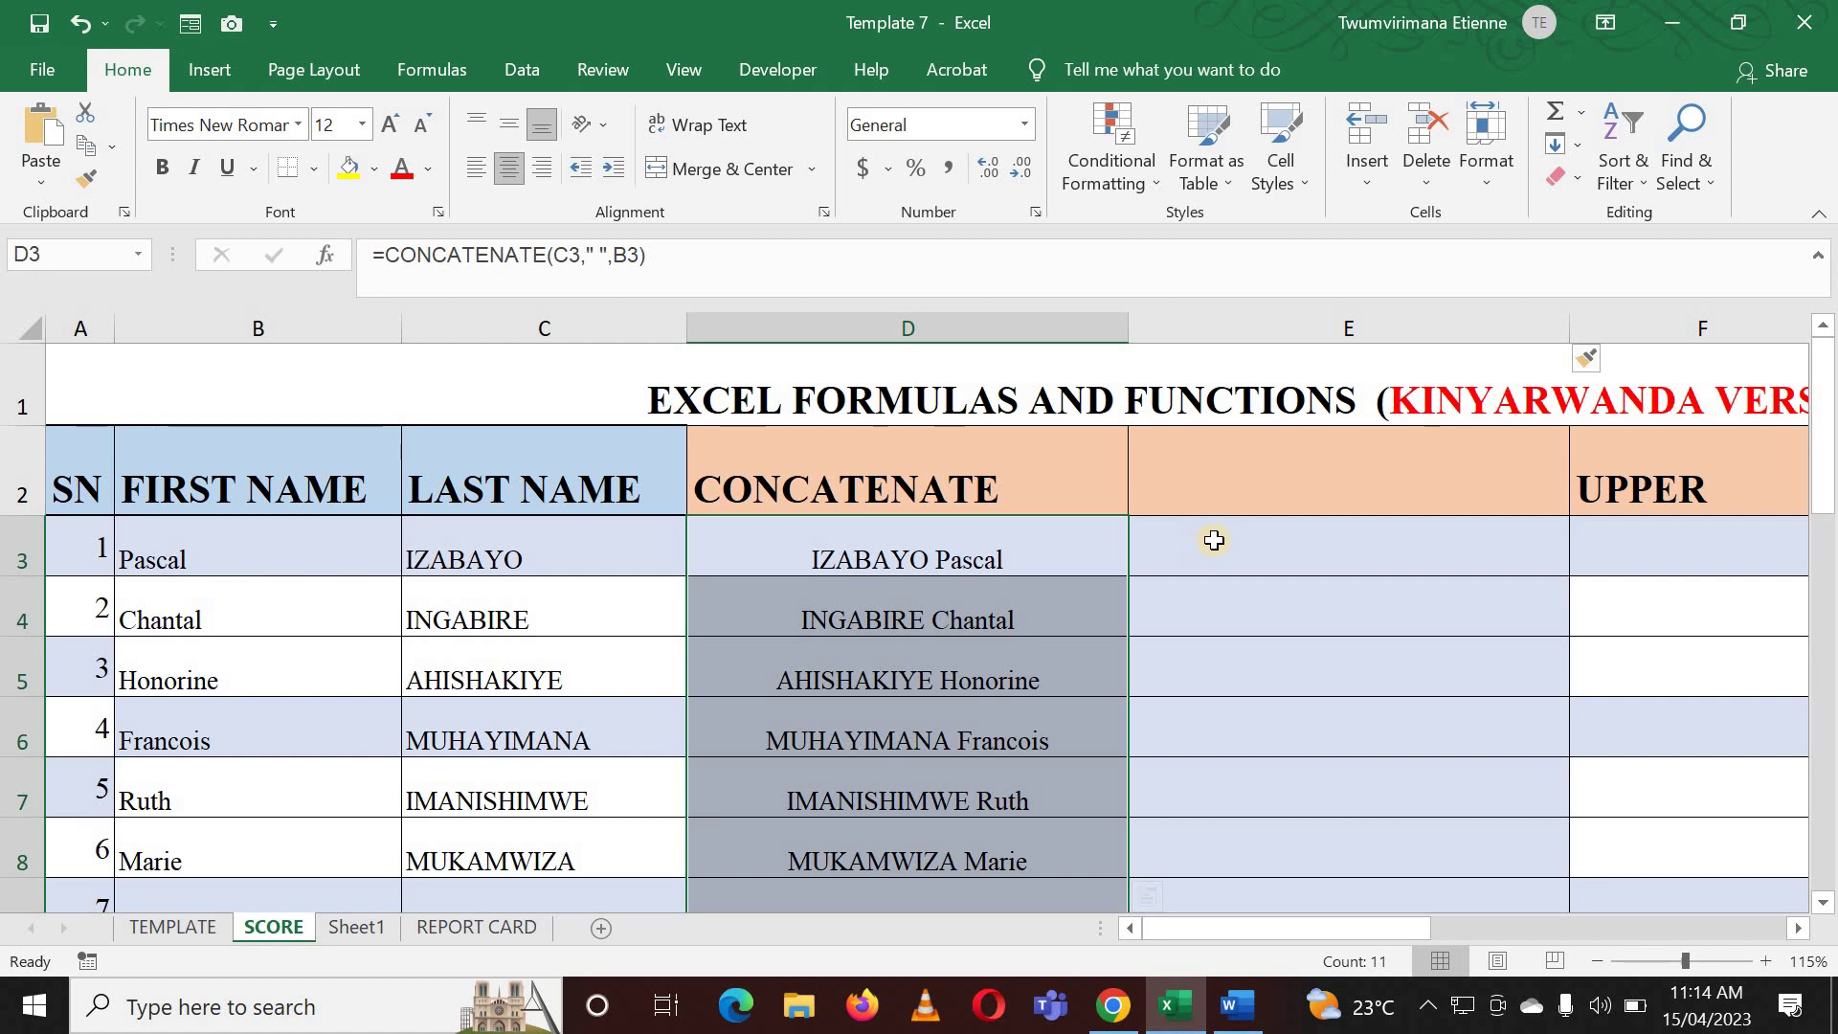
pyautogui.hotkey('ctrl', 'c')
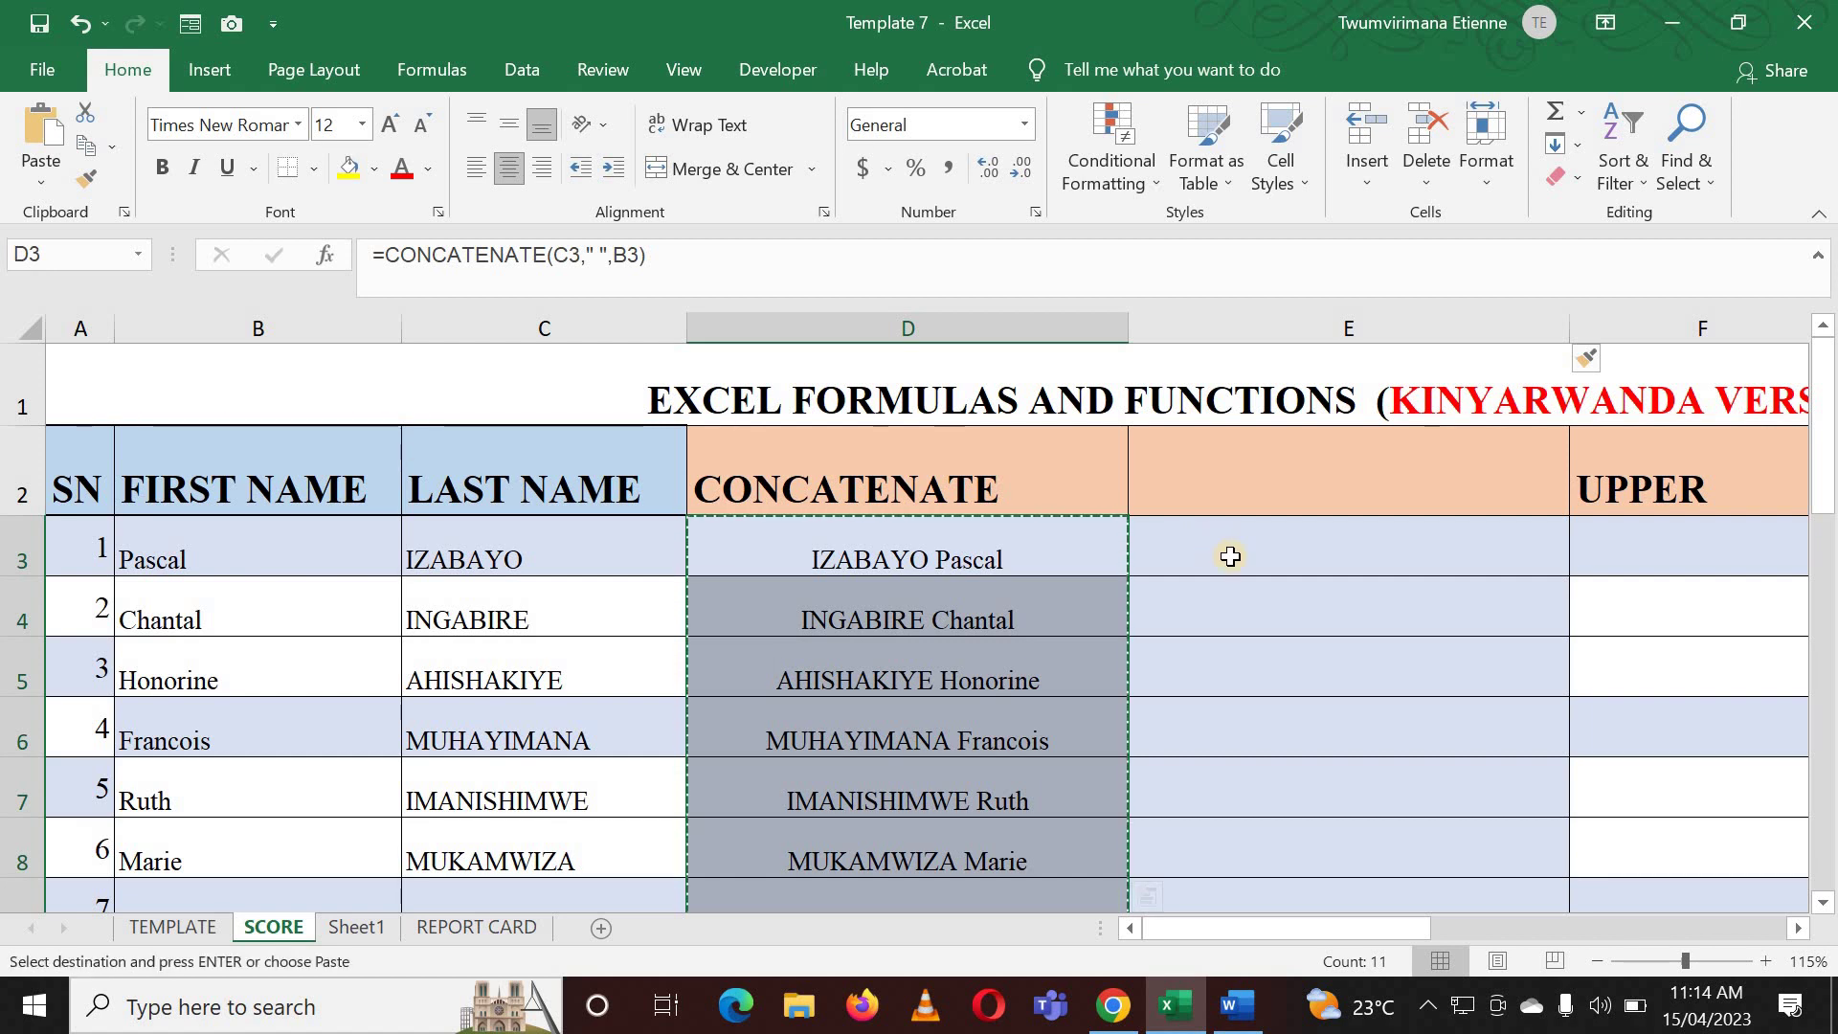
pyautogui.click(1230, 553)
pyautogui.hotkey('ctrl', 'v')
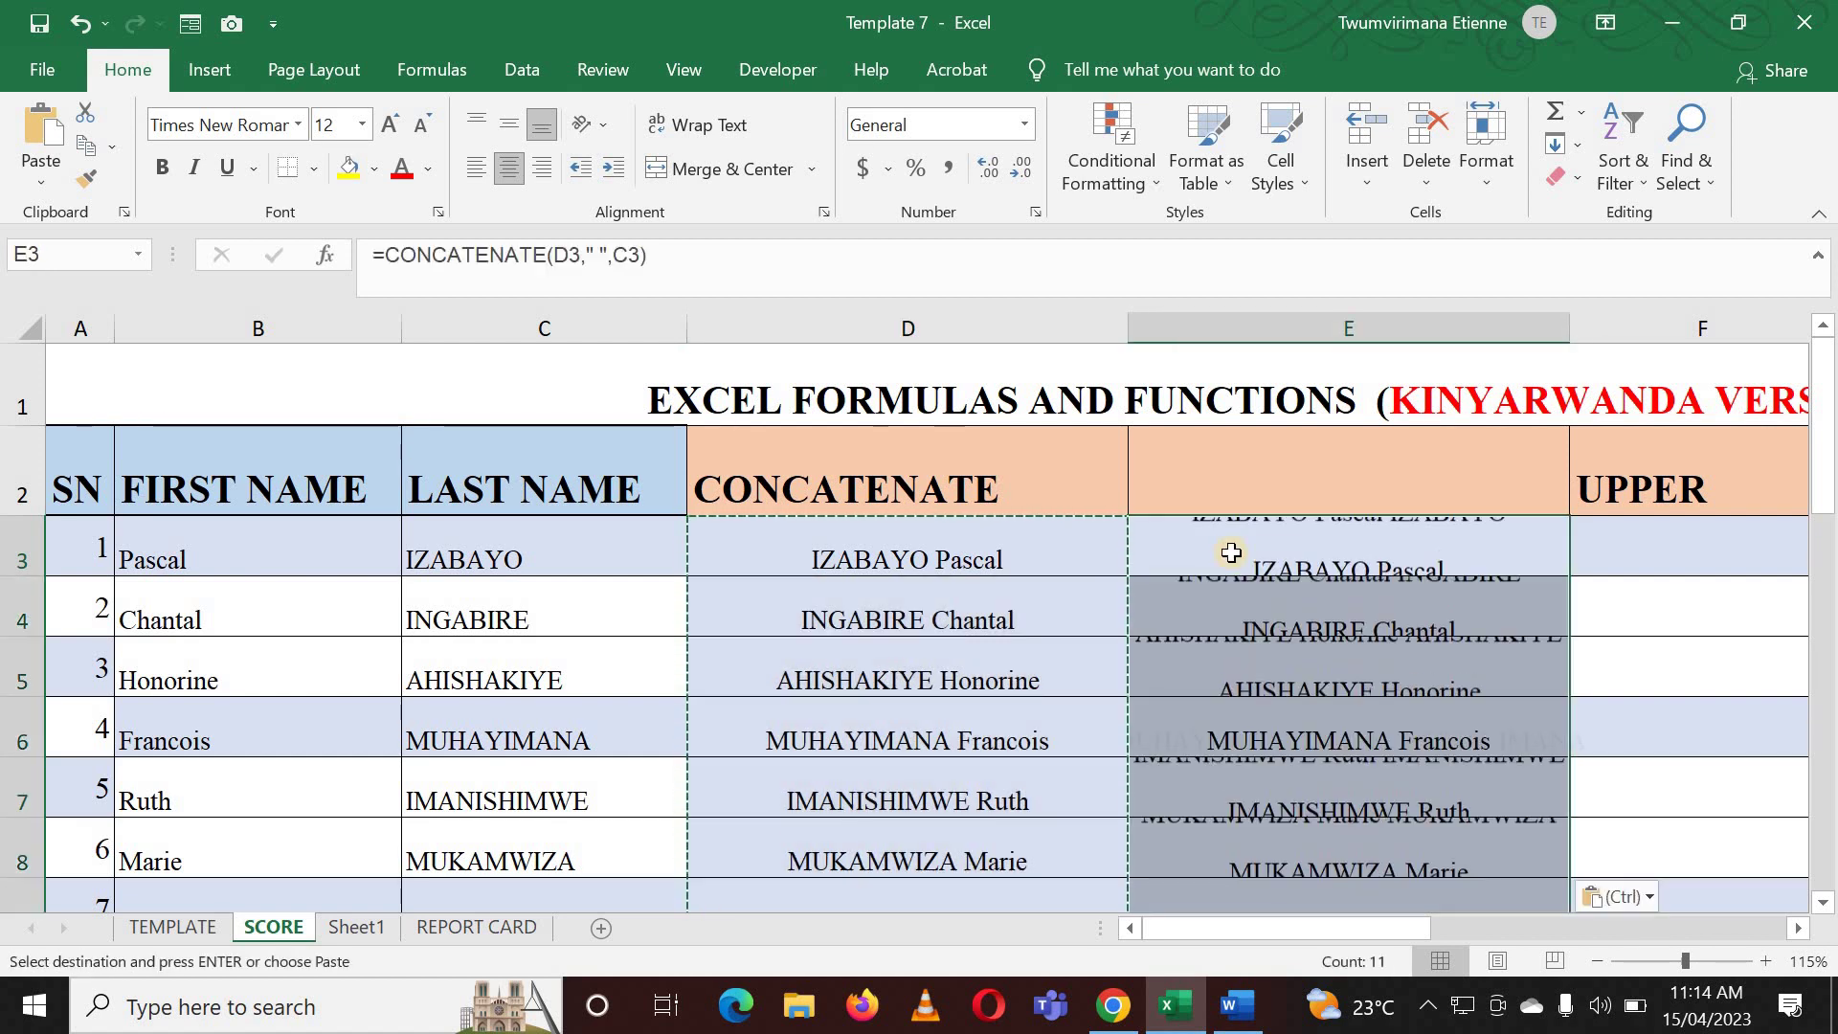
# Step: Inspect the shifted references in the pasted column E formulas, then undo the paste
pyautogui.click(1677, 652)
pyautogui.click(1269, 669)
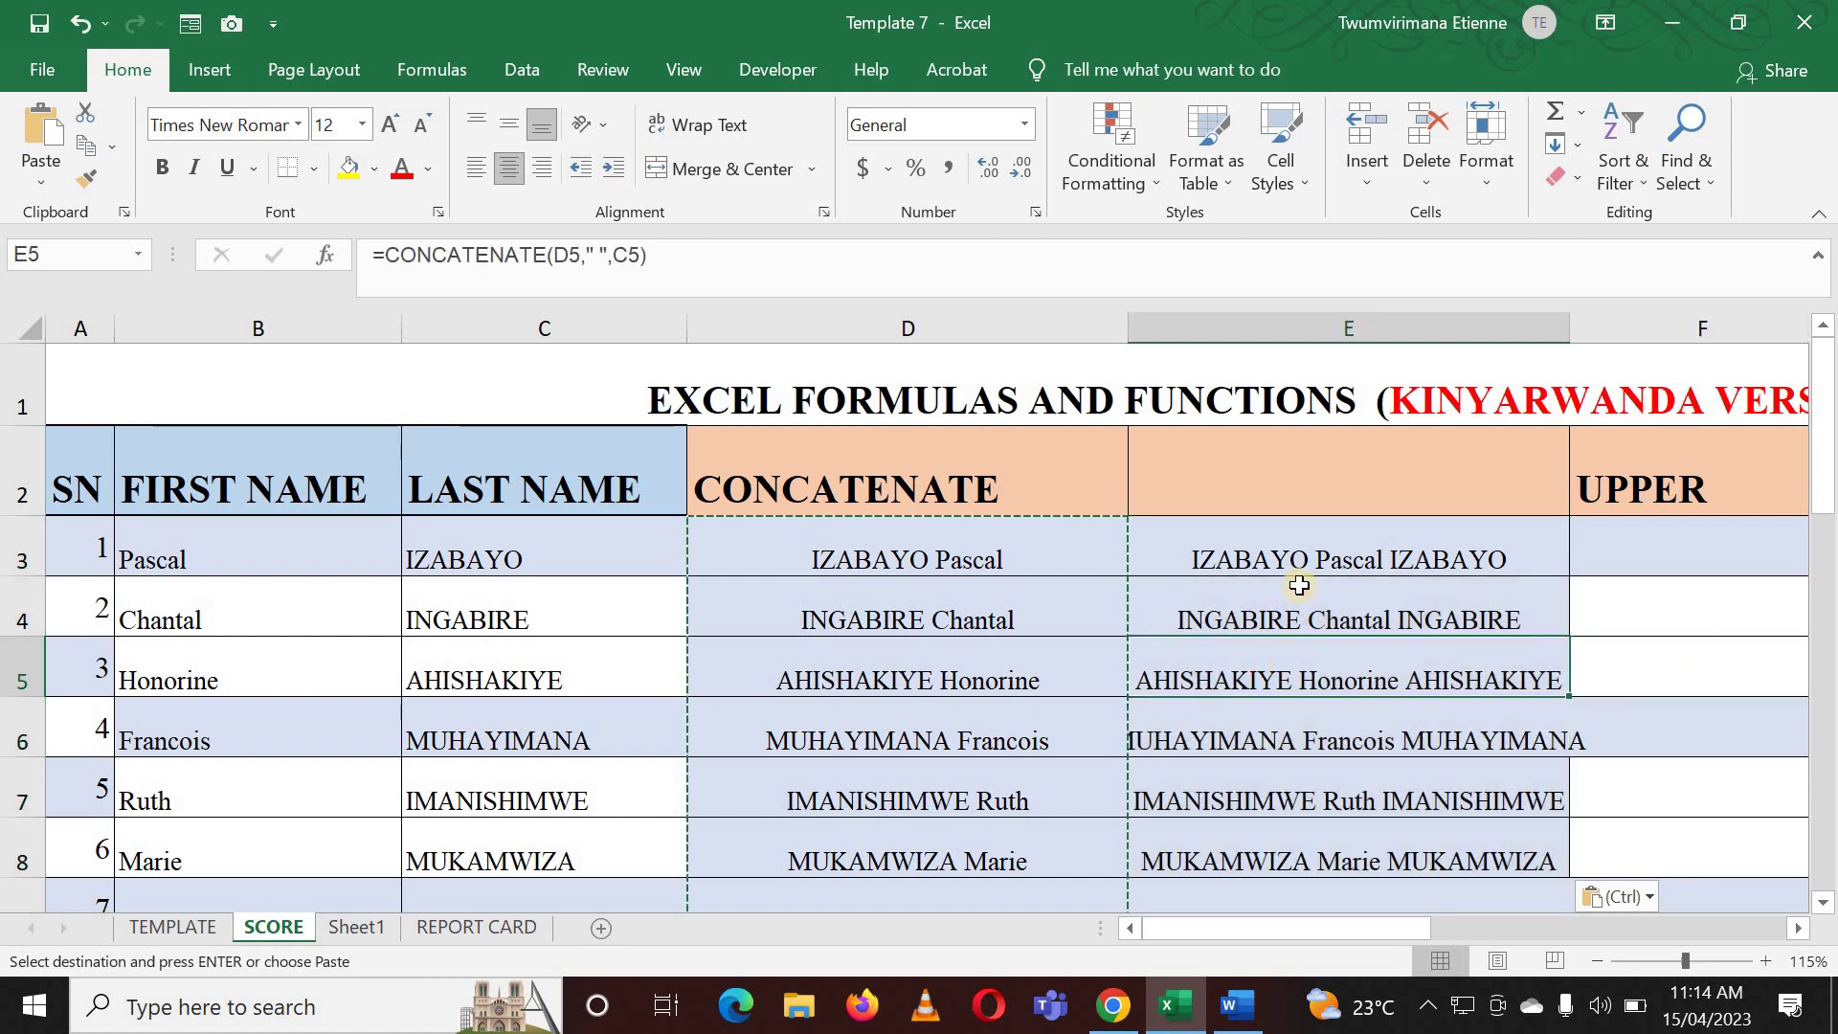
pyautogui.click(1309, 560)
pyautogui.click(1315, 598)
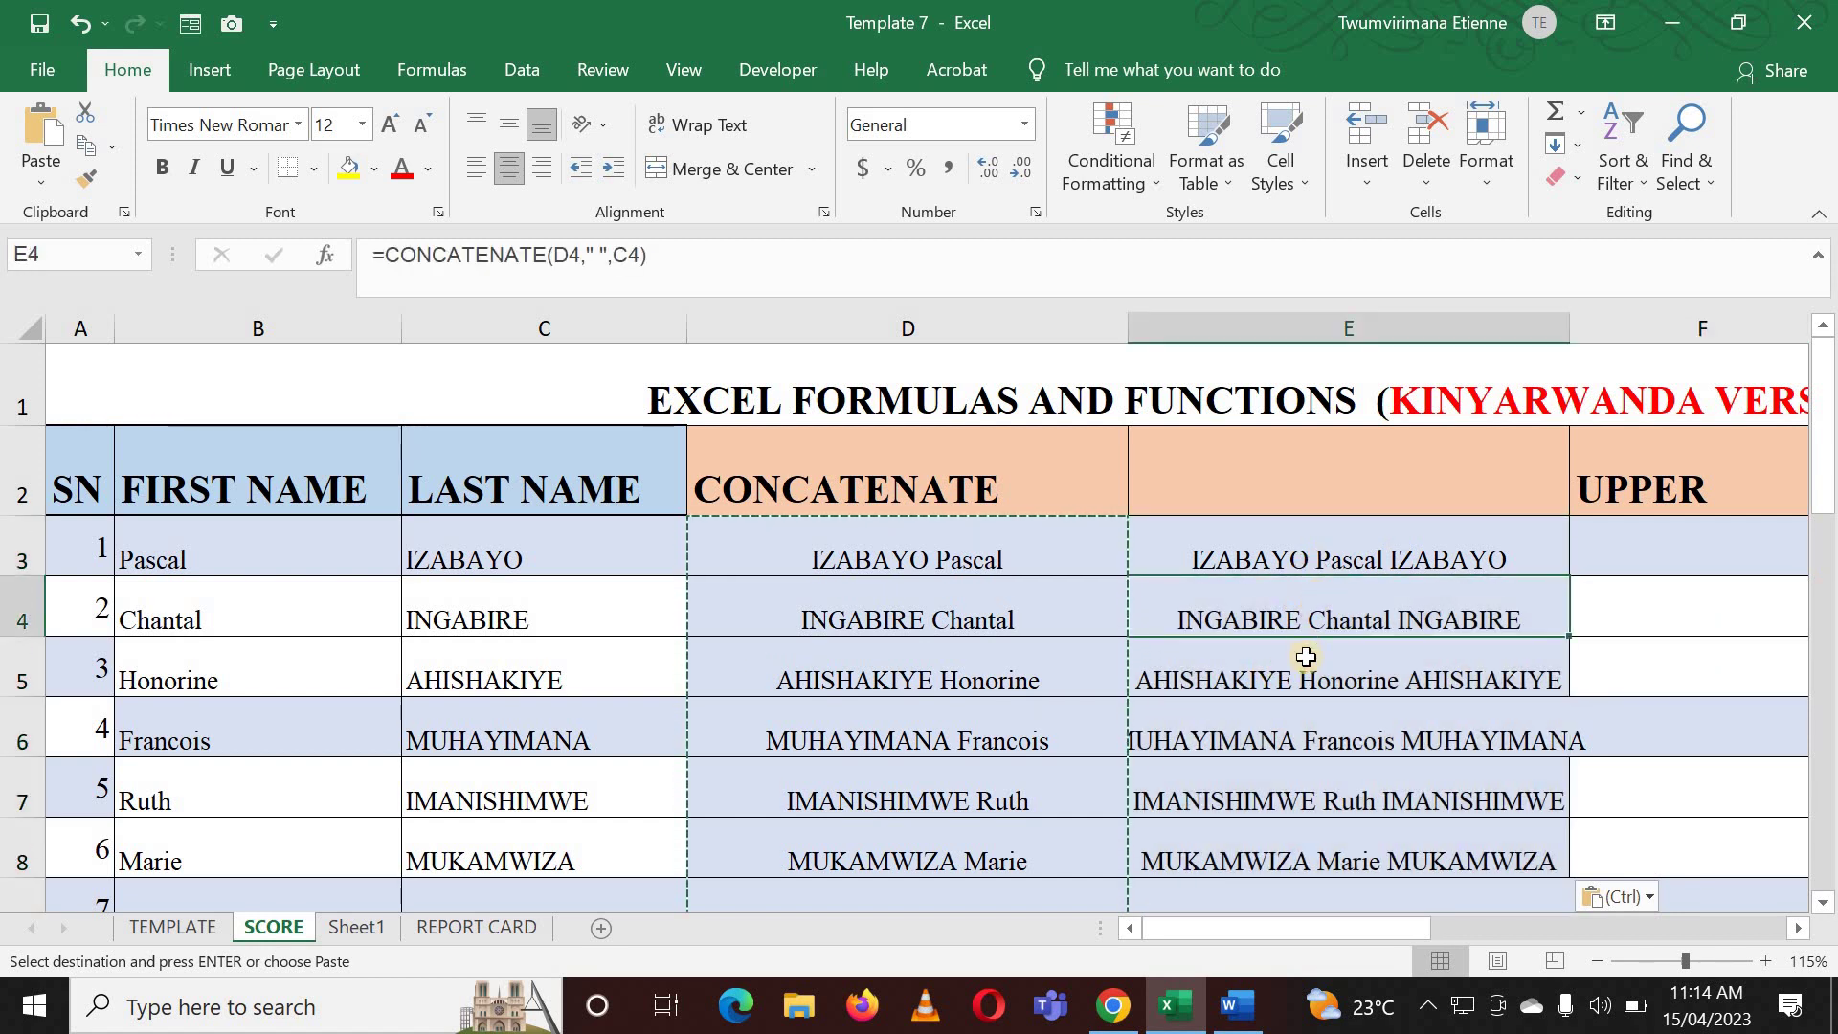
pyautogui.click(1305, 657)
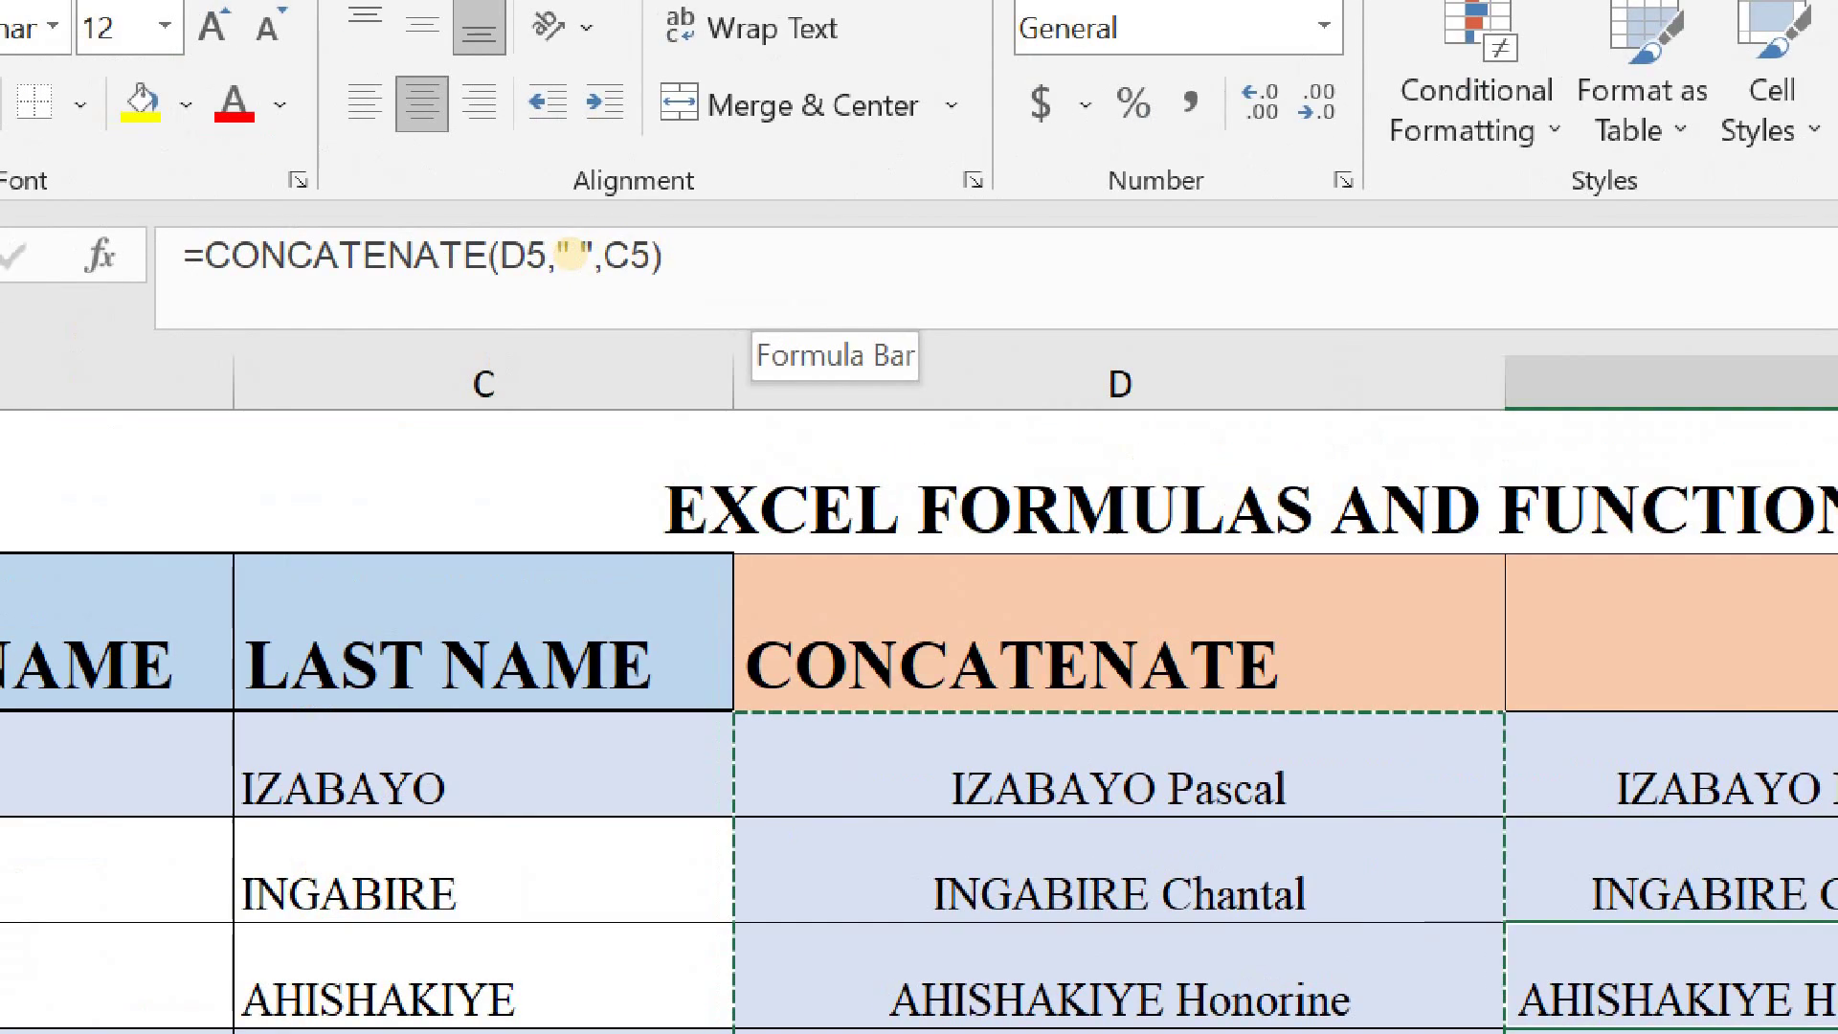
pyautogui.click(571, 255)
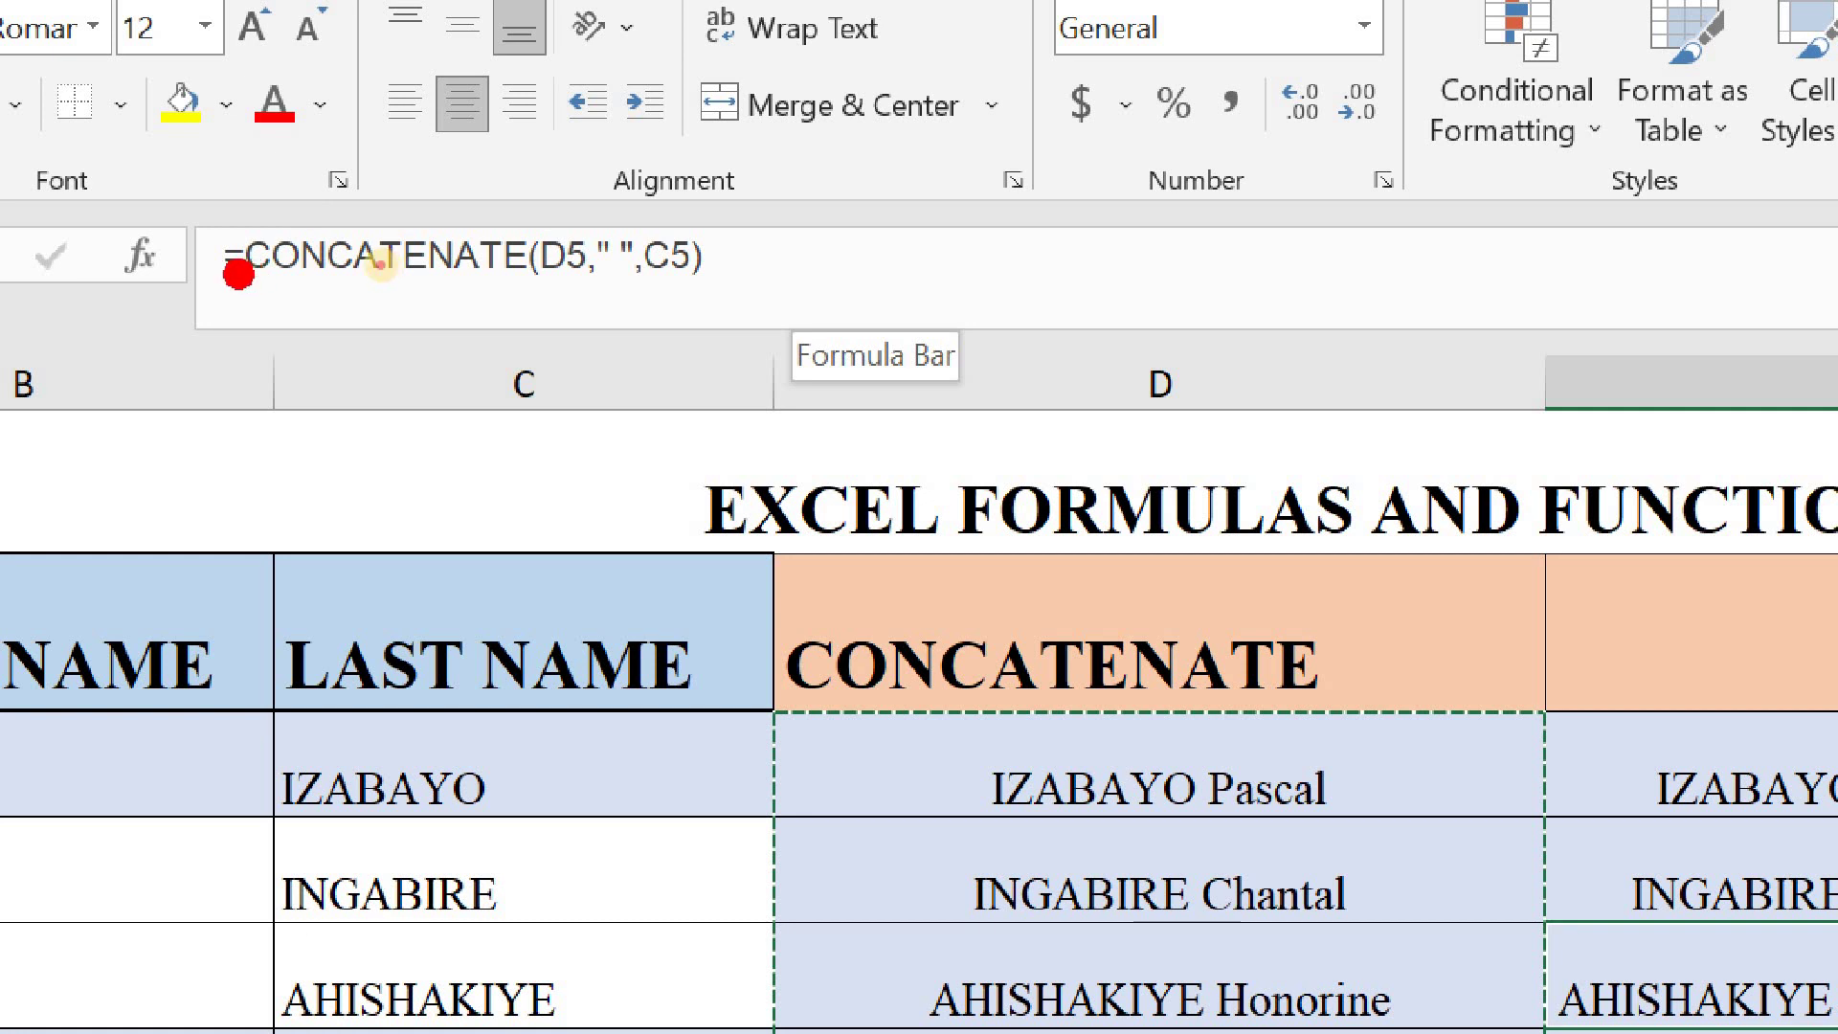
pyautogui.moveTo(230, 270); pyautogui.dragTo(757, 340)
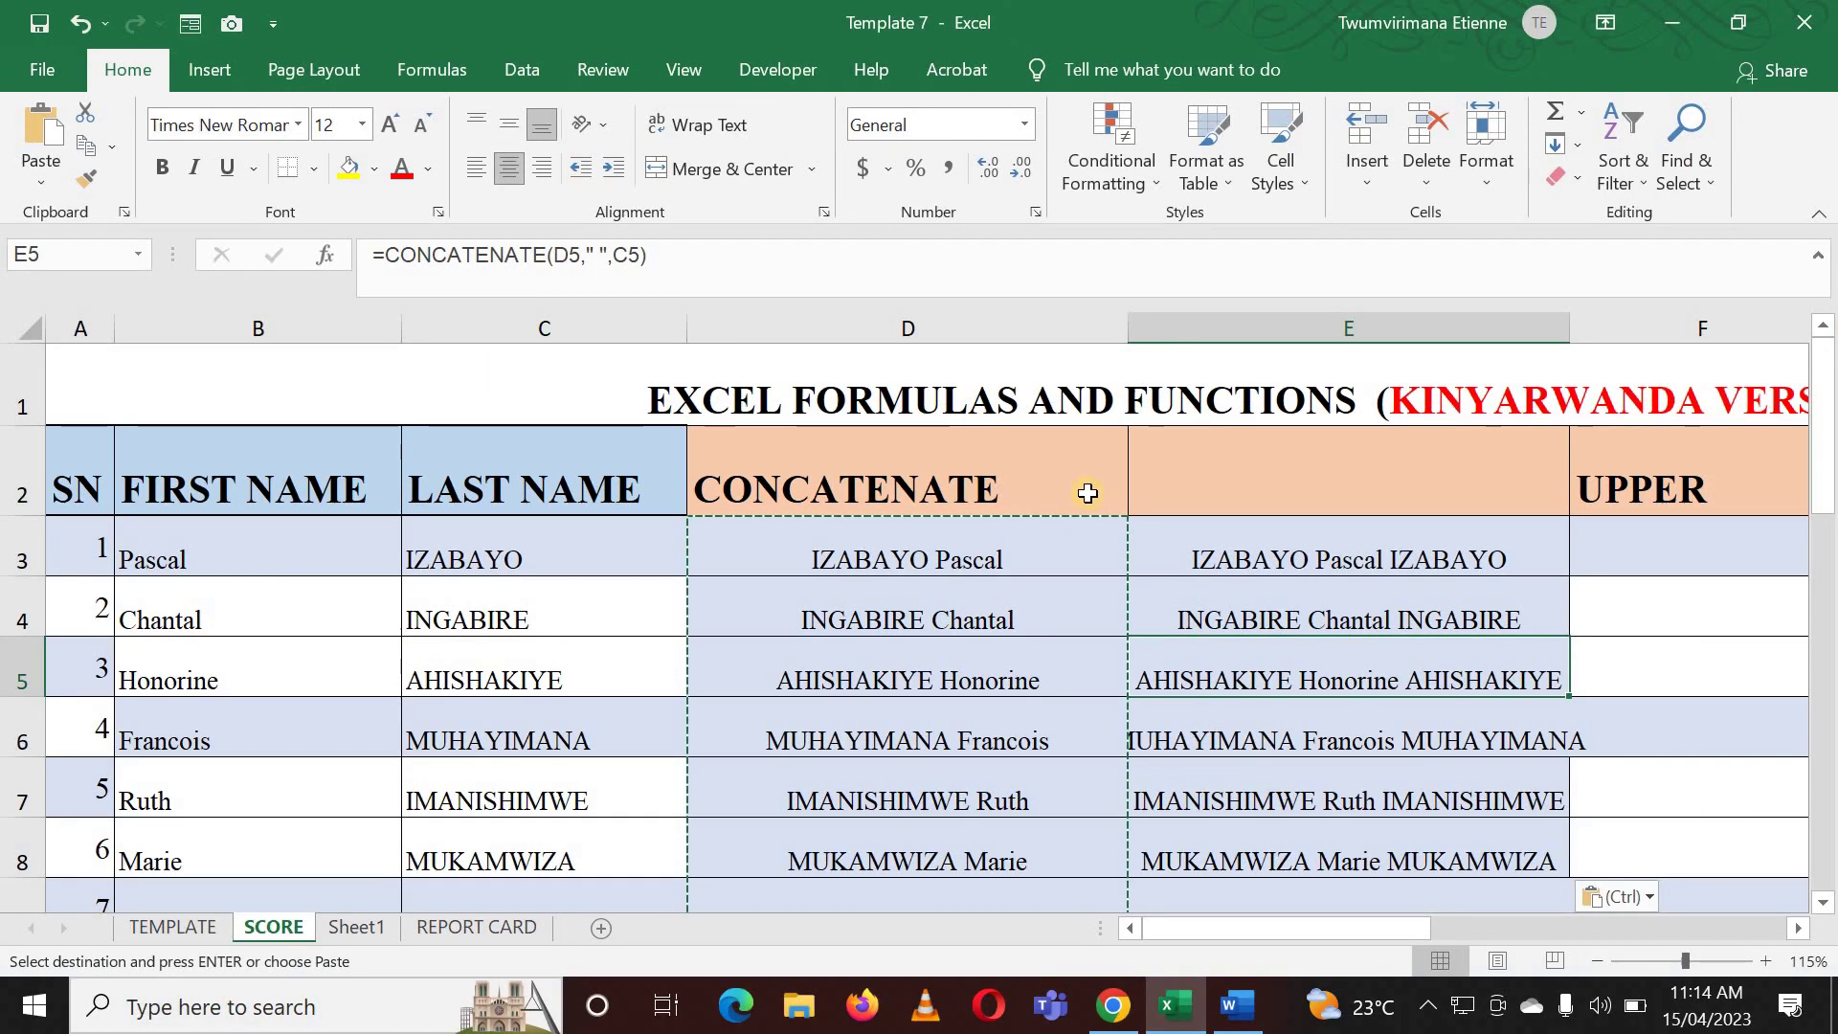
pyautogui.hotkey('ctrl', 'z')
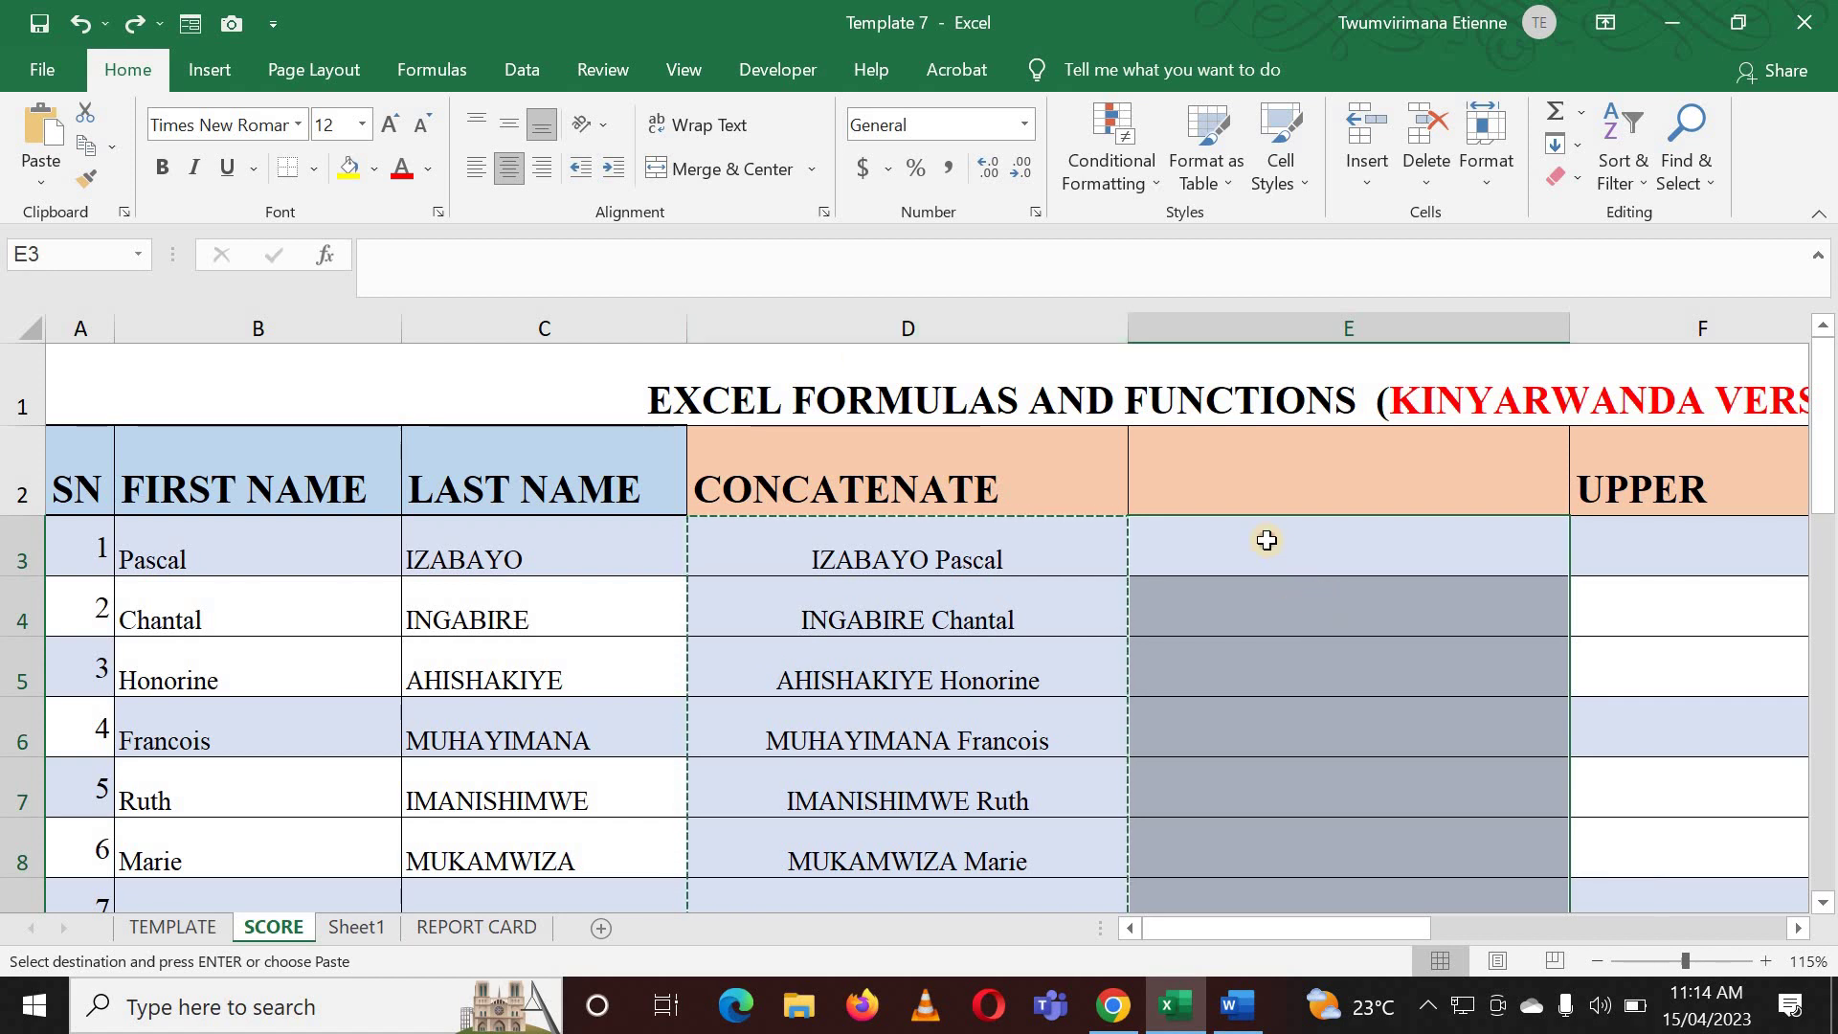
# Step: Paste the joined names into E3 as values only via Paste Special
pyautogui.click(1266, 540)
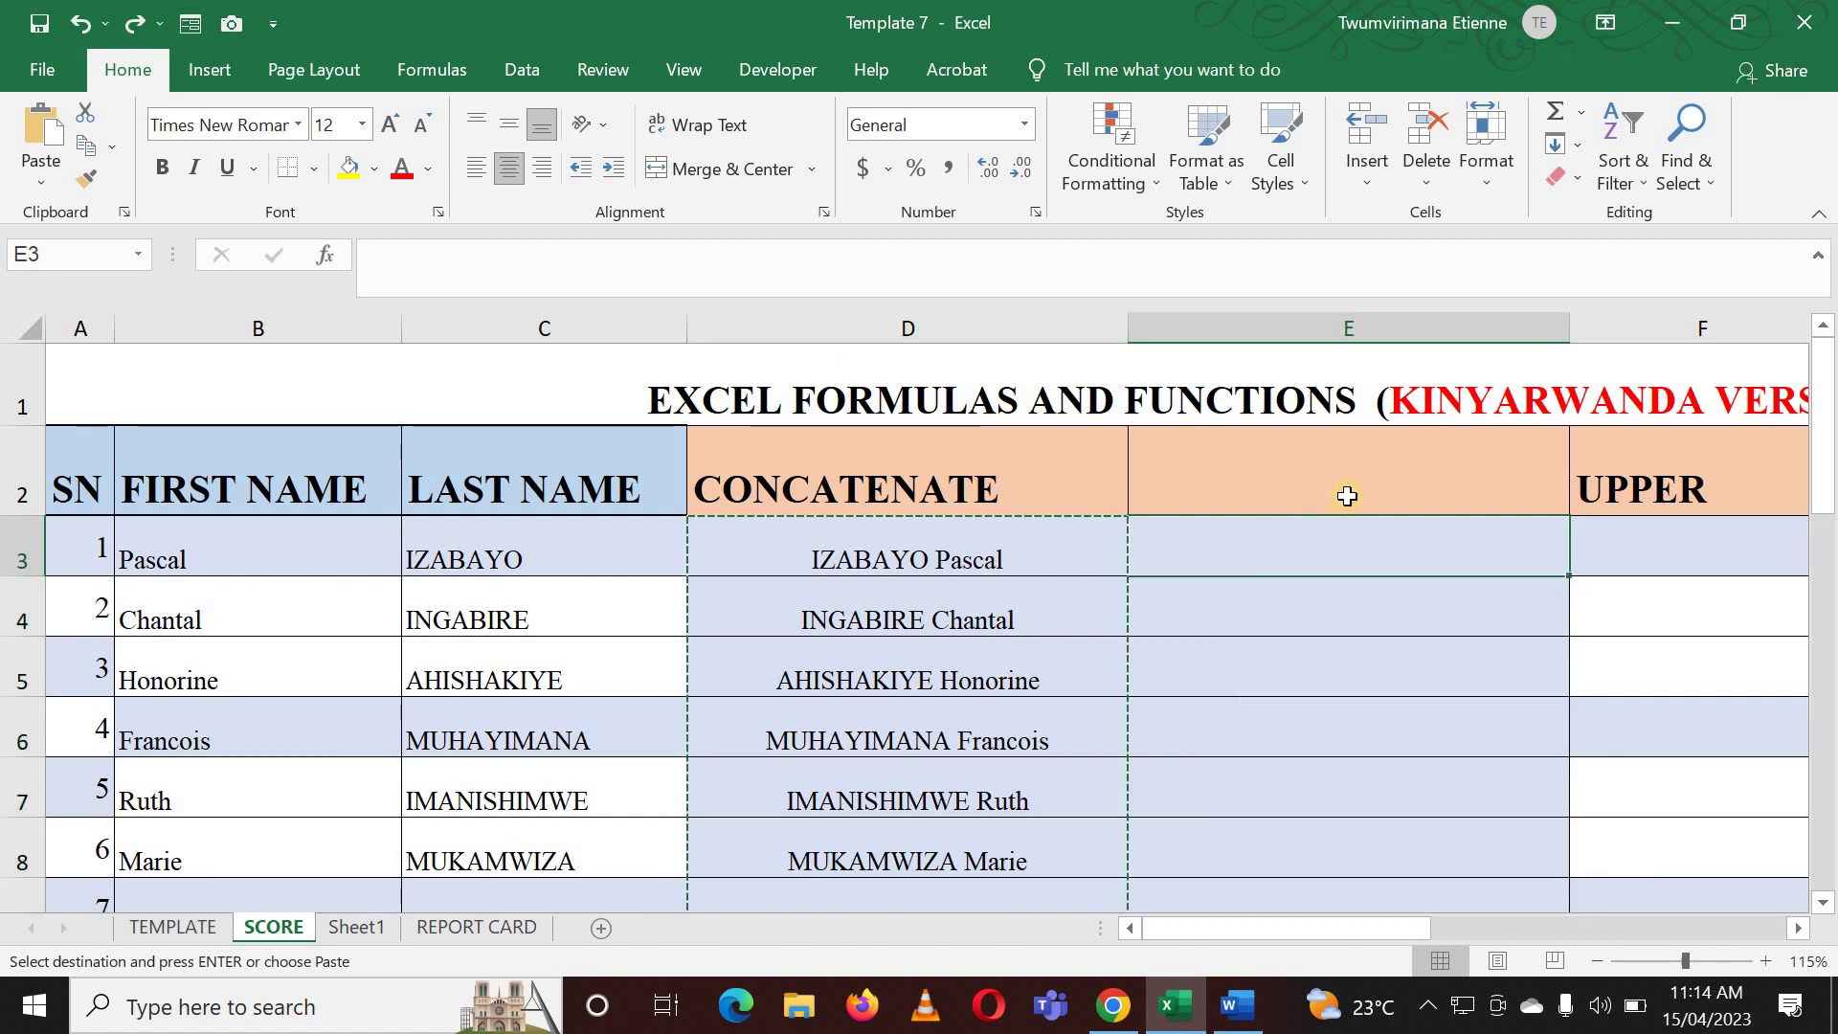
pyautogui.click(40, 182)
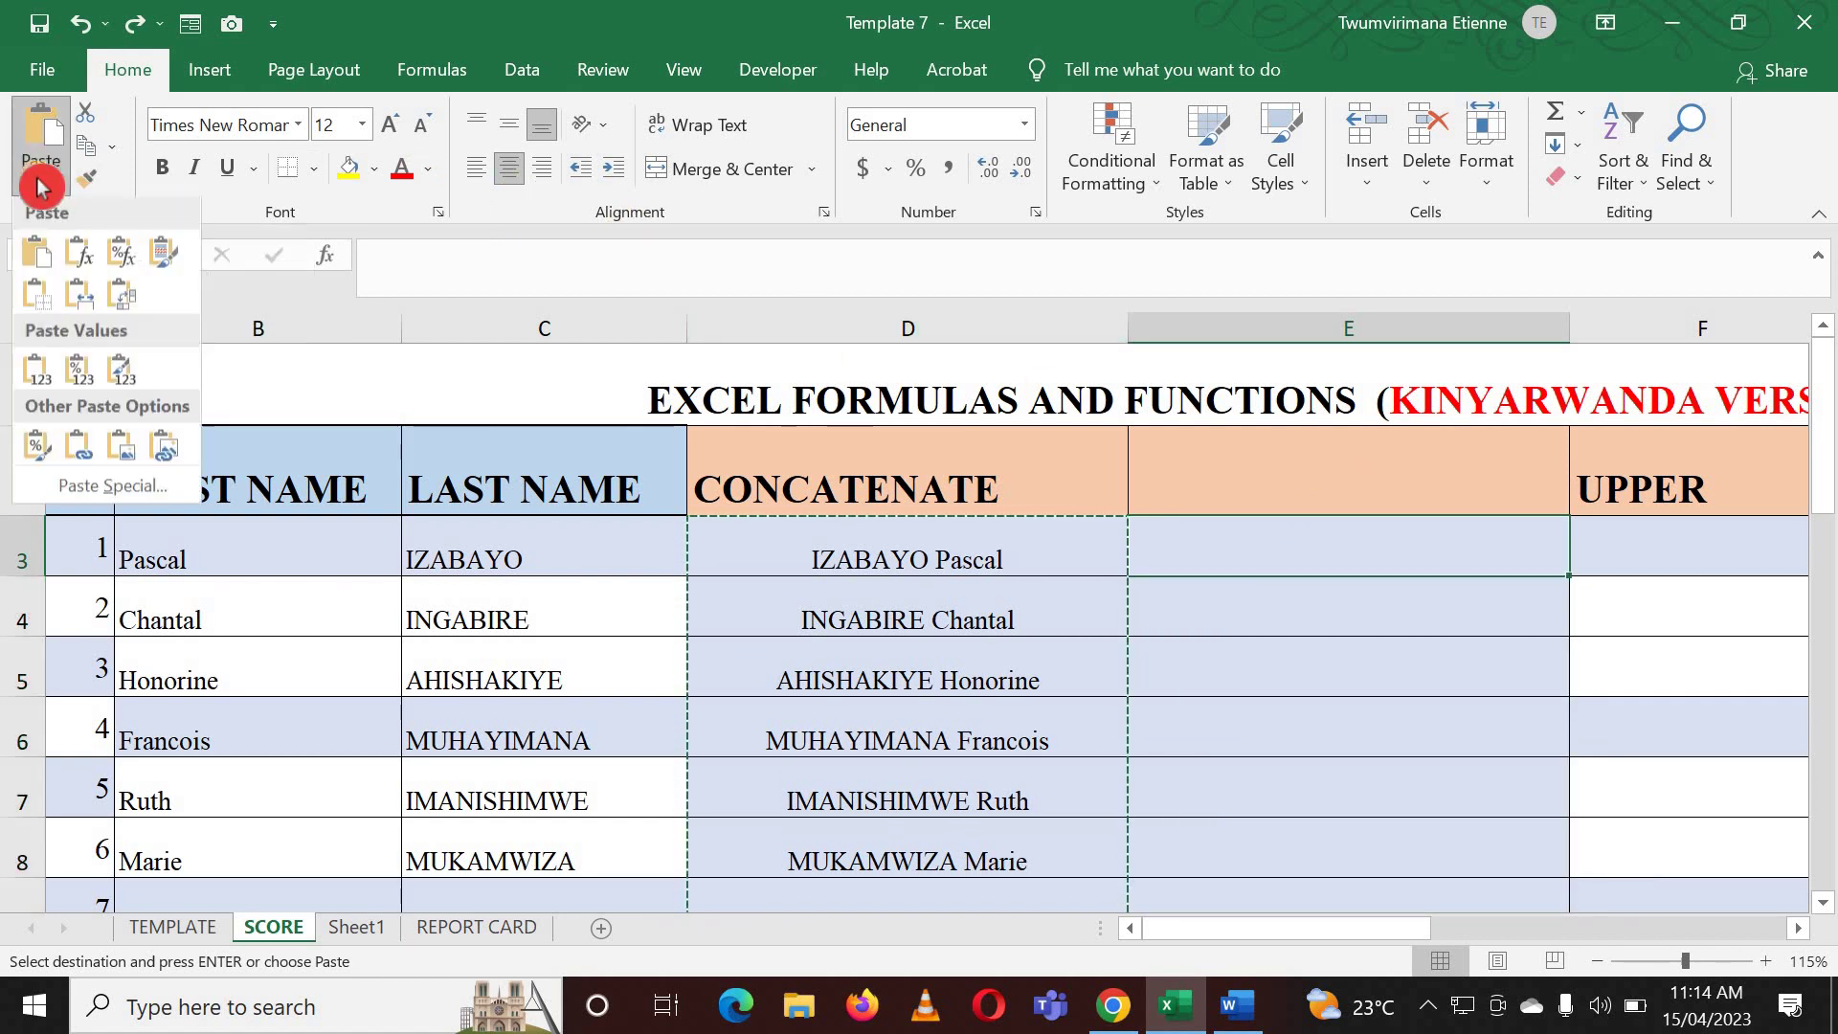
pyautogui.click(133, 491)
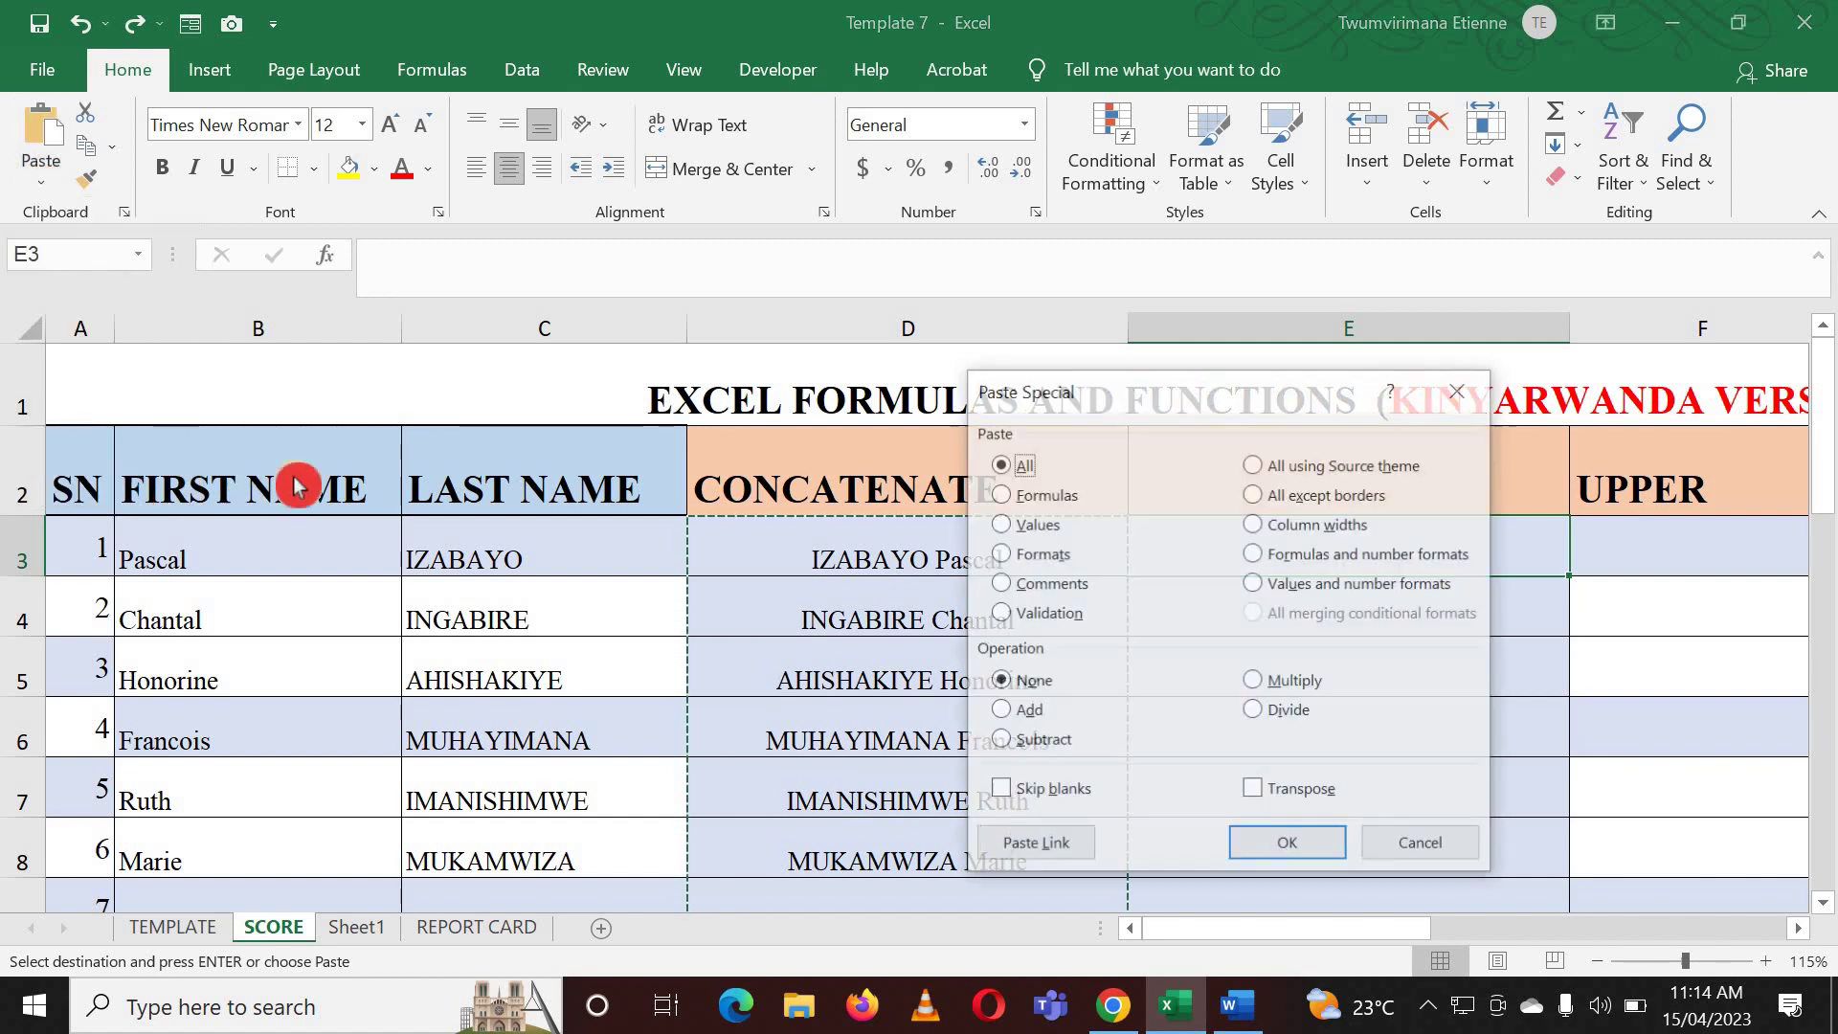
pyautogui.click(1000, 525)
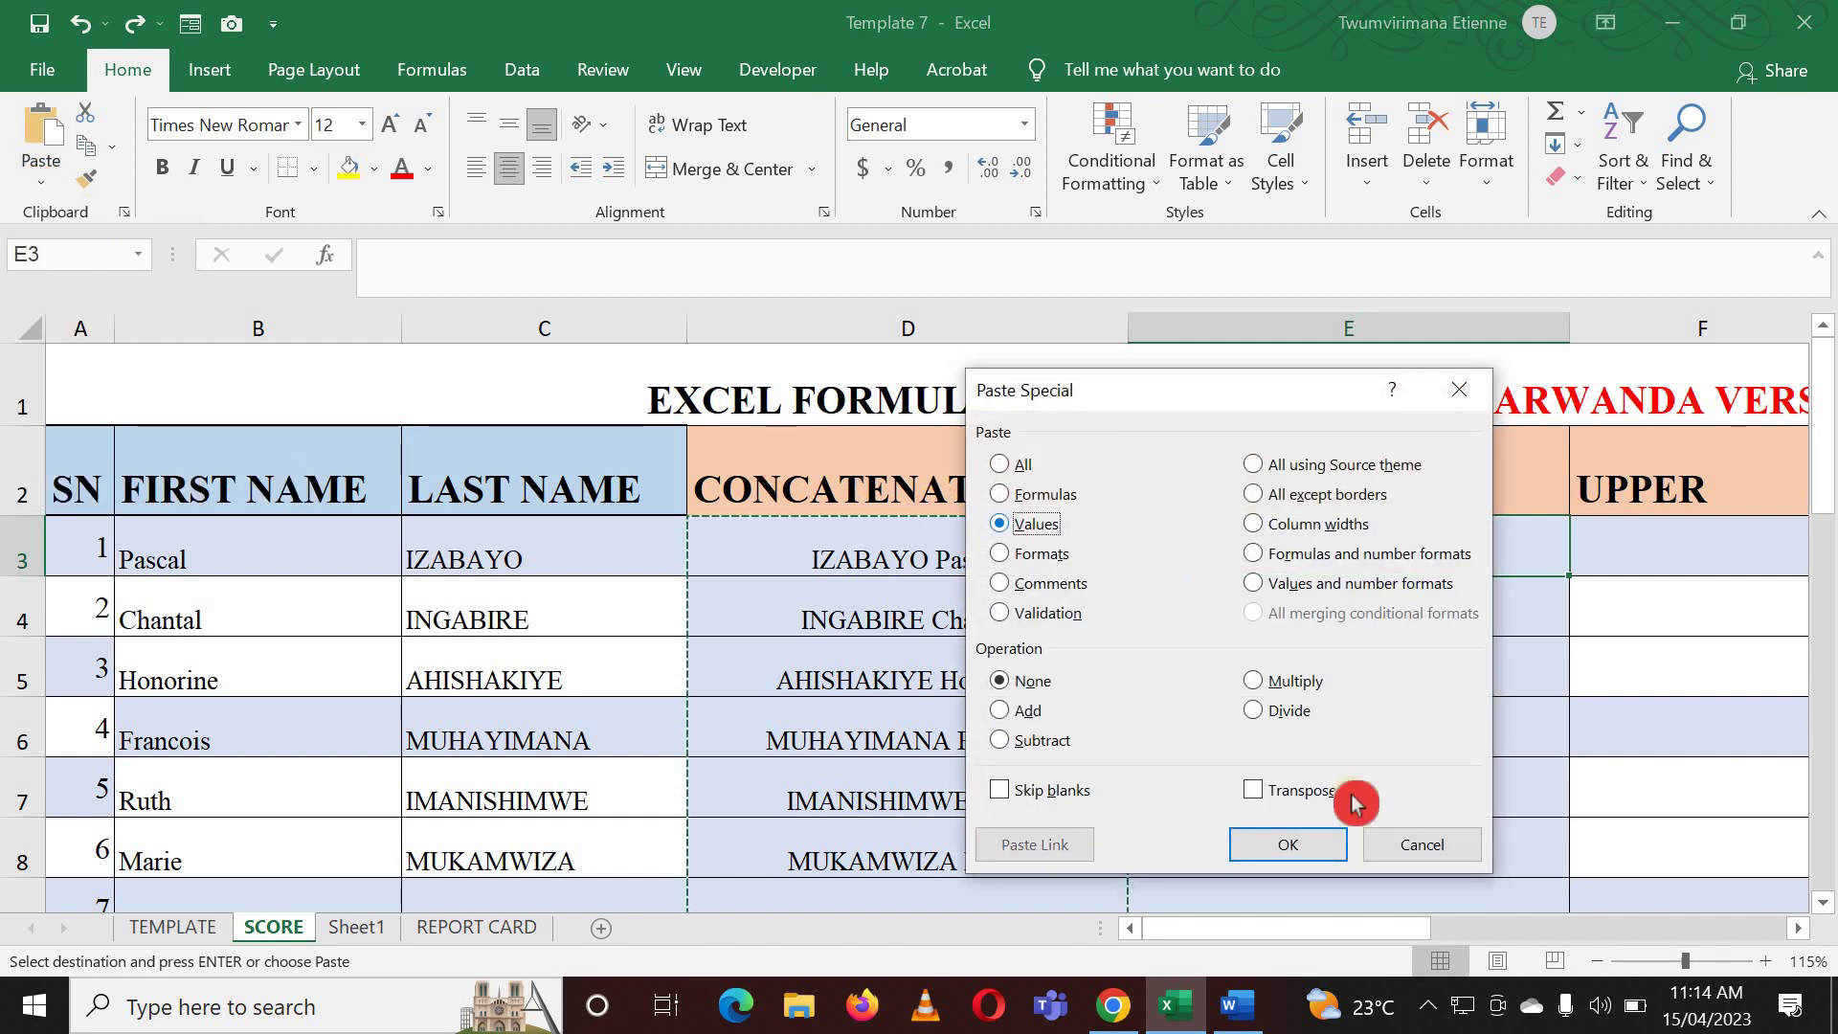
pyautogui.click(1292, 847)
pyautogui.click(1312, 600)
pyautogui.click(1282, 549)
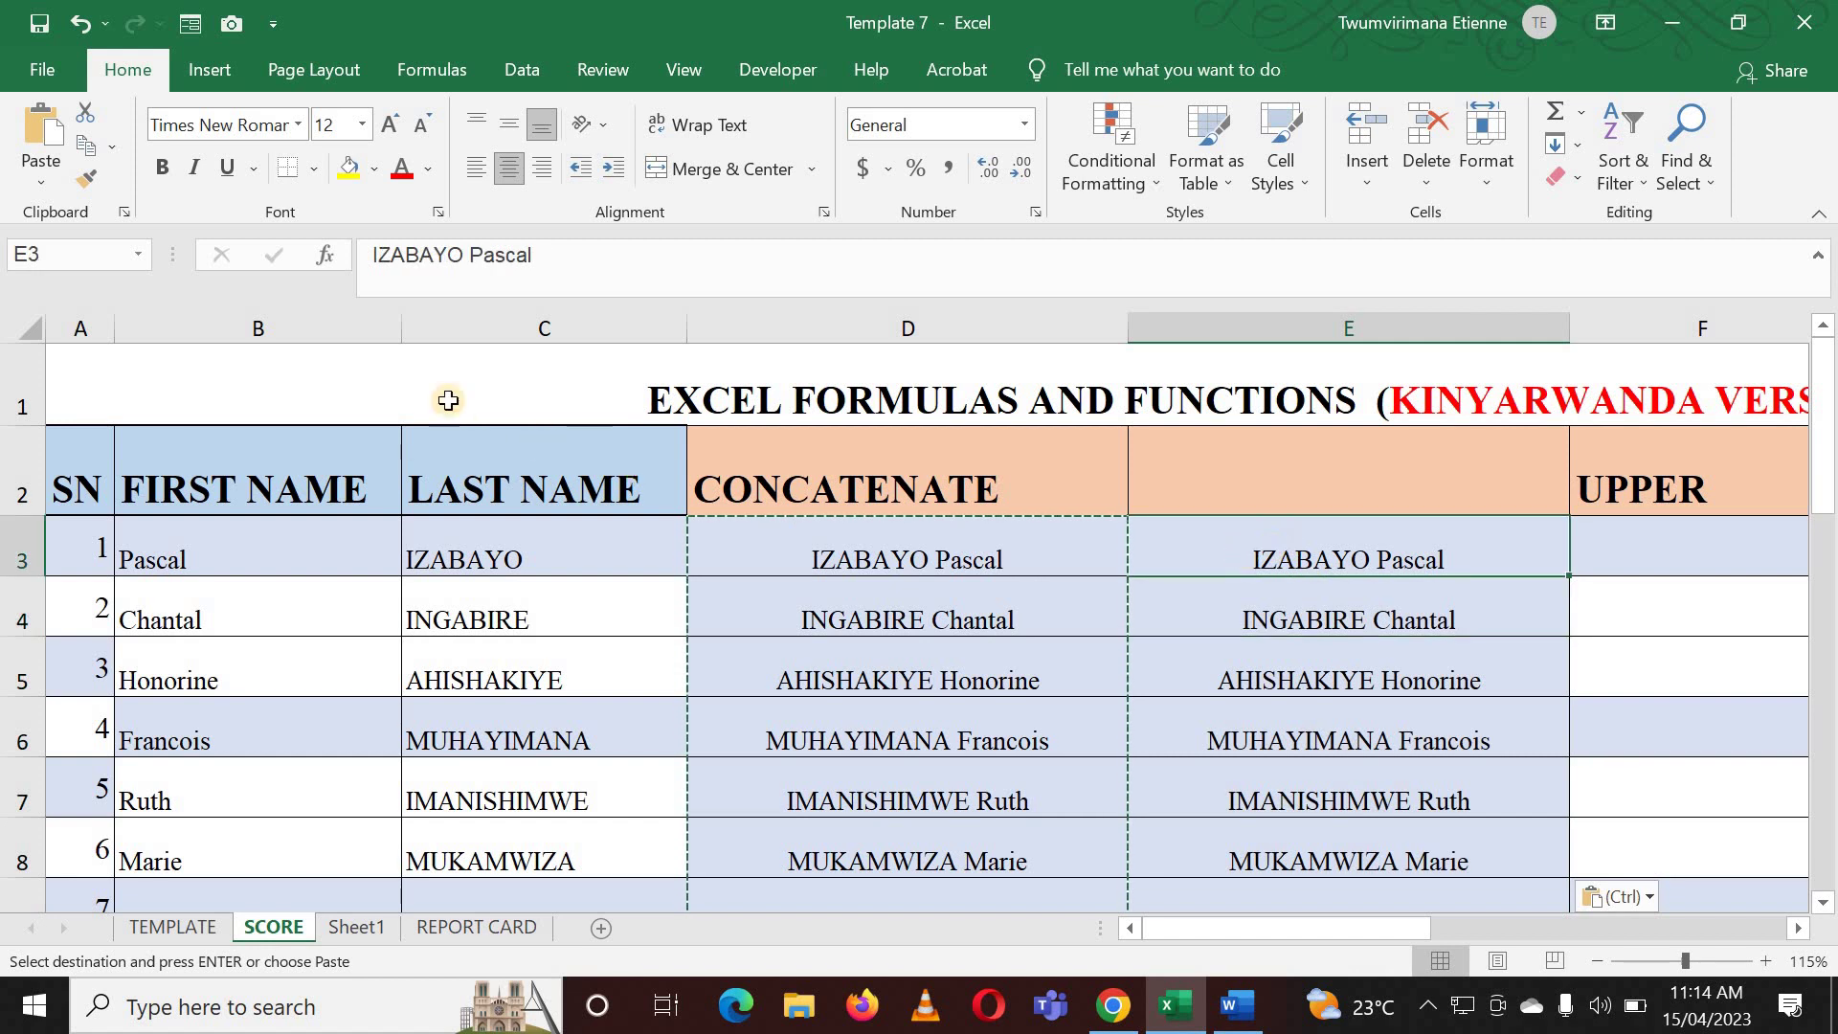
pyautogui.click(1364, 737)
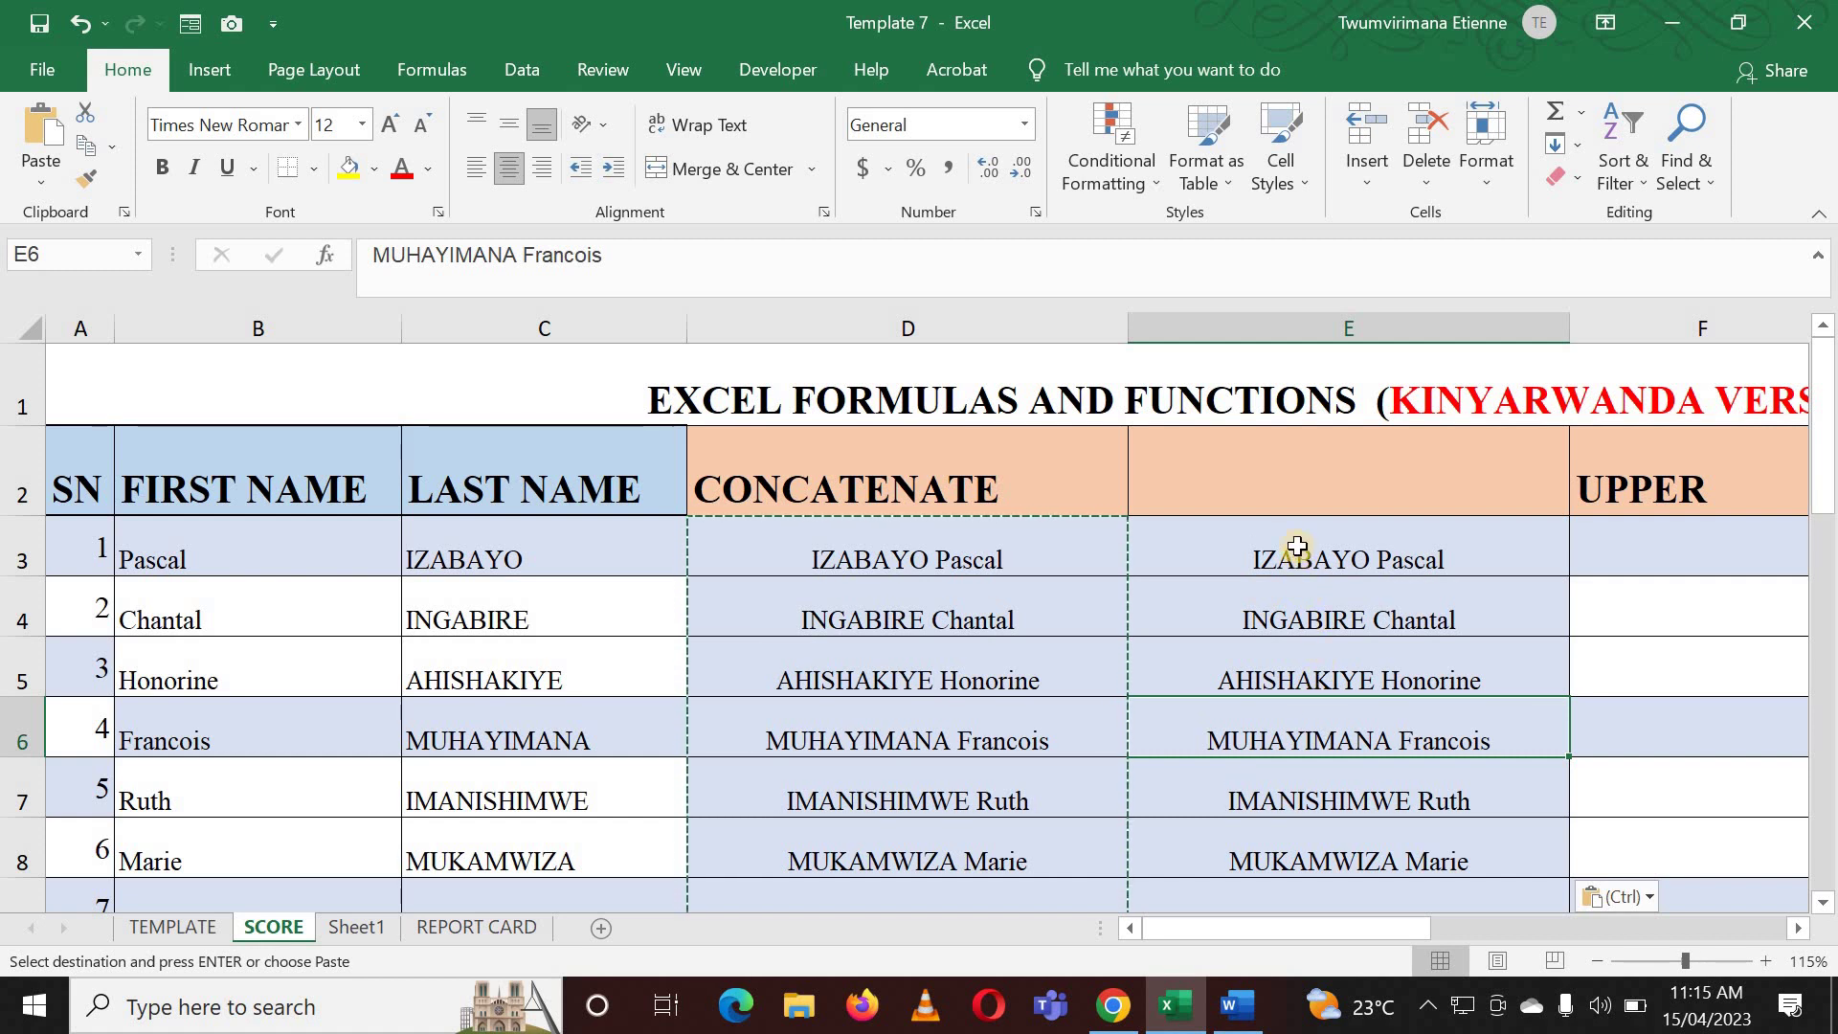
# Step: Copy the plain-text names from E3:E13 and paste them over column D at D3
pyautogui.moveTo(1296, 550); pyautogui.dragTo(1312, 809)
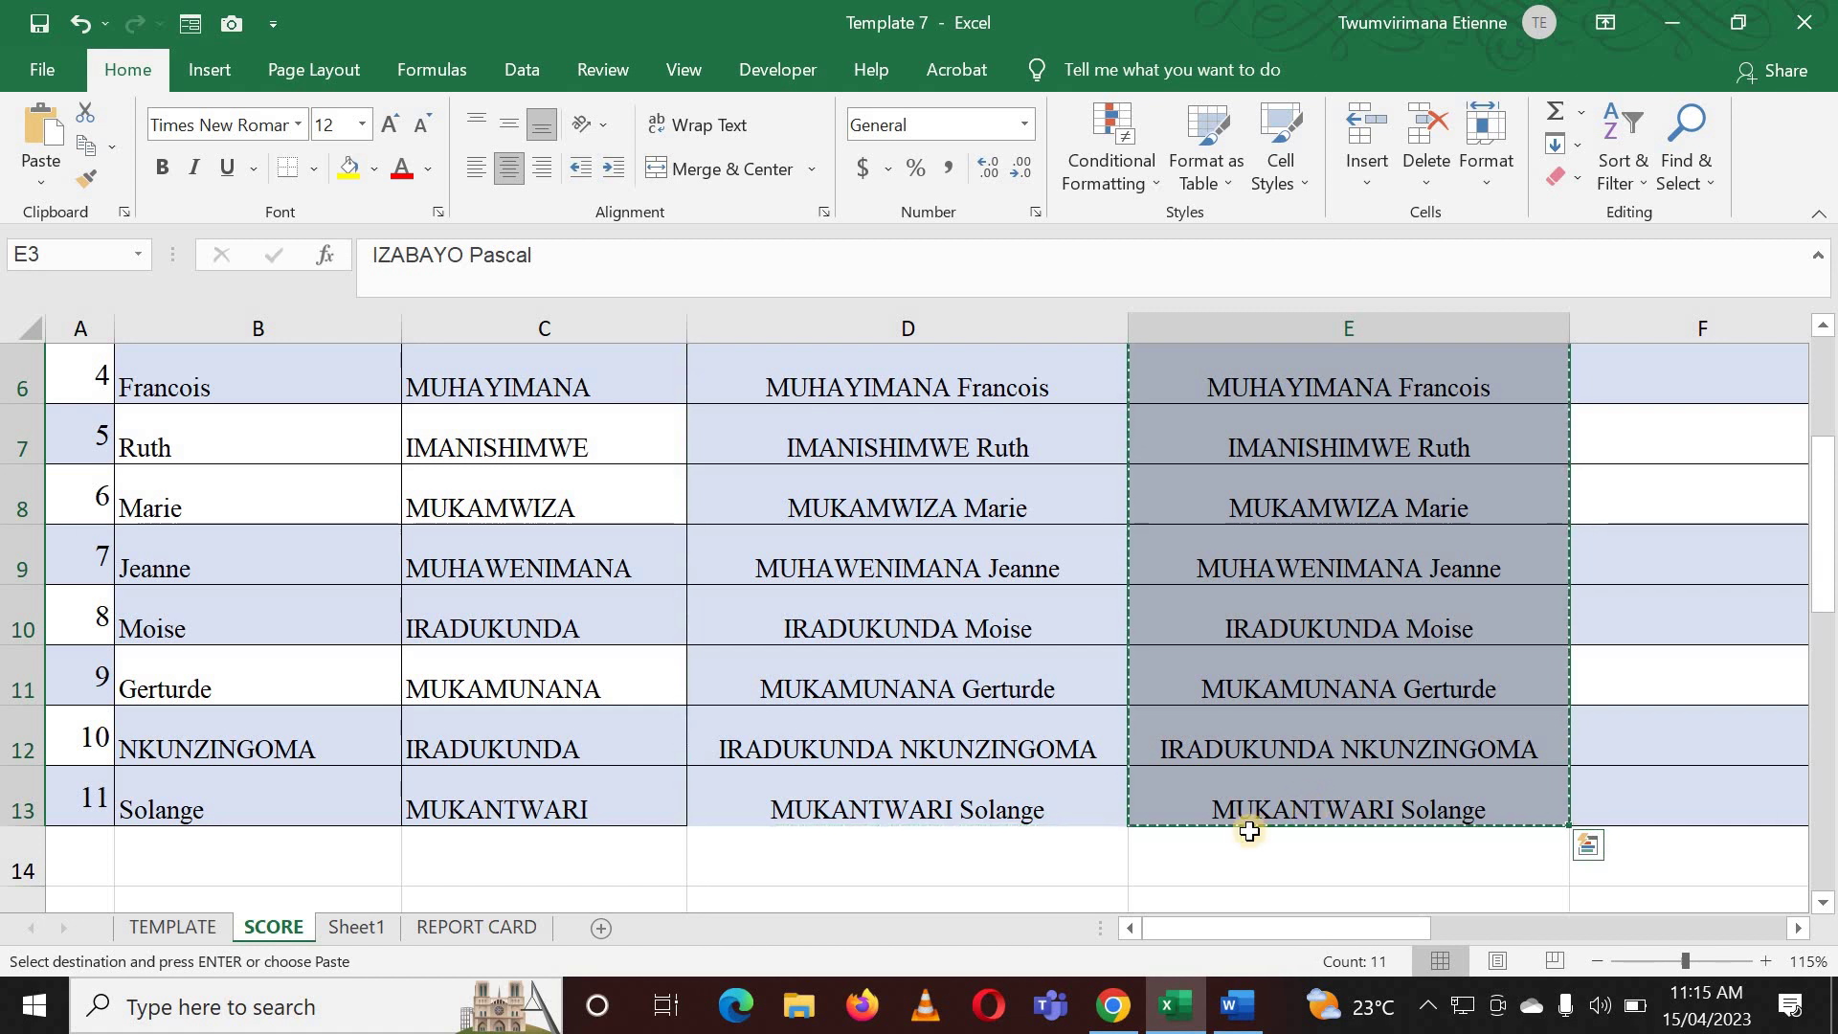
pyautogui.scroll(2, 1075, 628)
pyautogui.click(889, 540)
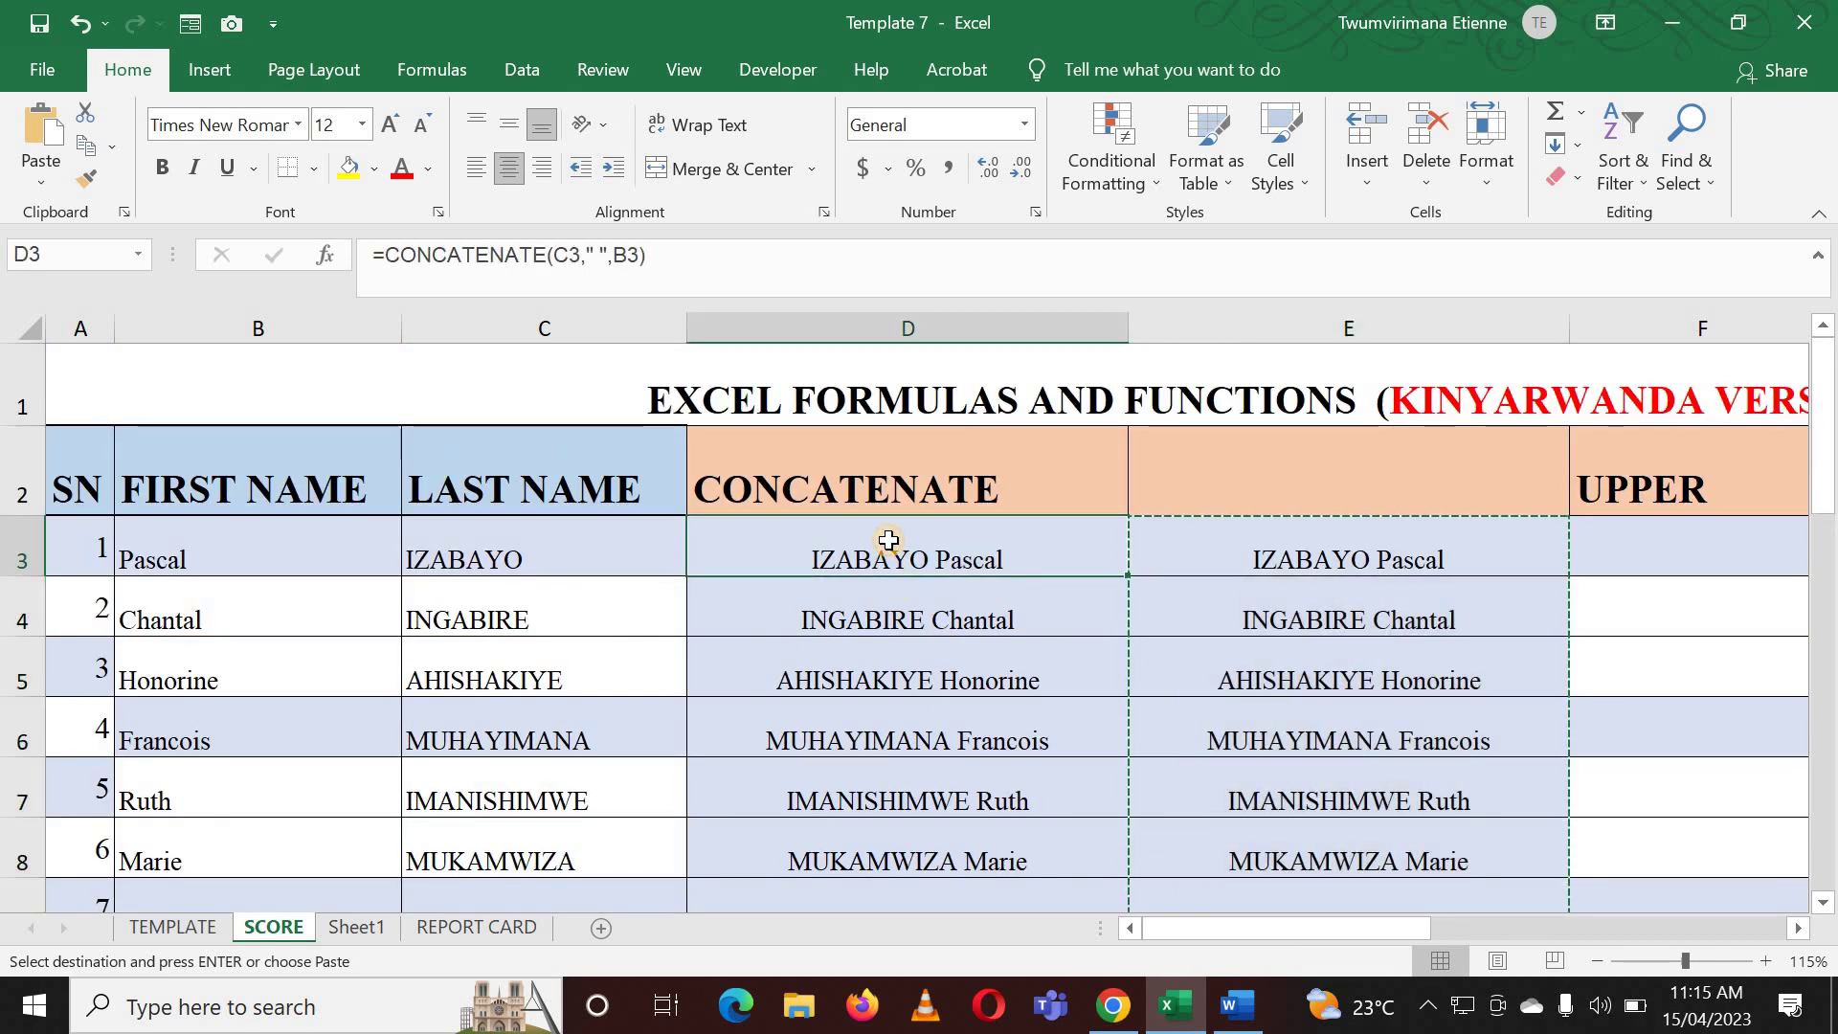
pyautogui.hotkey('ctrl', 'v')
pyautogui.click(1230, 607)
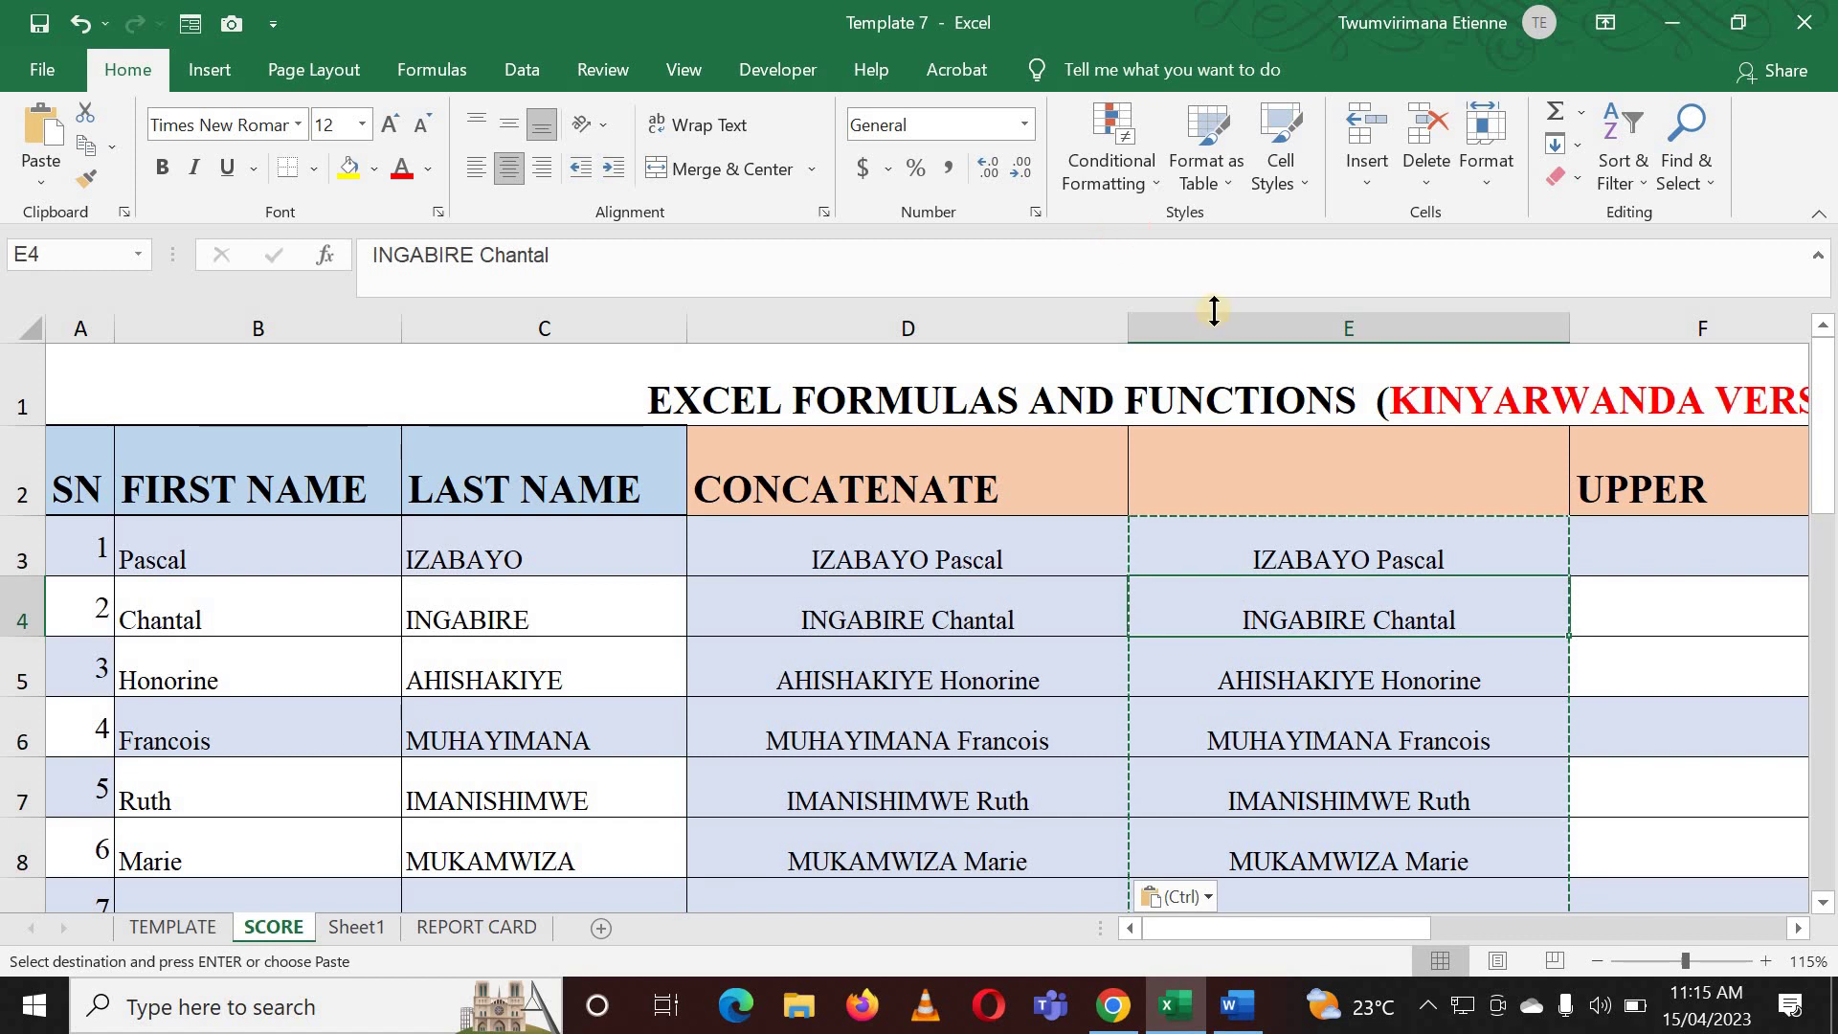
# Step: Delete helper column E and check that D3 to D5 now hold plain text
pyautogui.rightClick(1197, 335)
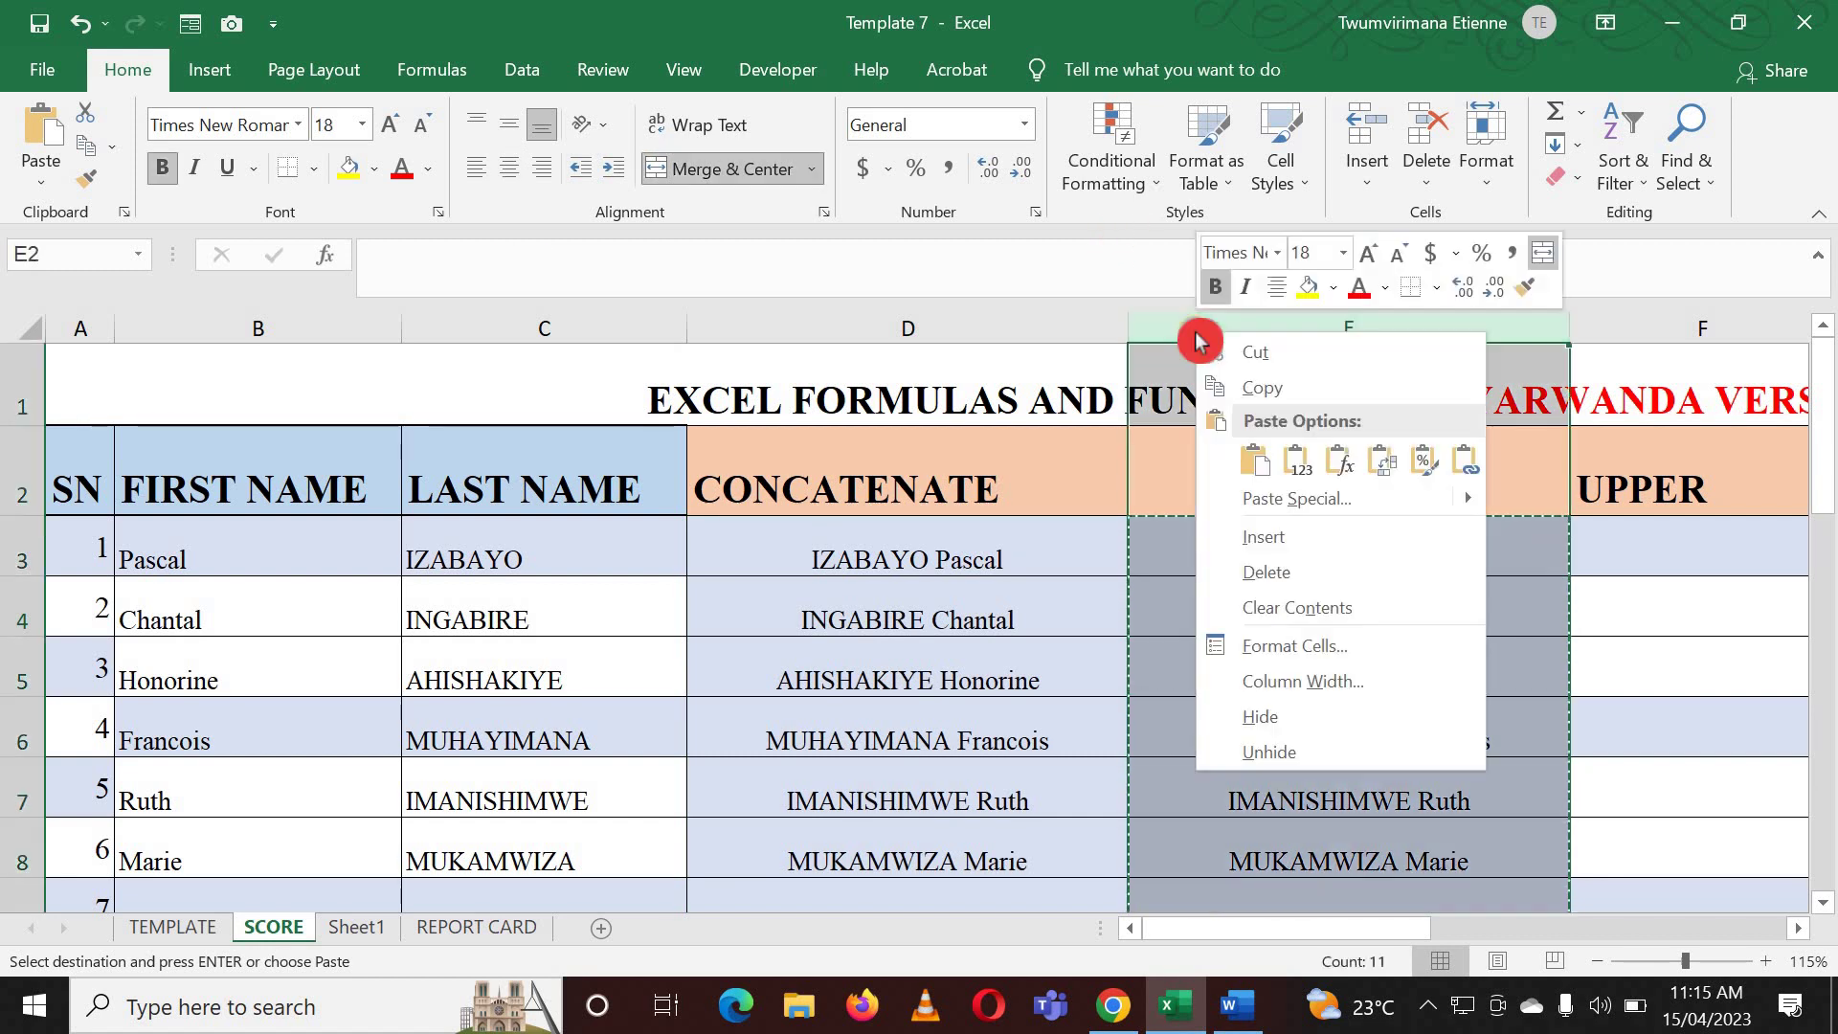
pyautogui.click(1321, 571)
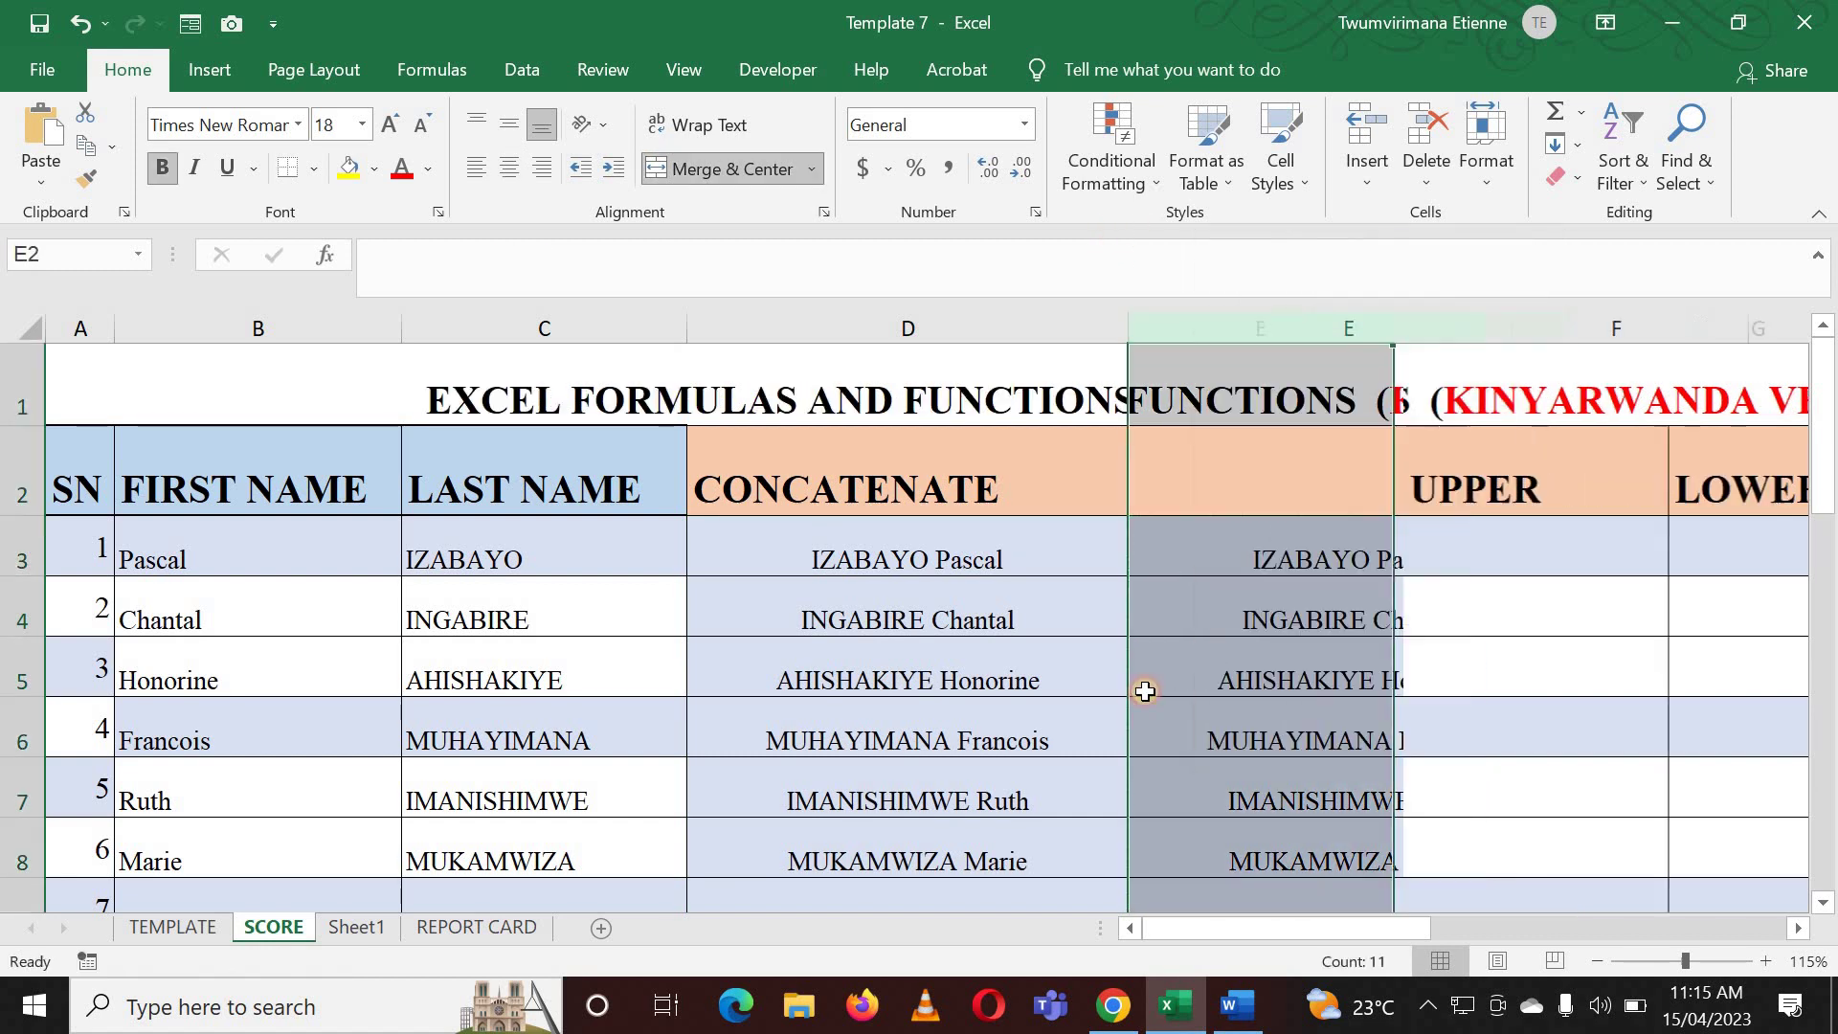
pyautogui.click(926, 633)
pyautogui.click(1045, 534)
pyautogui.click(870, 605)
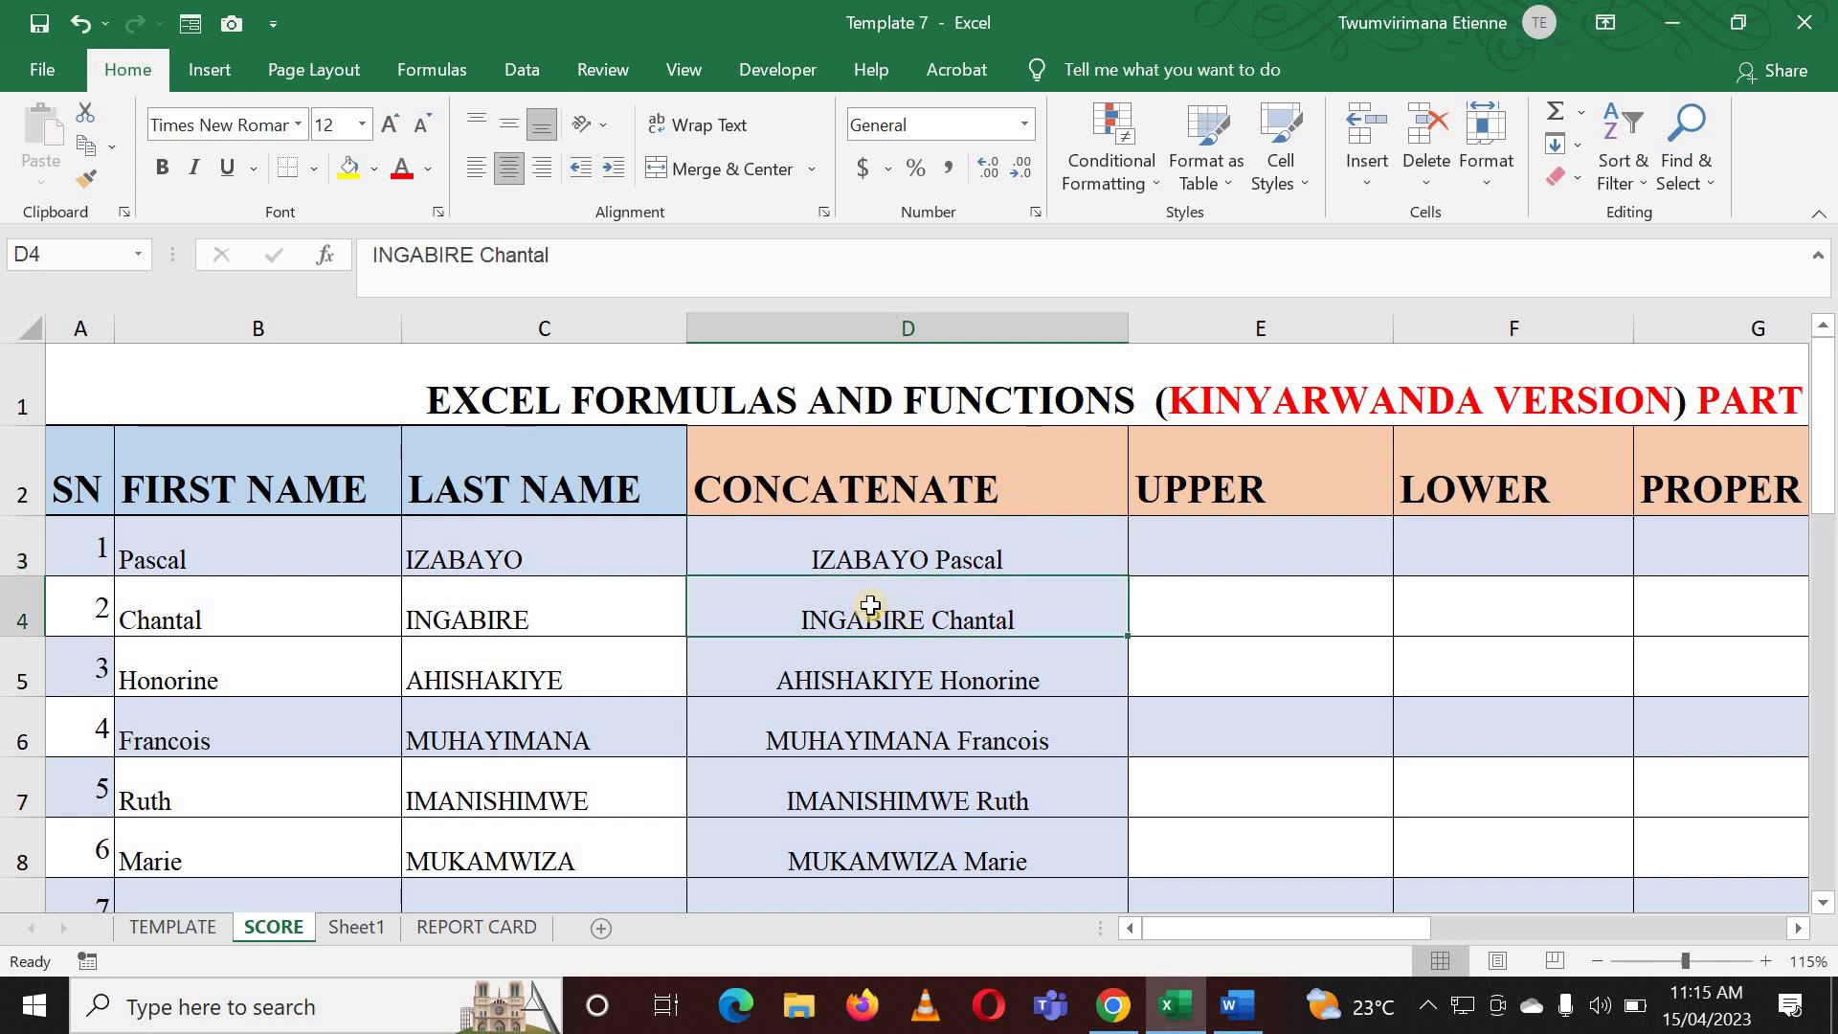
pyautogui.press('Down')
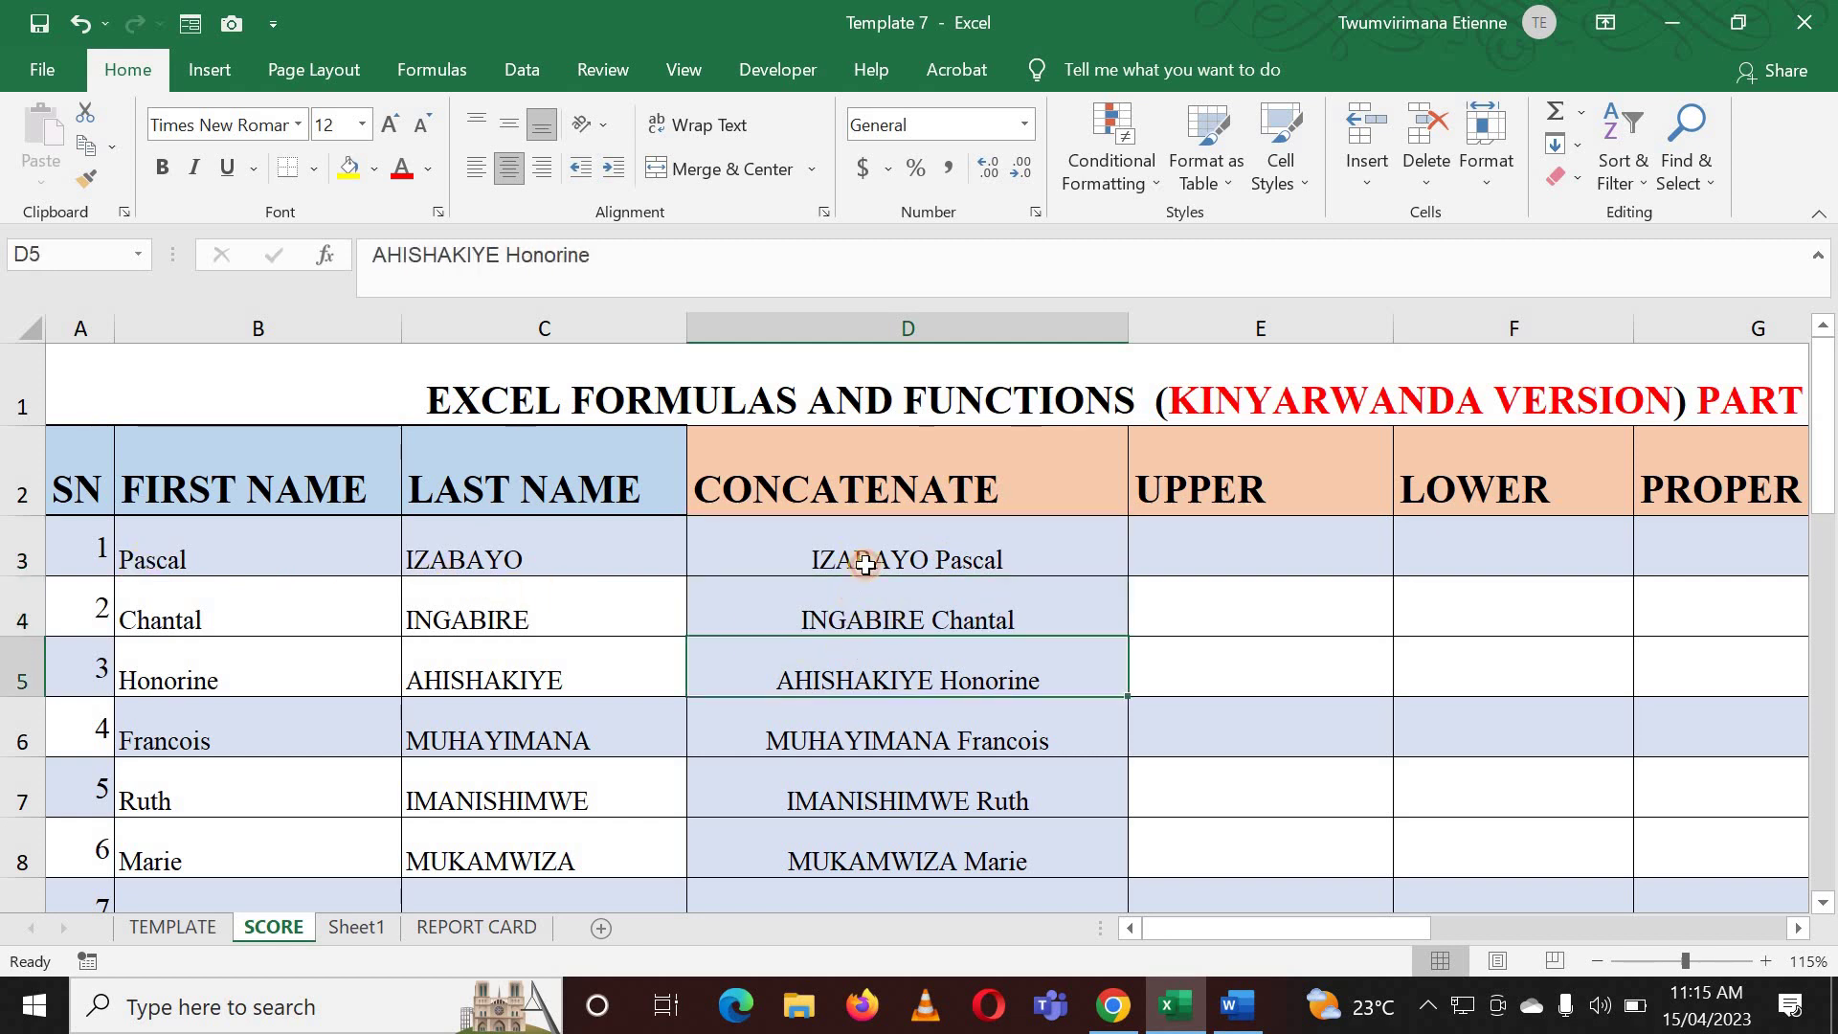
# Step: Recheck the column D values and select E3 under the UPPER heading
pyautogui.click(866, 566)
pyautogui.click(996, 779)
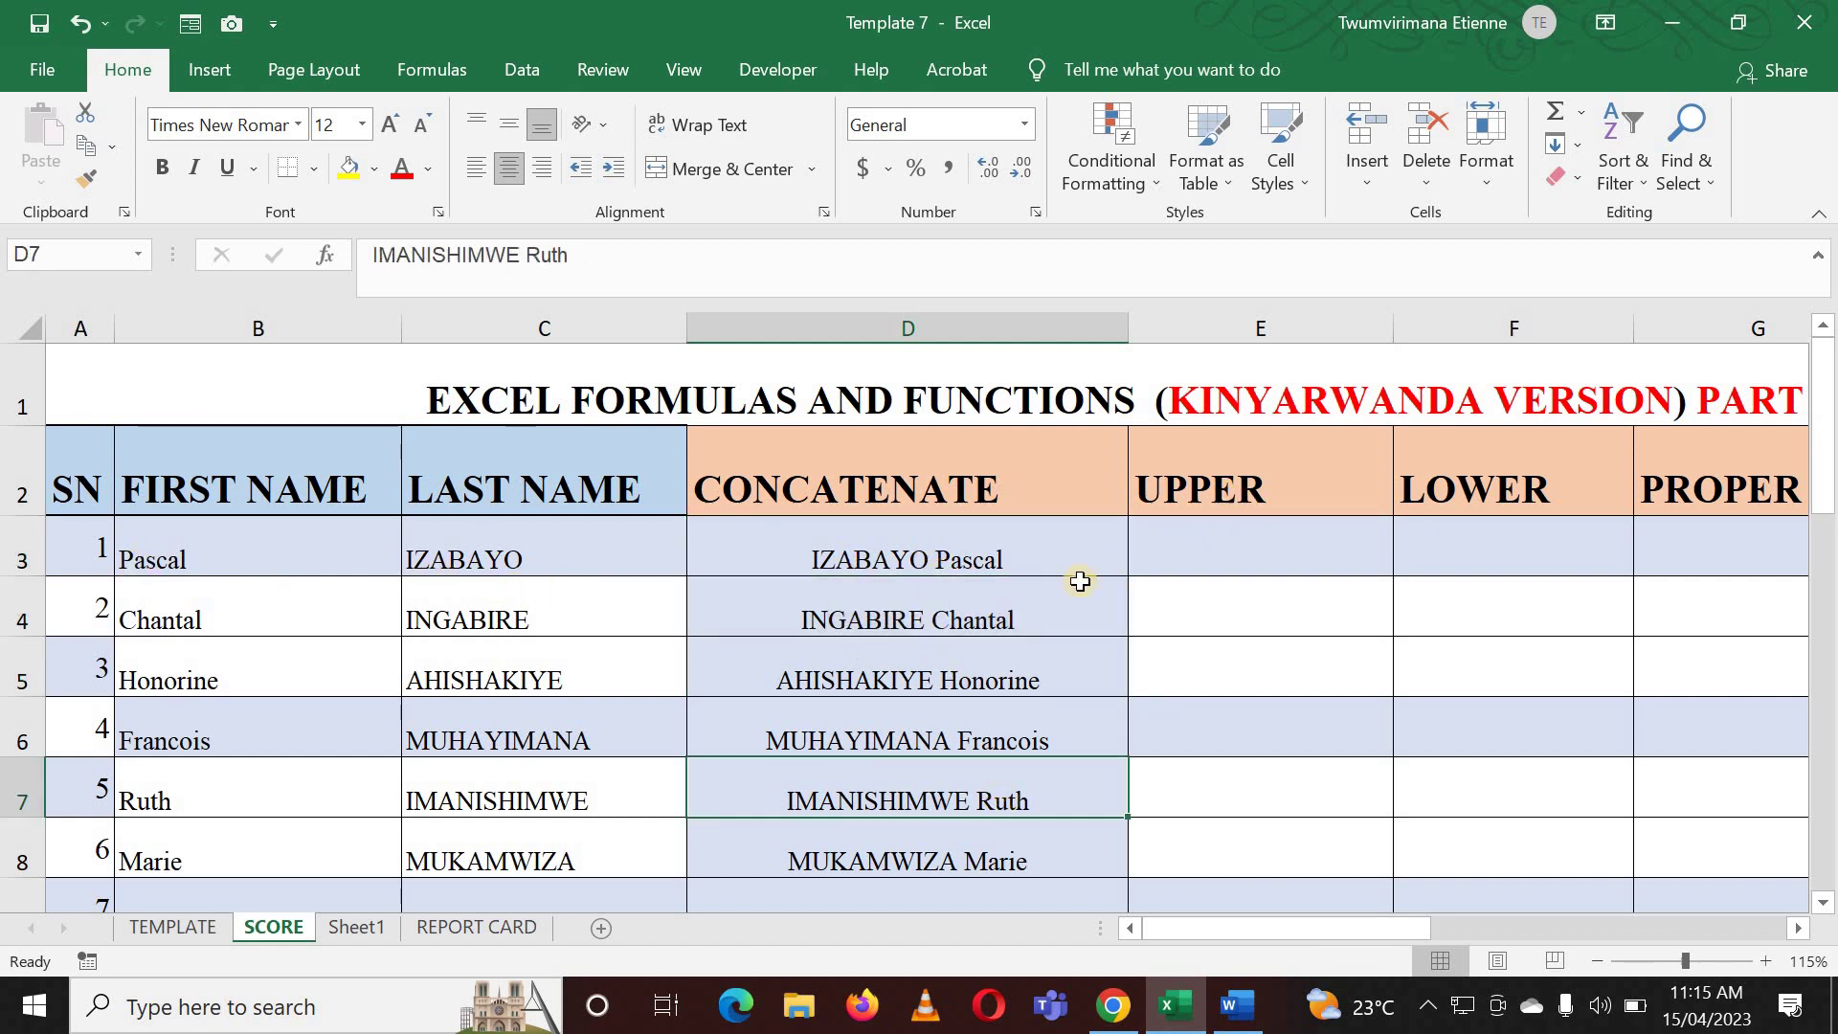
pyautogui.click(1059, 562)
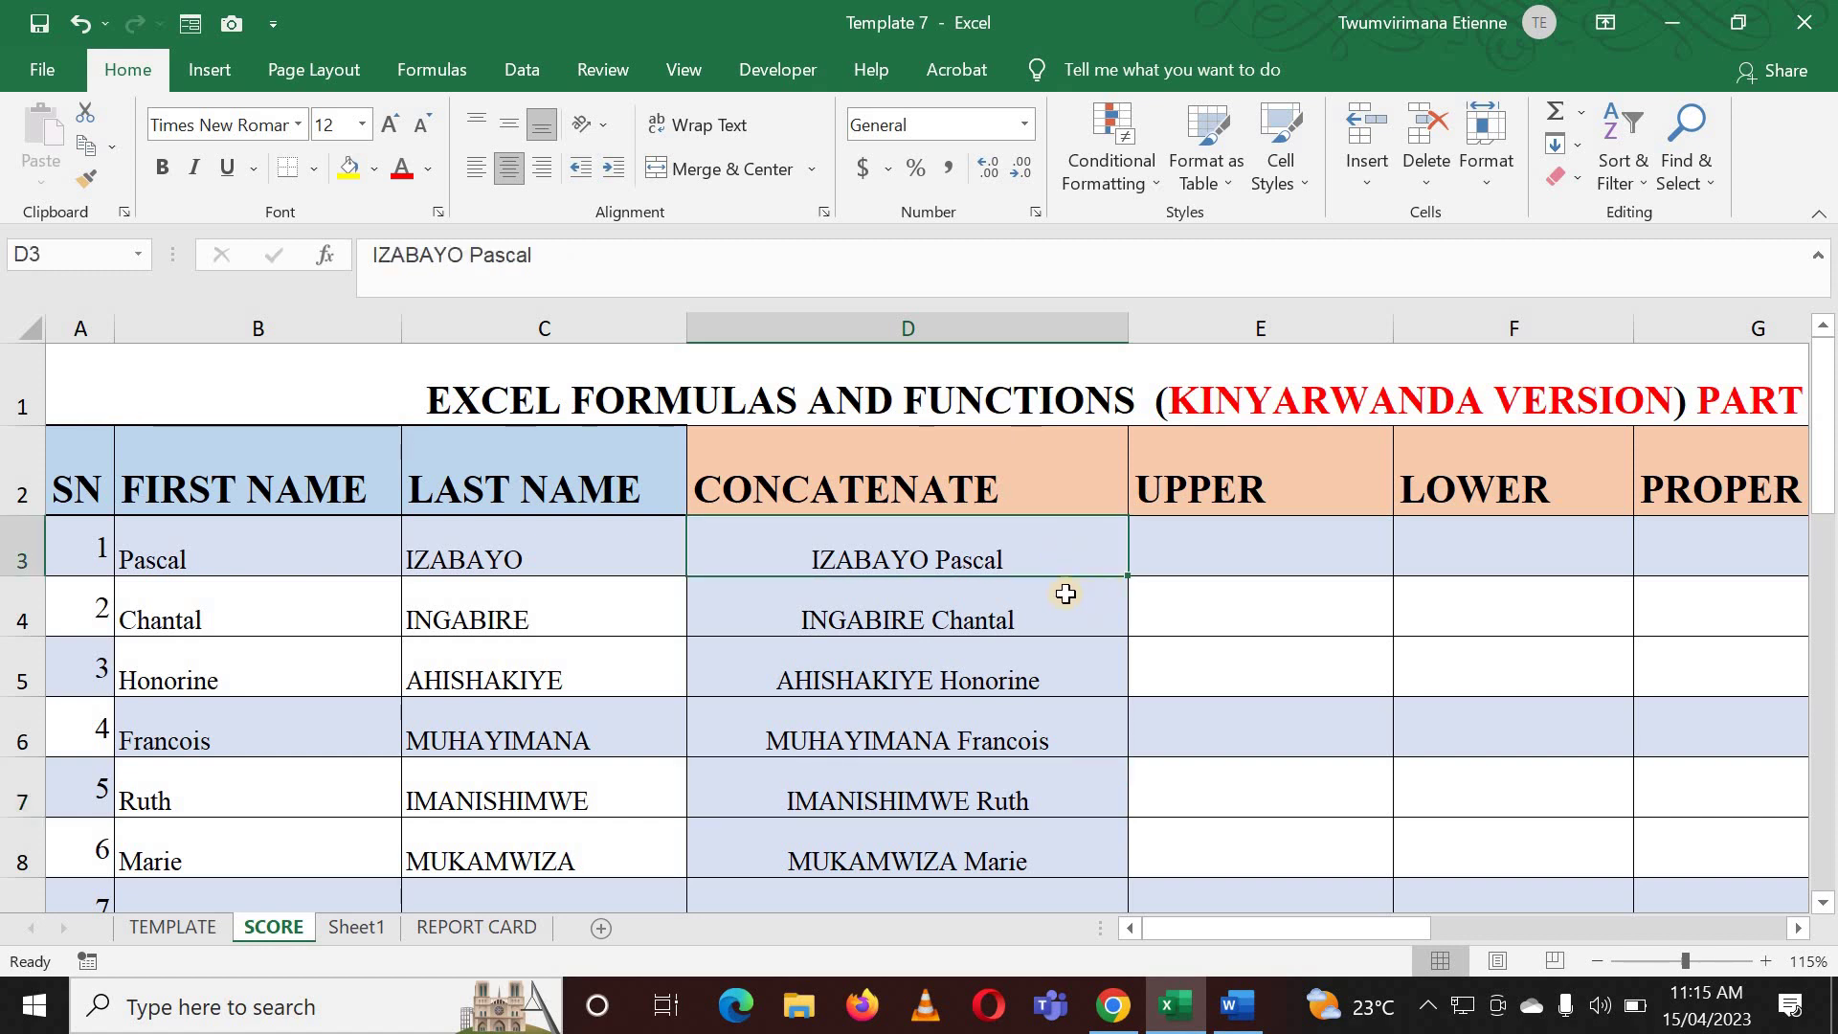
pyautogui.click(995, 589)
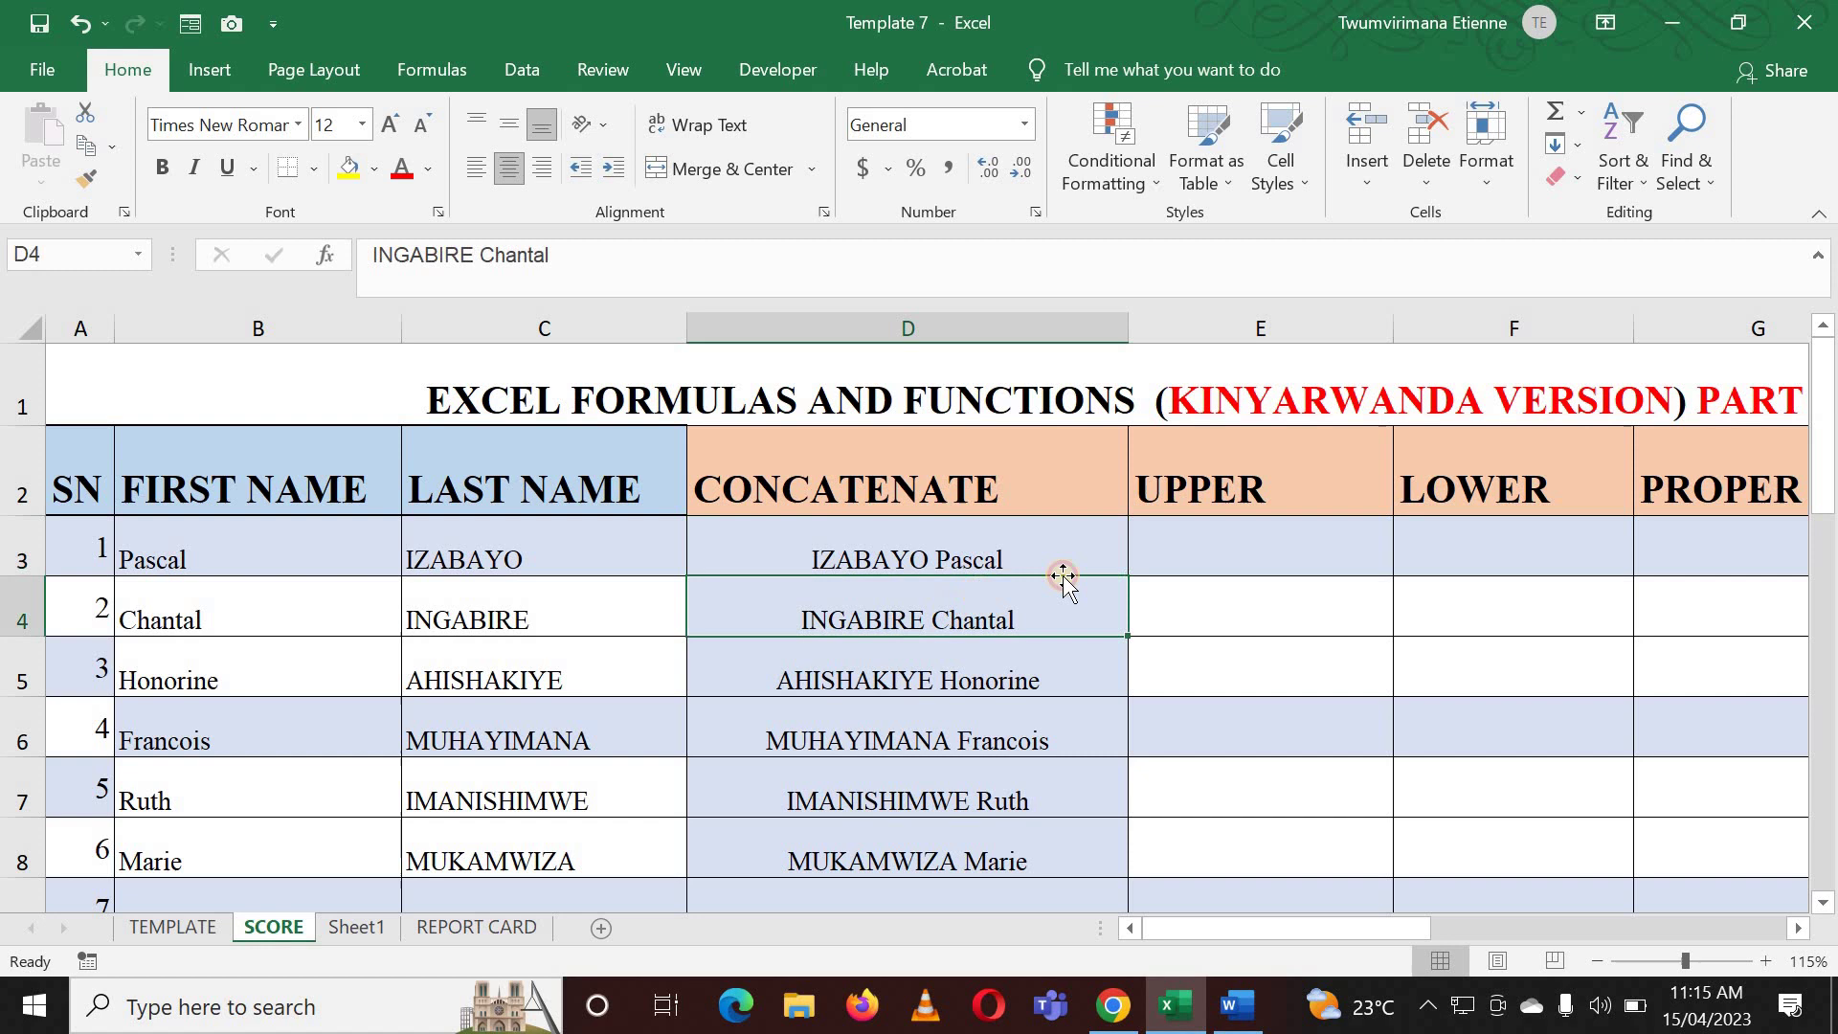
pyautogui.click(1198, 688)
pyautogui.click(1111, 587)
pyautogui.click(1092, 565)
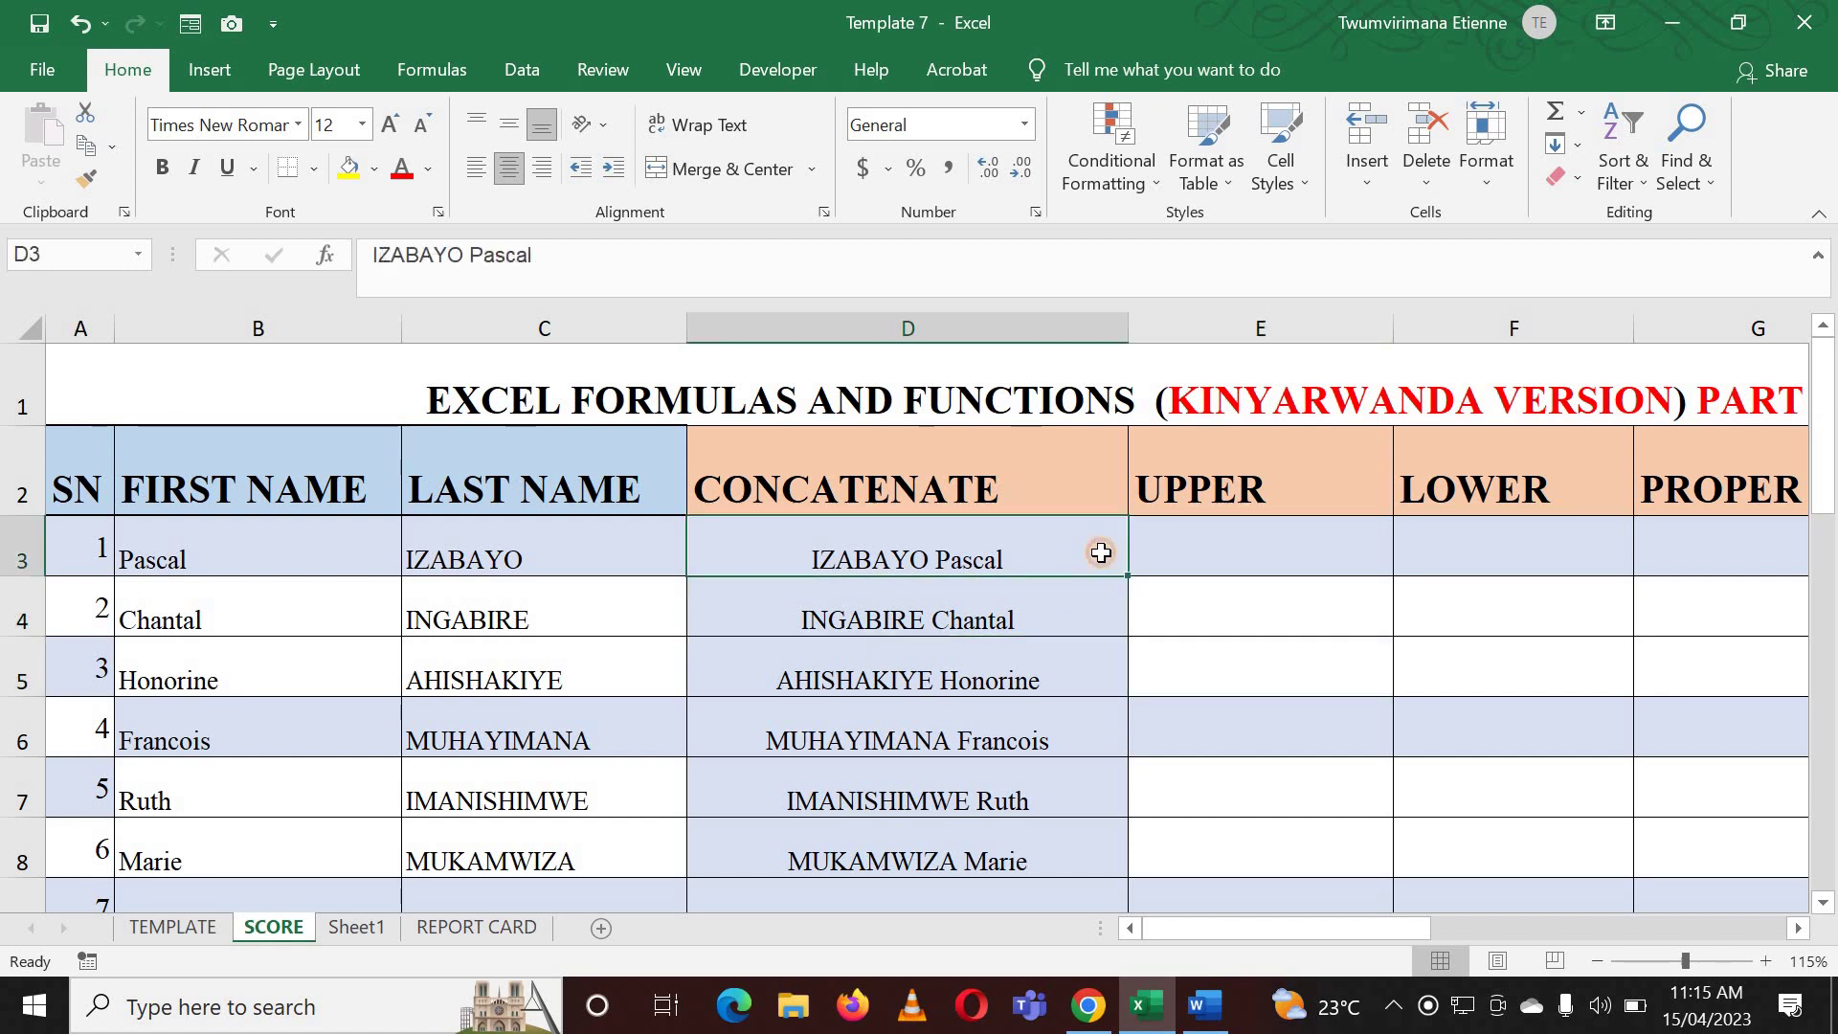
pyautogui.click(1180, 620)
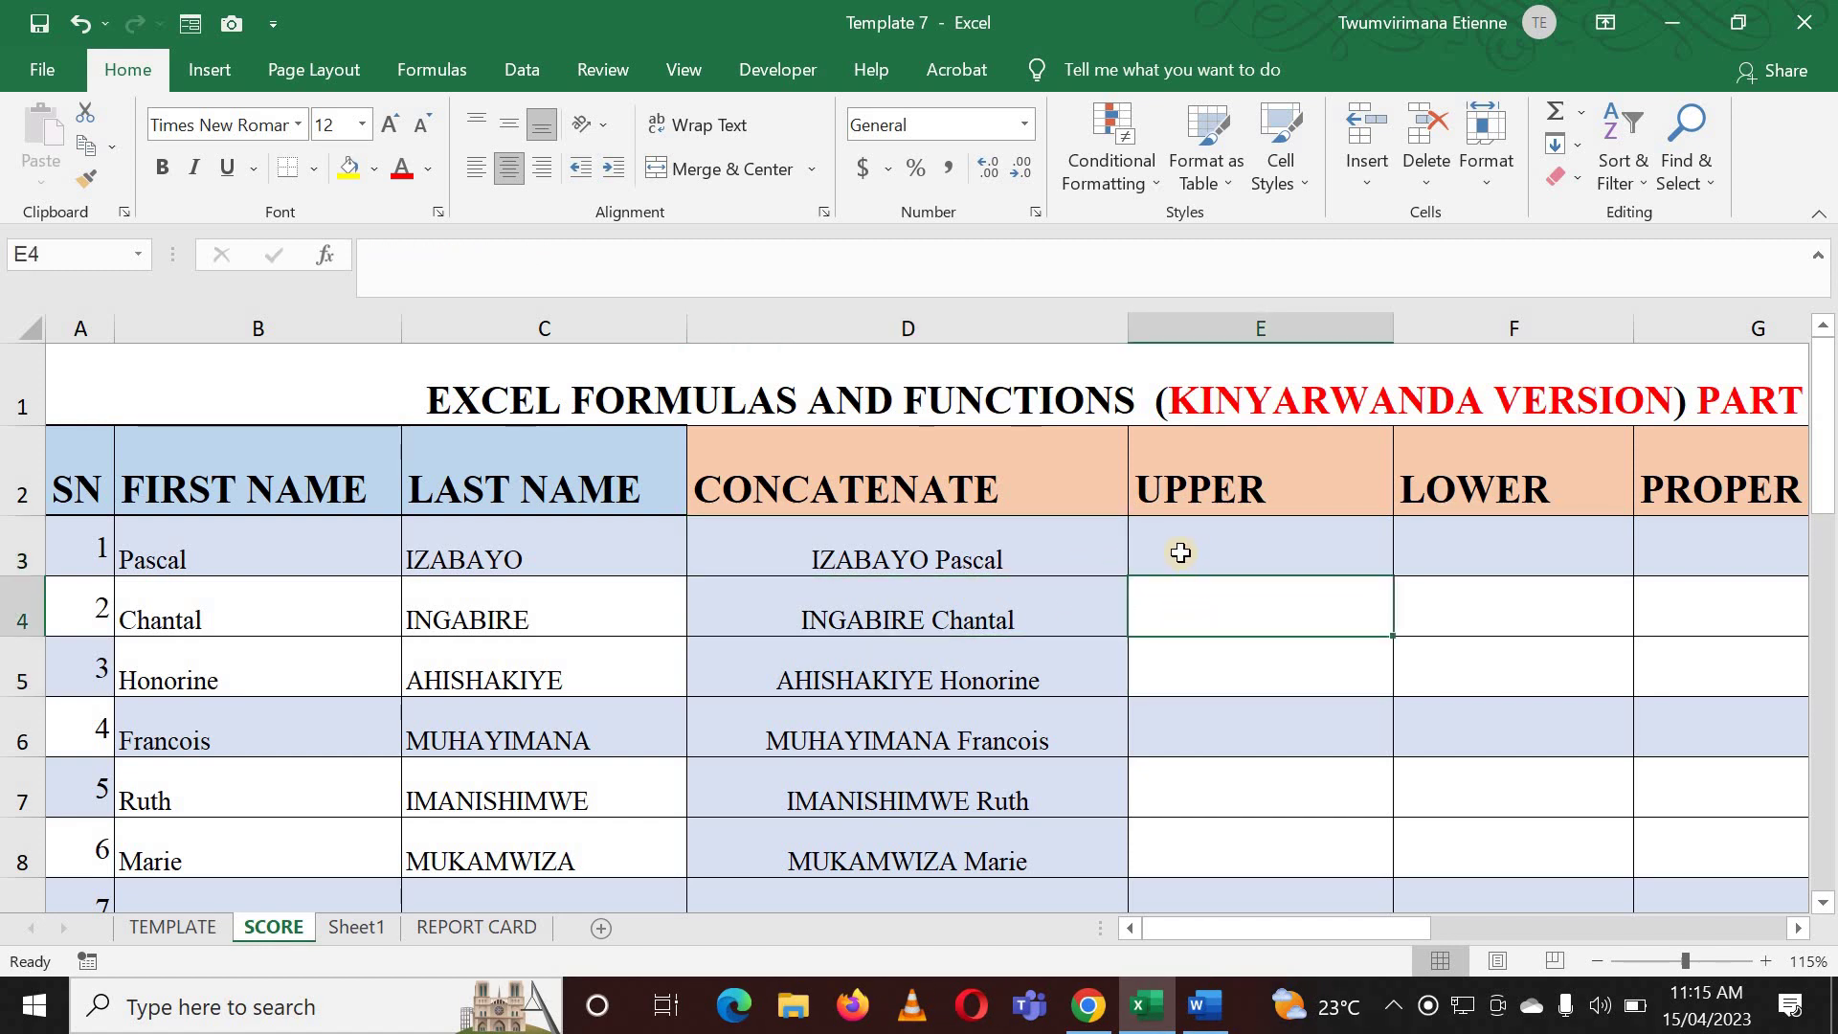
pyautogui.click(989, 552)
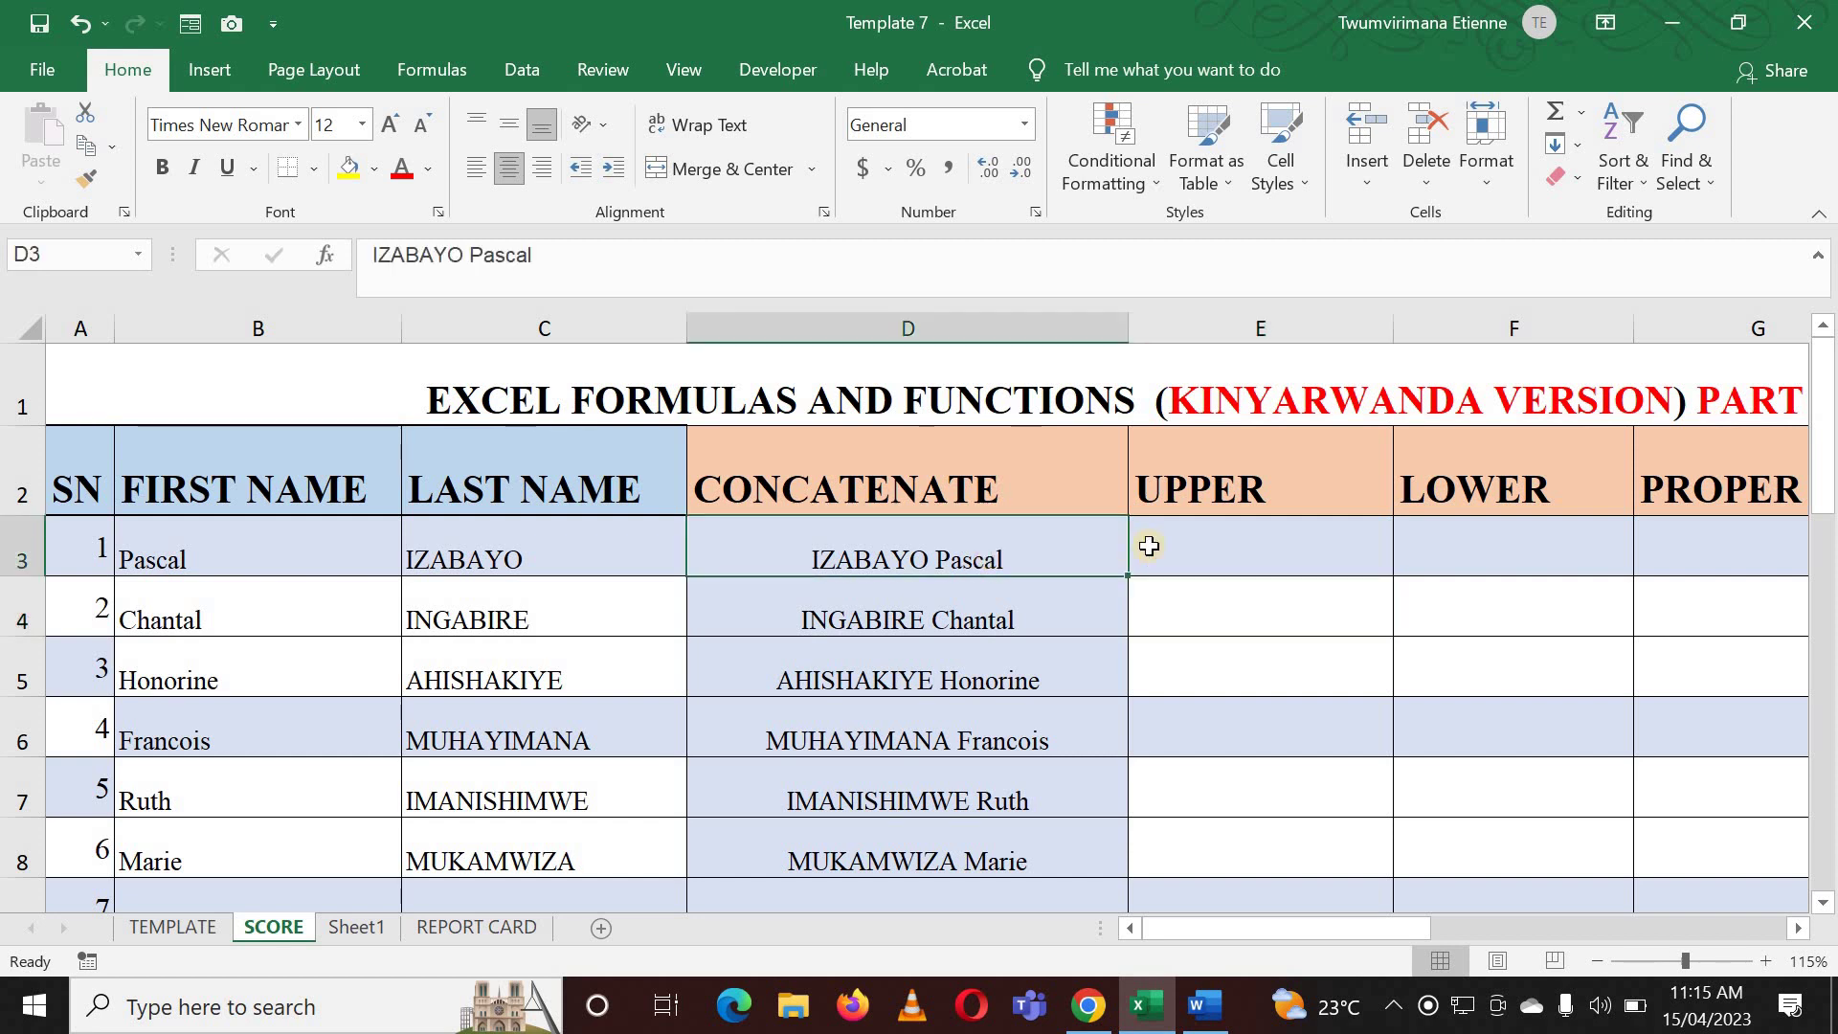
pyautogui.click(1197, 536)
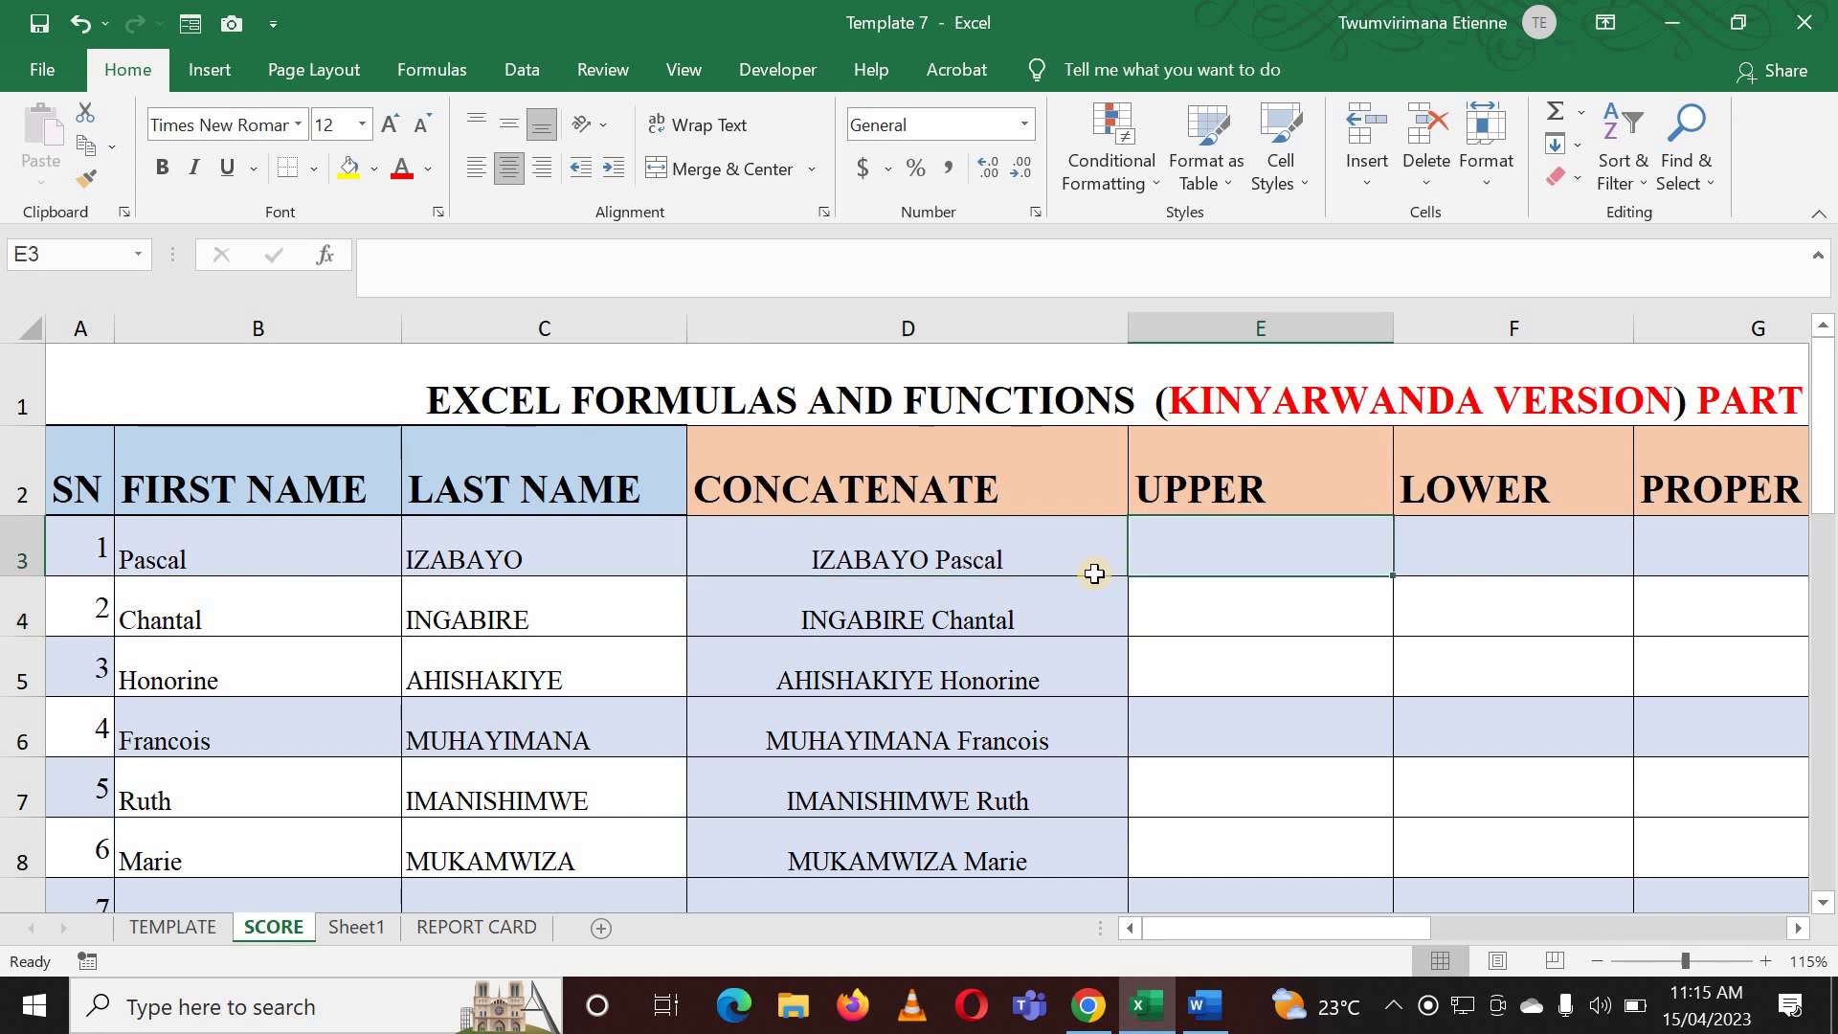
pyautogui.click(1166, 617)
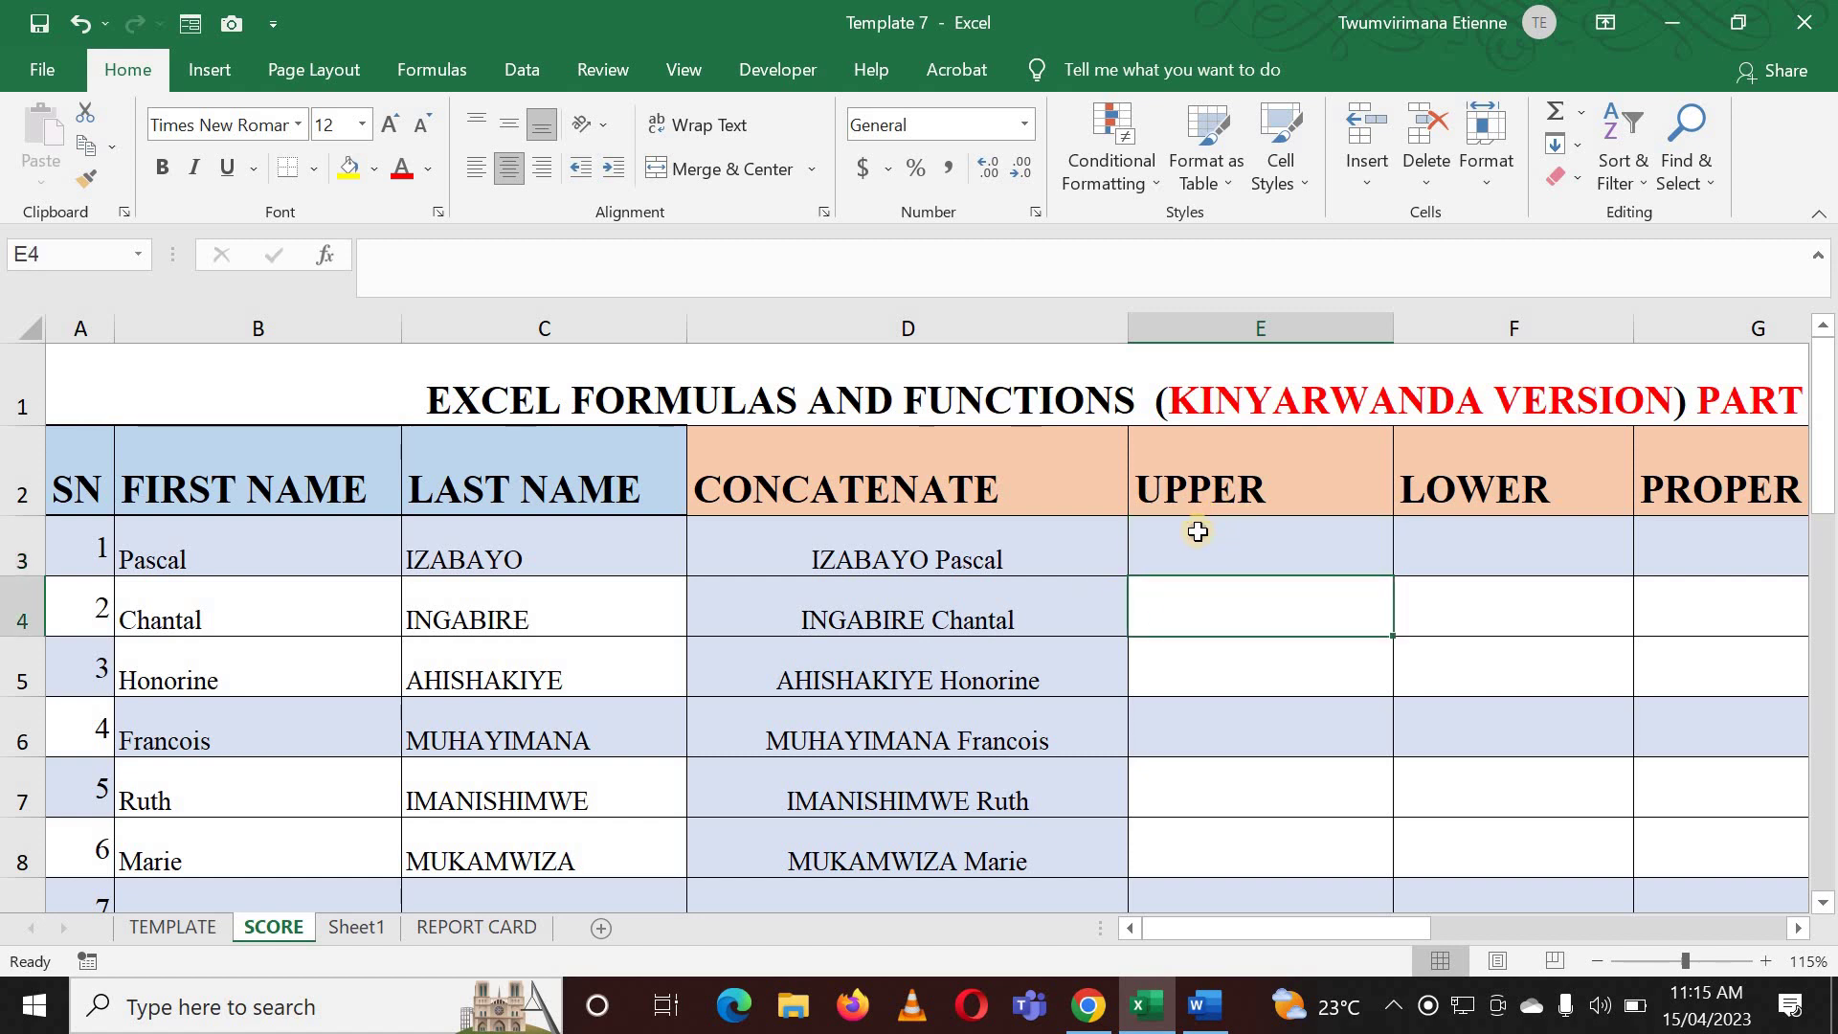
pyautogui.click(1197, 532)
pyautogui.write('=')
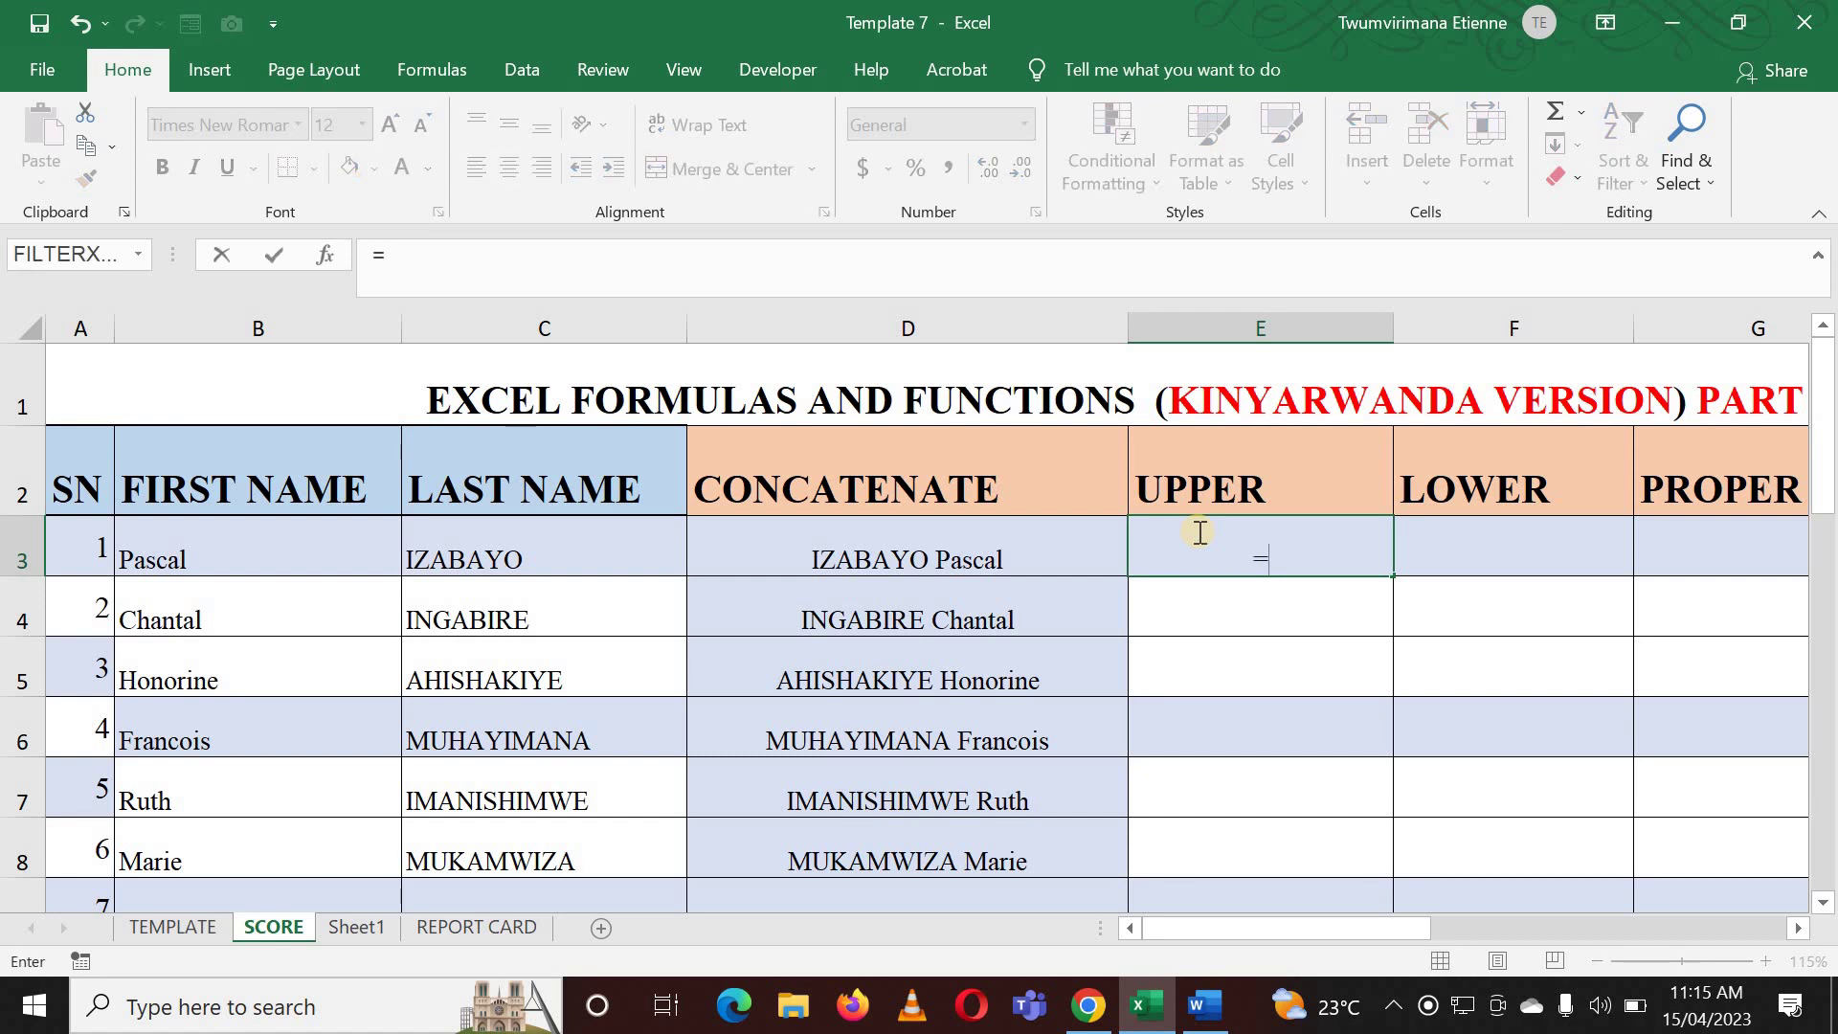
pyautogui.click(1005, 562)
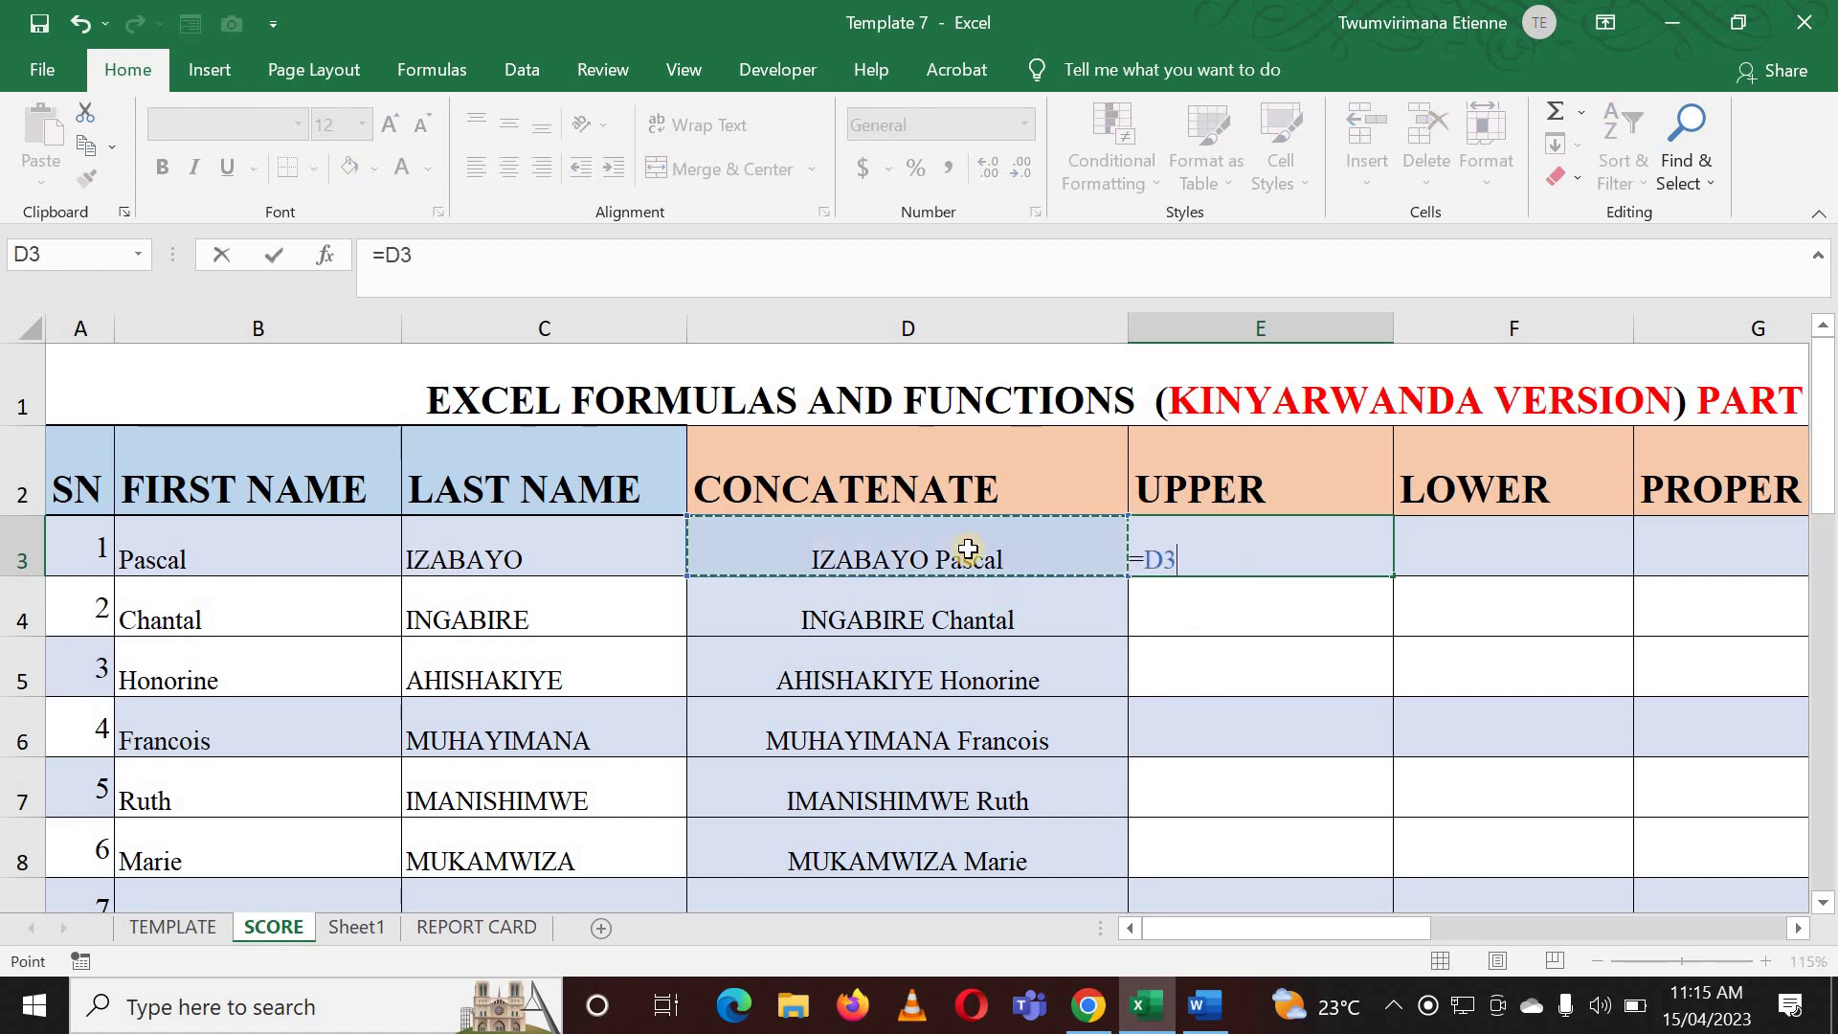
pyautogui.press('BackSpace')
pyautogui.press('BackSpace')
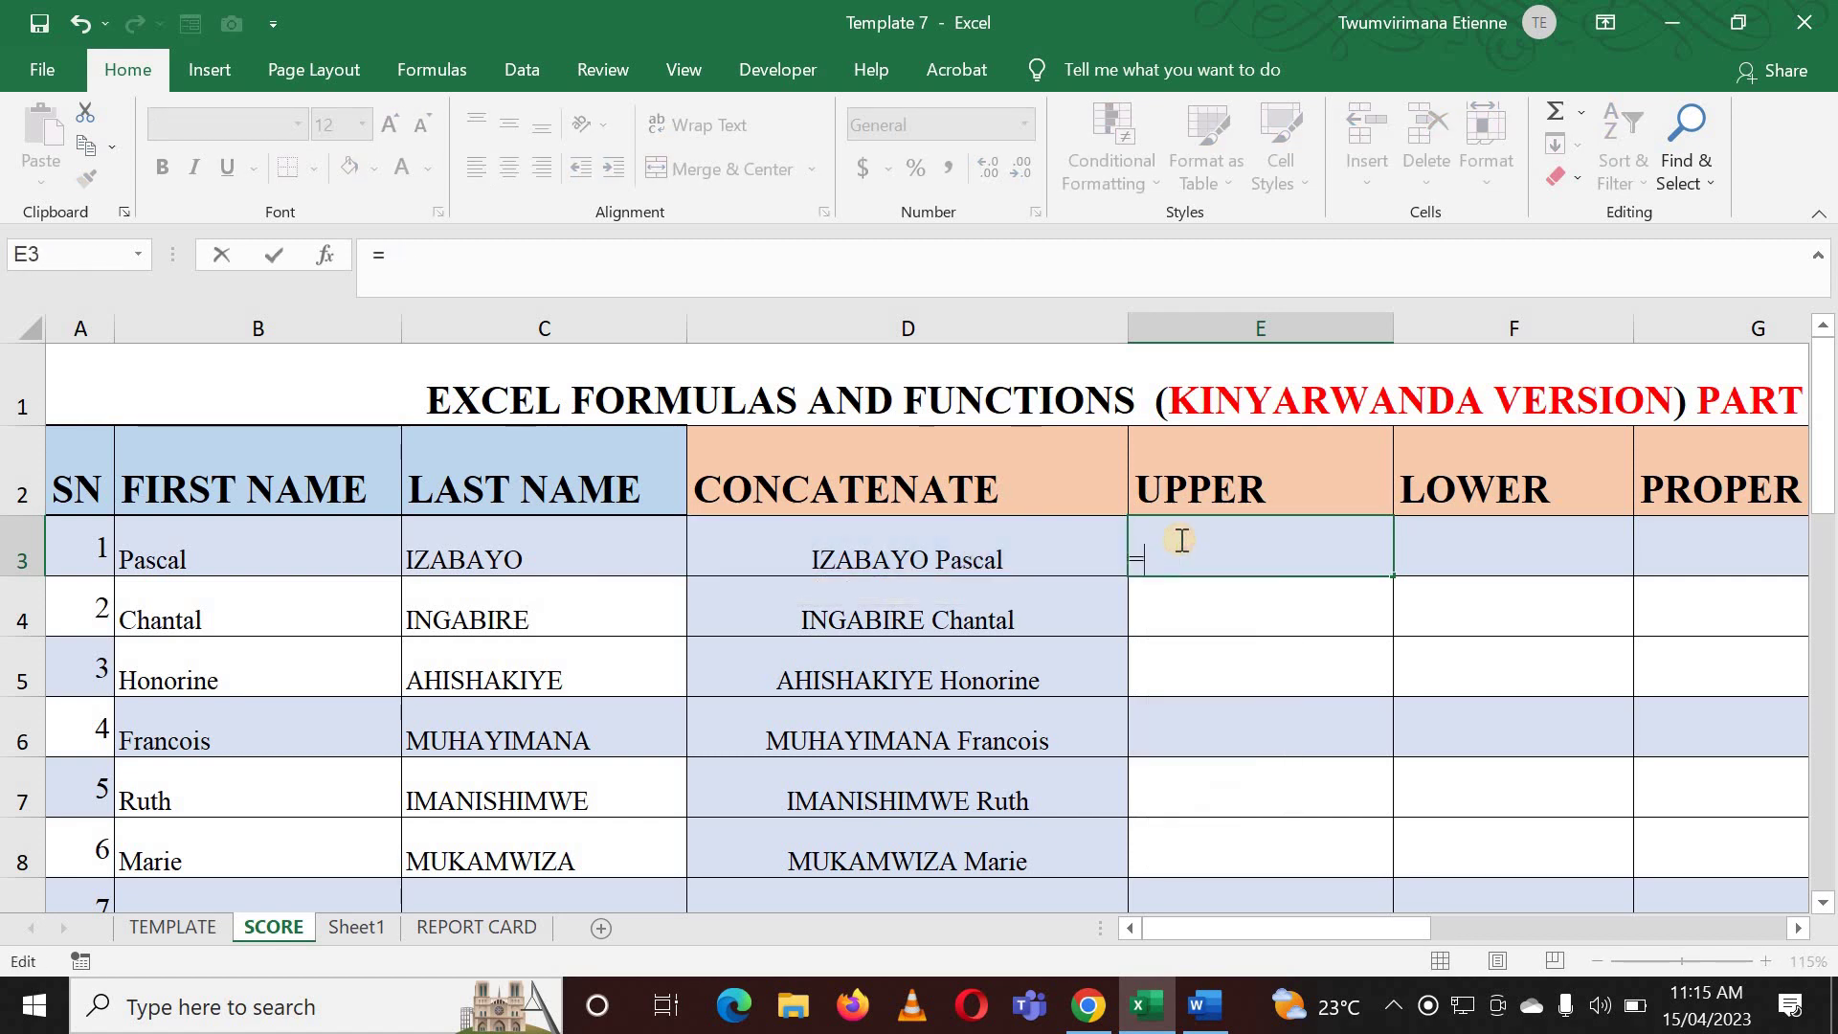
pyautogui.write('UPPE')
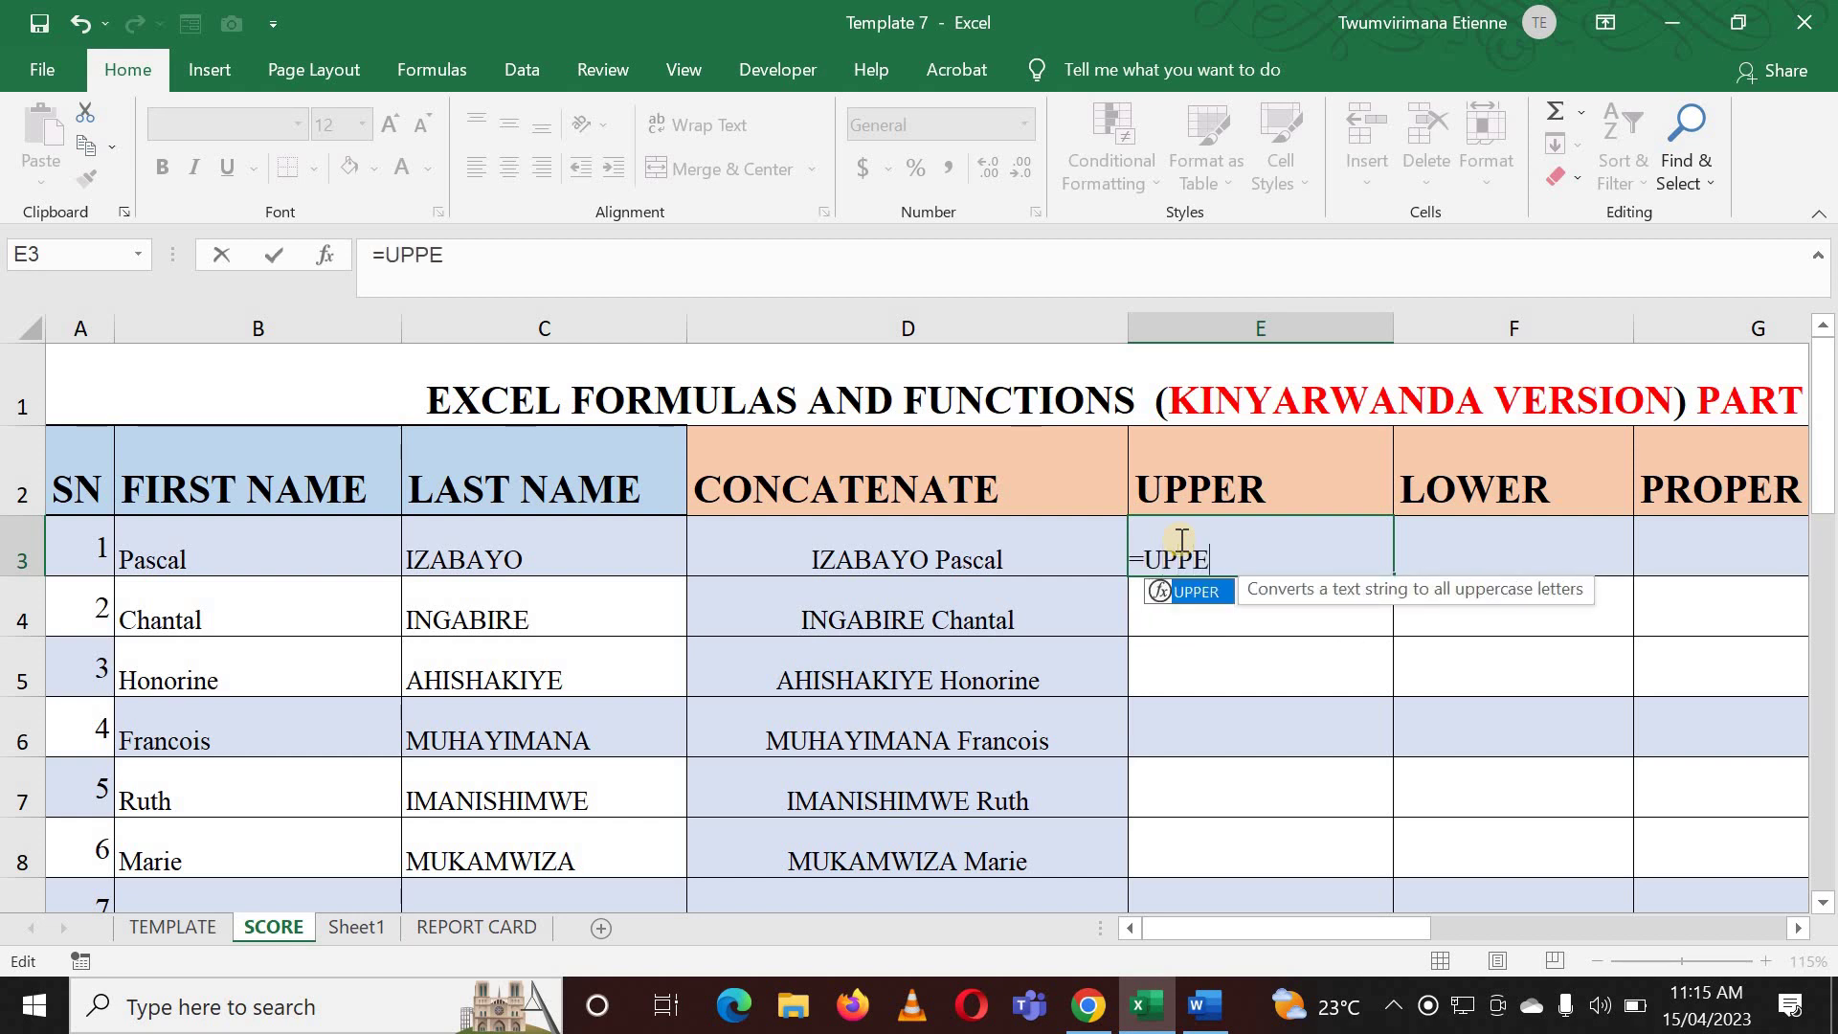
pyautogui.write('R(')
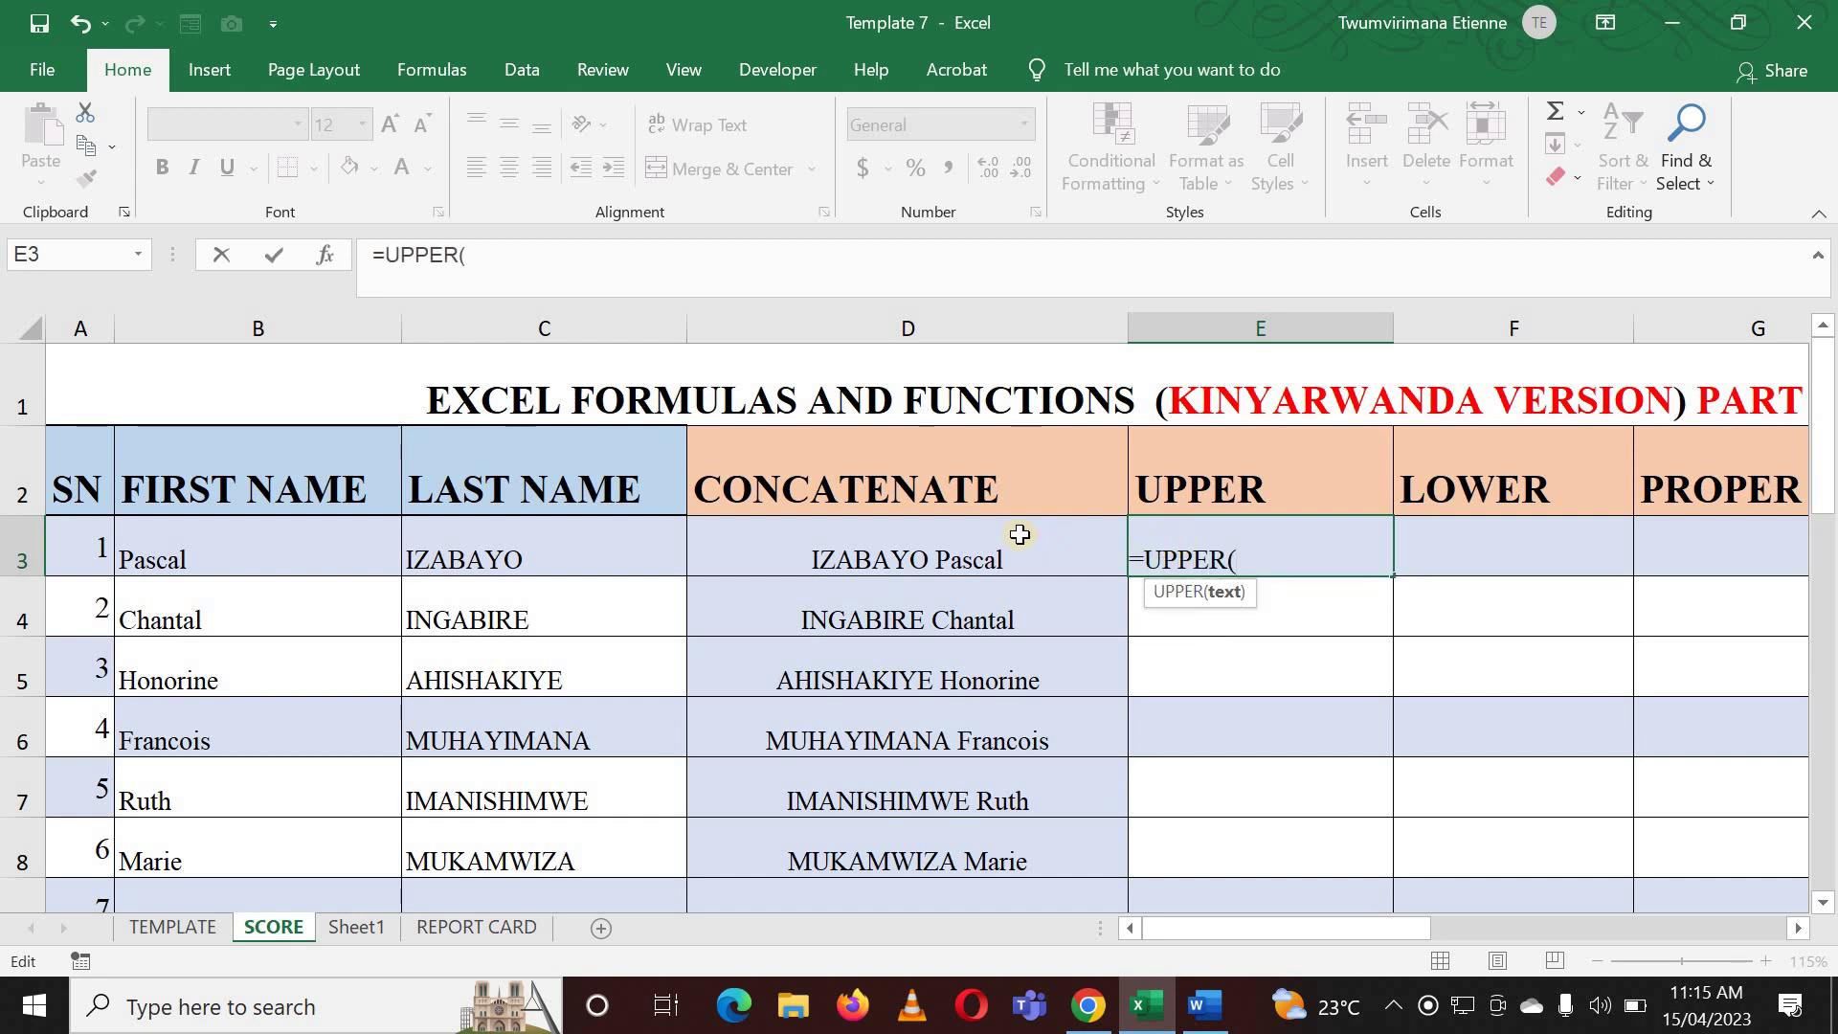
pyautogui.click(1020, 534)
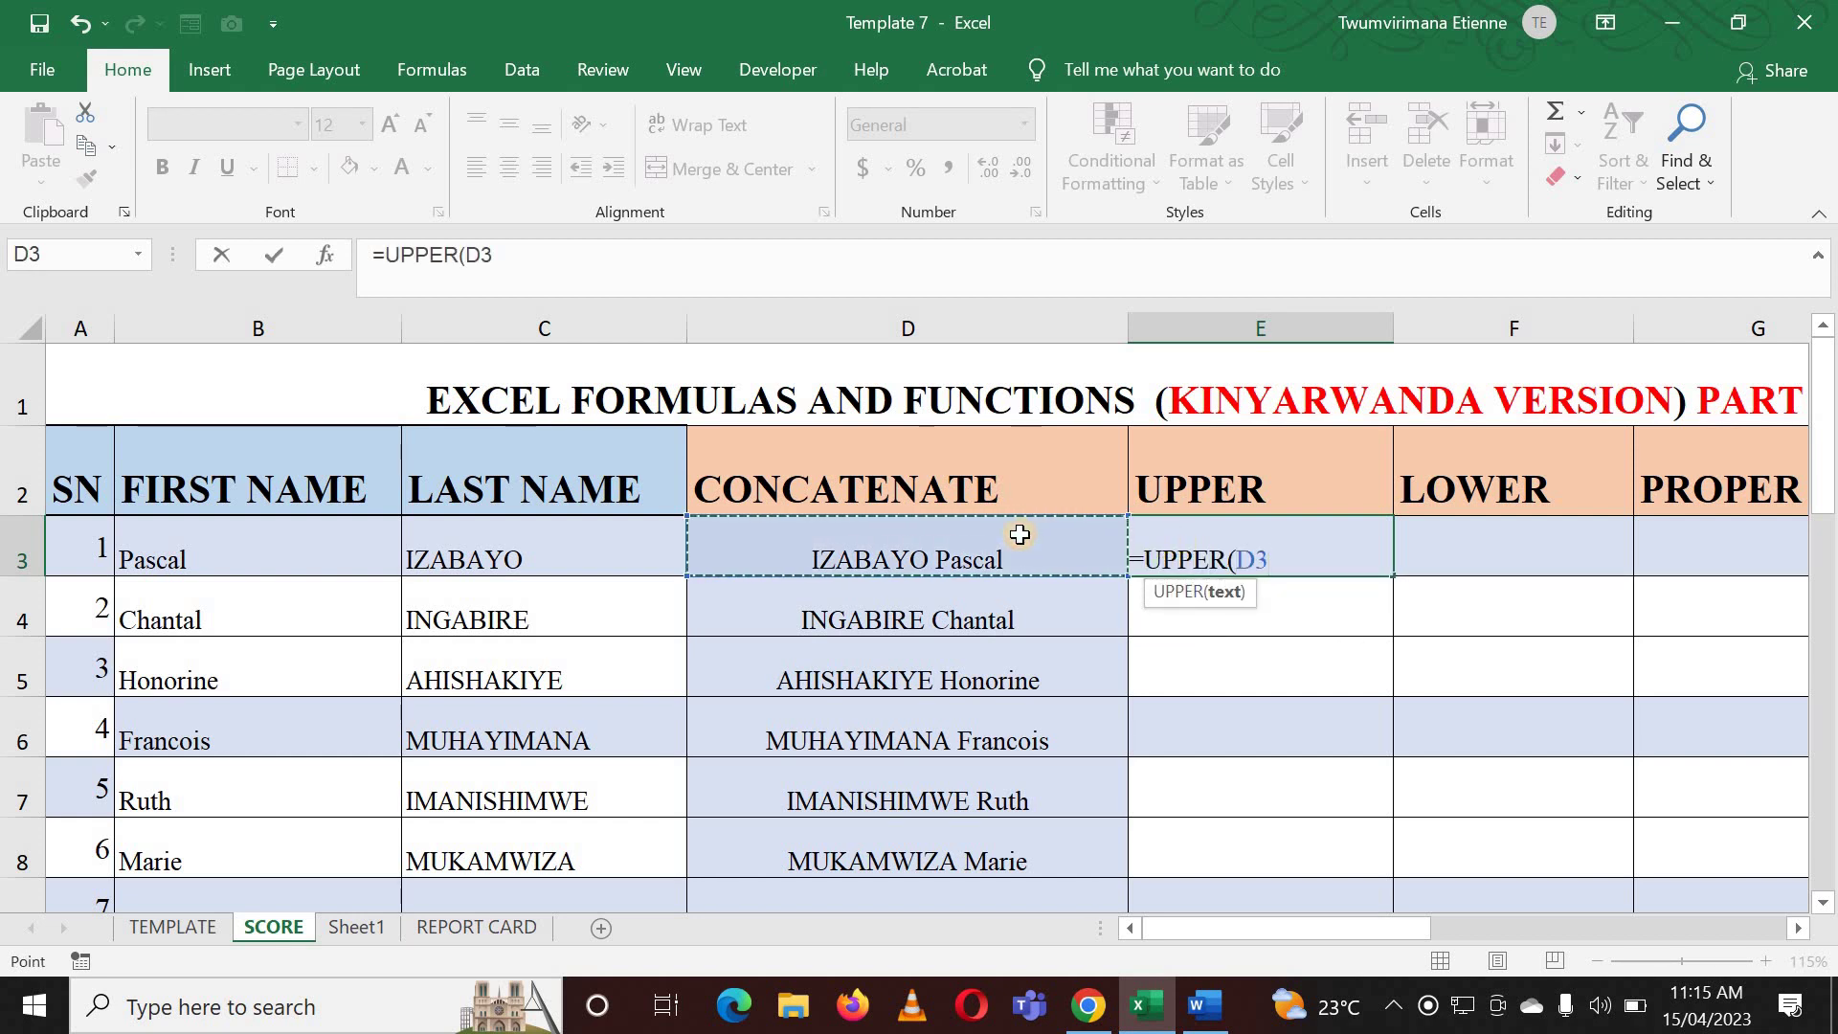
pyautogui.write(')')
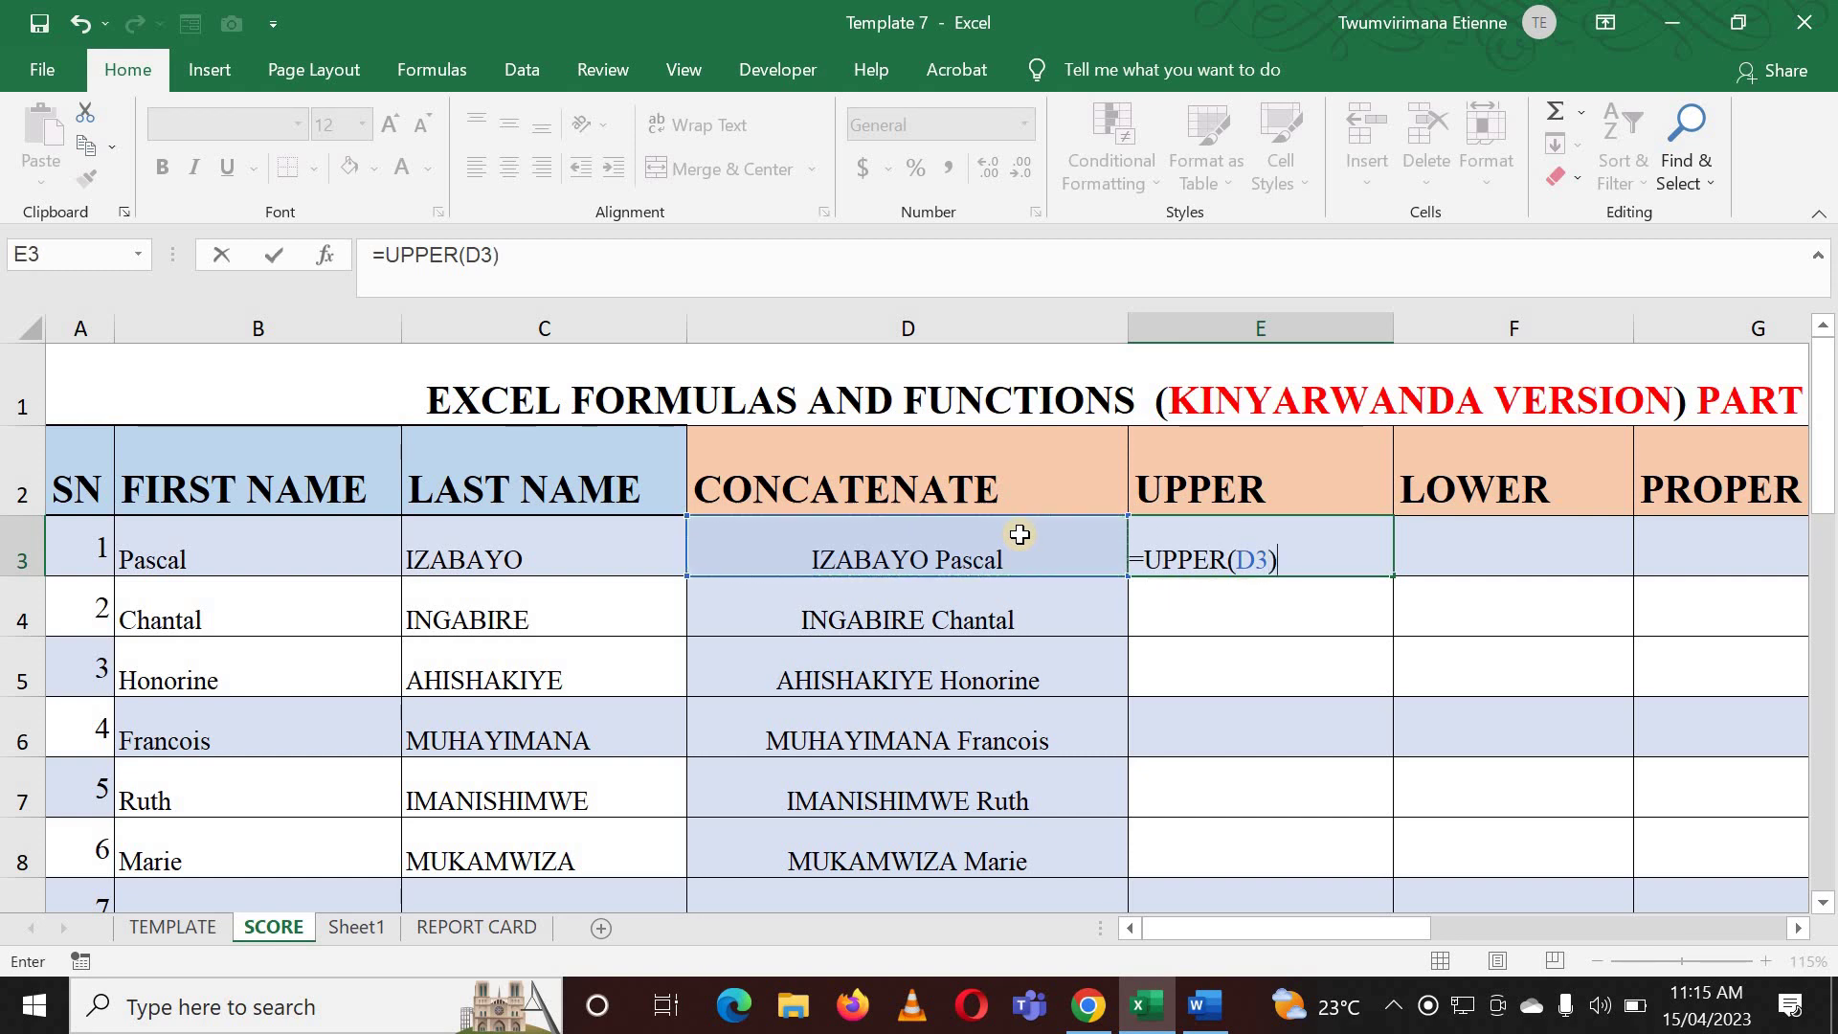
pyautogui.press('Return')
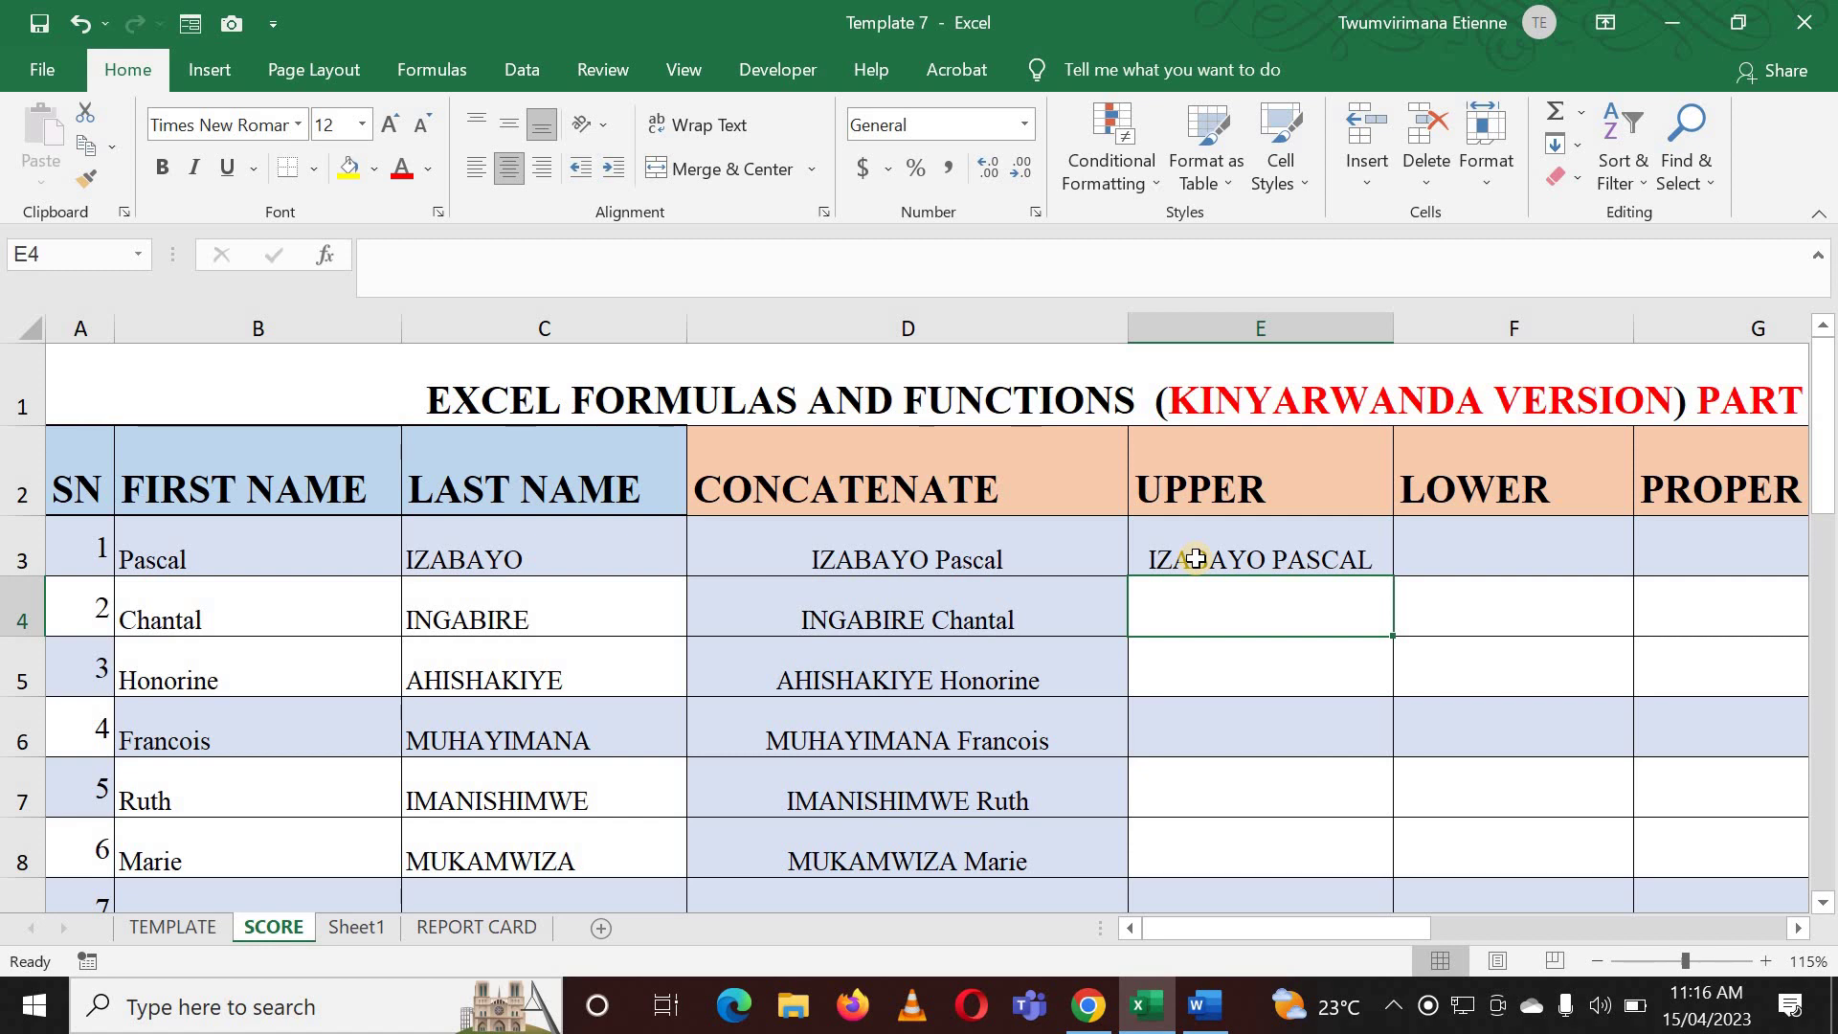
pyautogui.doubleClick(1196, 559)
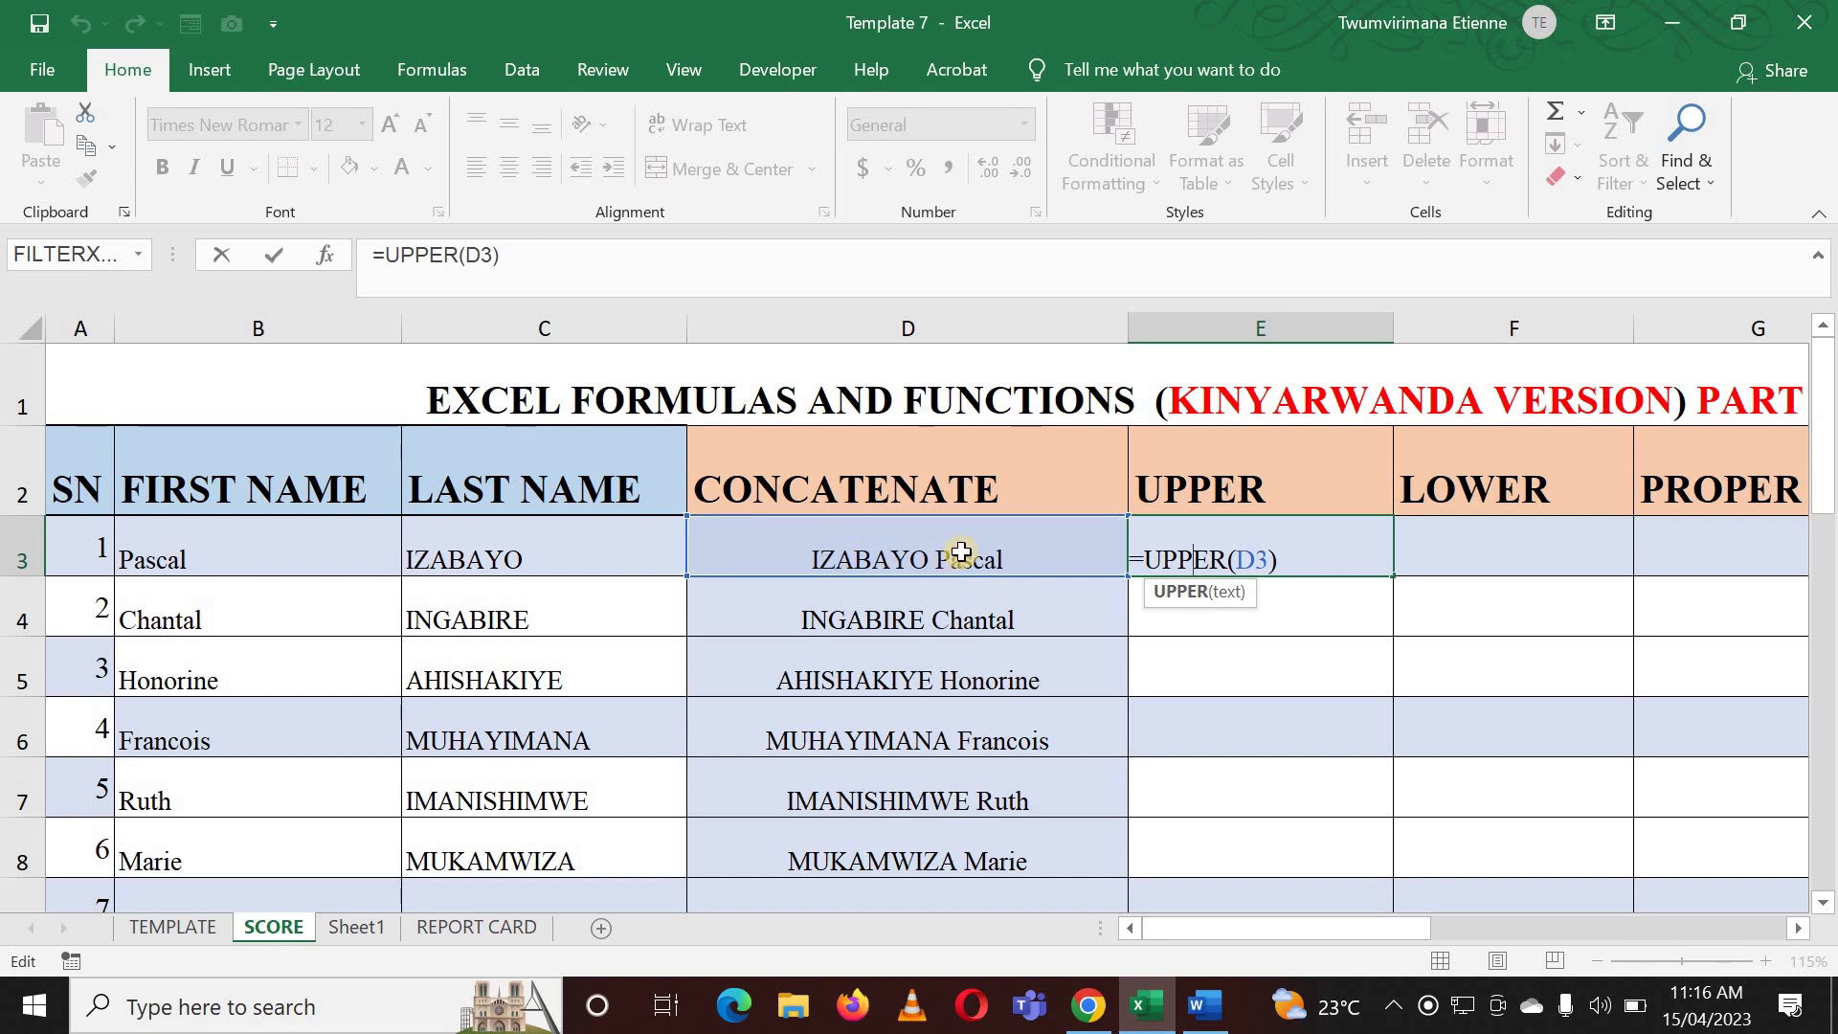
pyautogui.press('Return')
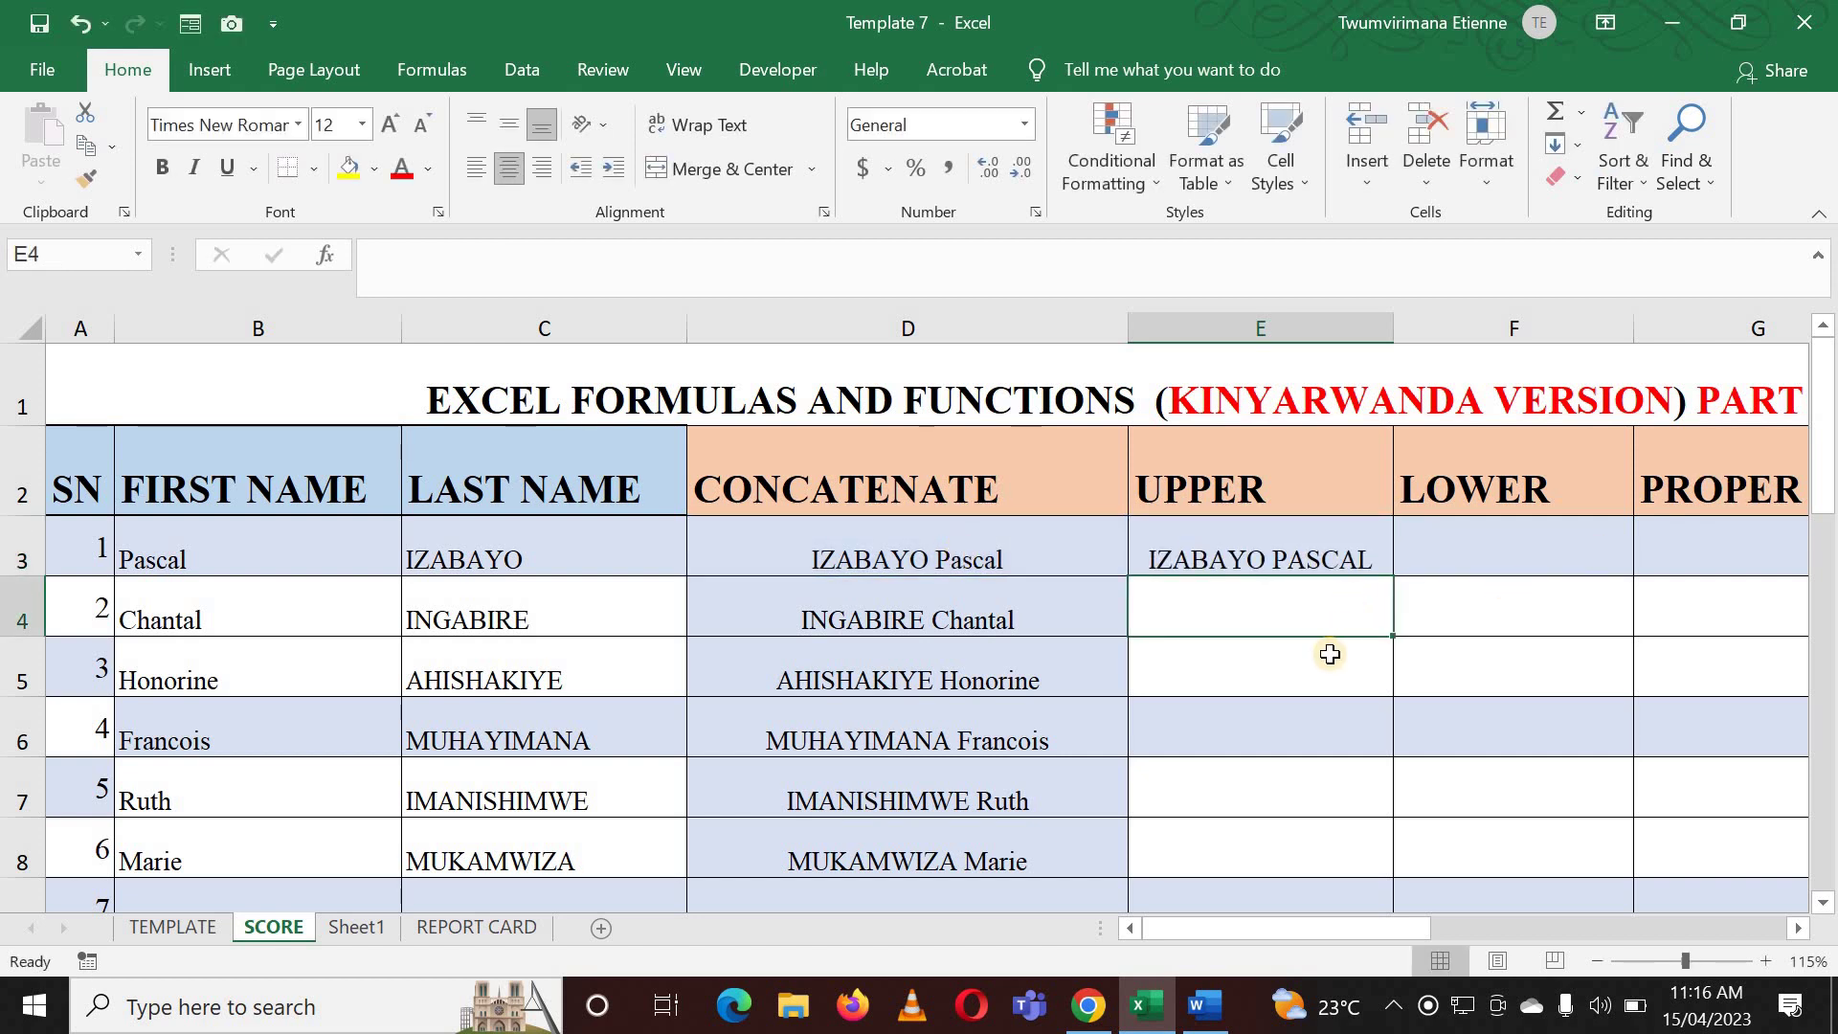
pyautogui.click(1354, 562)
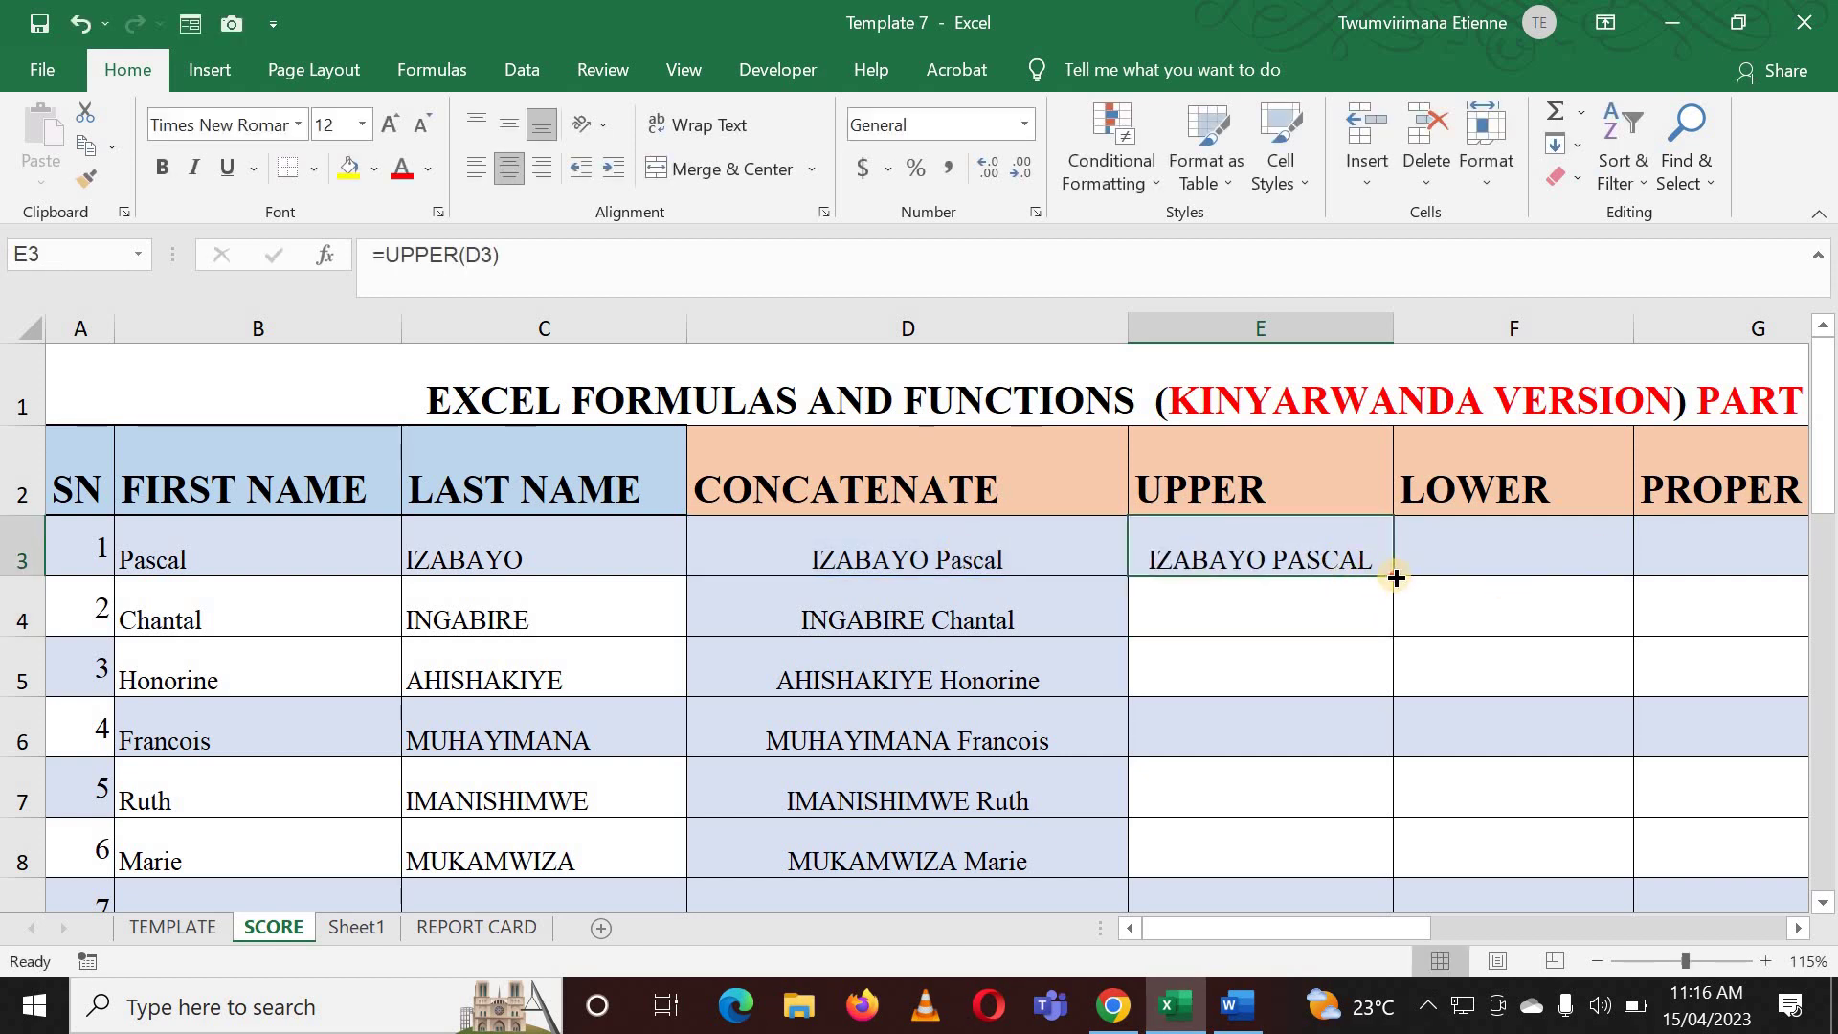
# Step: Fill the UPPER formula from E3 down to E8 and widen column E to fit the names
pyautogui.doubleClick(1399, 579)
pyautogui.click(1433, 605)
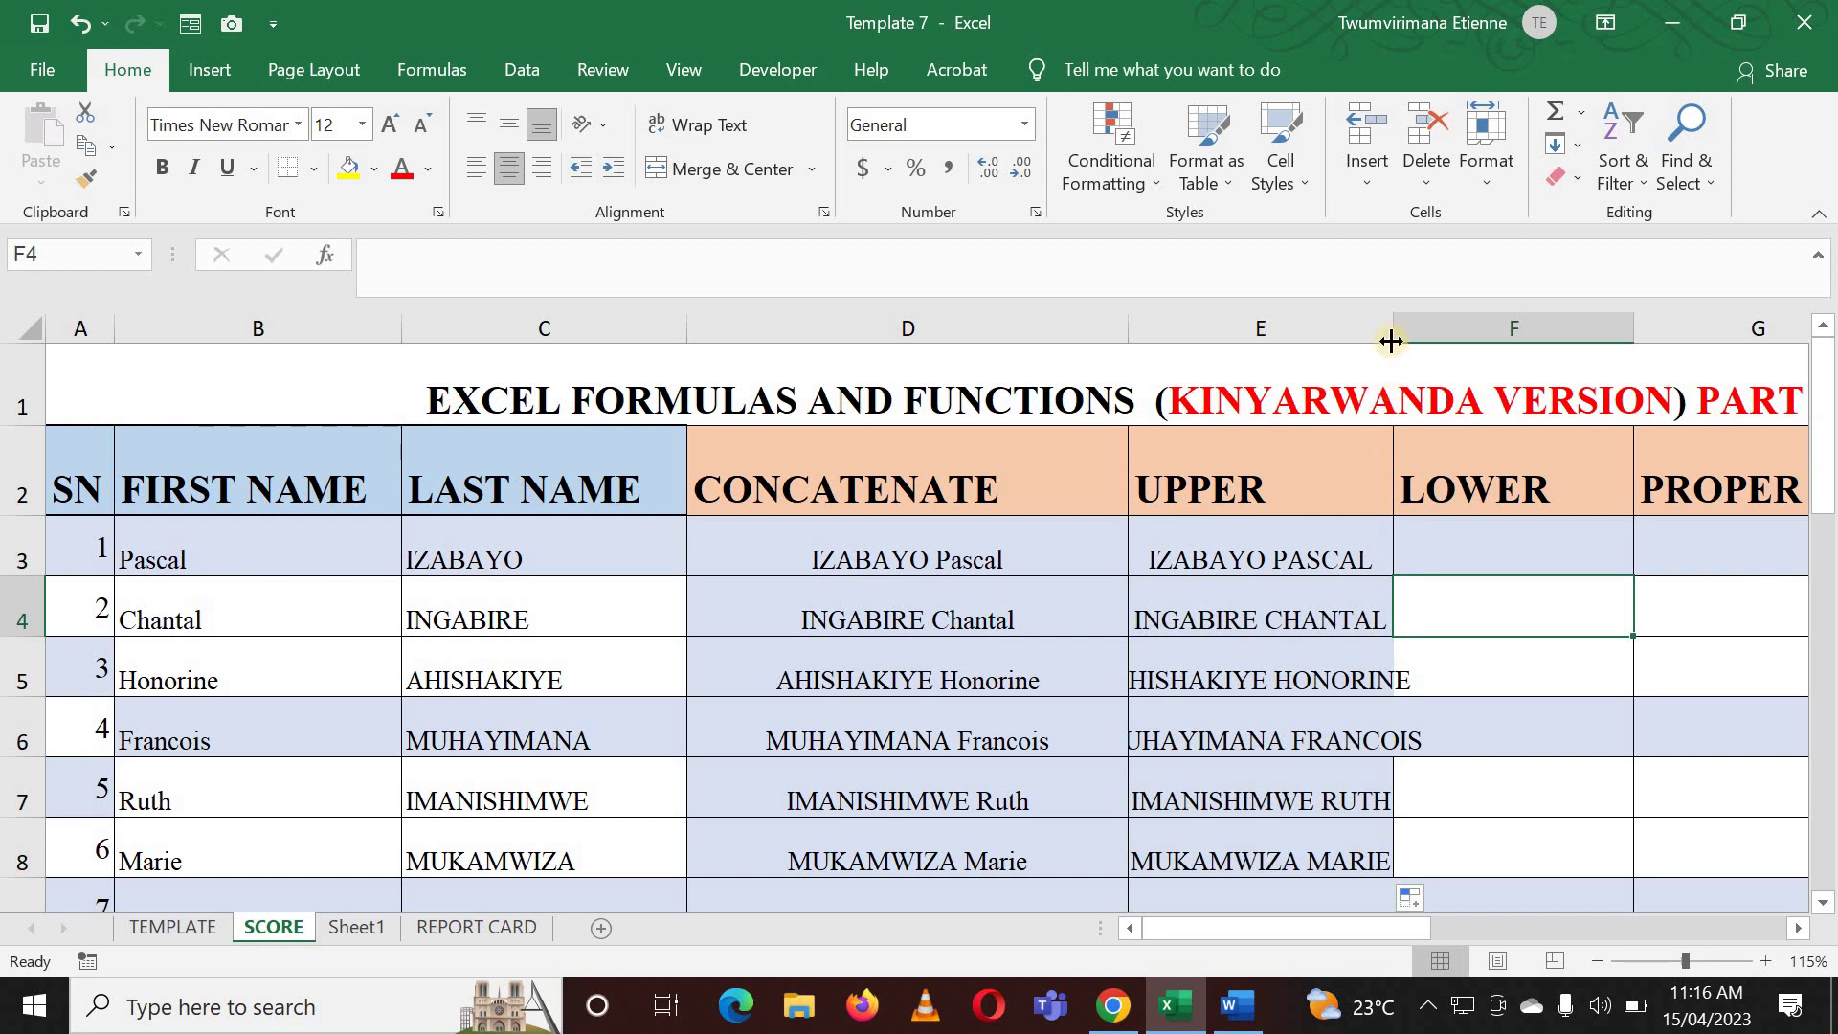
pyautogui.moveTo(1394, 328); pyautogui.dragTo(1468, 328)
pyautogui.click(1441, 732)
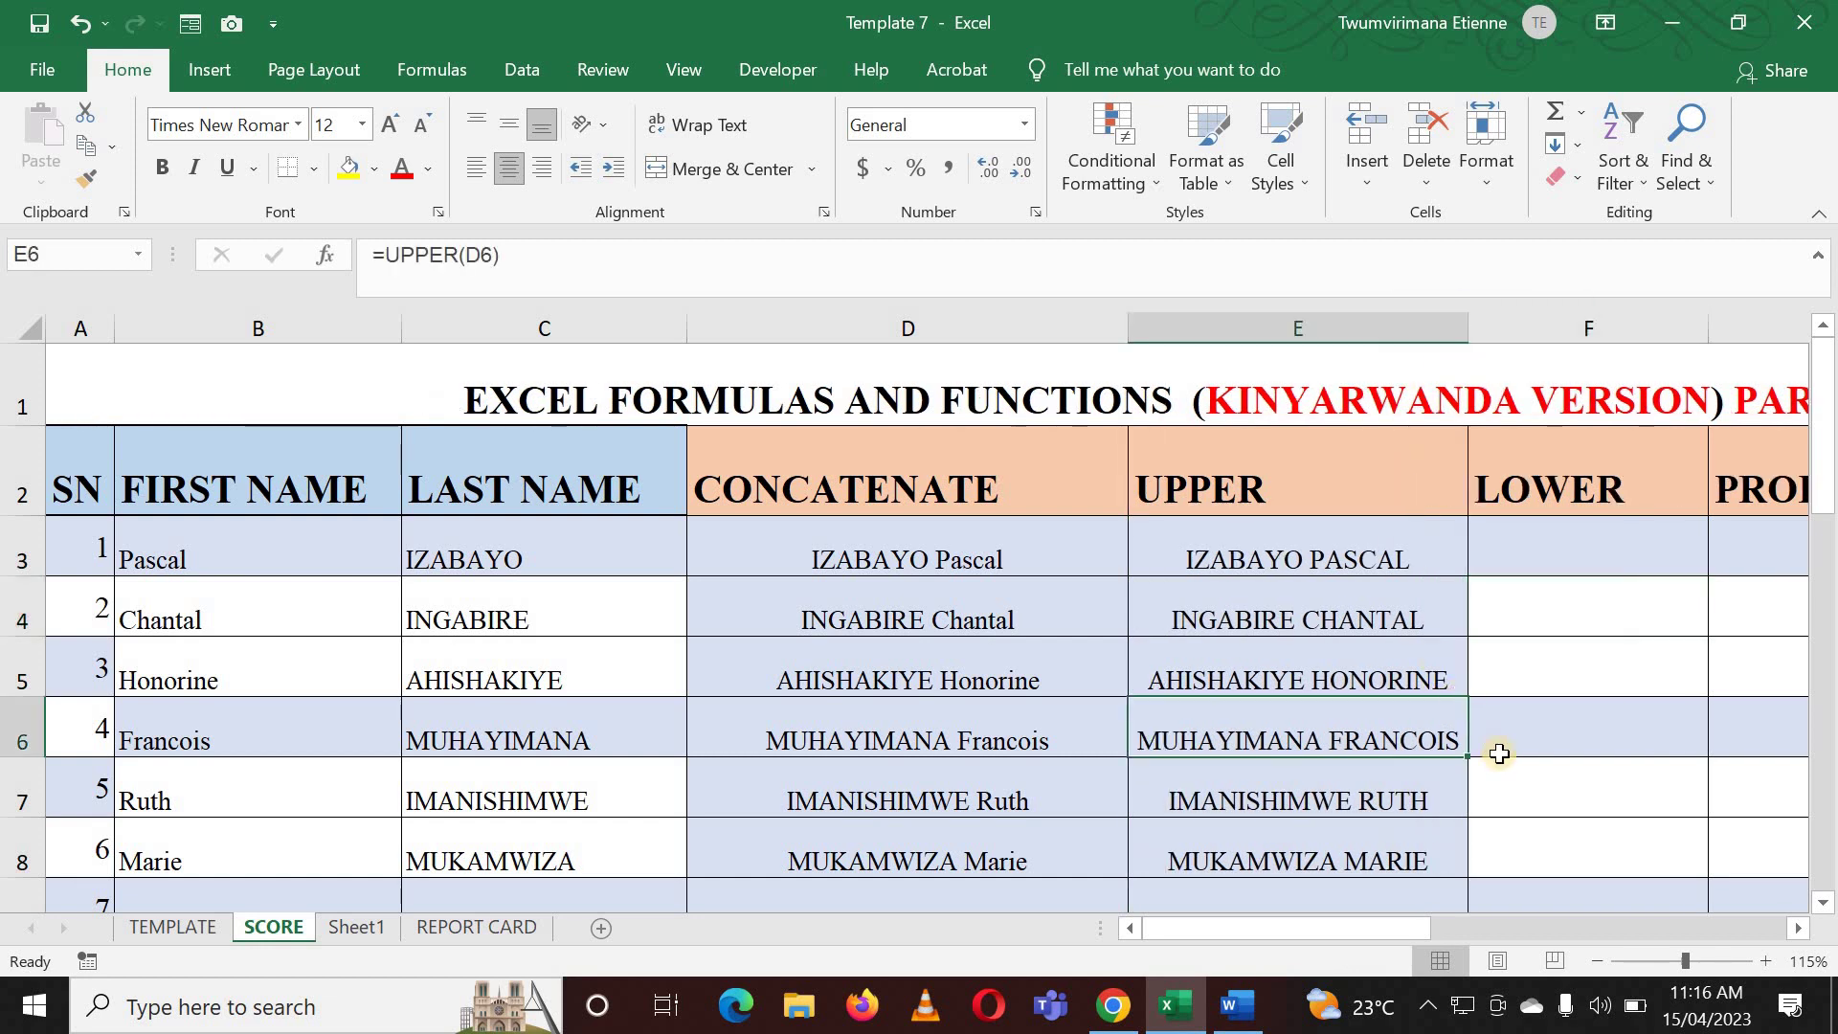
pyautogui.click(1502, 751)
pyautogui.click(1382, 802)
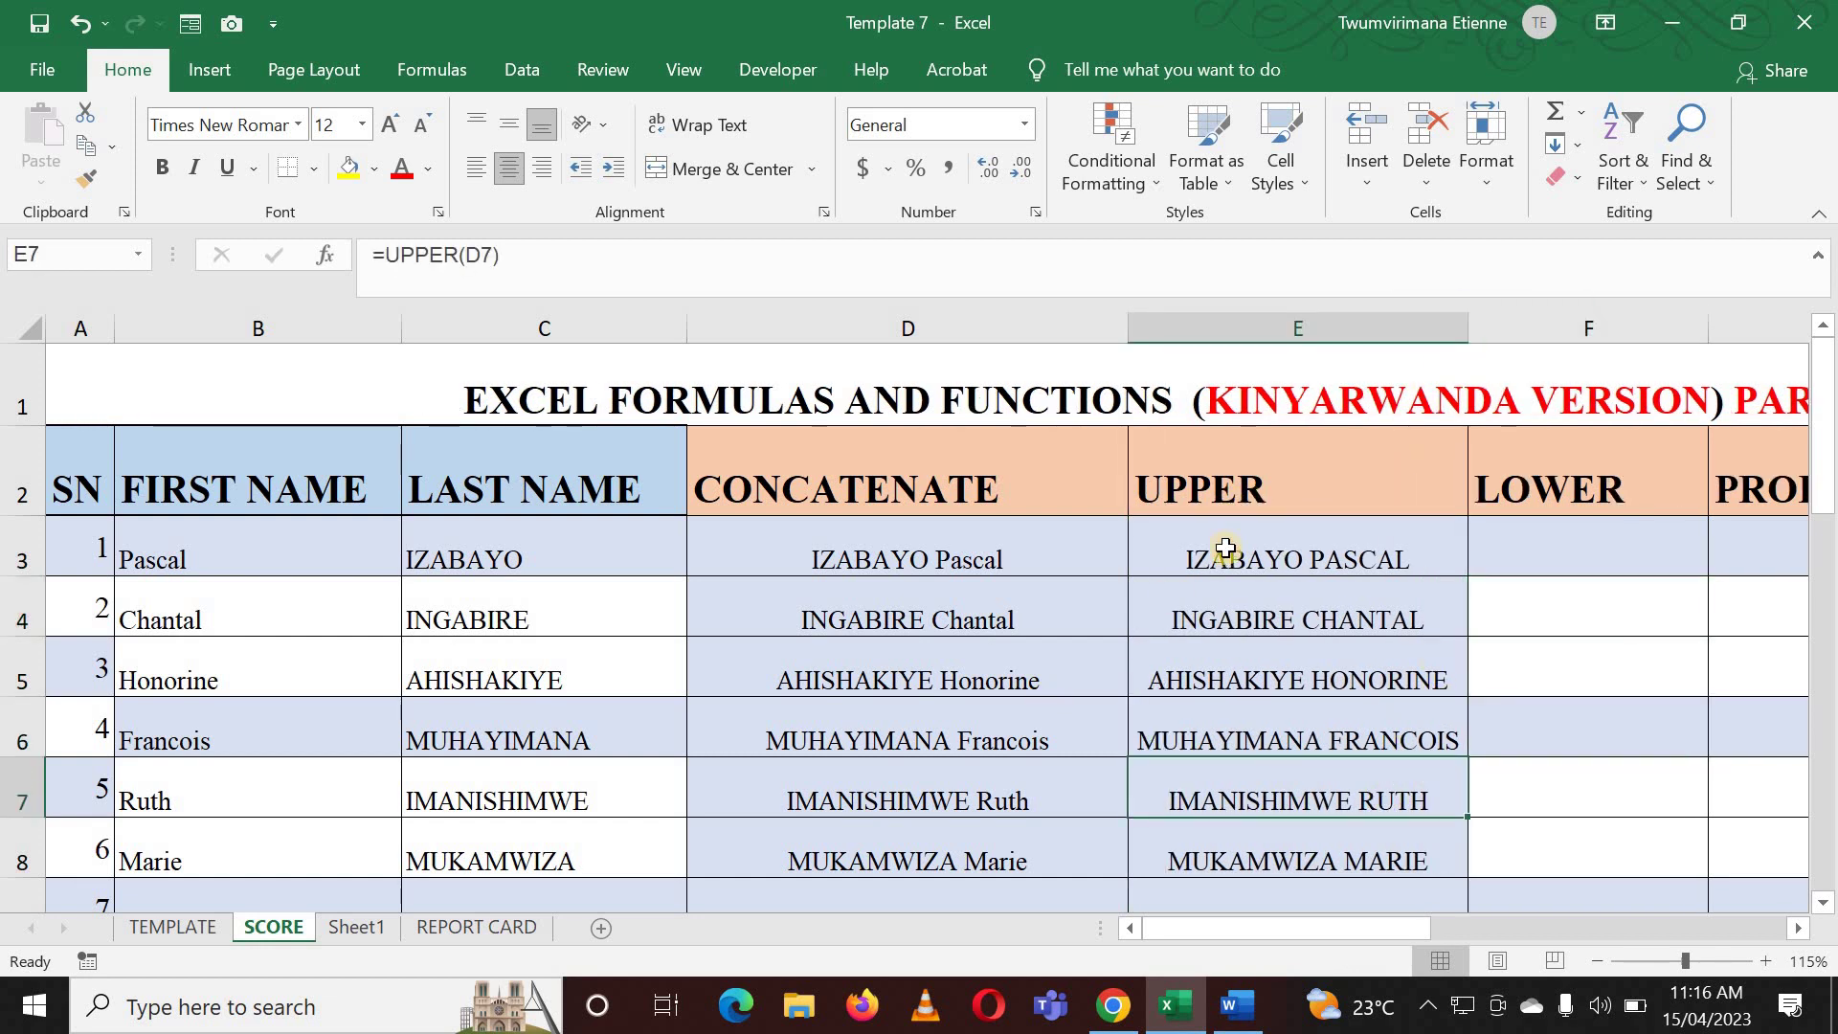
pyautogui.moveTo(1220, 555); pyautogui.dragTo(1235, 847)
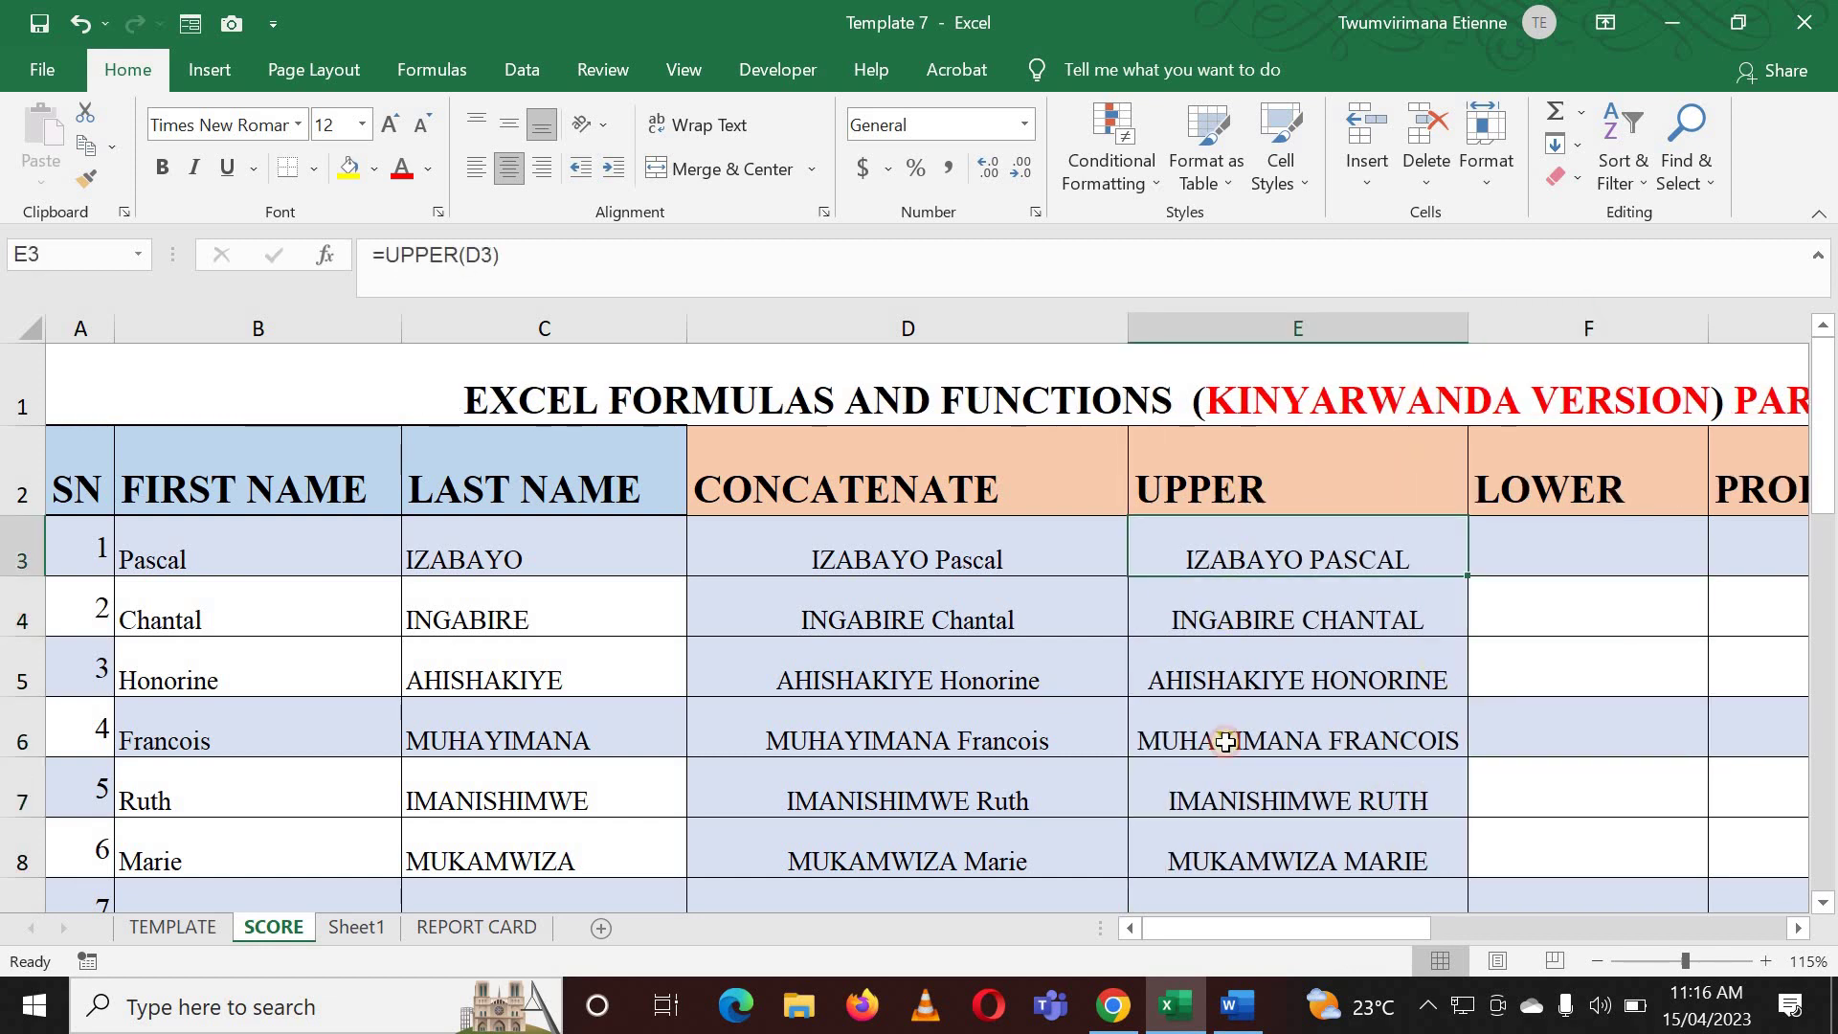
pyautogui.click(1513, 623)
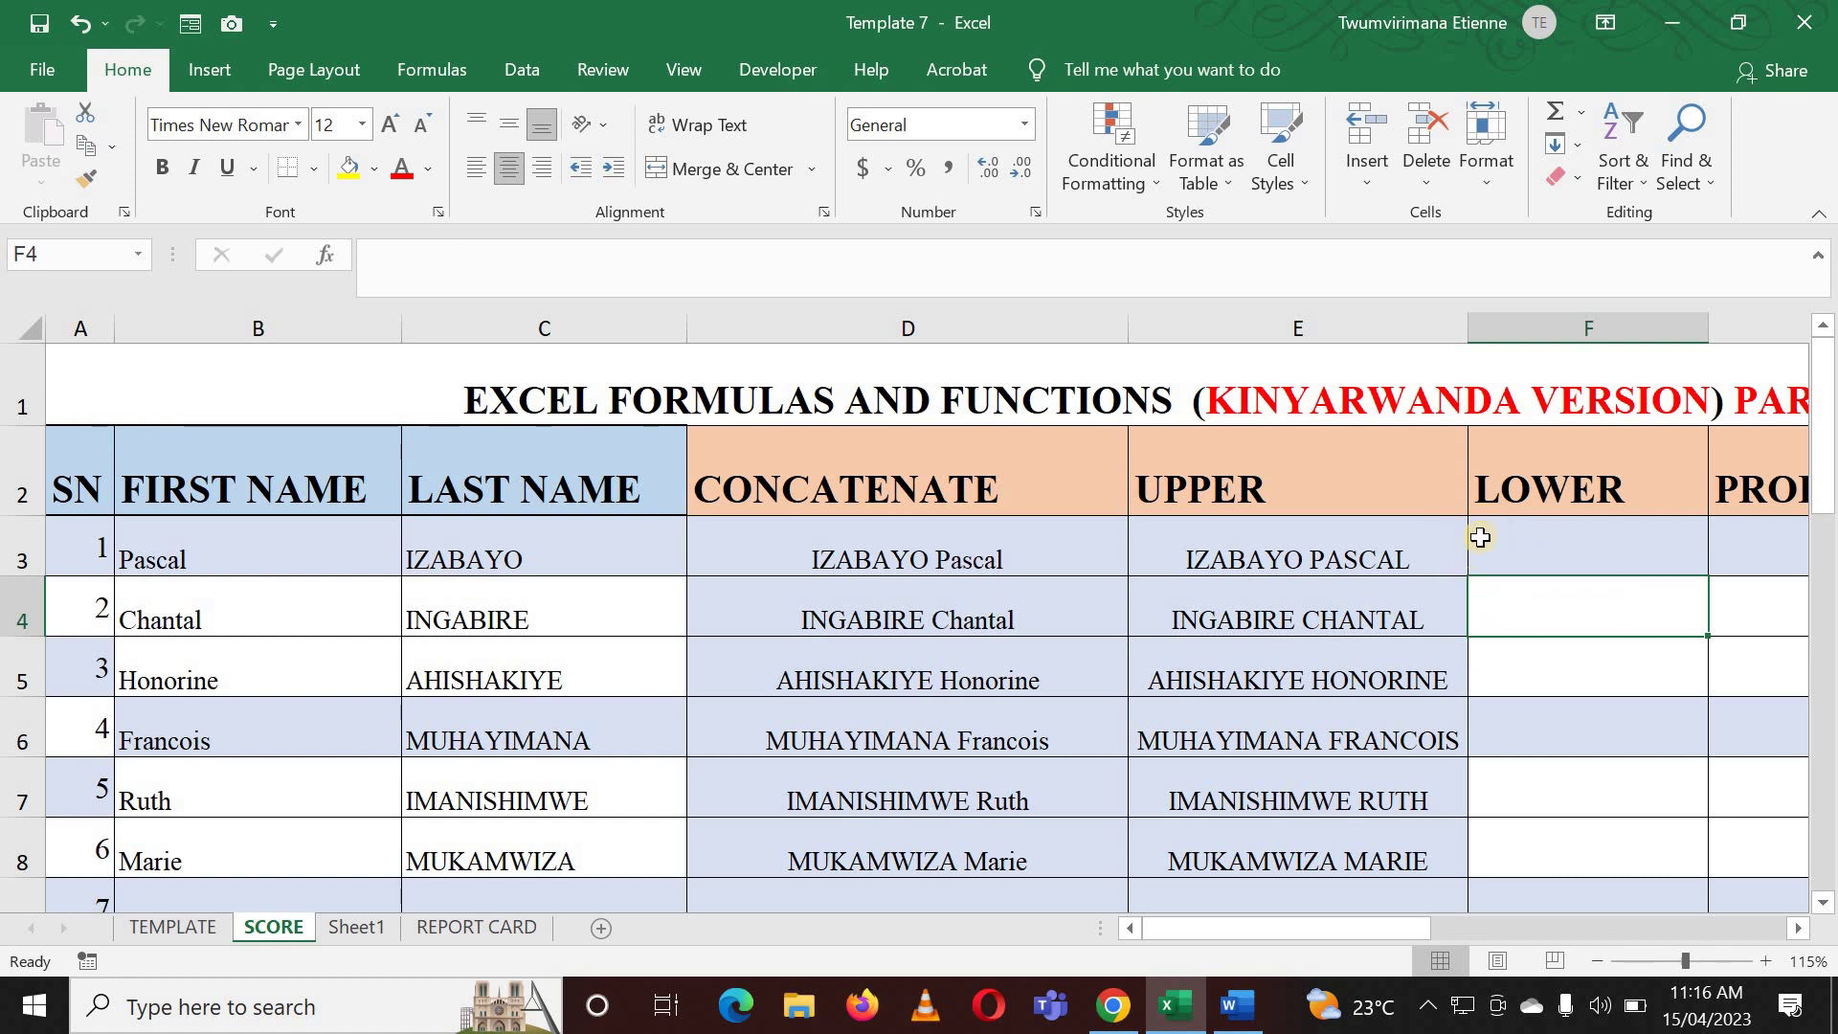
pyautogui.click(1584, 552)
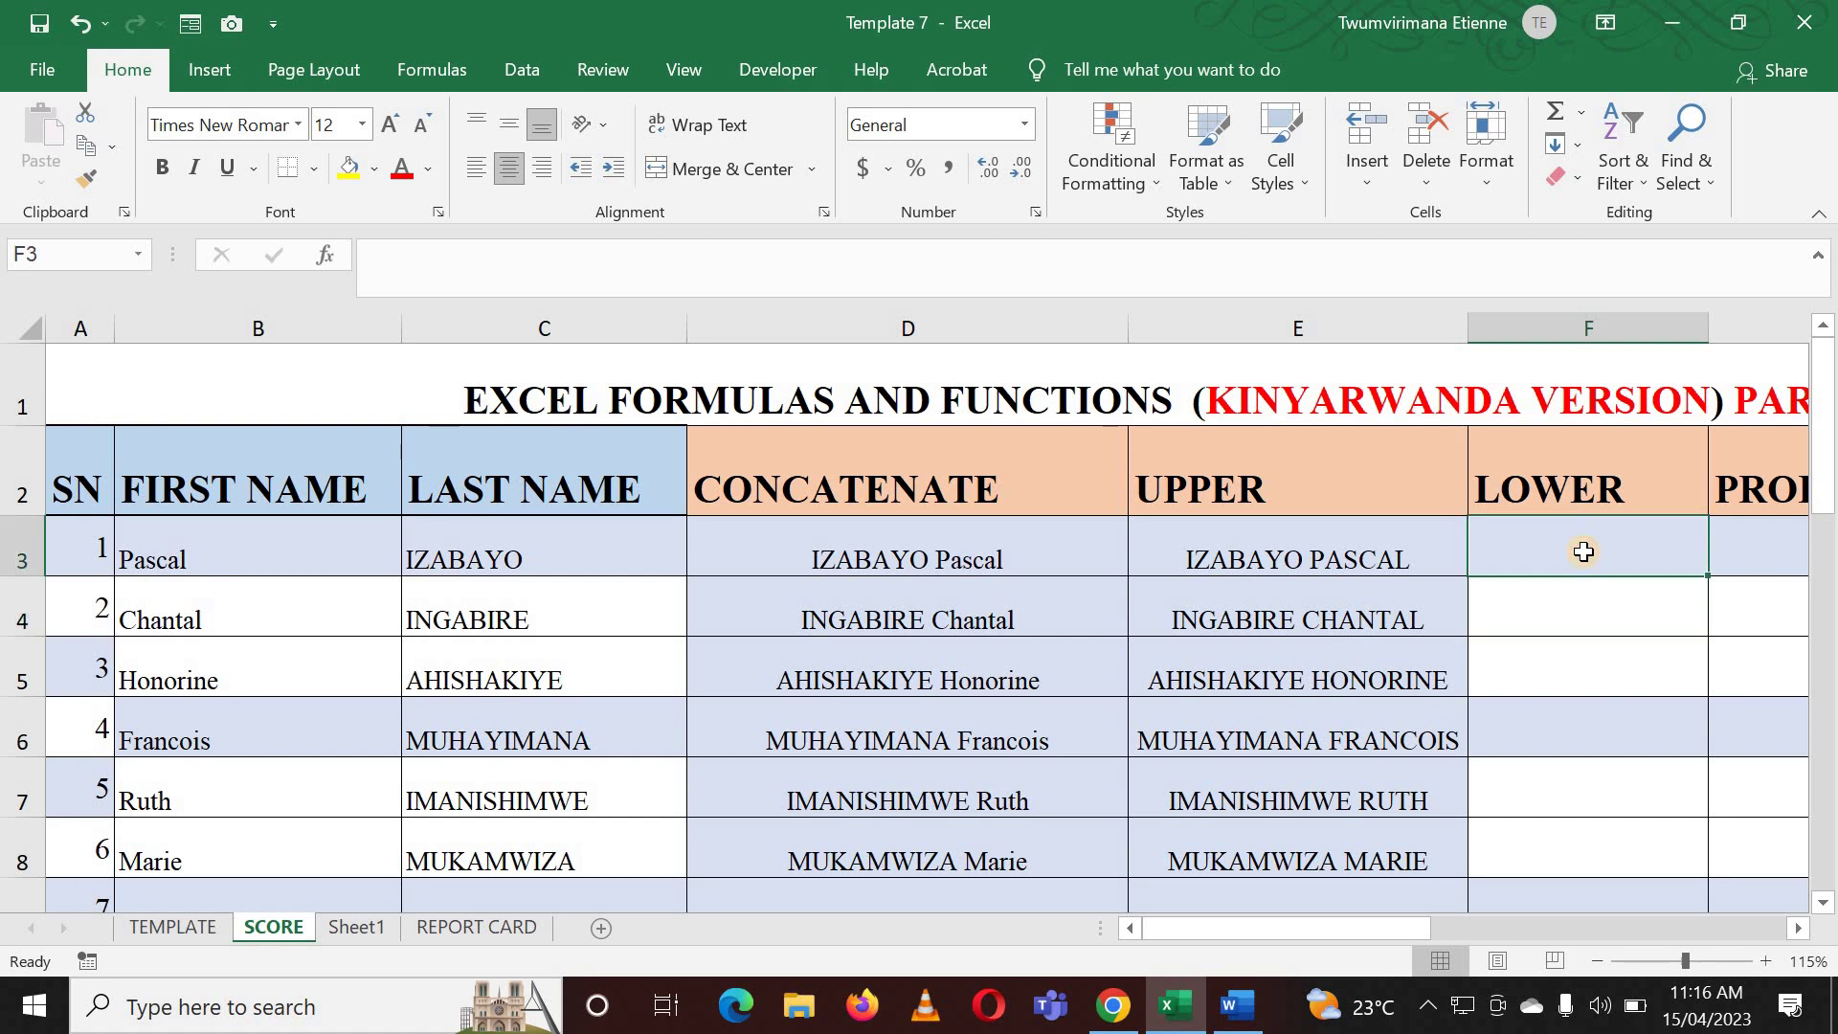
pyautogui.write('=')
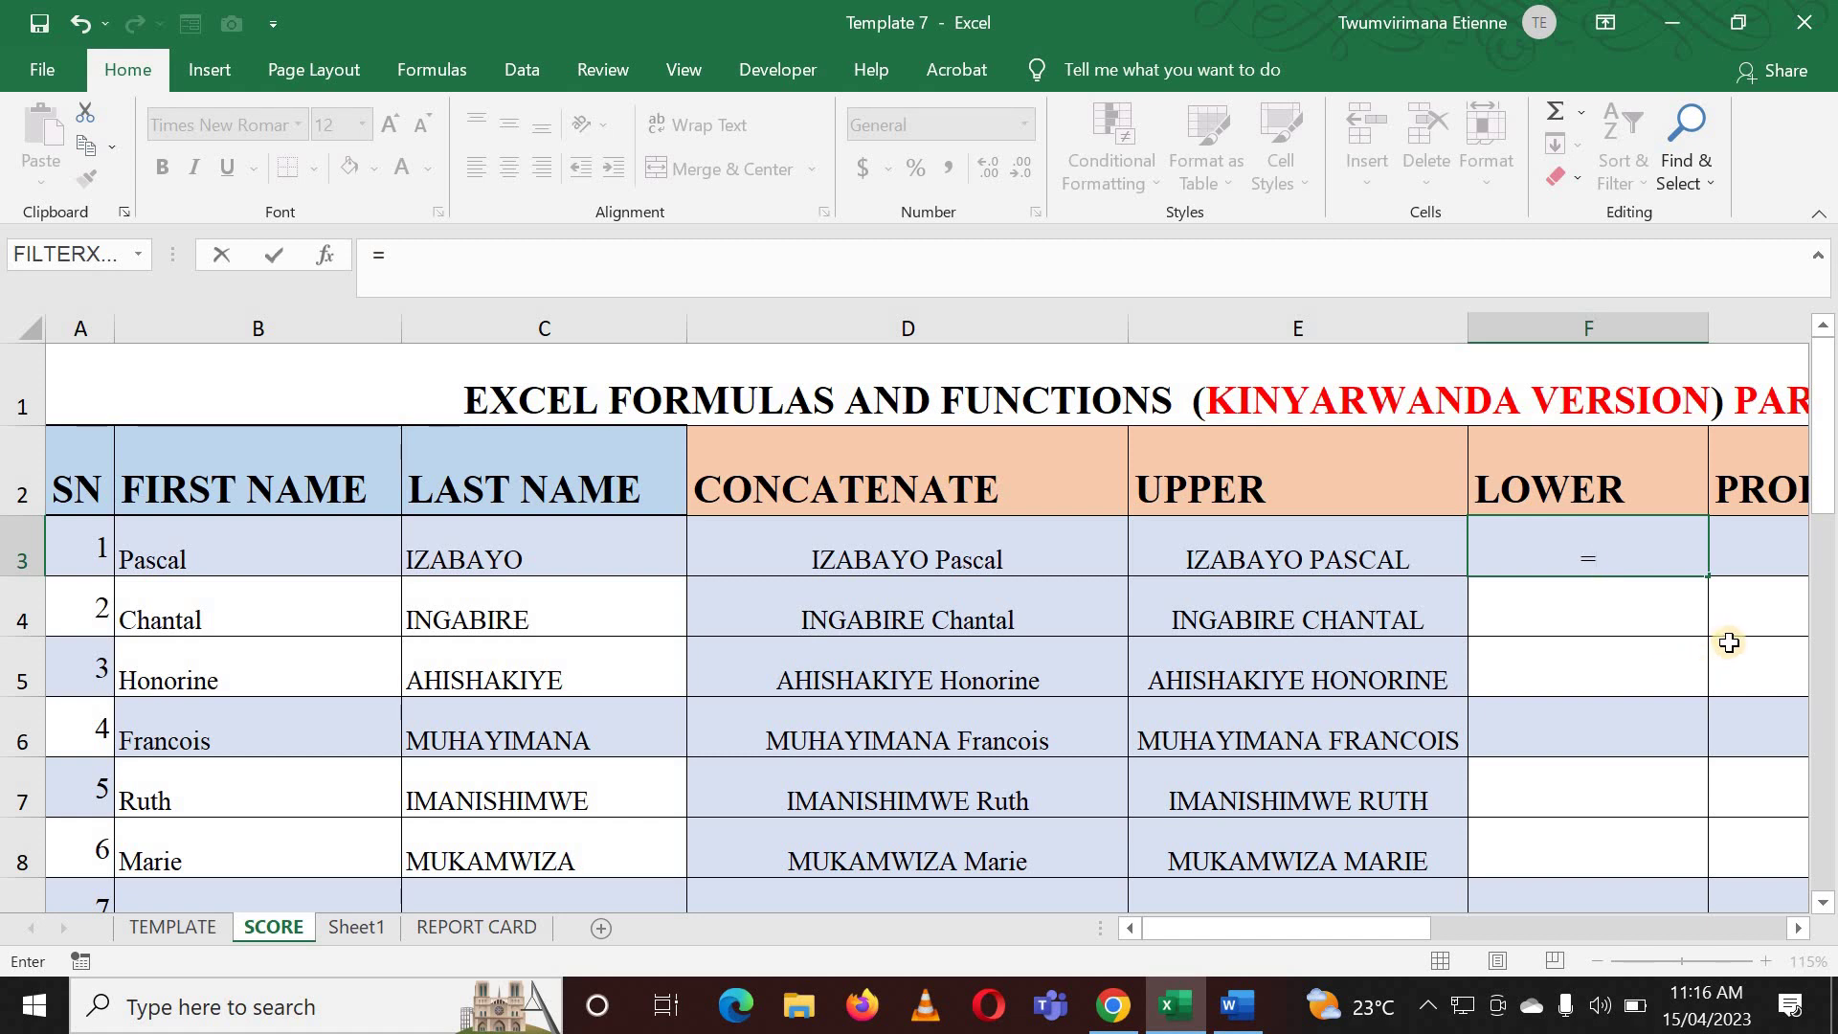
pyautogui.write('LO')
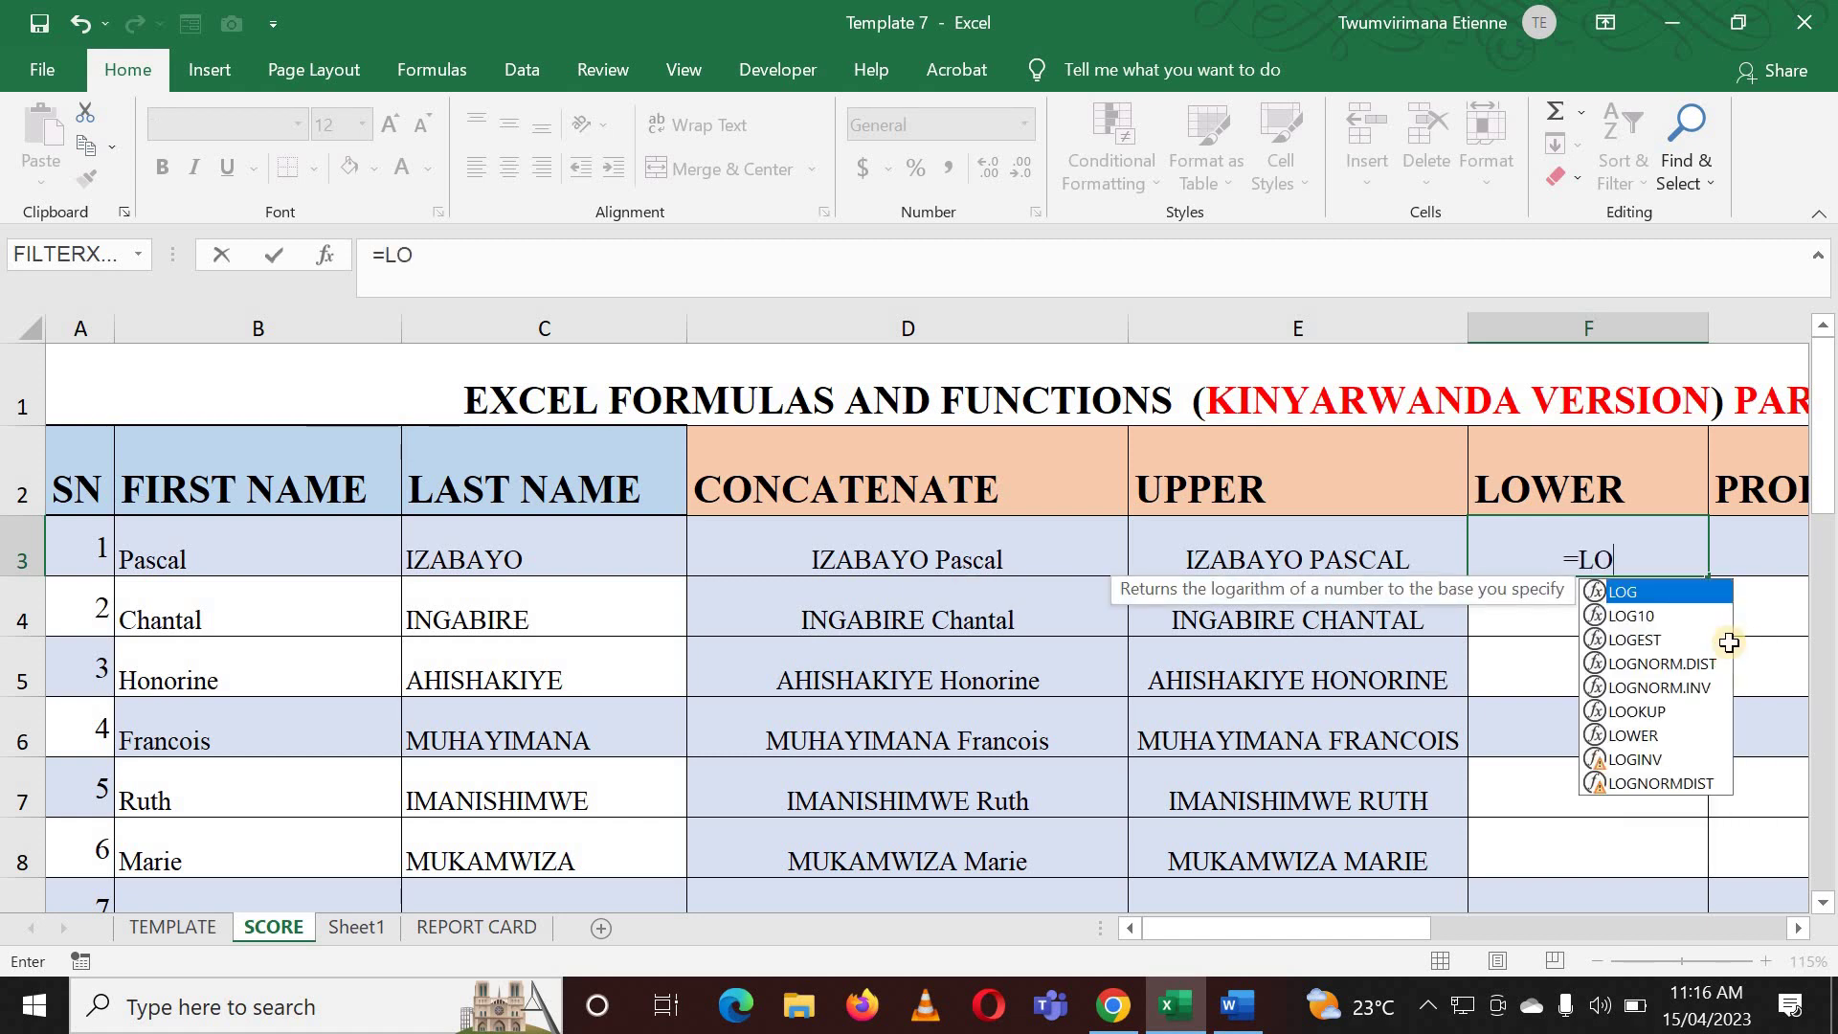
pyautogui.write('WER')
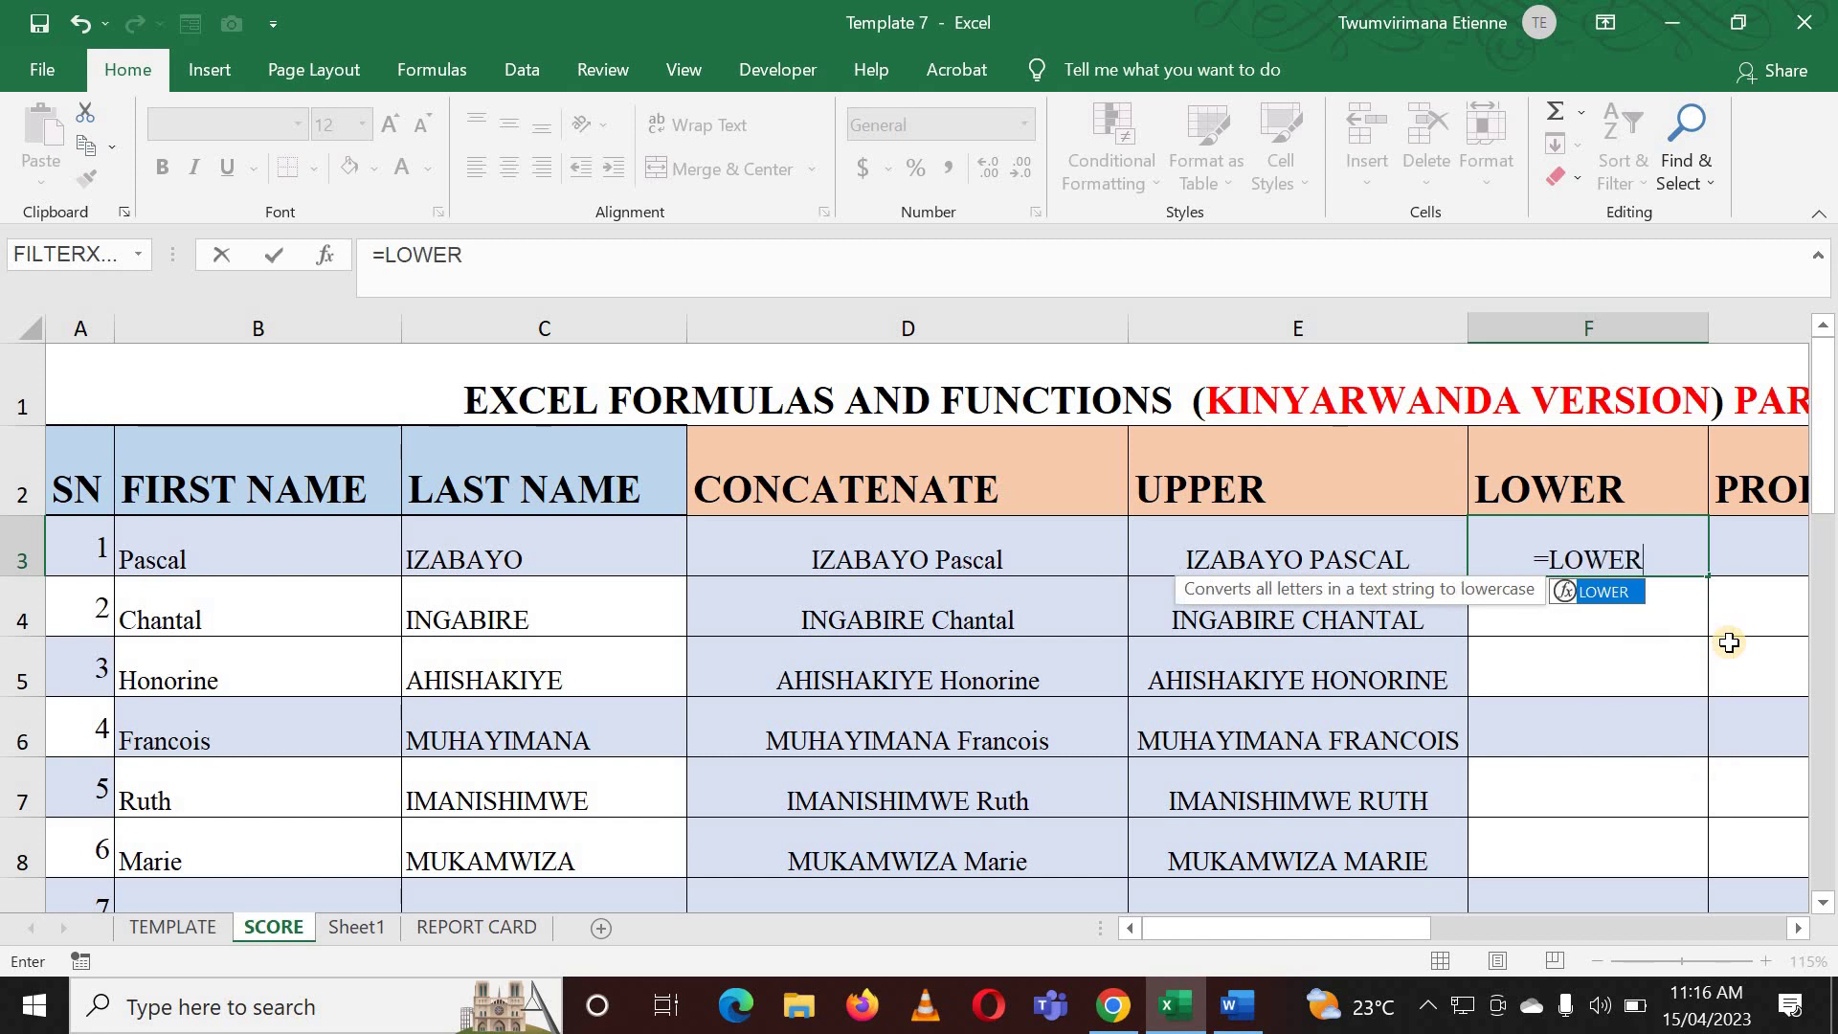
pyautogui.write('(')
pyautogui.click(1378, 563)
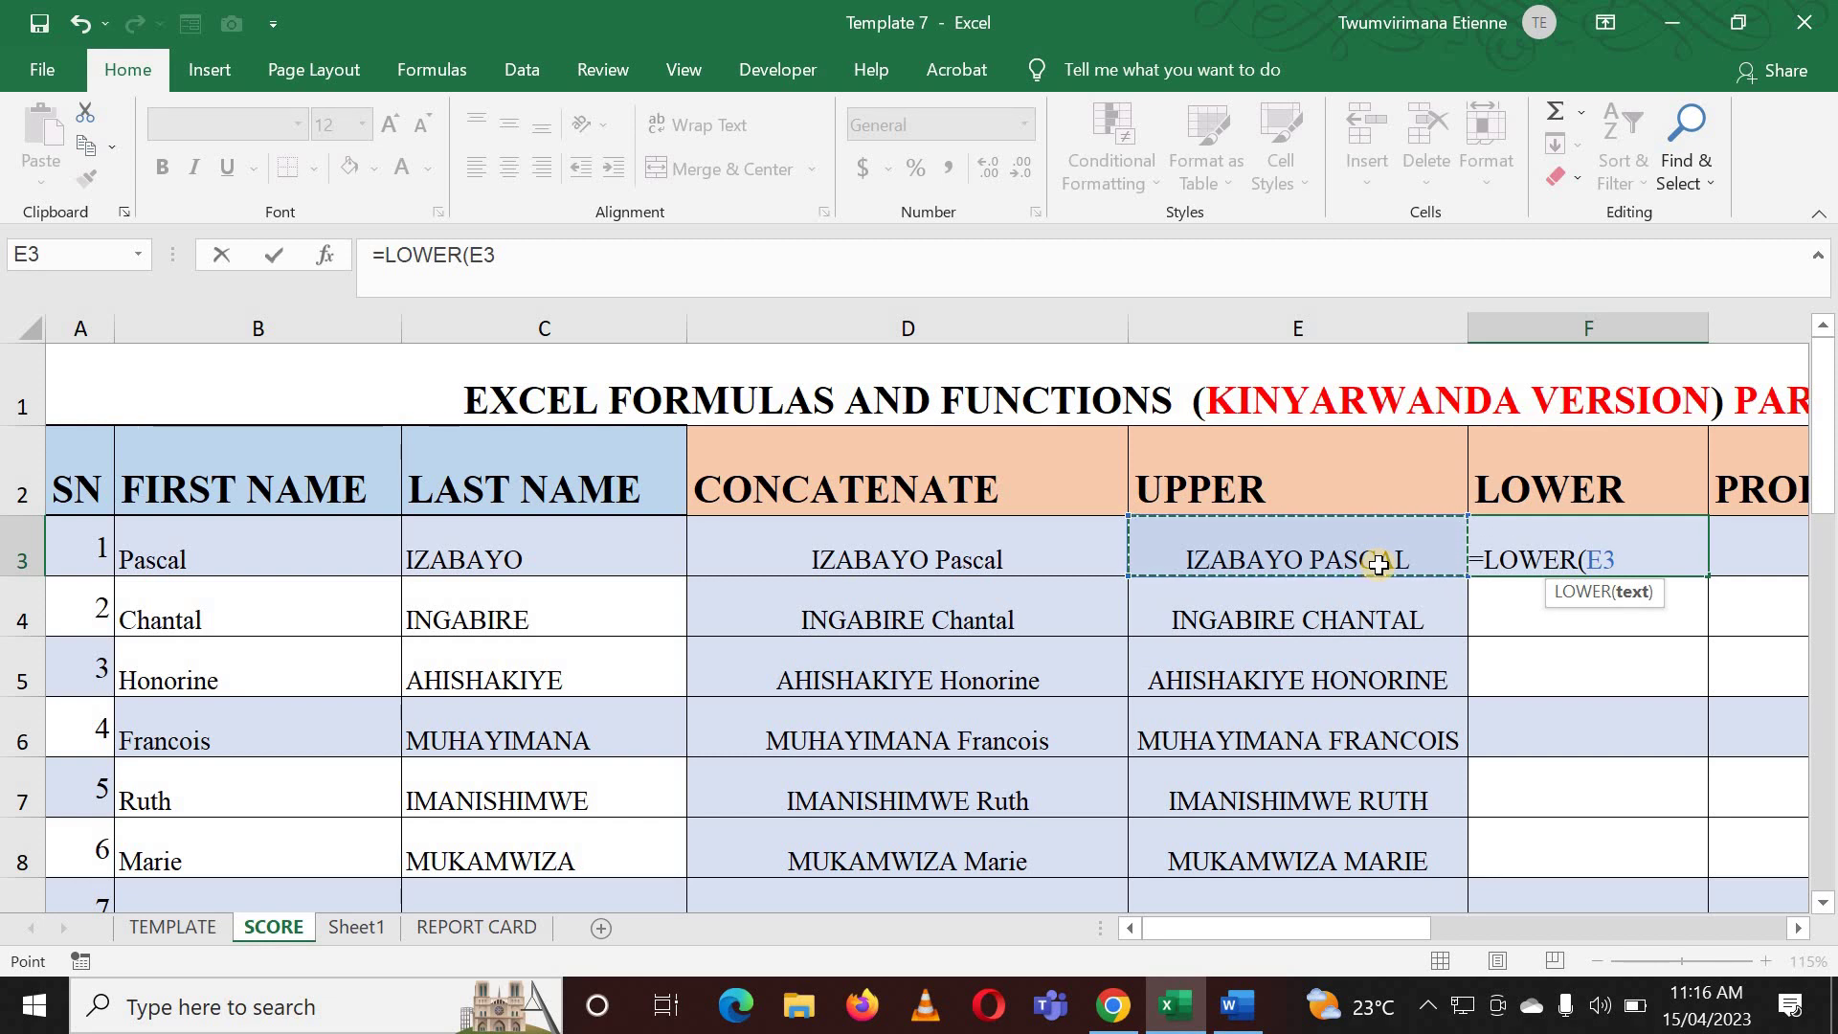
pyautogui.write(')')
pyautogui.press('Return')
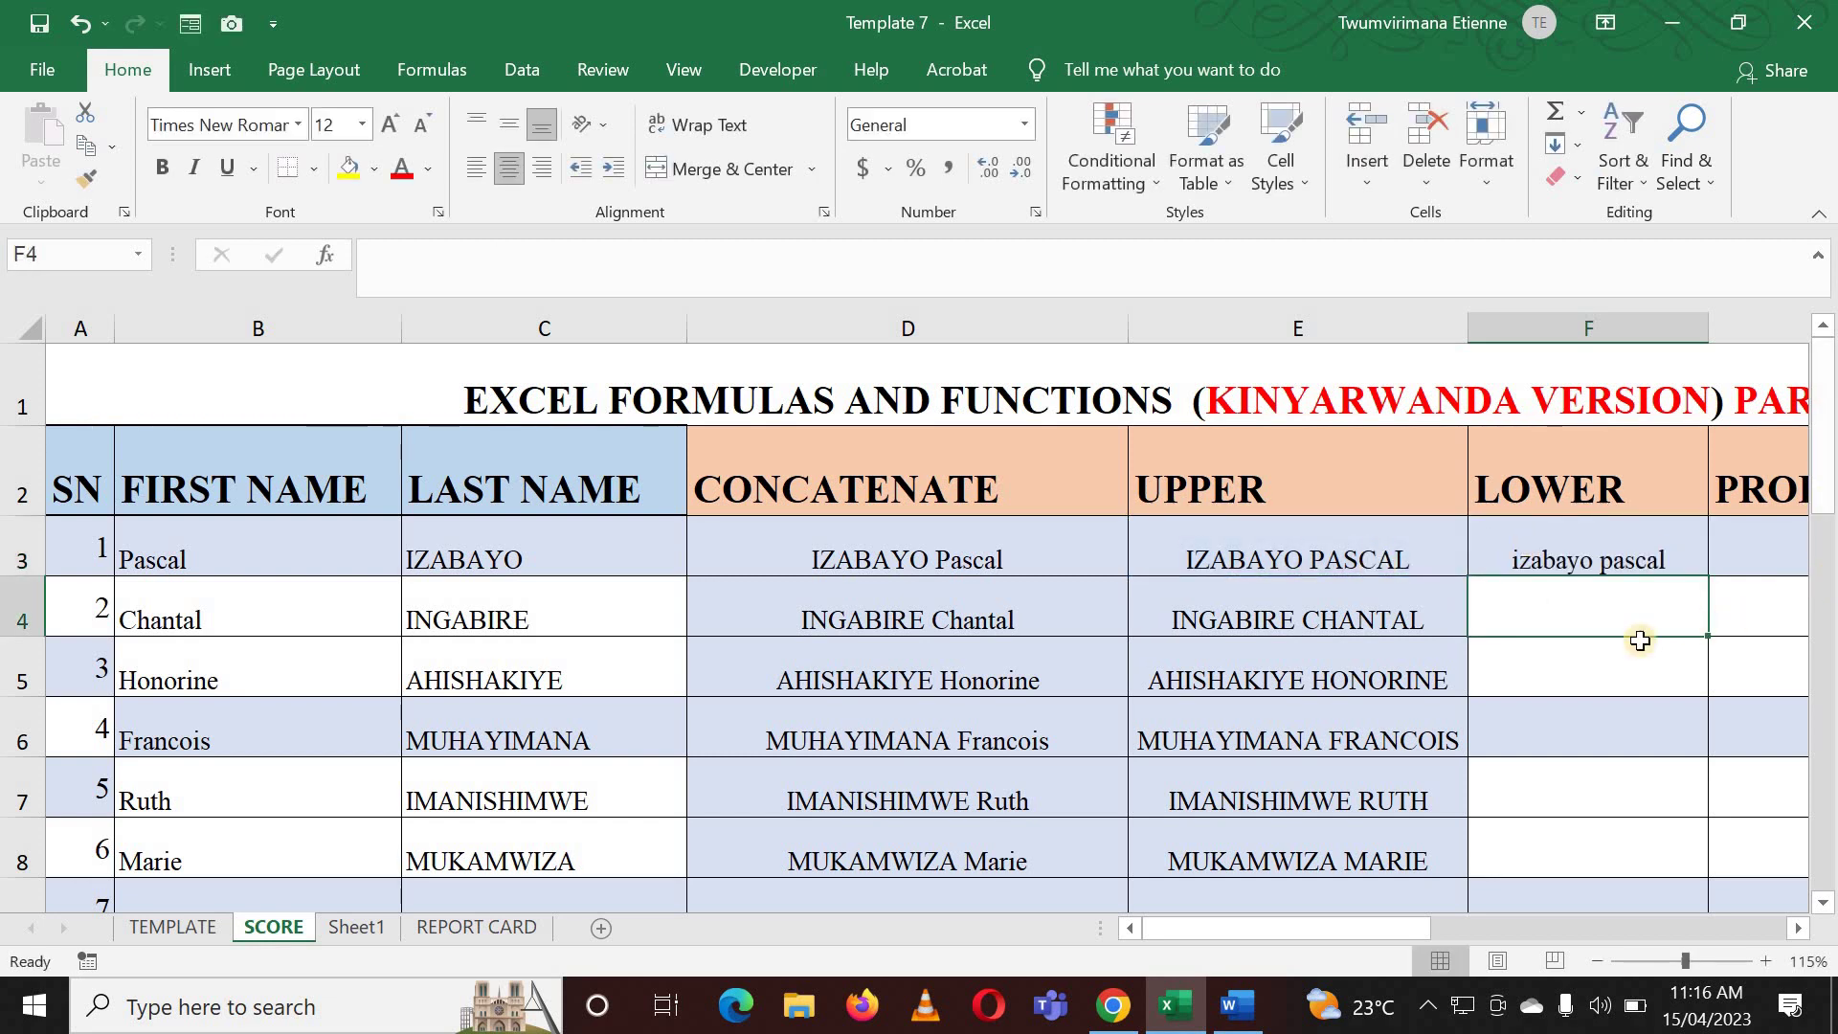
# Step: Copy the LOWER formula from F3 down to F8
pyautogui.click(1600, 675)
pyautogui.click(1620, 528)
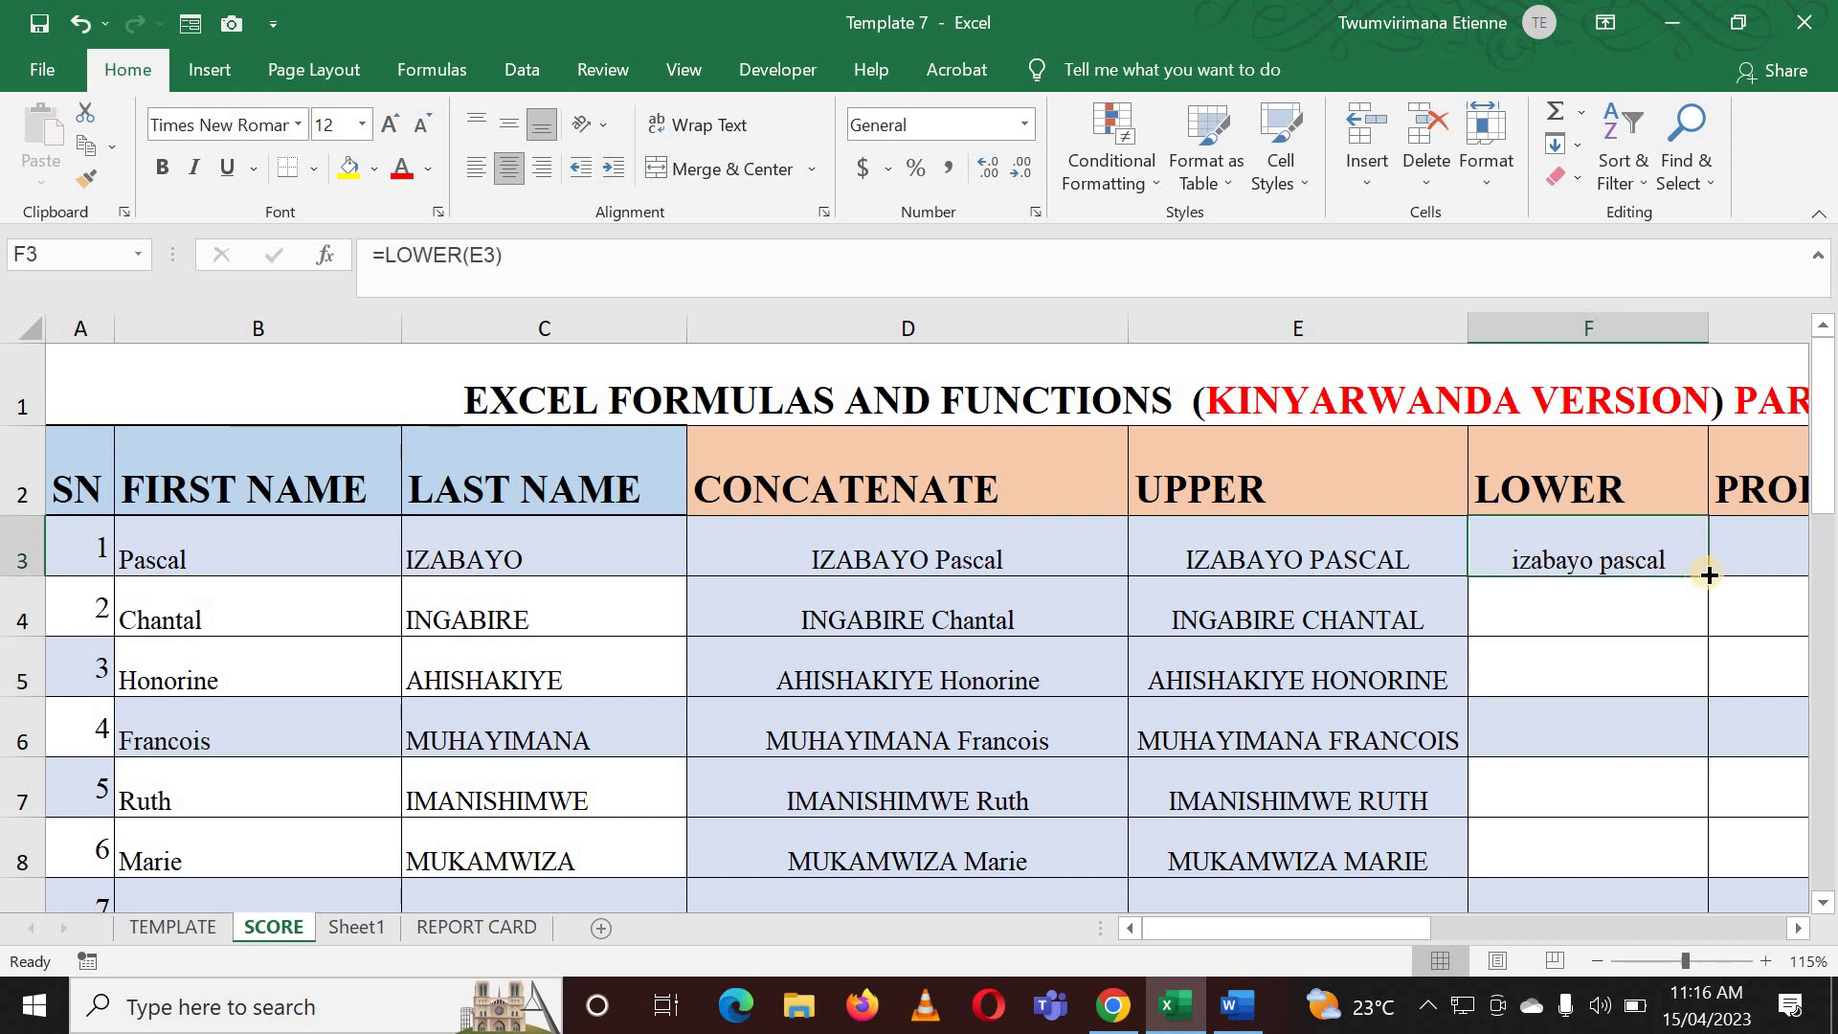
pyautogui.doubleClick(1707, 572)
pyautogui.click(1601, 651)
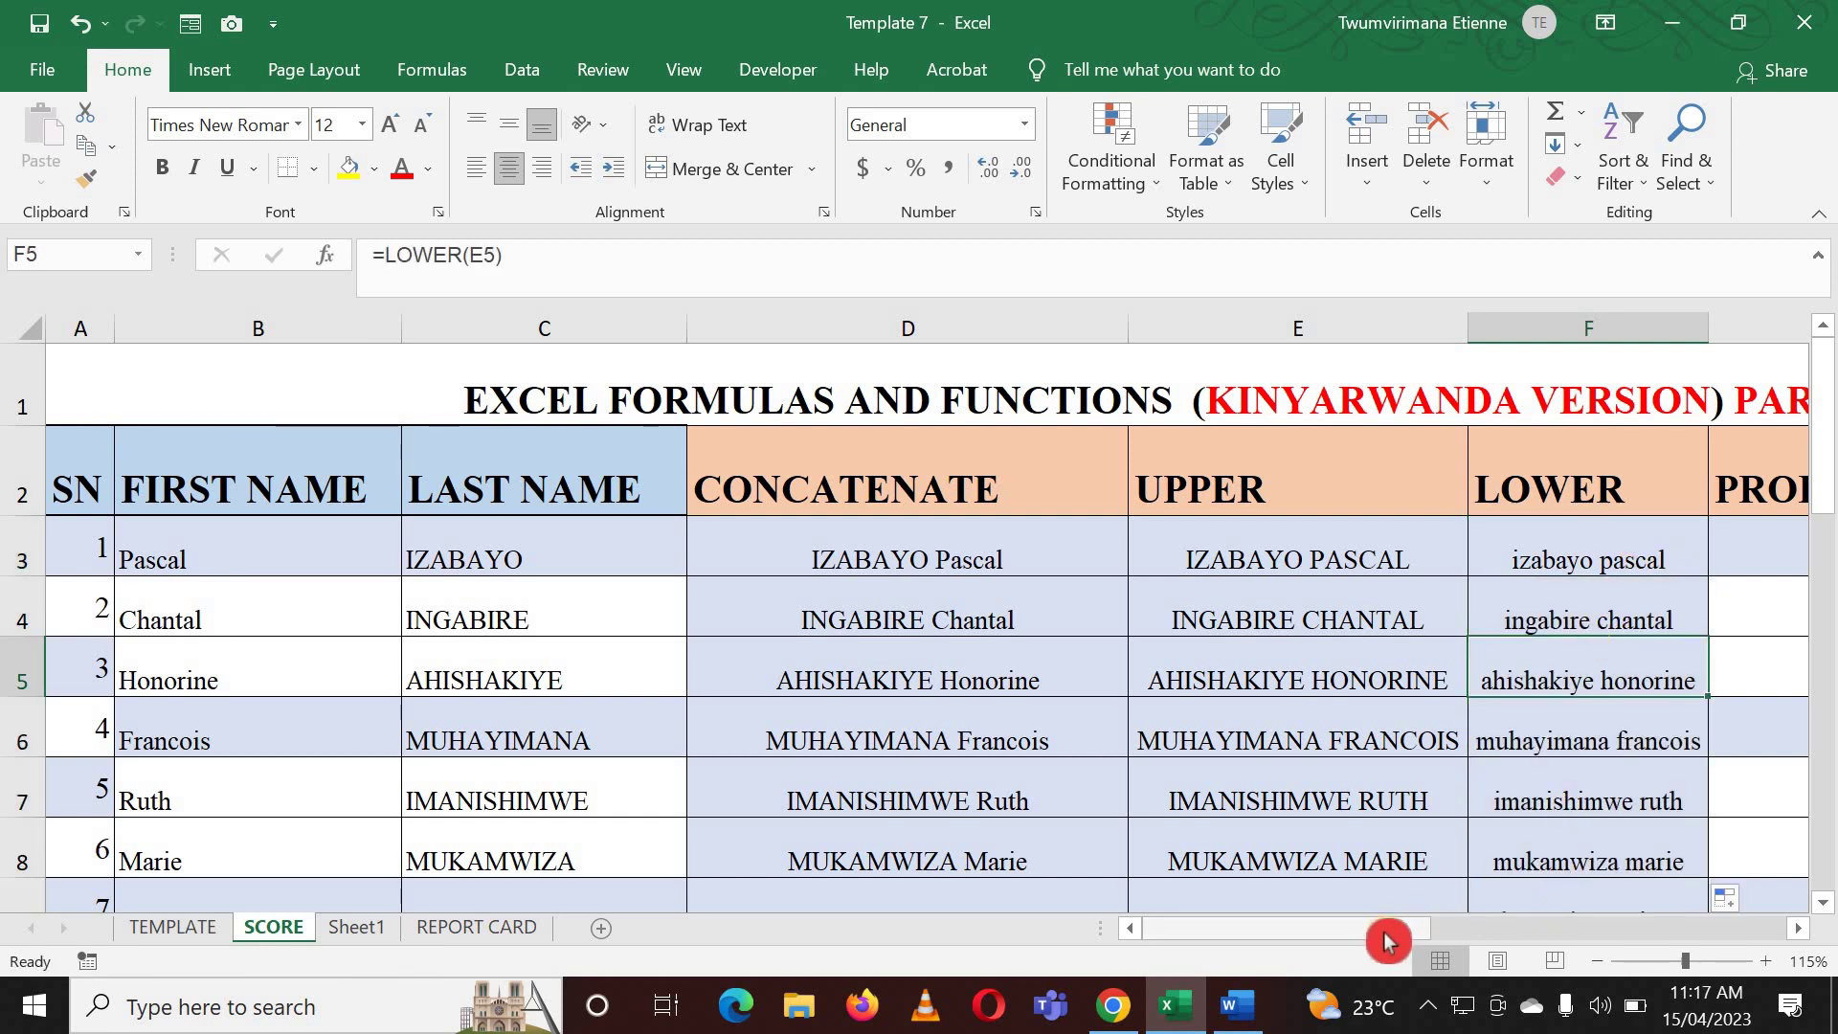
pyautogui.moveTo(1385, 943)
pyautogui.mouseDown()
pyautogui.moveTo(1496, 942)
pyautogui.moveTo(1390, 816)
pyautogui.mouseUp()
pyautogui.click(1235, 574)
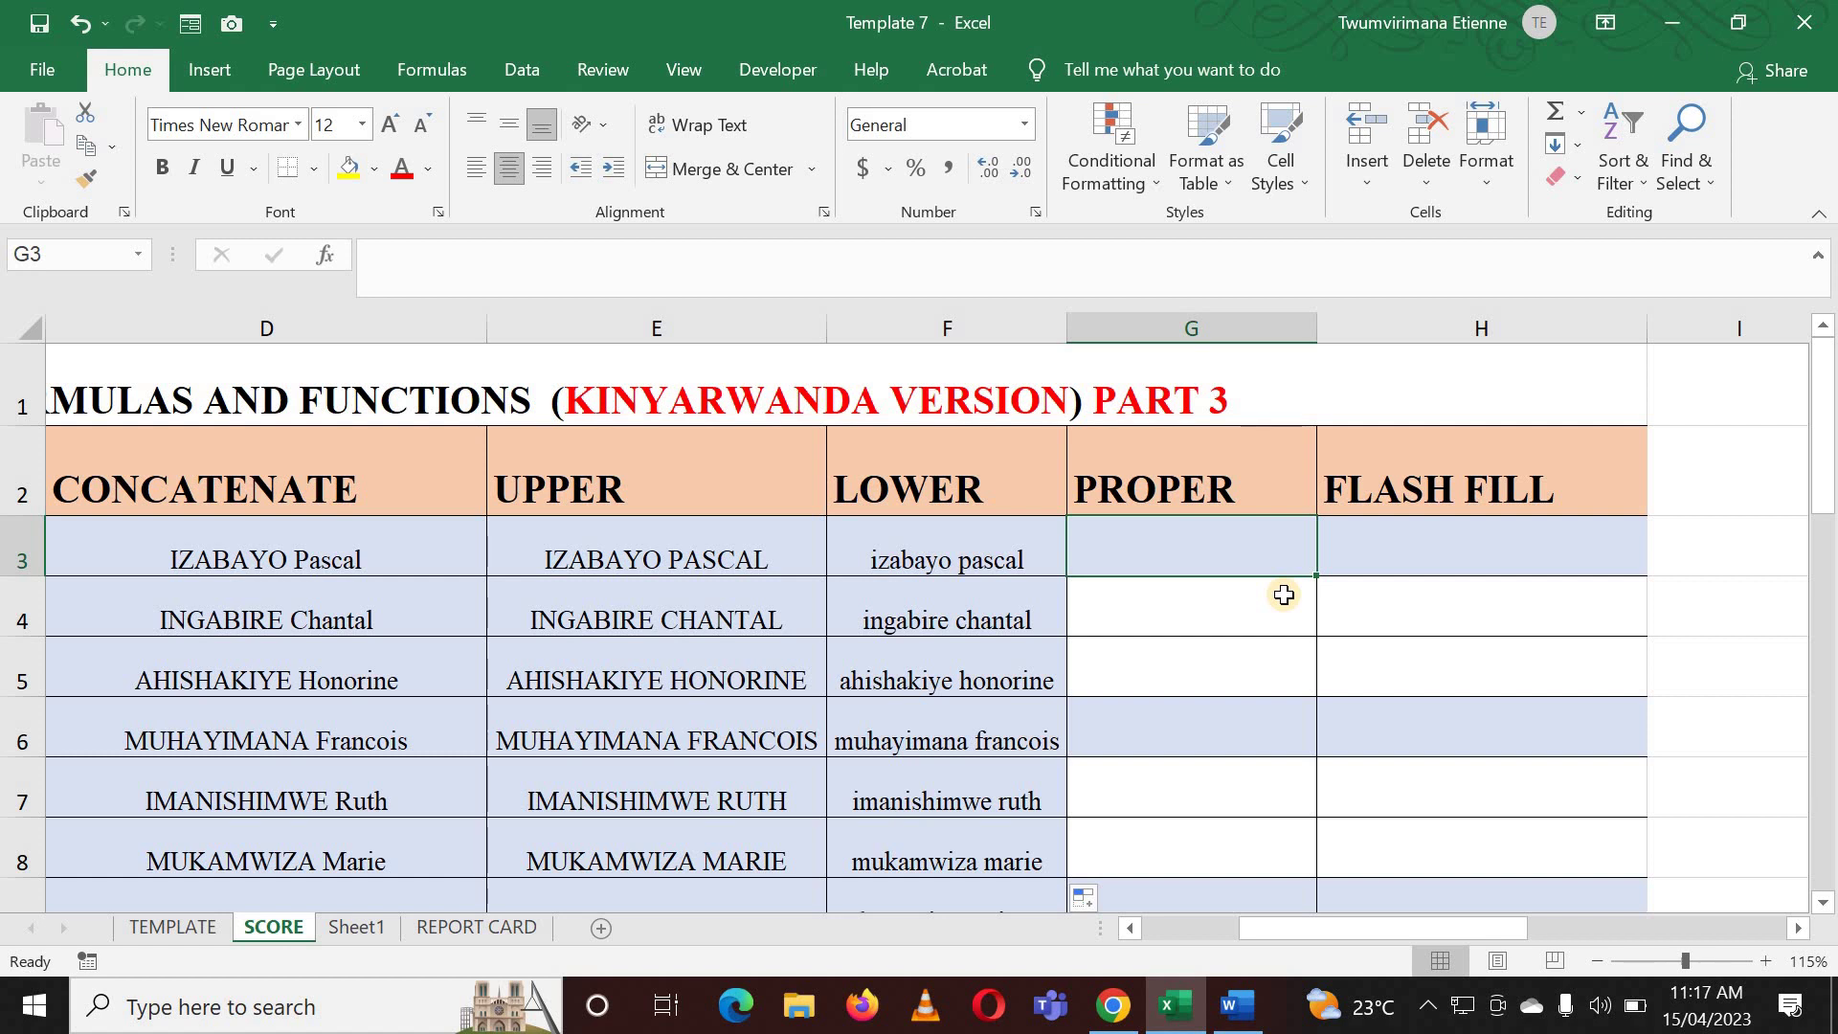
# Step: Enter the formula =PROPER(F3) in G3 to capitalize the first lowercase name
pyautogui.write('=')
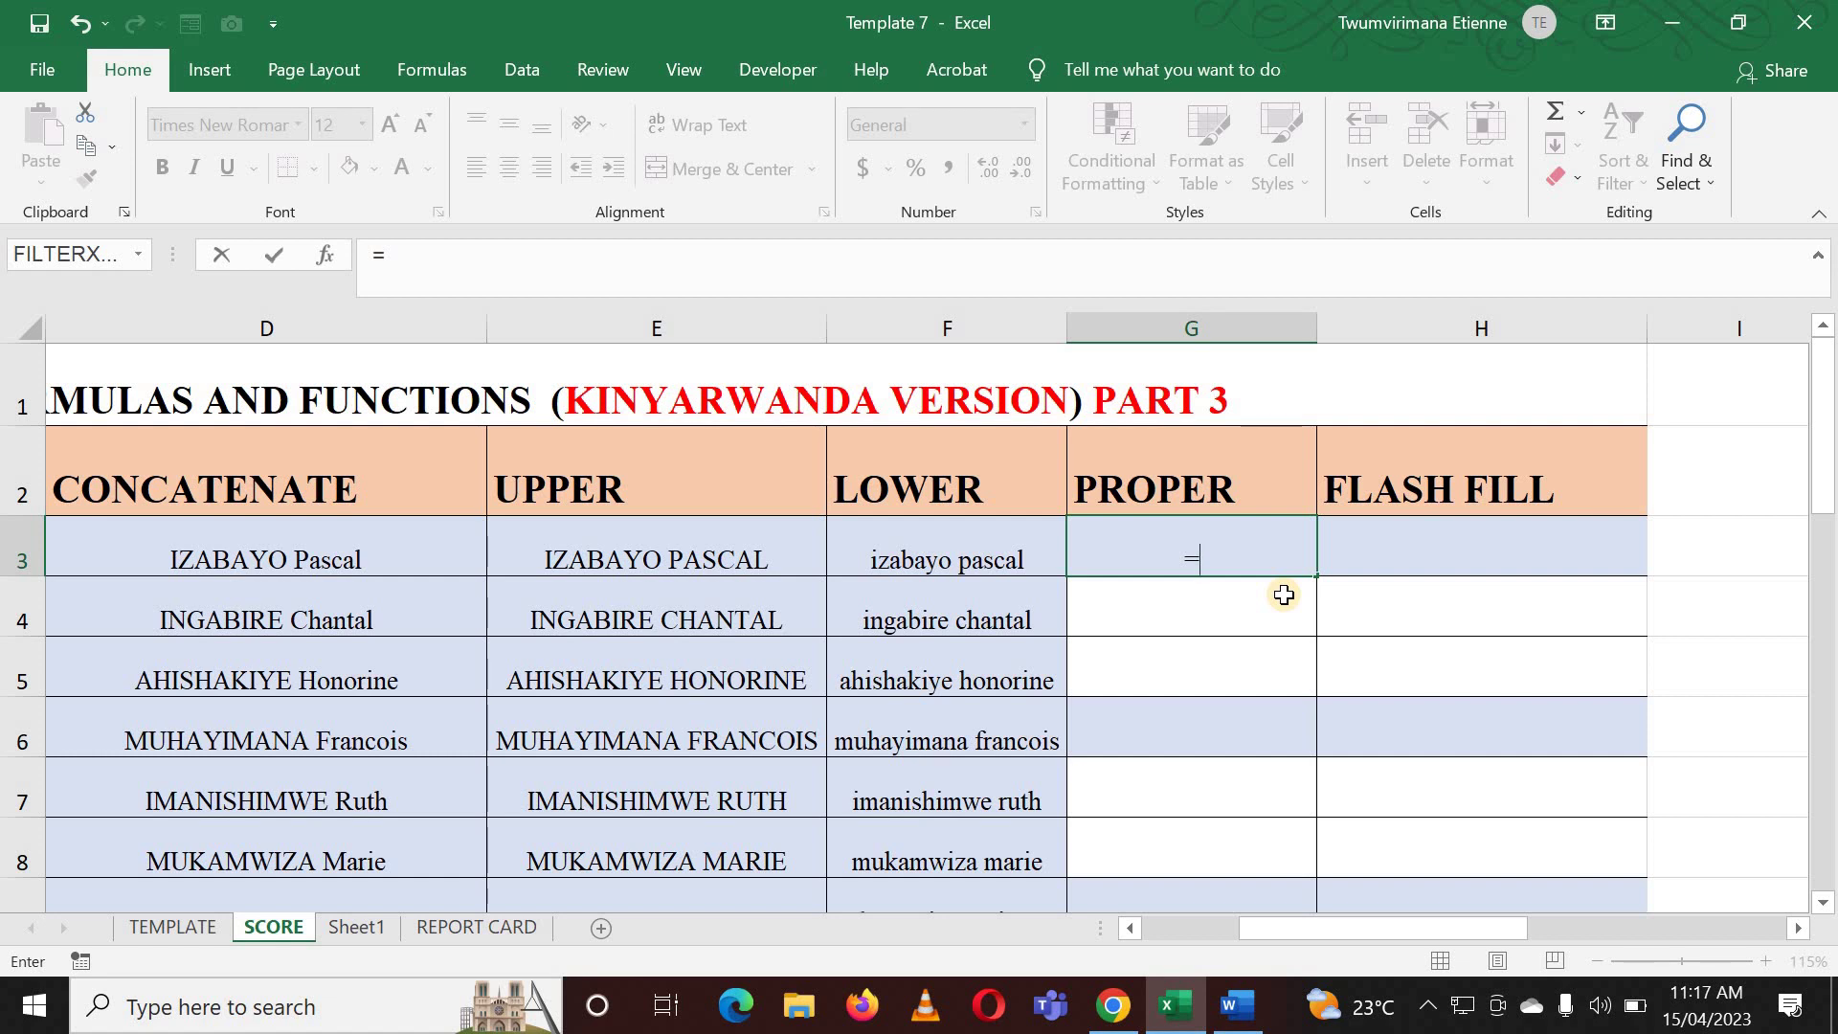
pyautogui.click(984, 546)
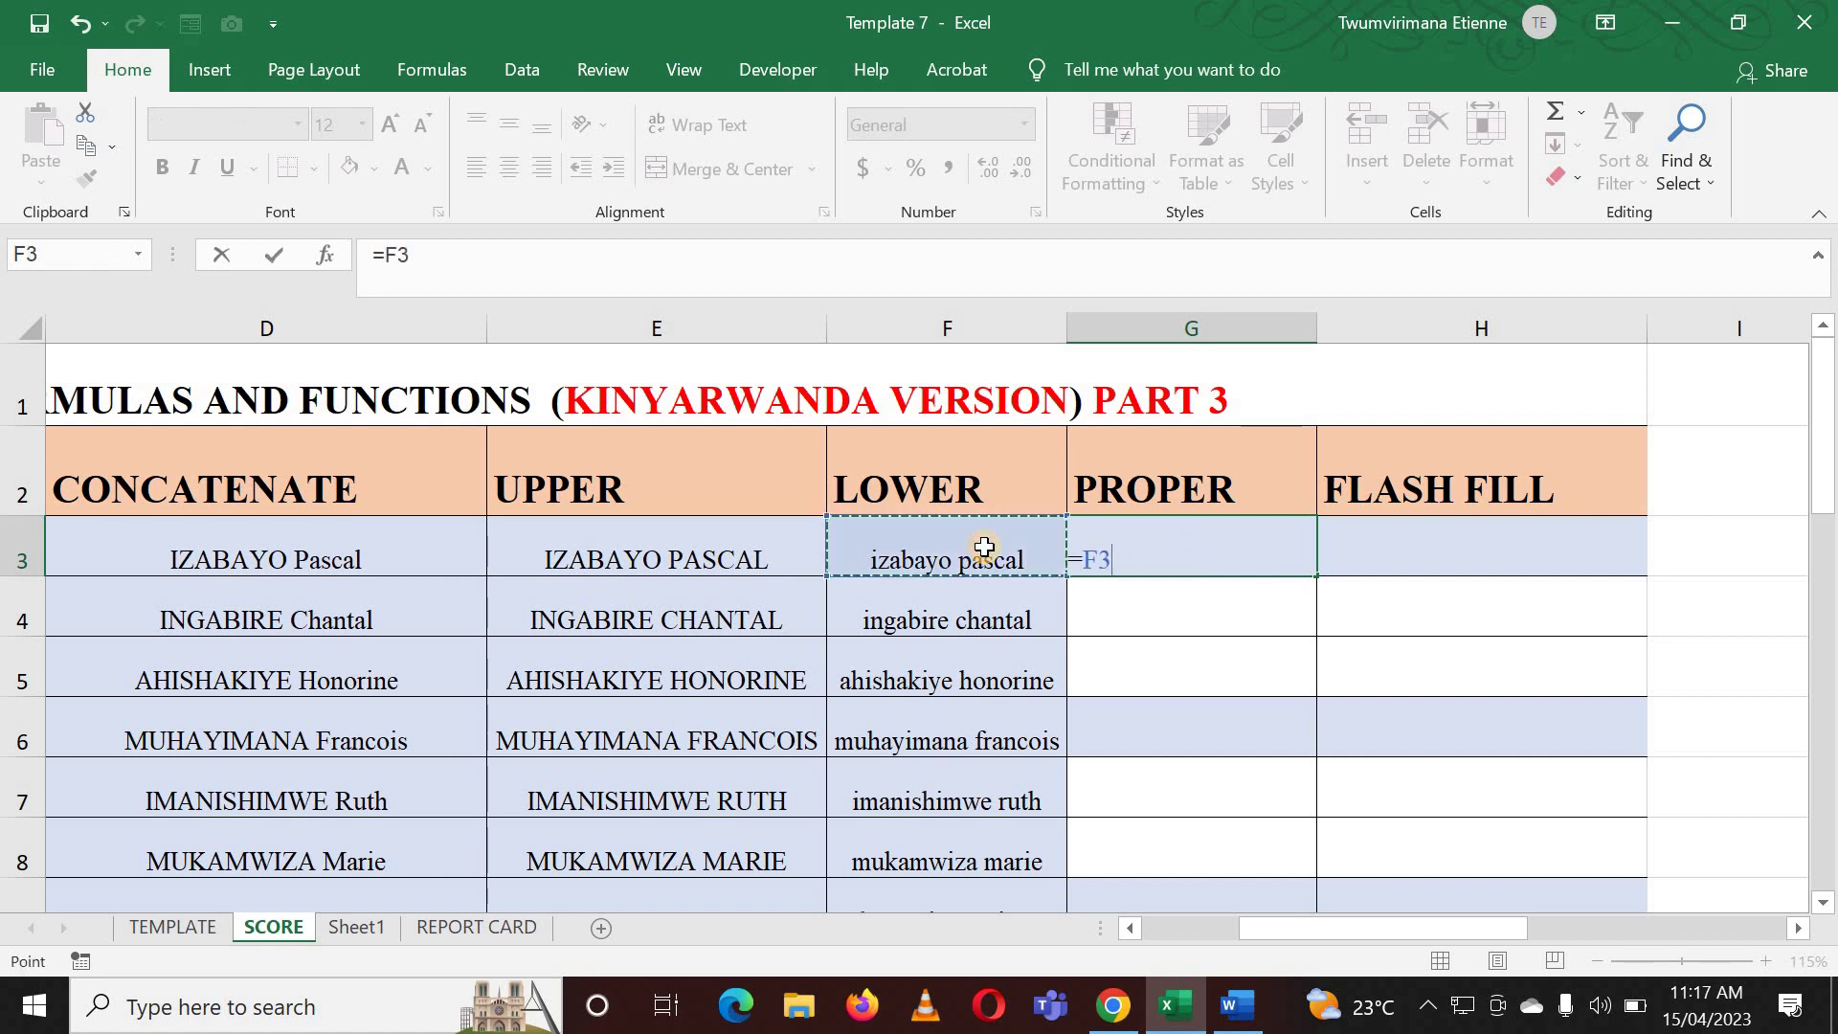
pyautogui.press('BackSpace')
pyautogui.press('BackSpace')
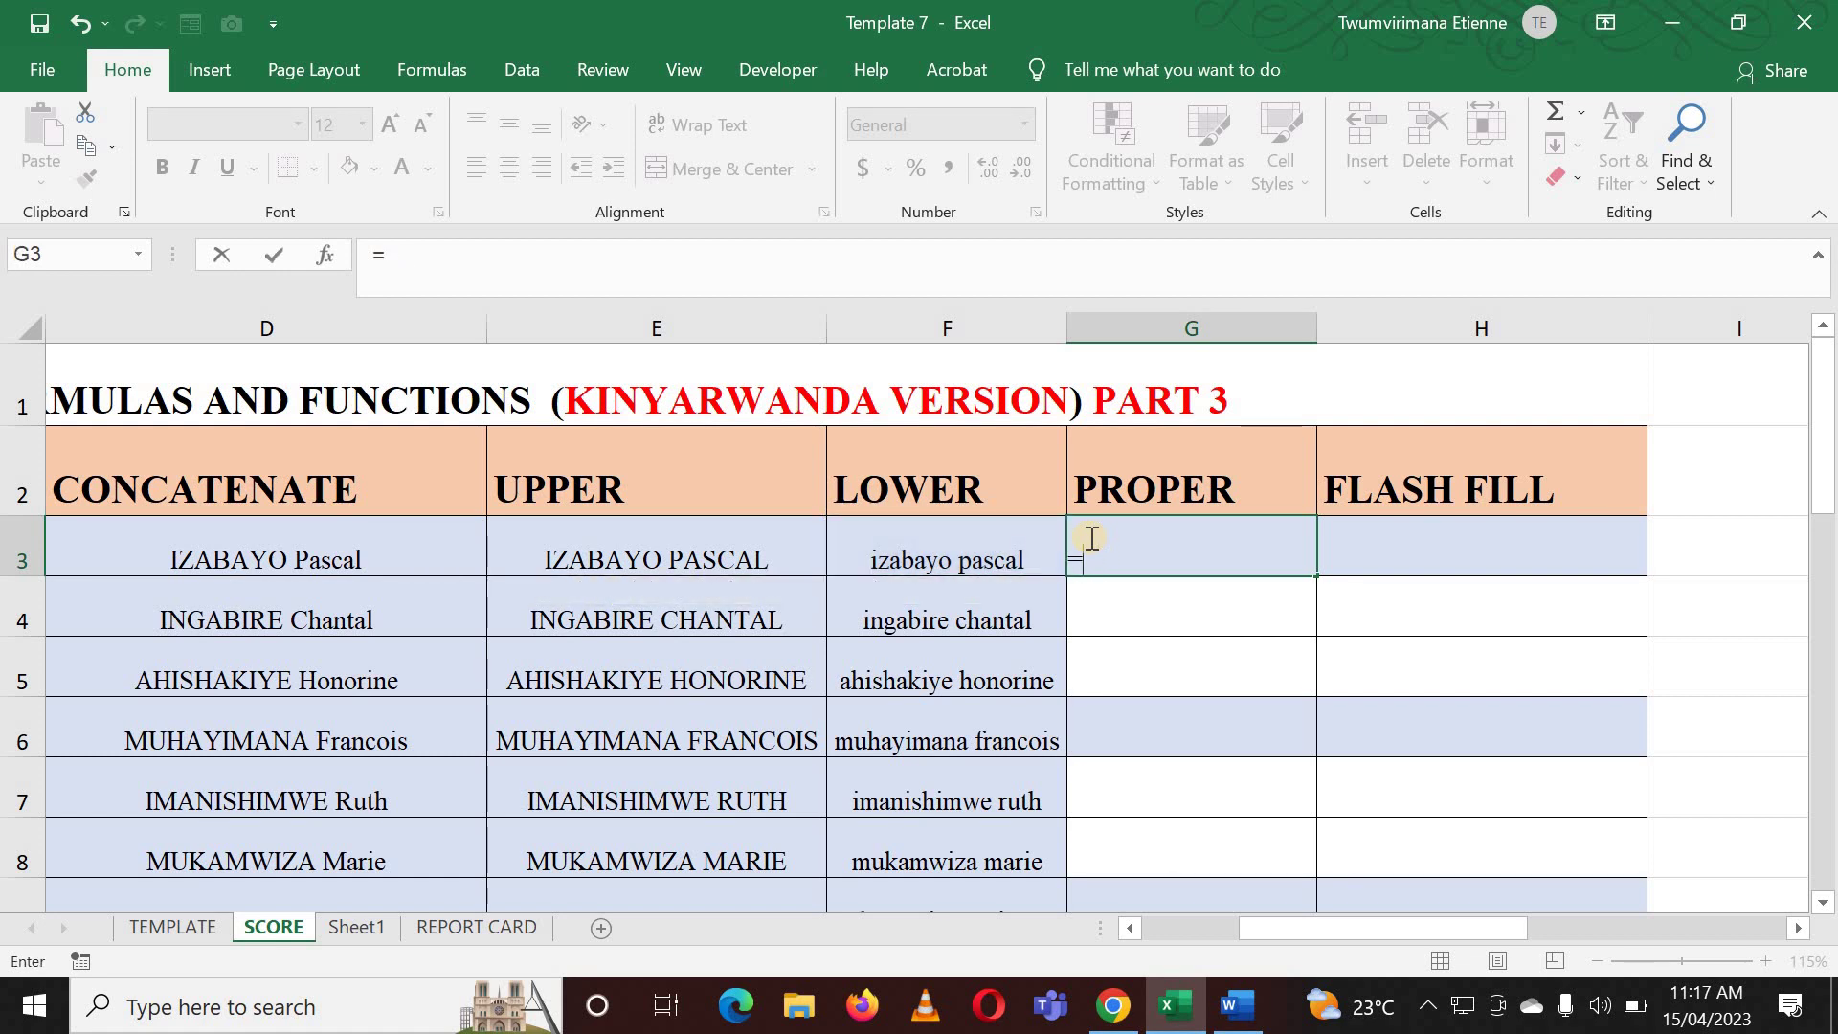
pyautogui.write('PROPER')
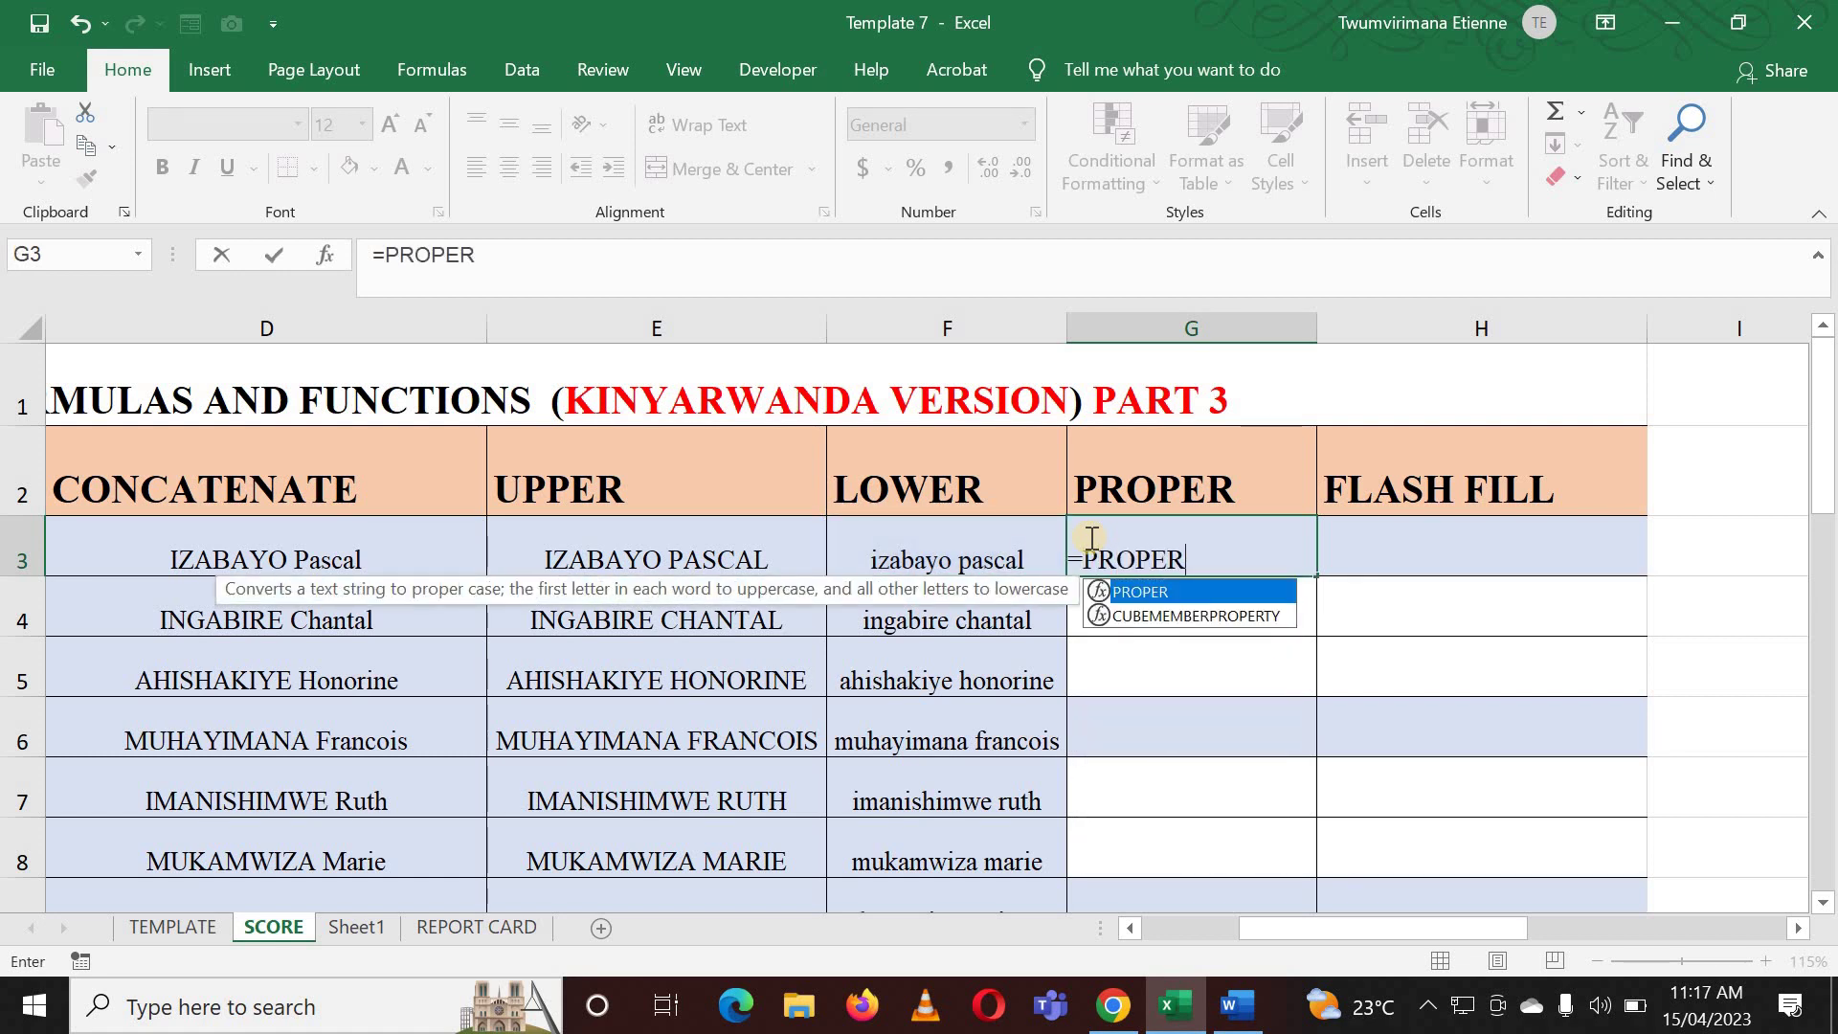
pyautogui.write('(')
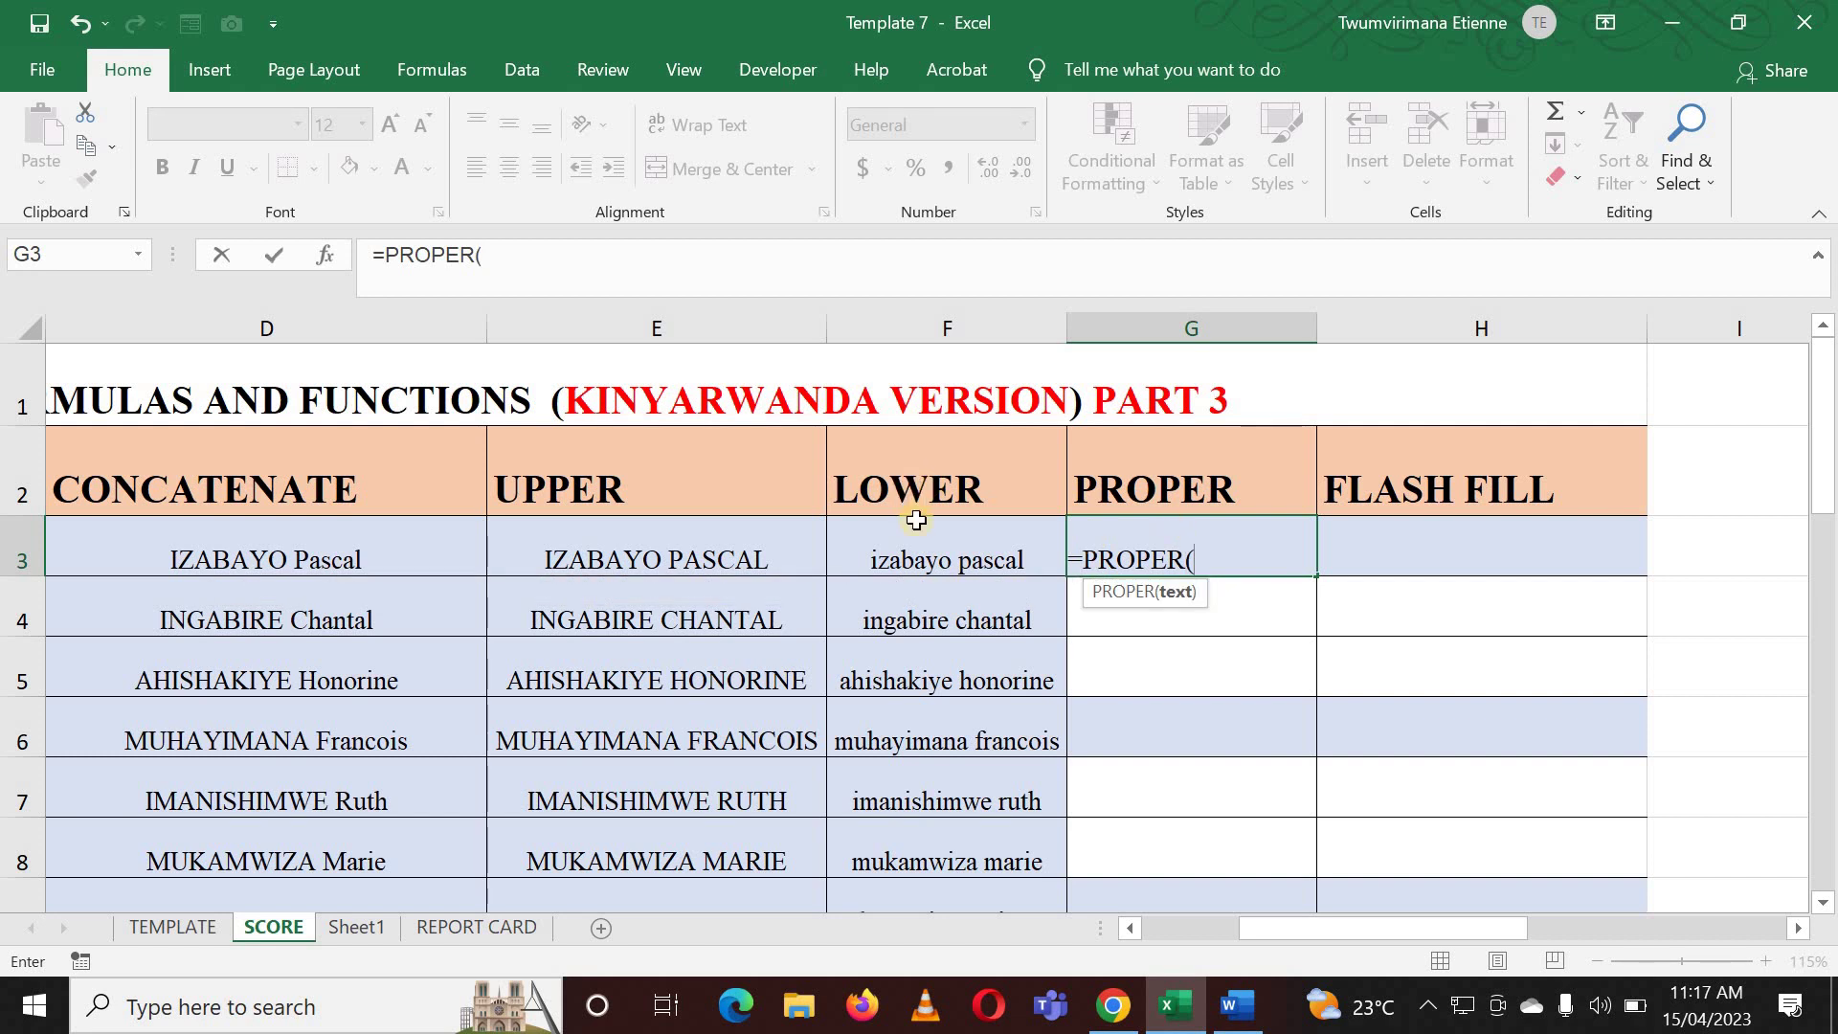
pyautogui.click(916, 535)
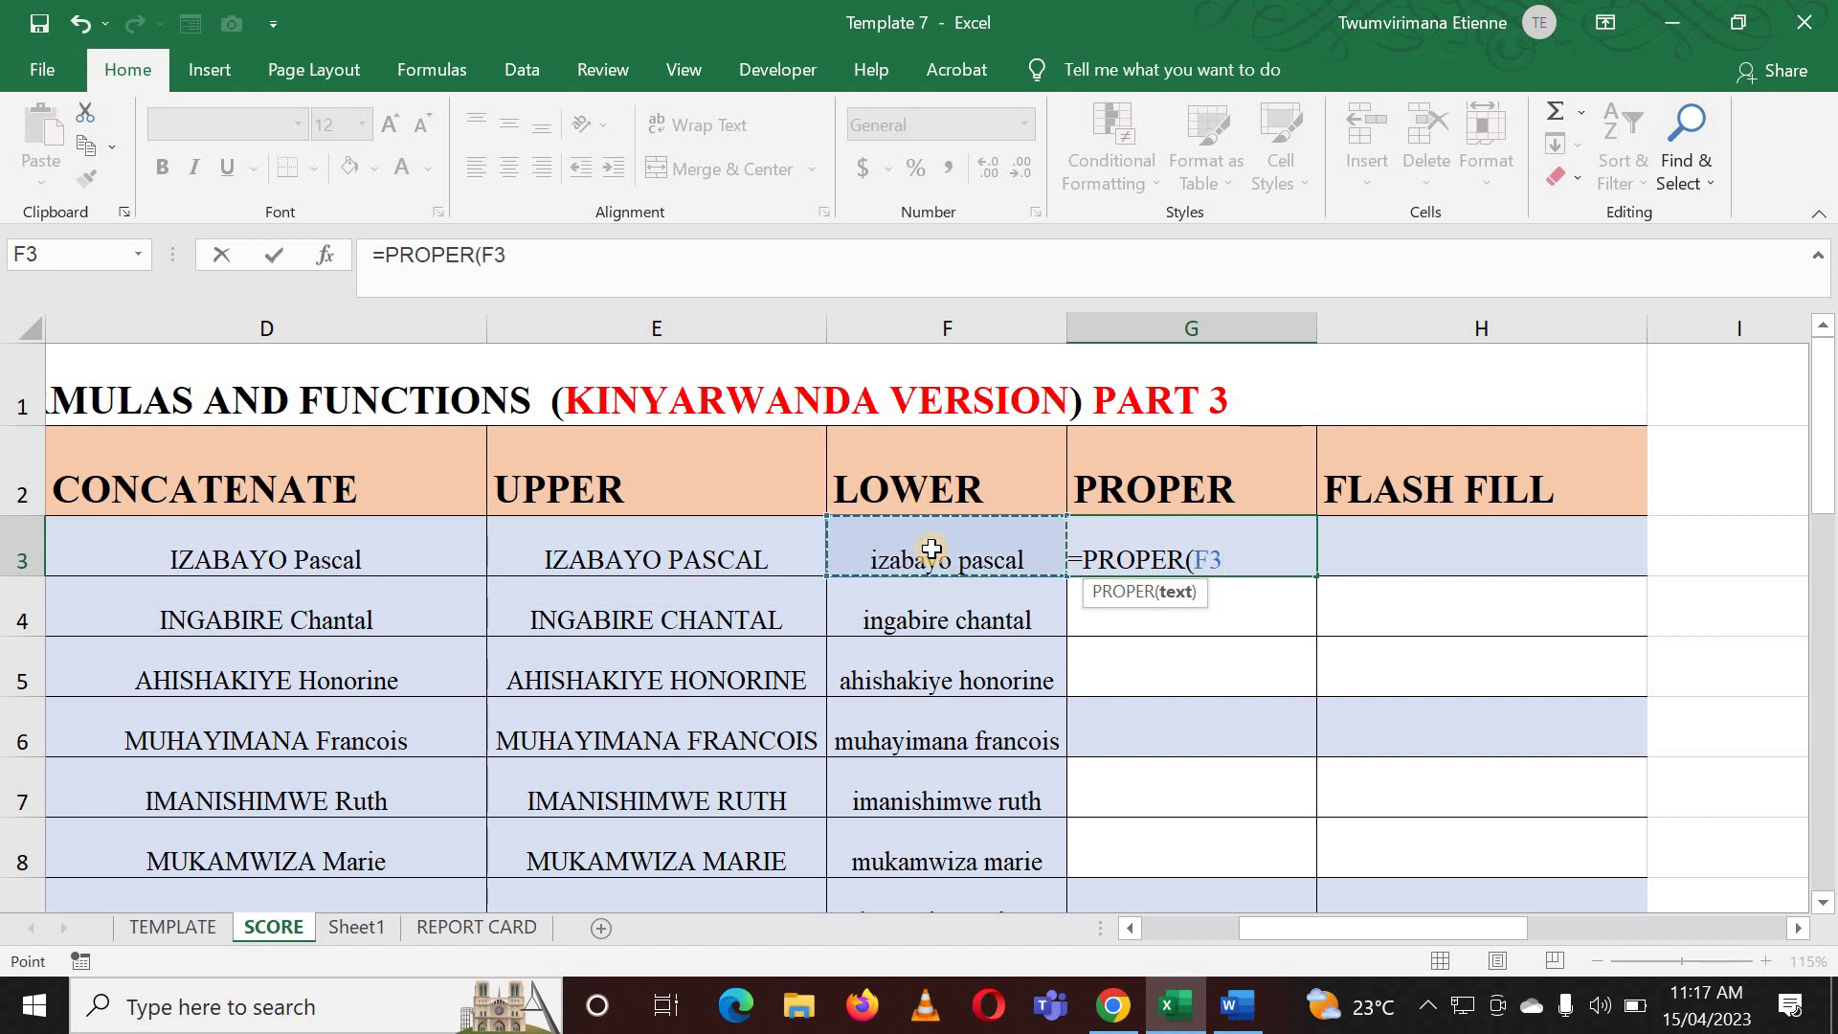
pyautogui.write(')')
pyautogui.press('Return')
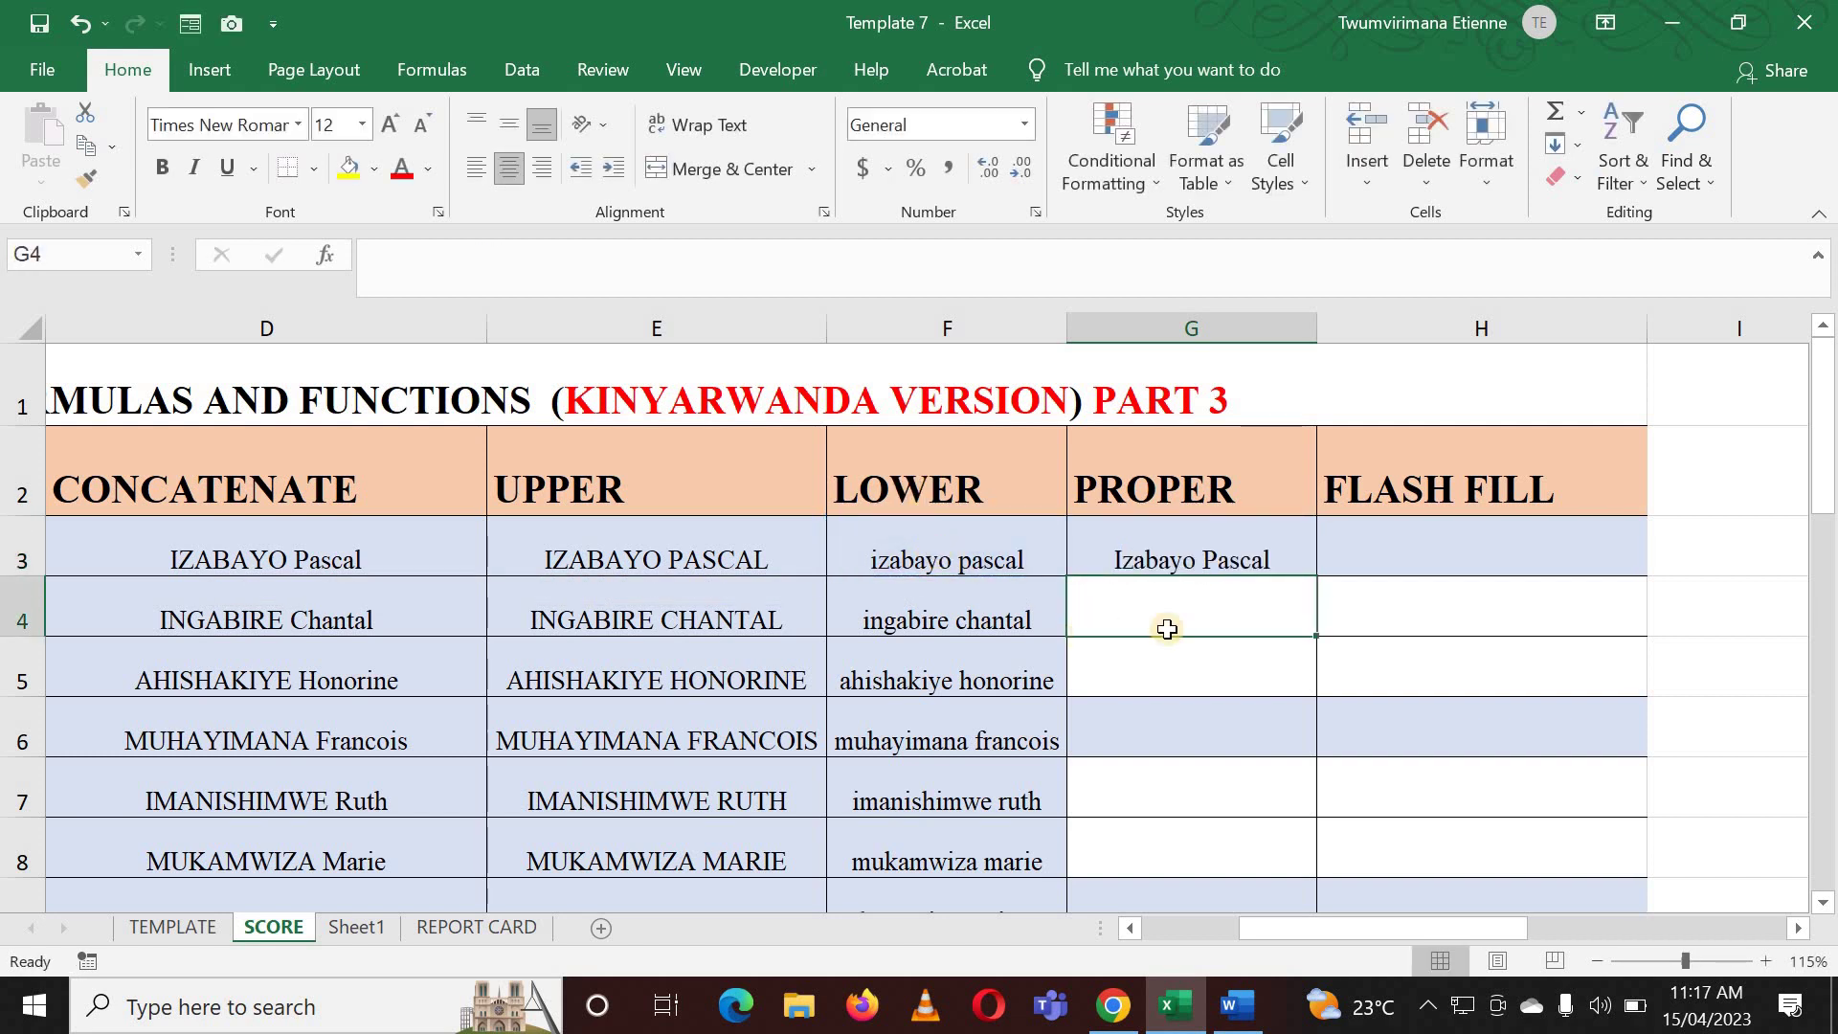
# Step: Copy the PROPER formula down to G8 and check results such as =PROPER(F5)
pyautogui.press('Down')
pyautogui.press('Down')
pyautogui.click(1179, 561)
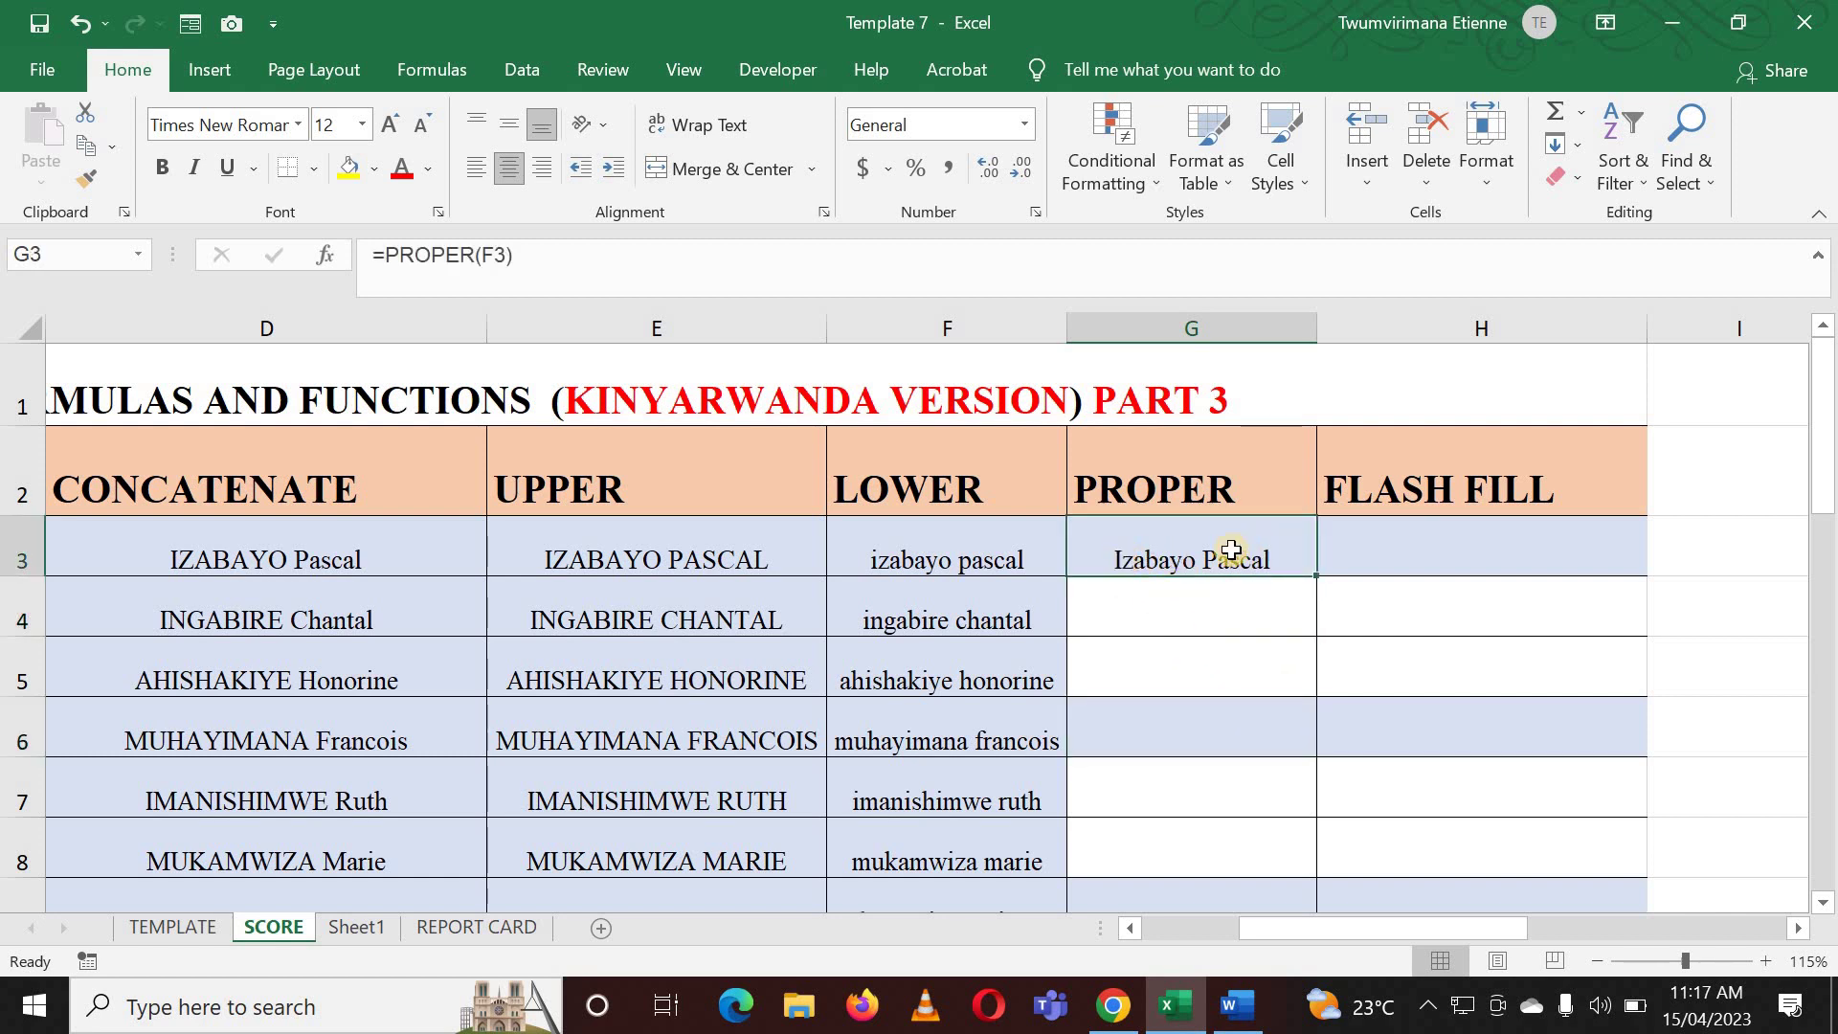
pyautogui.doubleClick(1322, 576)
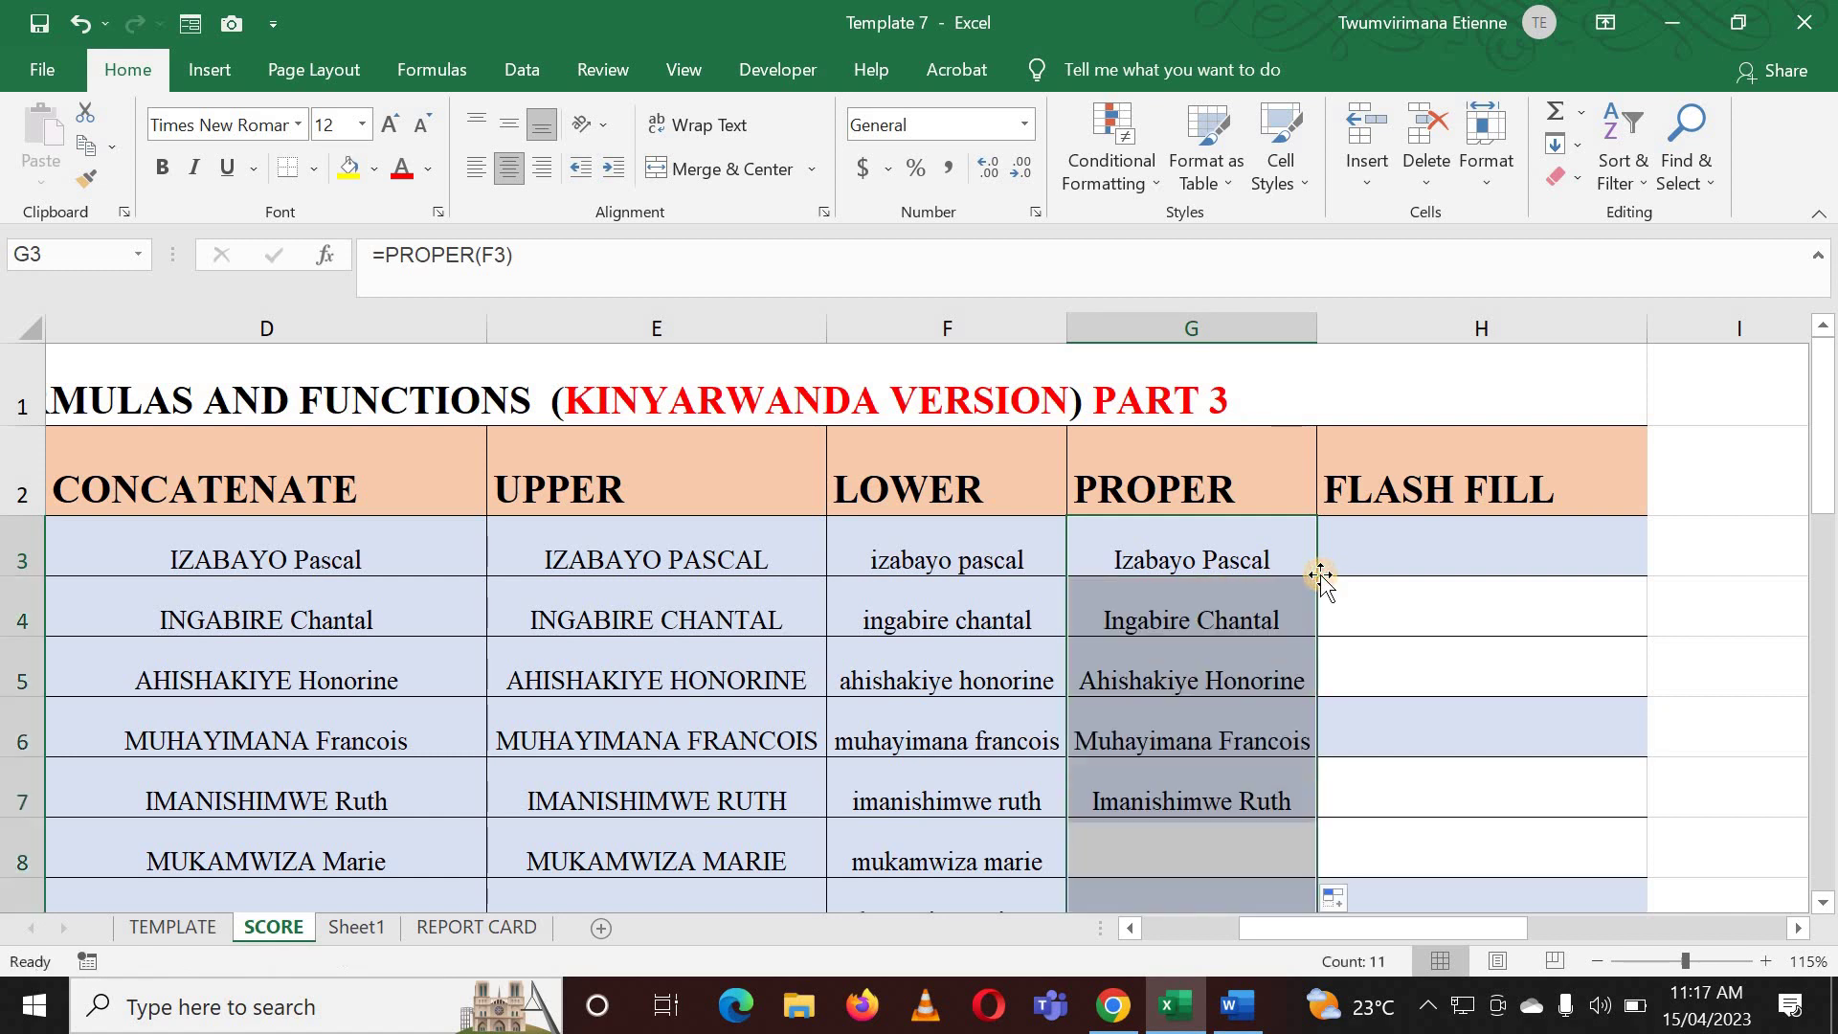
pyautogui.click(1477, 688)
pyautogui.click(1265, 586)
pyautogui.click(1249, 556)
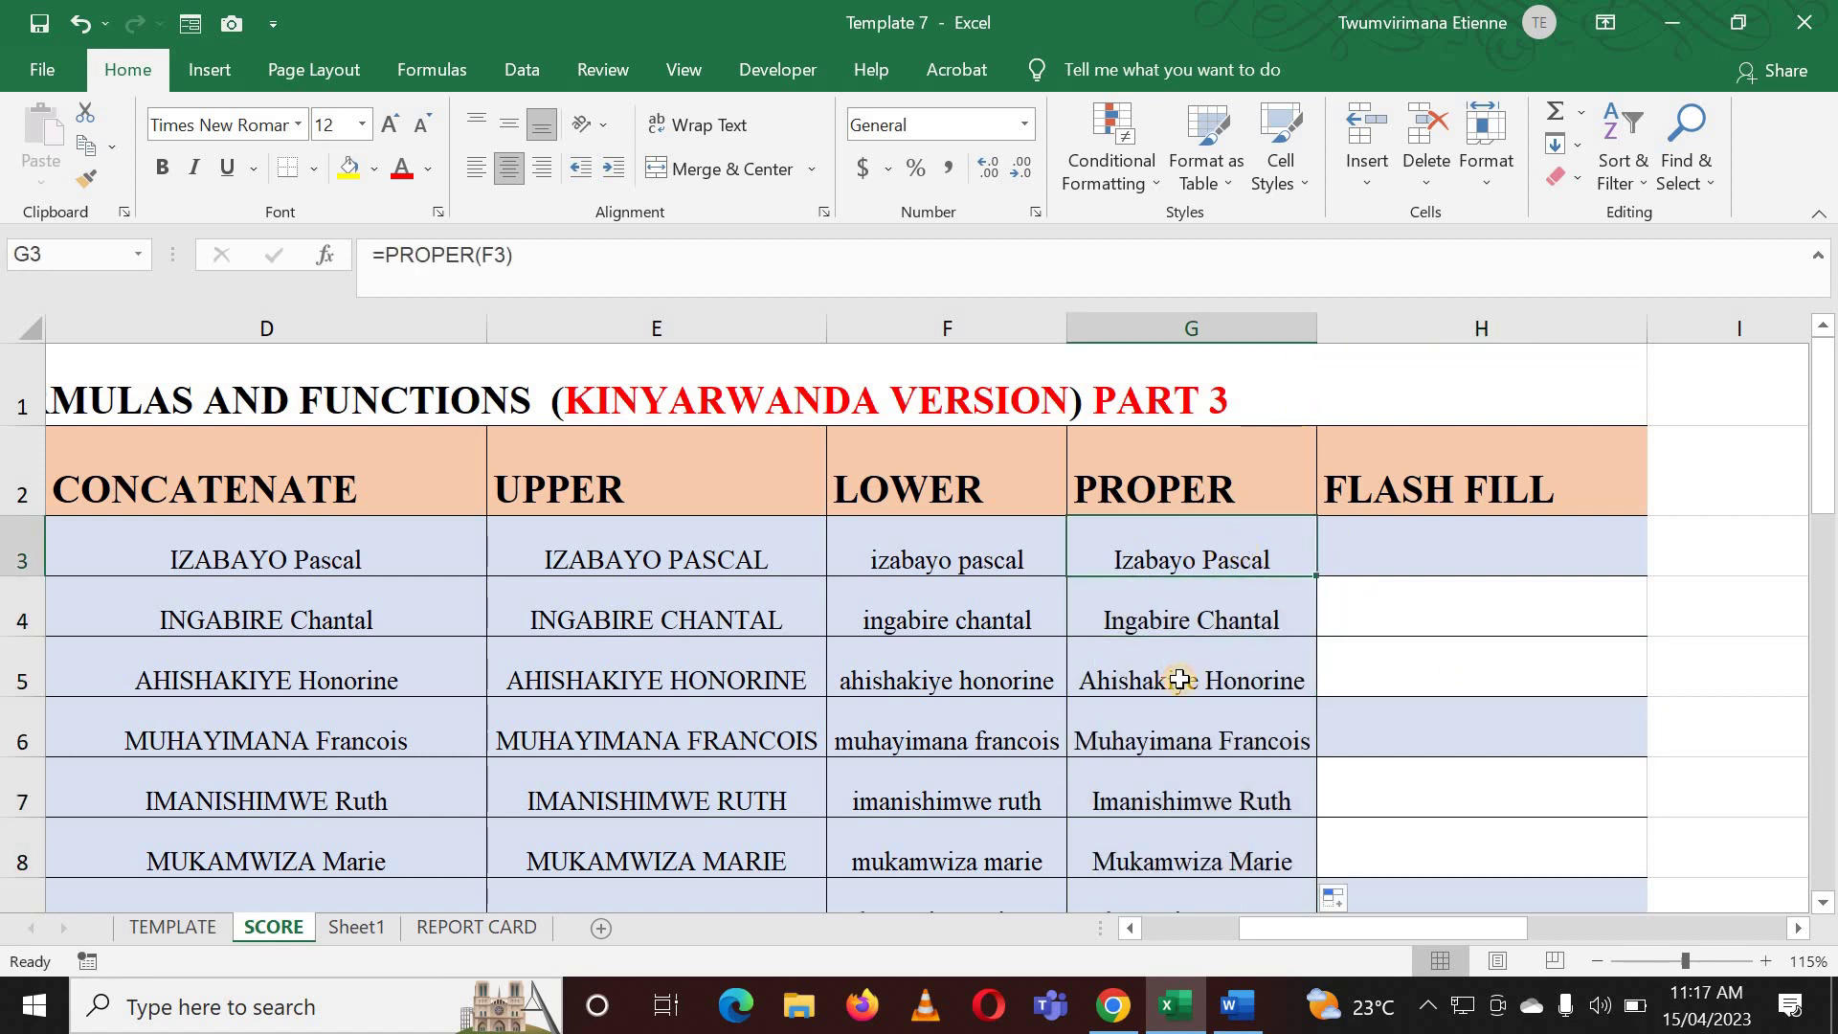
pyautogui.click(1169, 681)
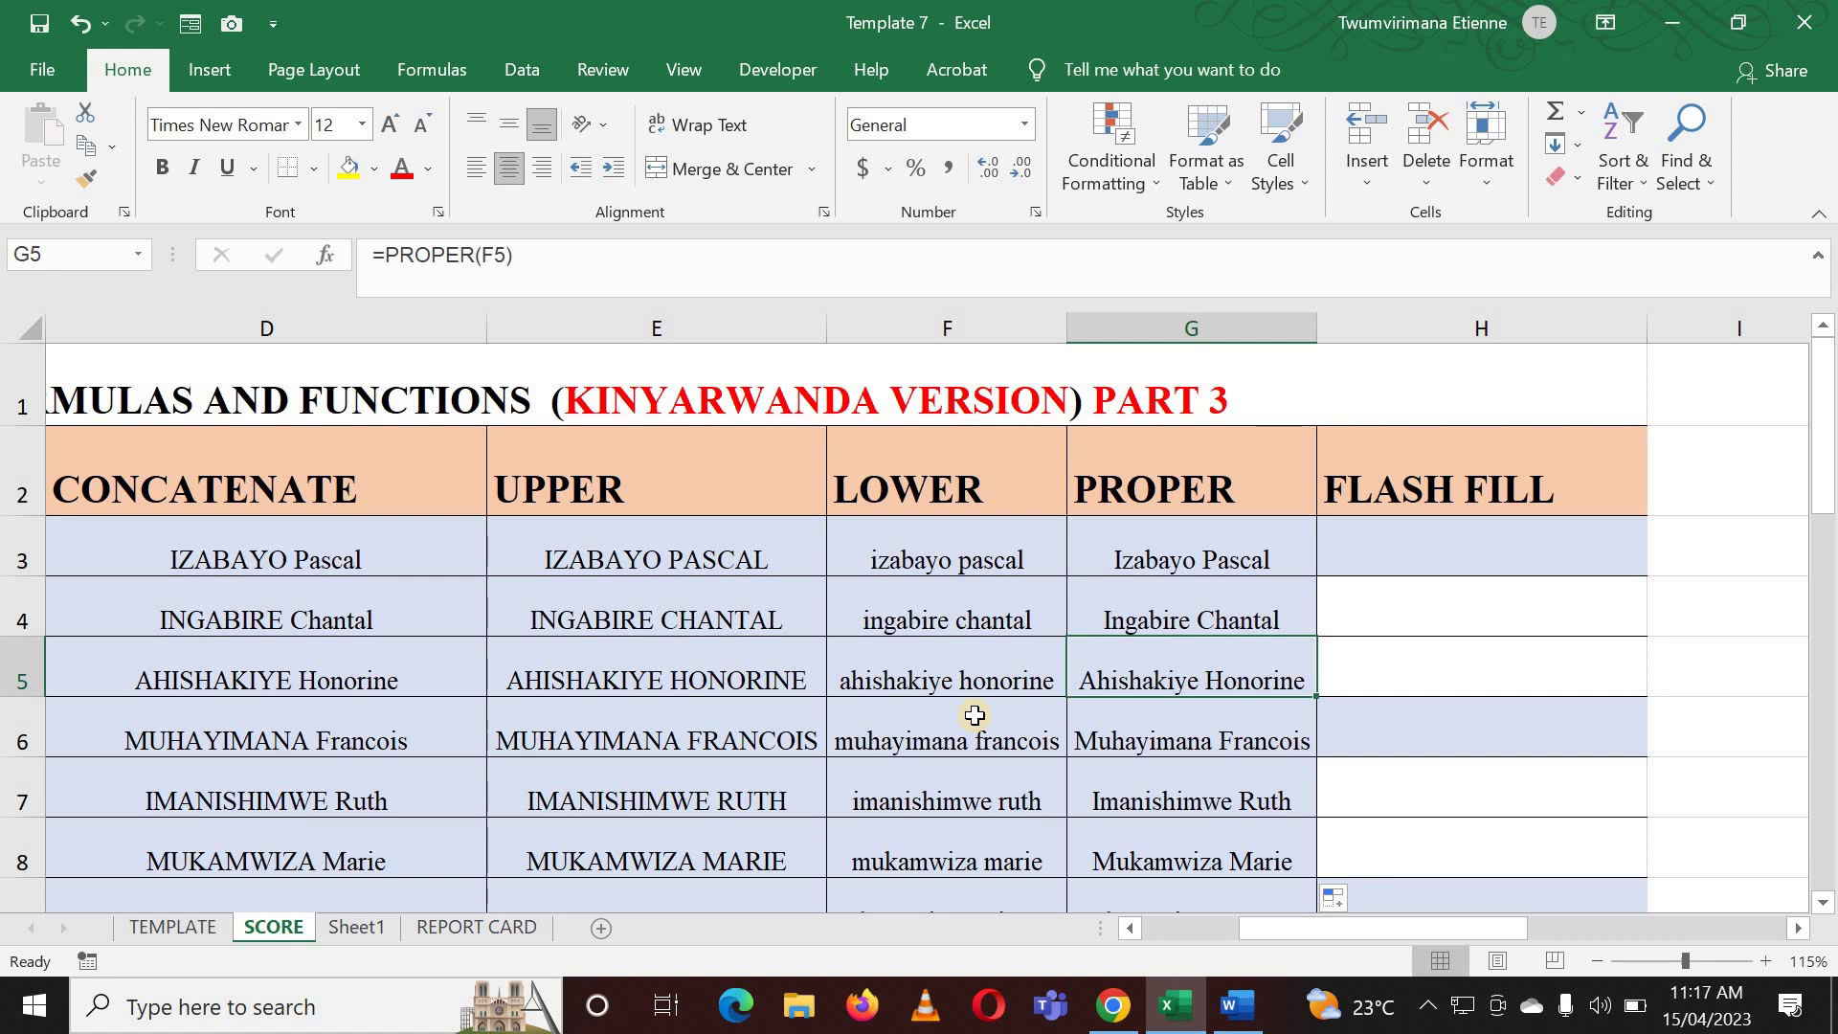
pyautogui.click(1336, 567)
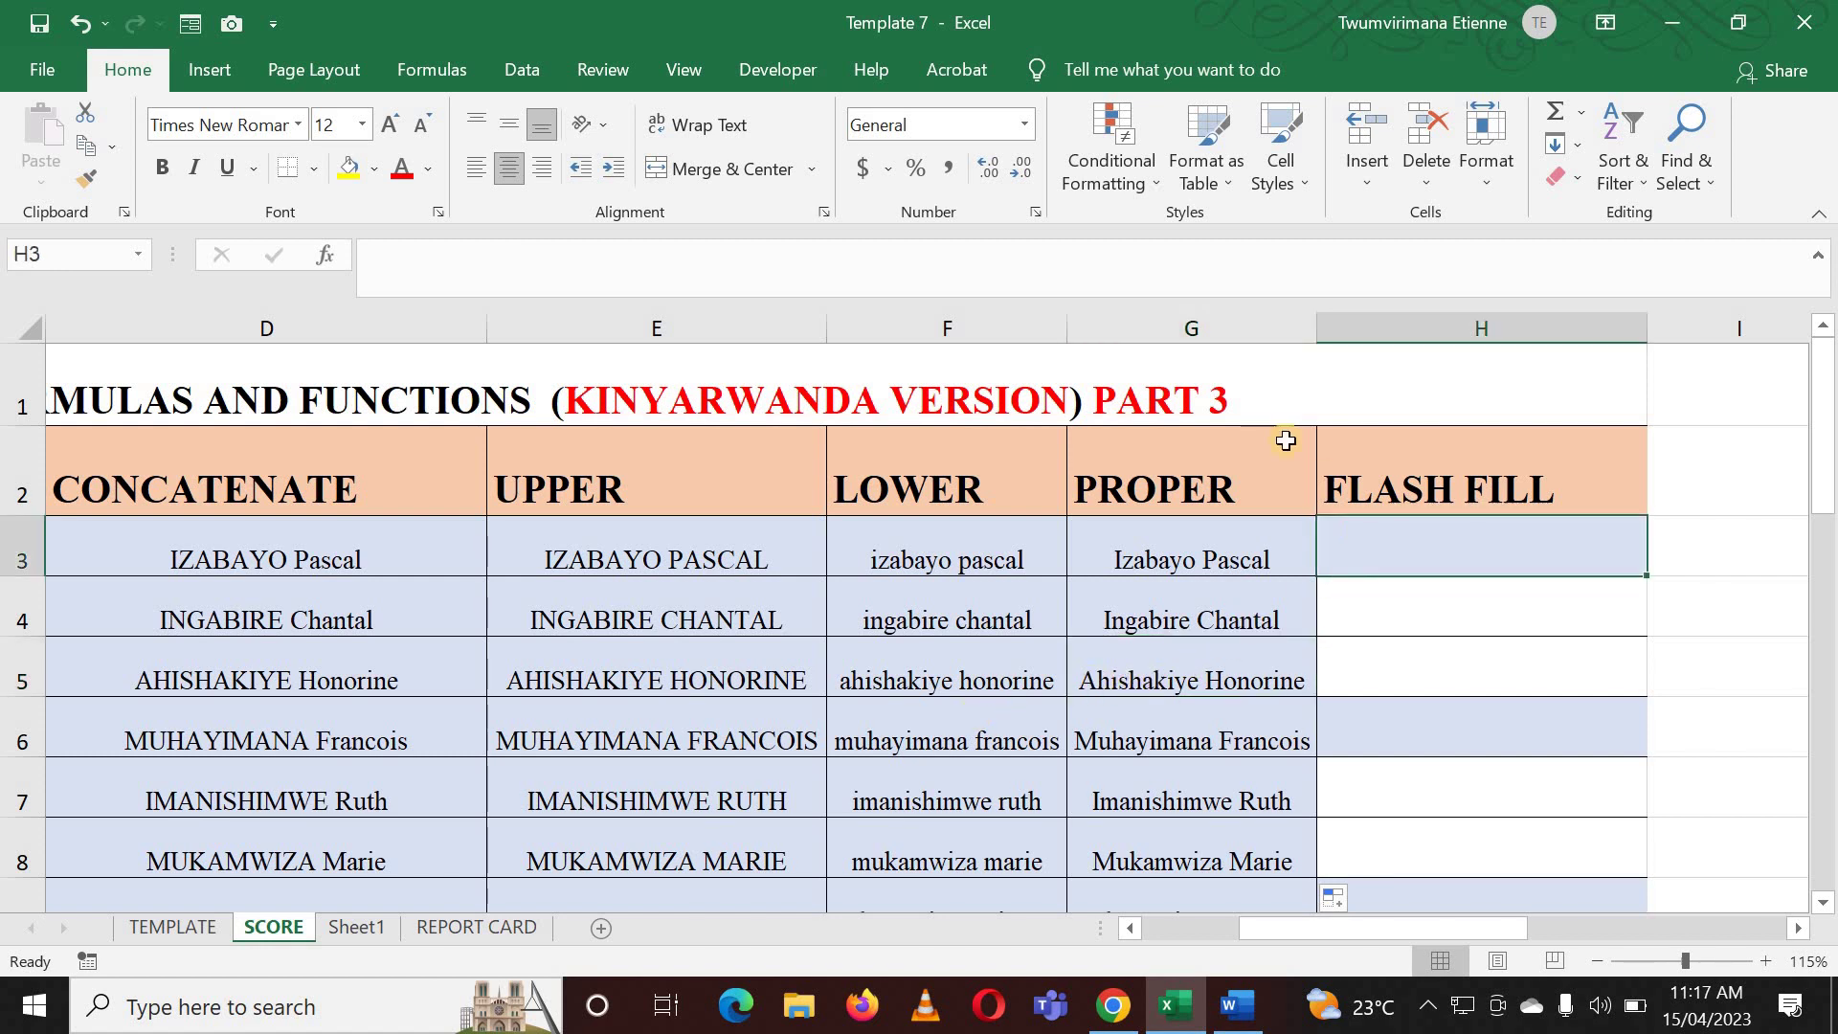
pyautogui.click(1155, 474)
pyautogui.click(986, 476)
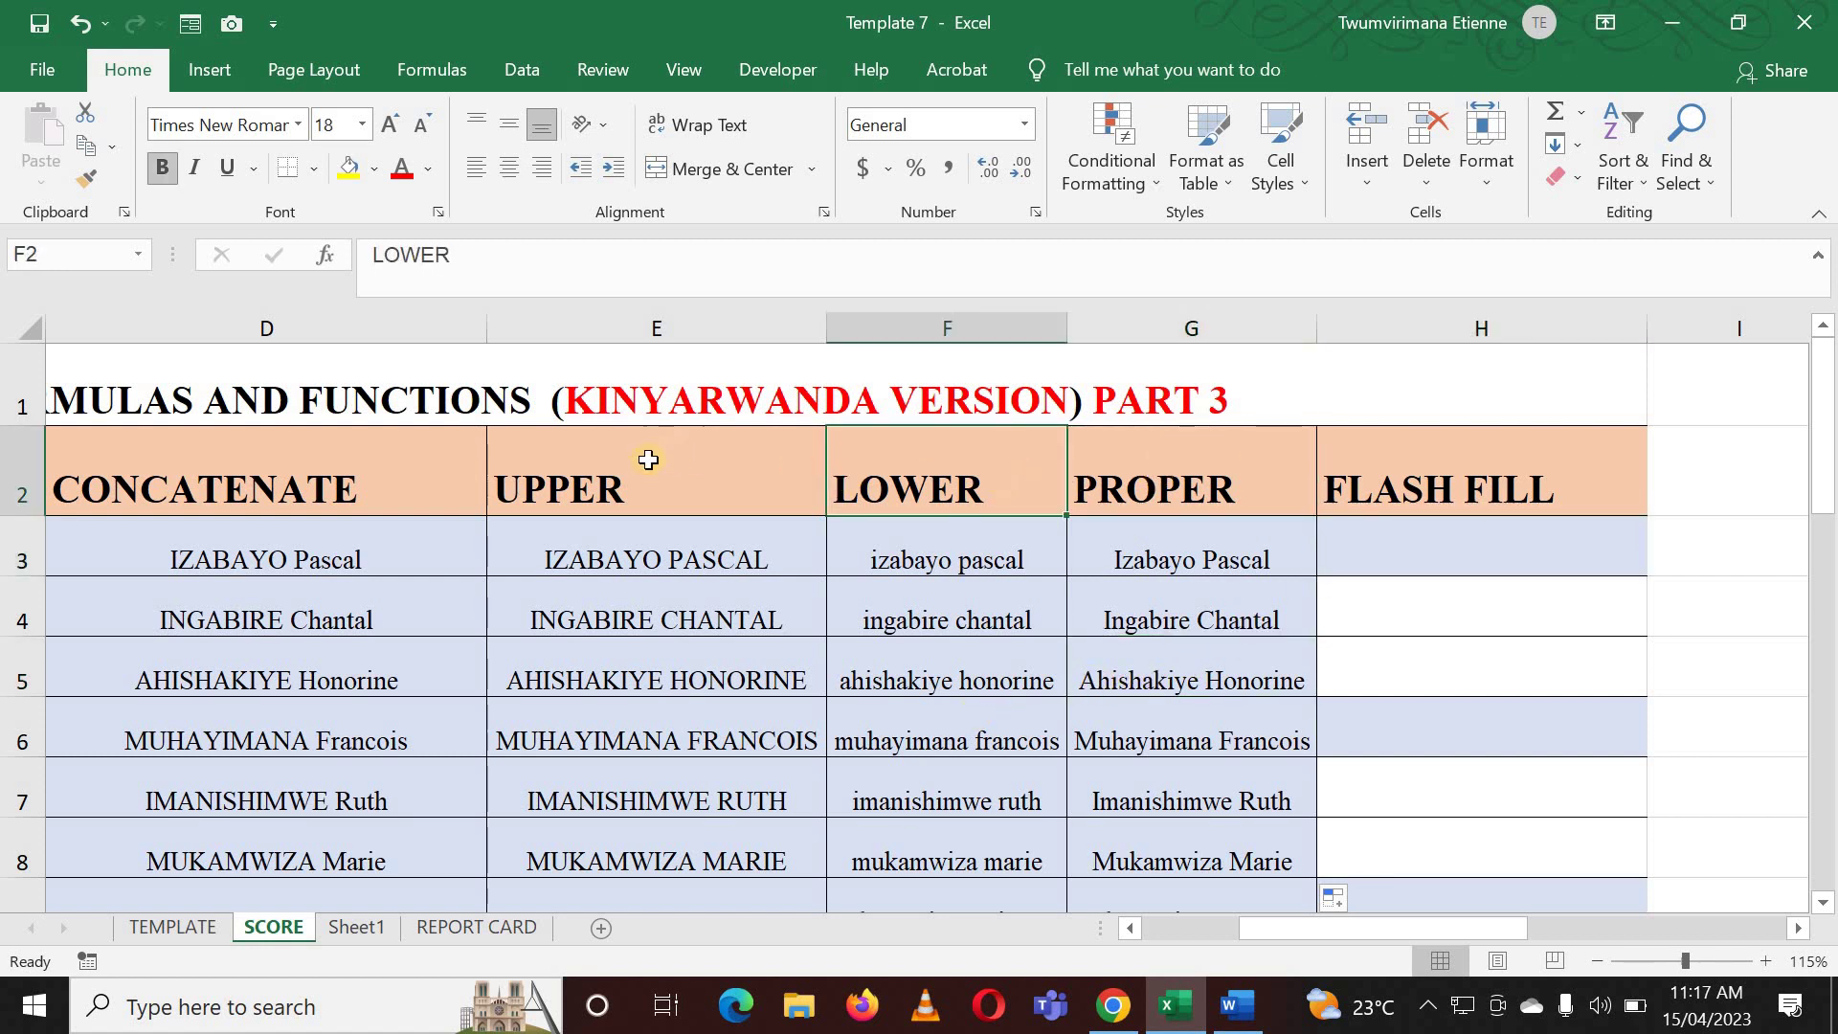
pyautogui.click(644, 460)
pyautogui.click(926, 464)
pyautogui.click(1212, 457)
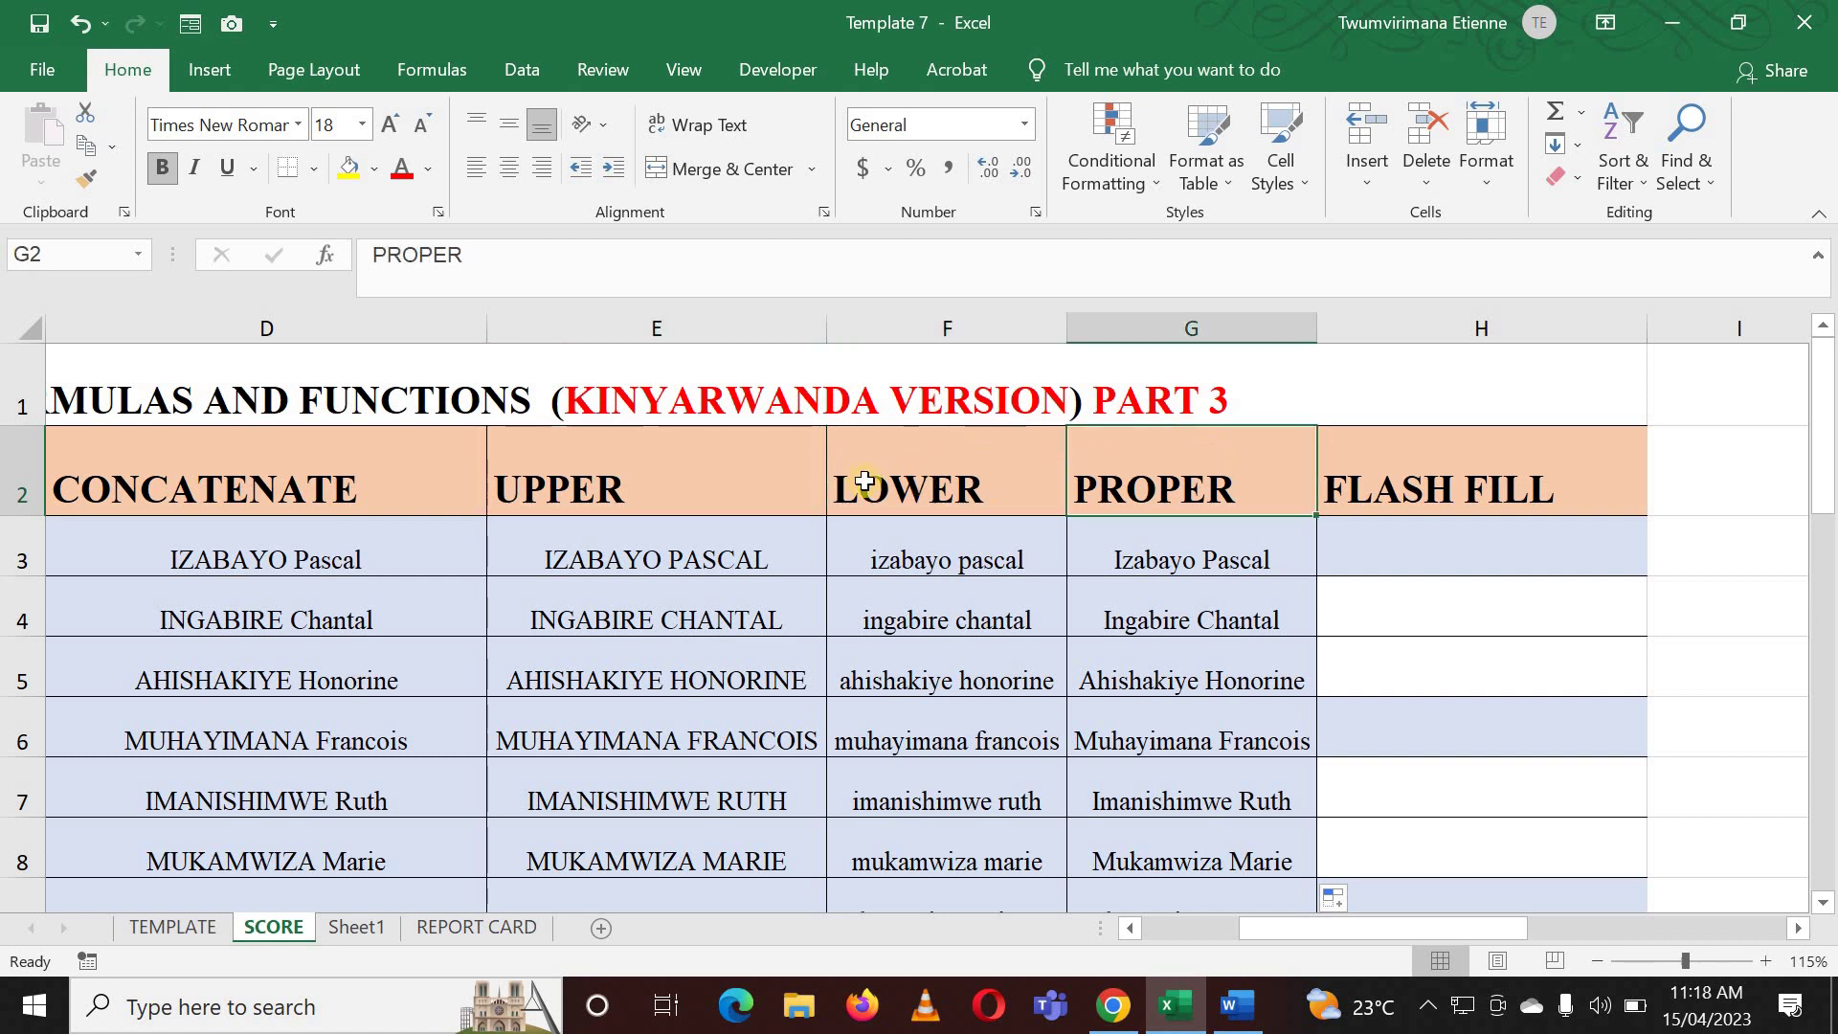
pyautogui.click(866, 476)
pyautogui.click(665, 479)
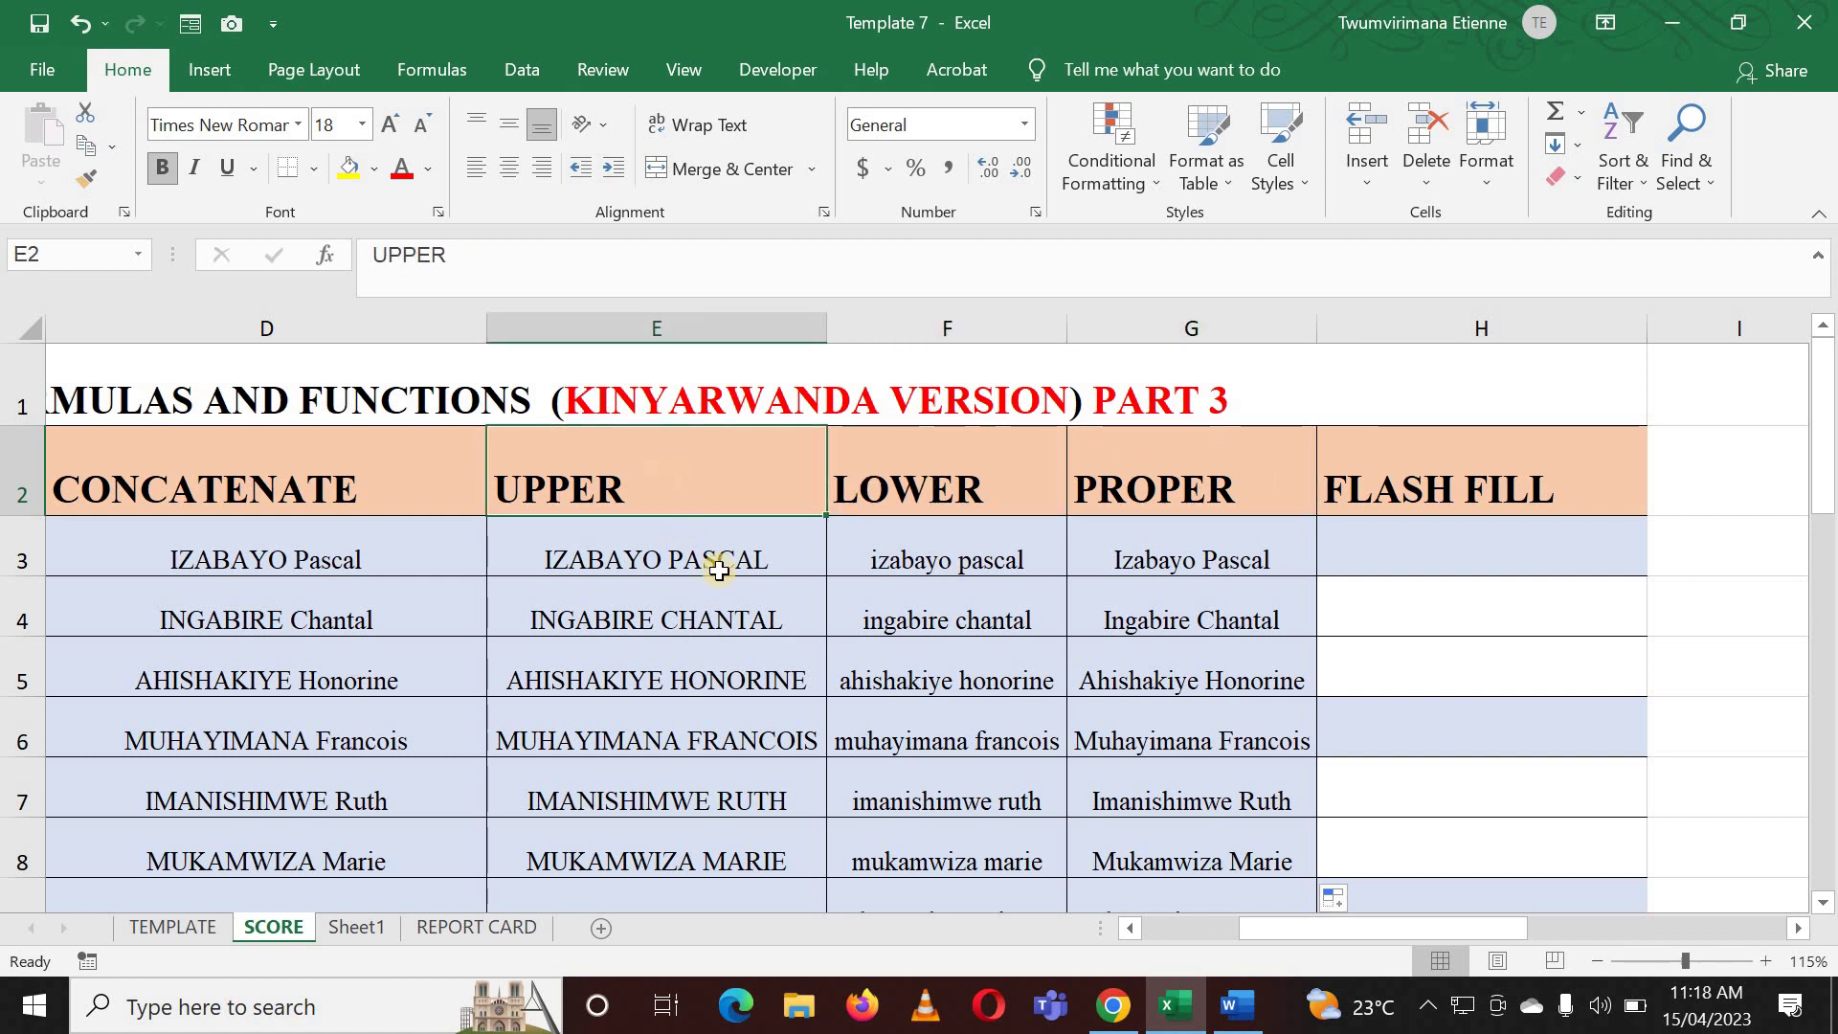
pyautogui.click(309, 487)
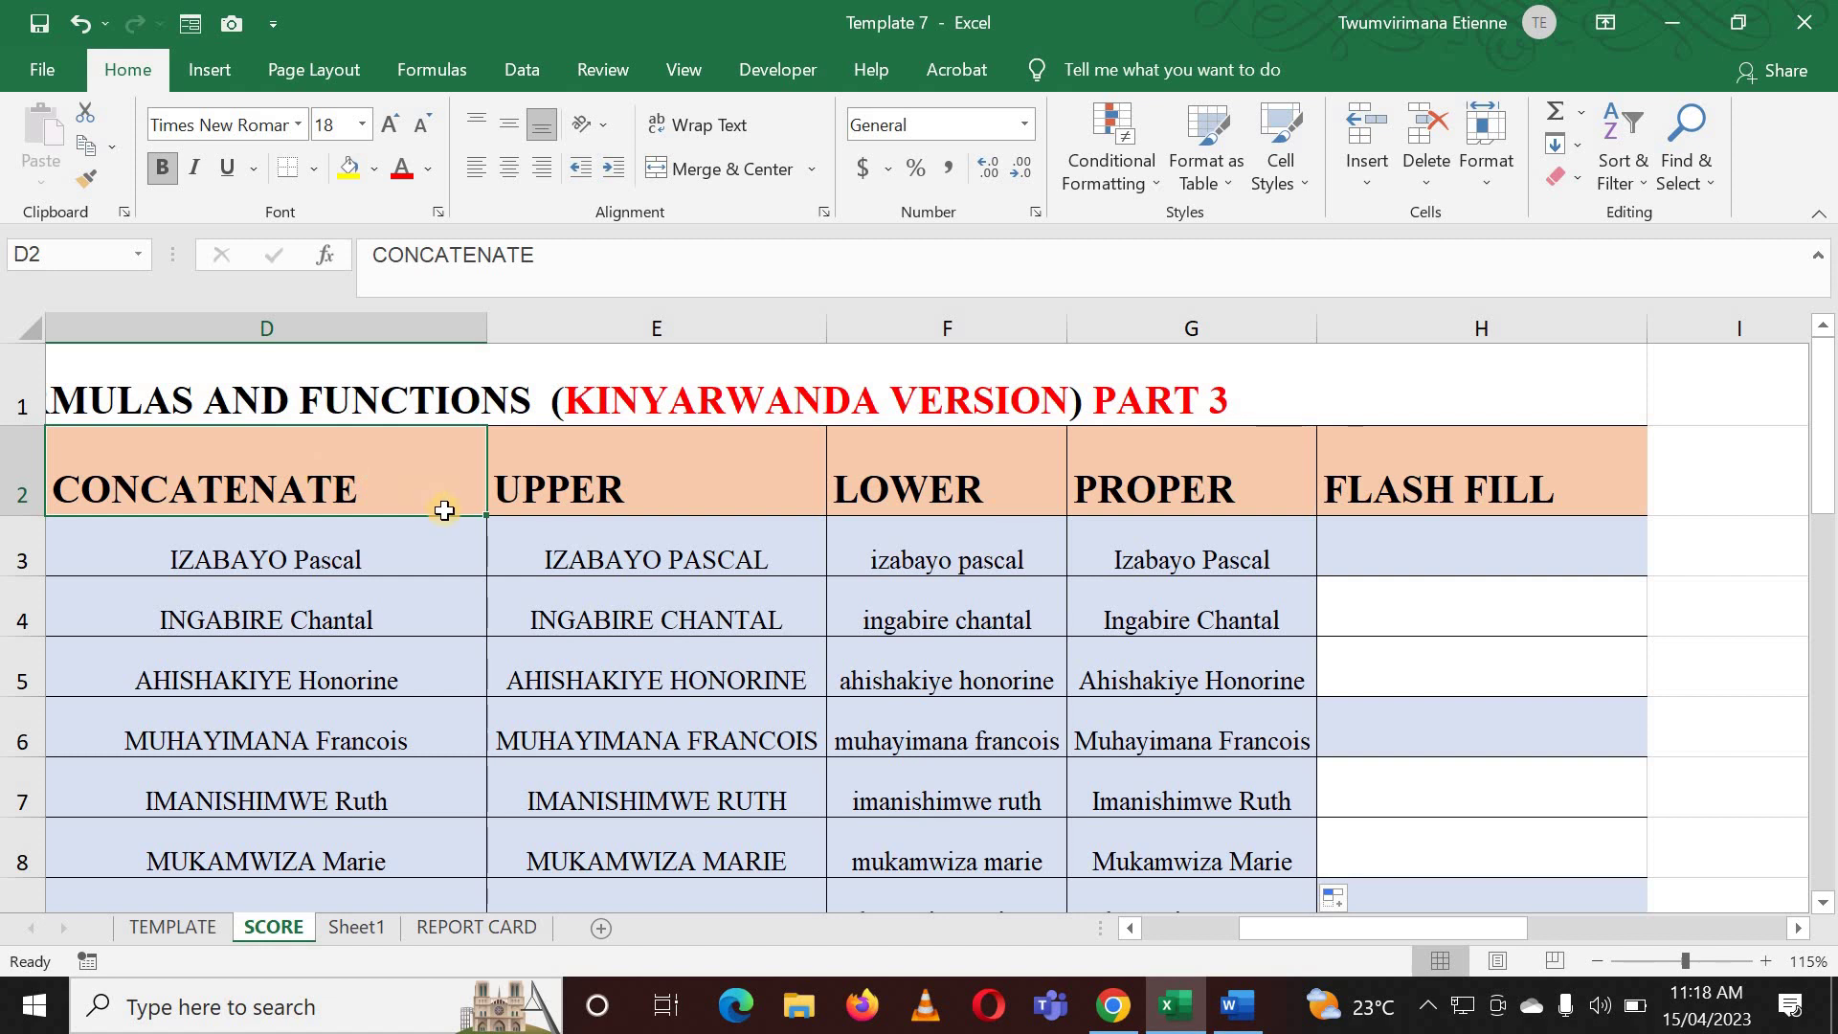
pyautogui.click(1404, 553)
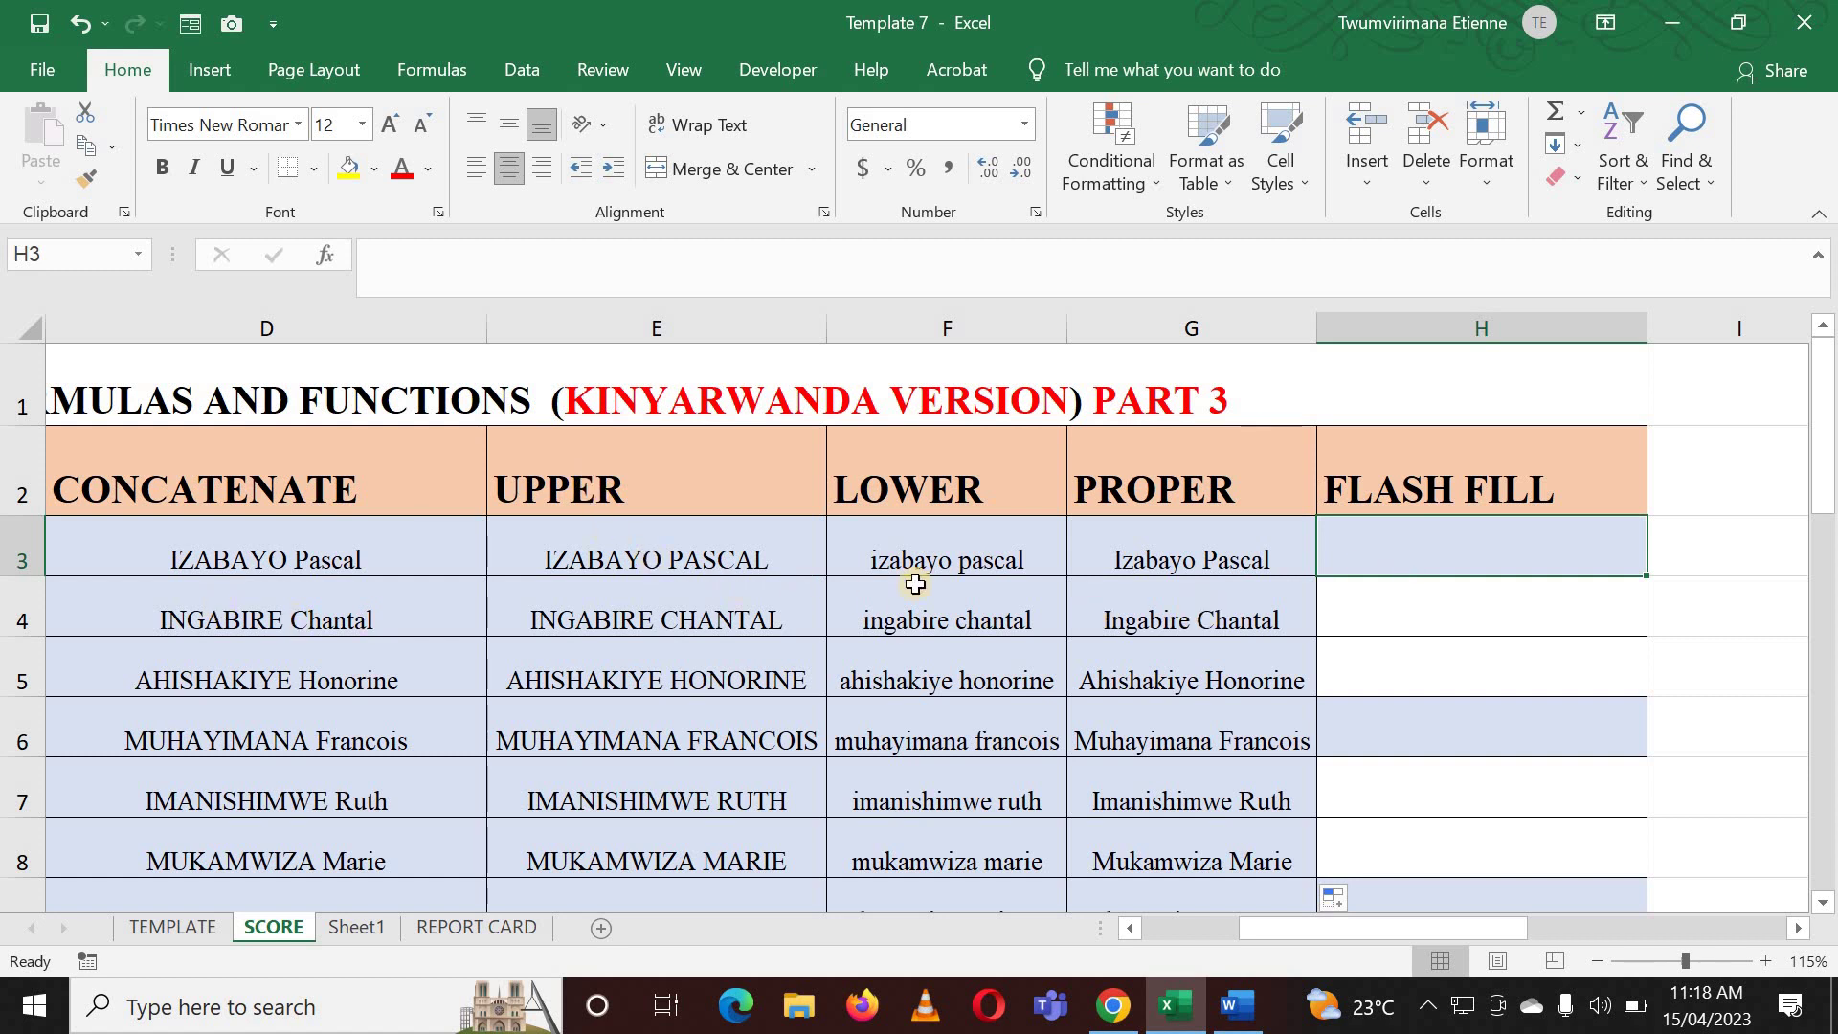
pyautogui.click(975, 554)
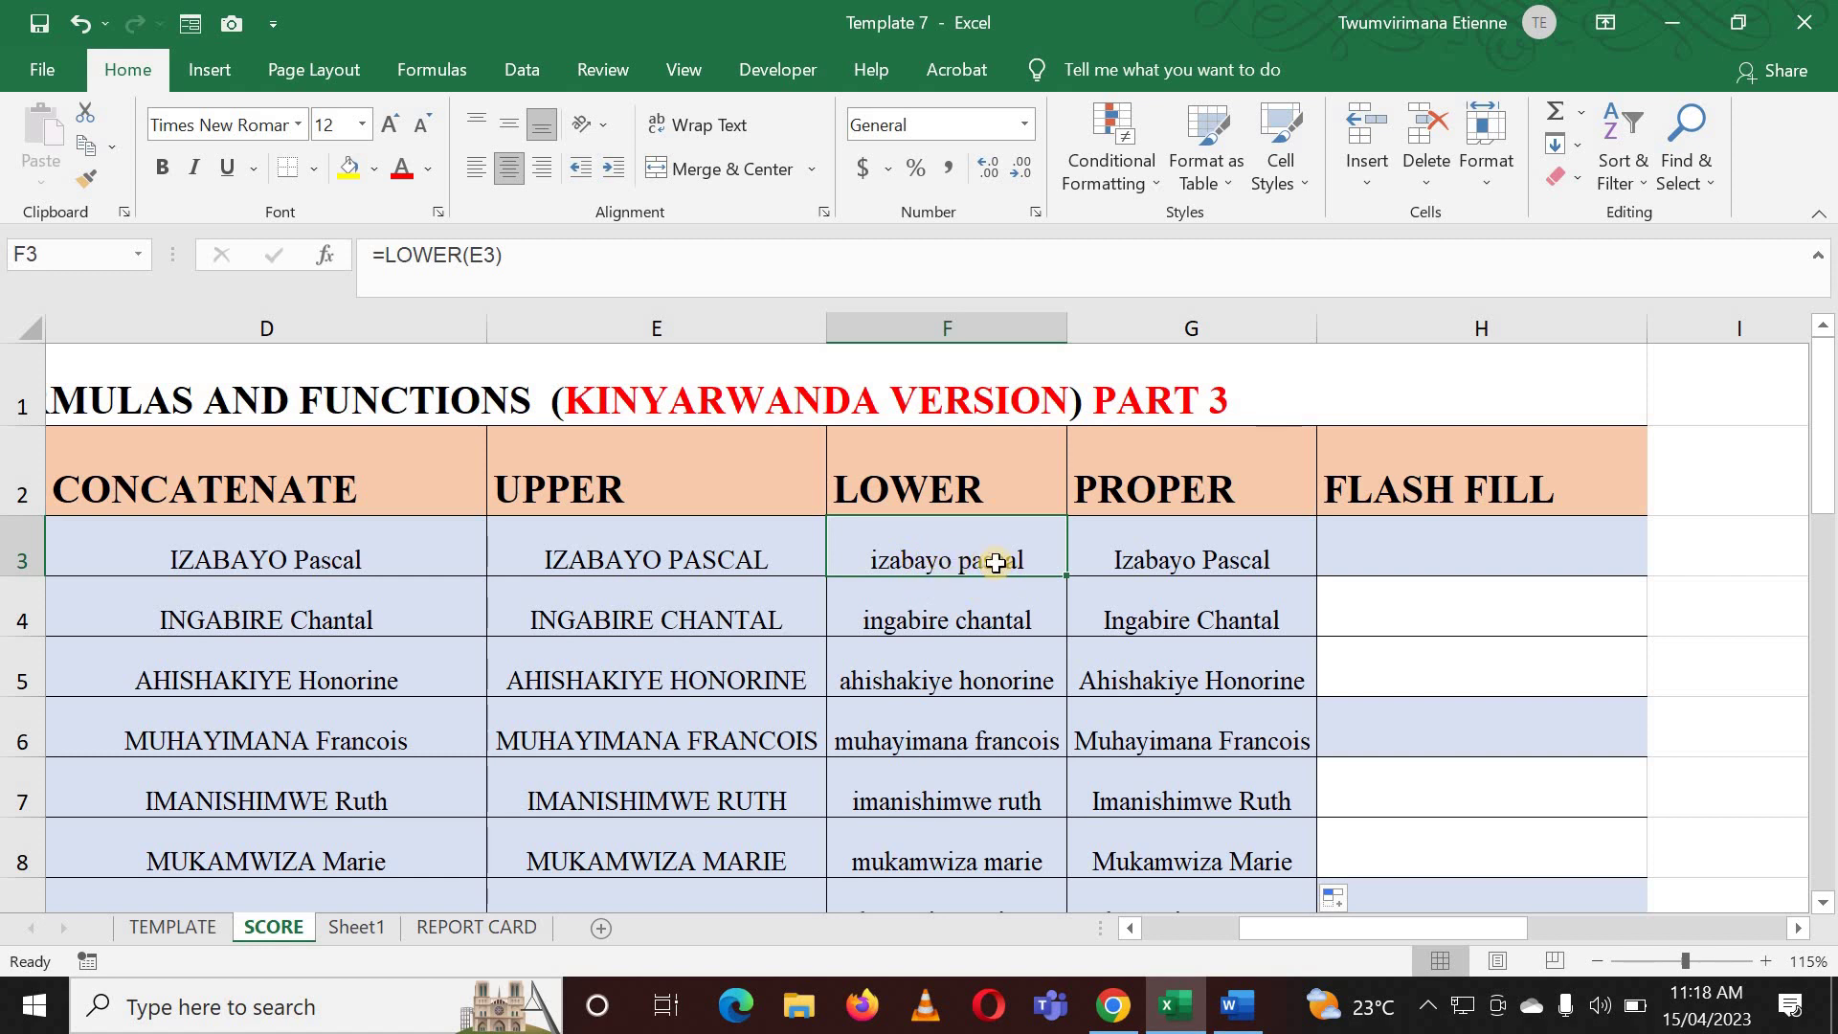
pyautogui.click(1366, 542)
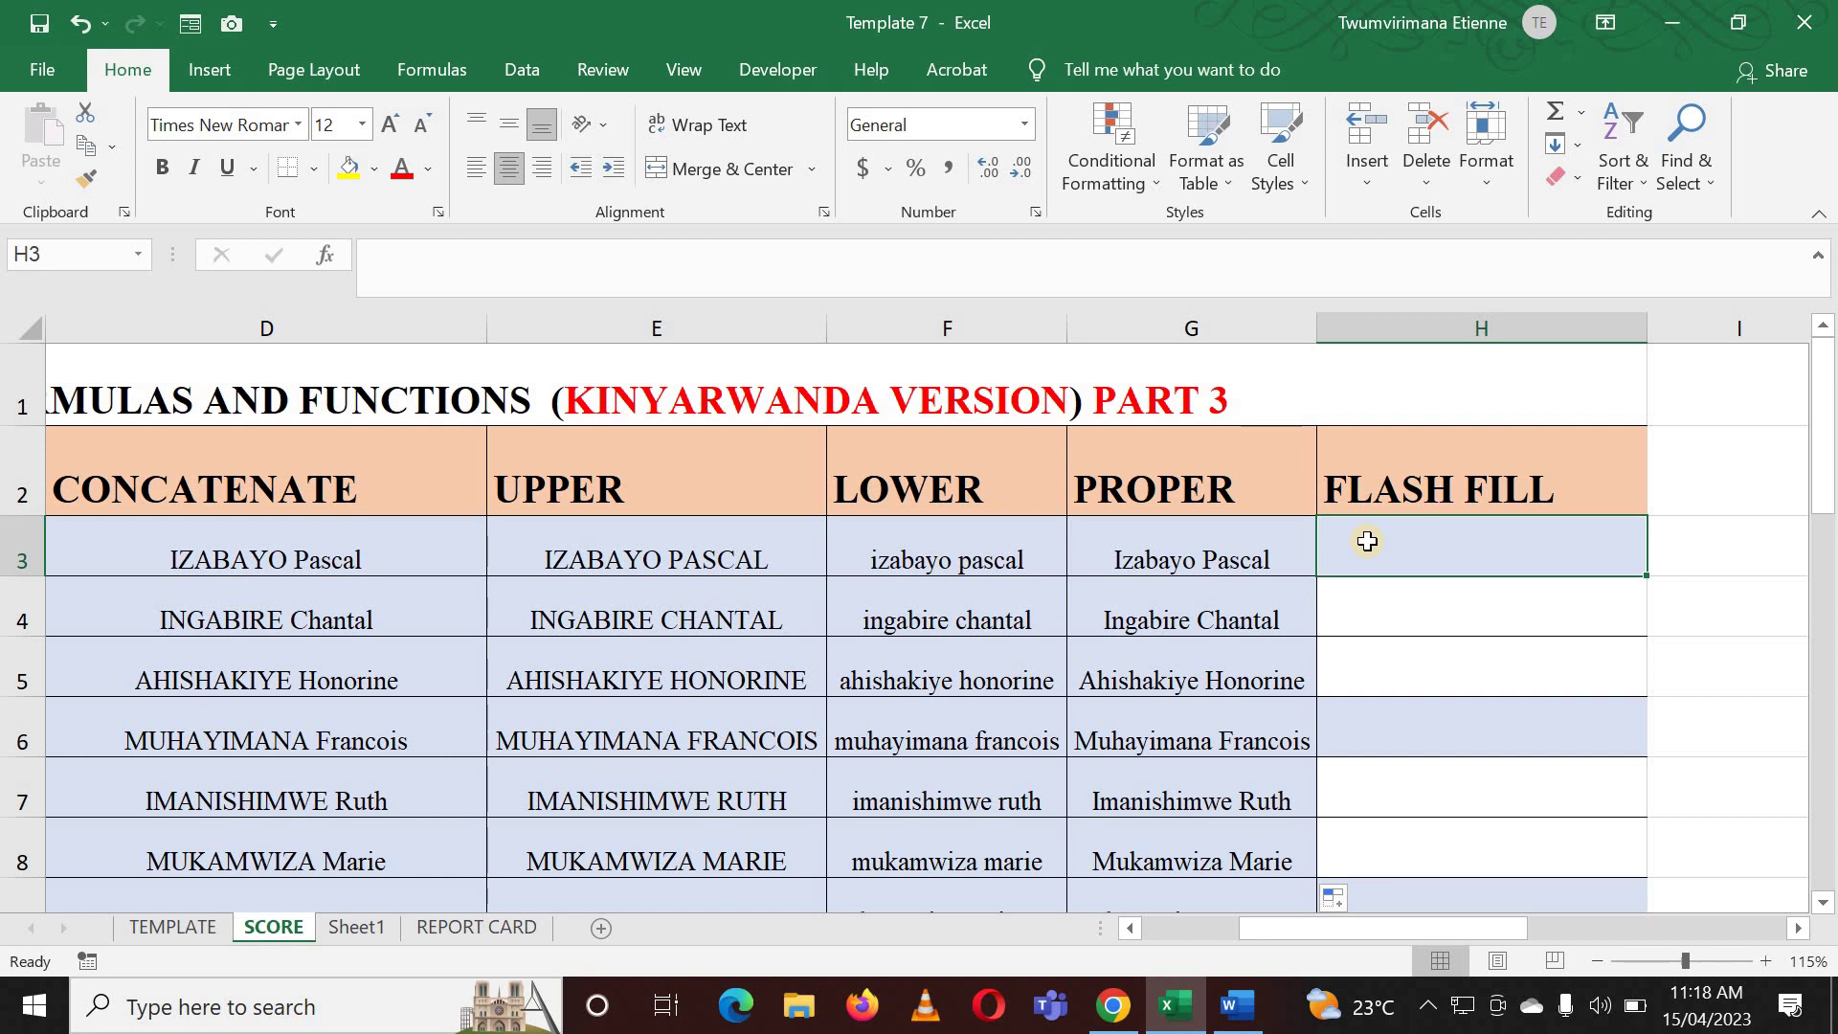
# Step: Type the first student's full name in uppercase in H3, then select H3 down to H13
pyautogui.write('IZA')
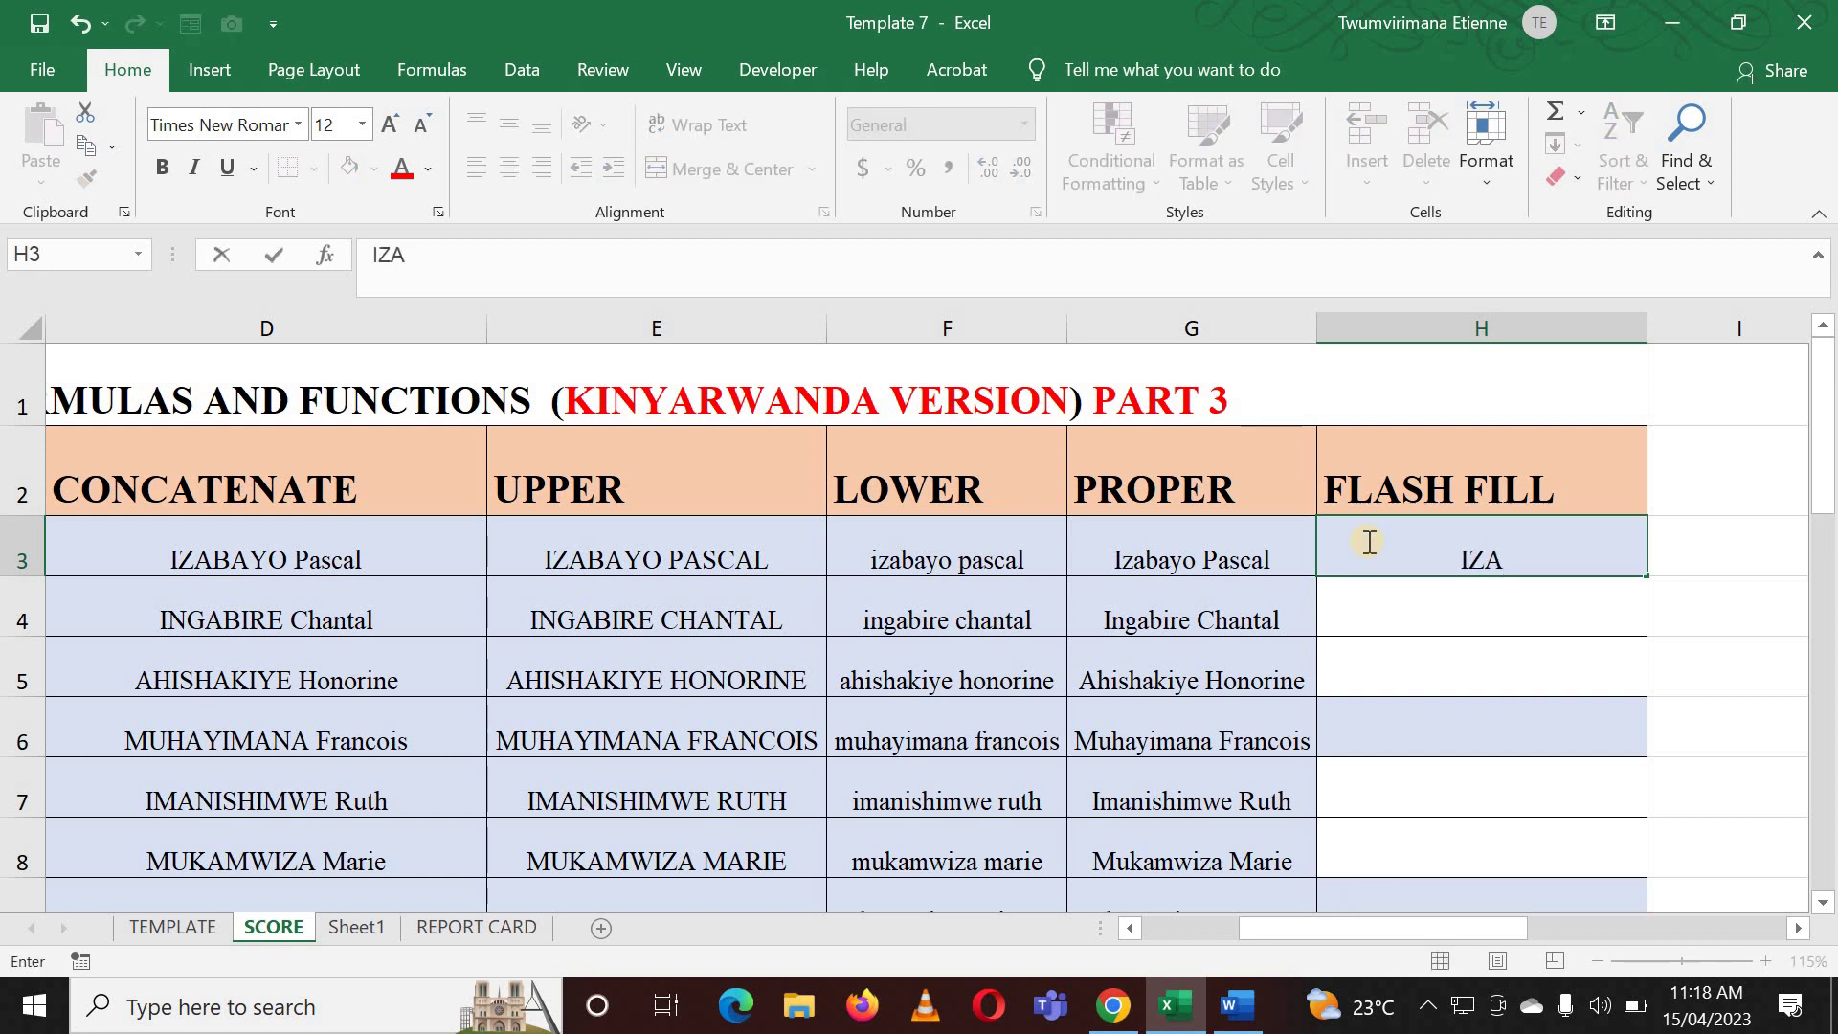
pyautogui.write('BAYO ')
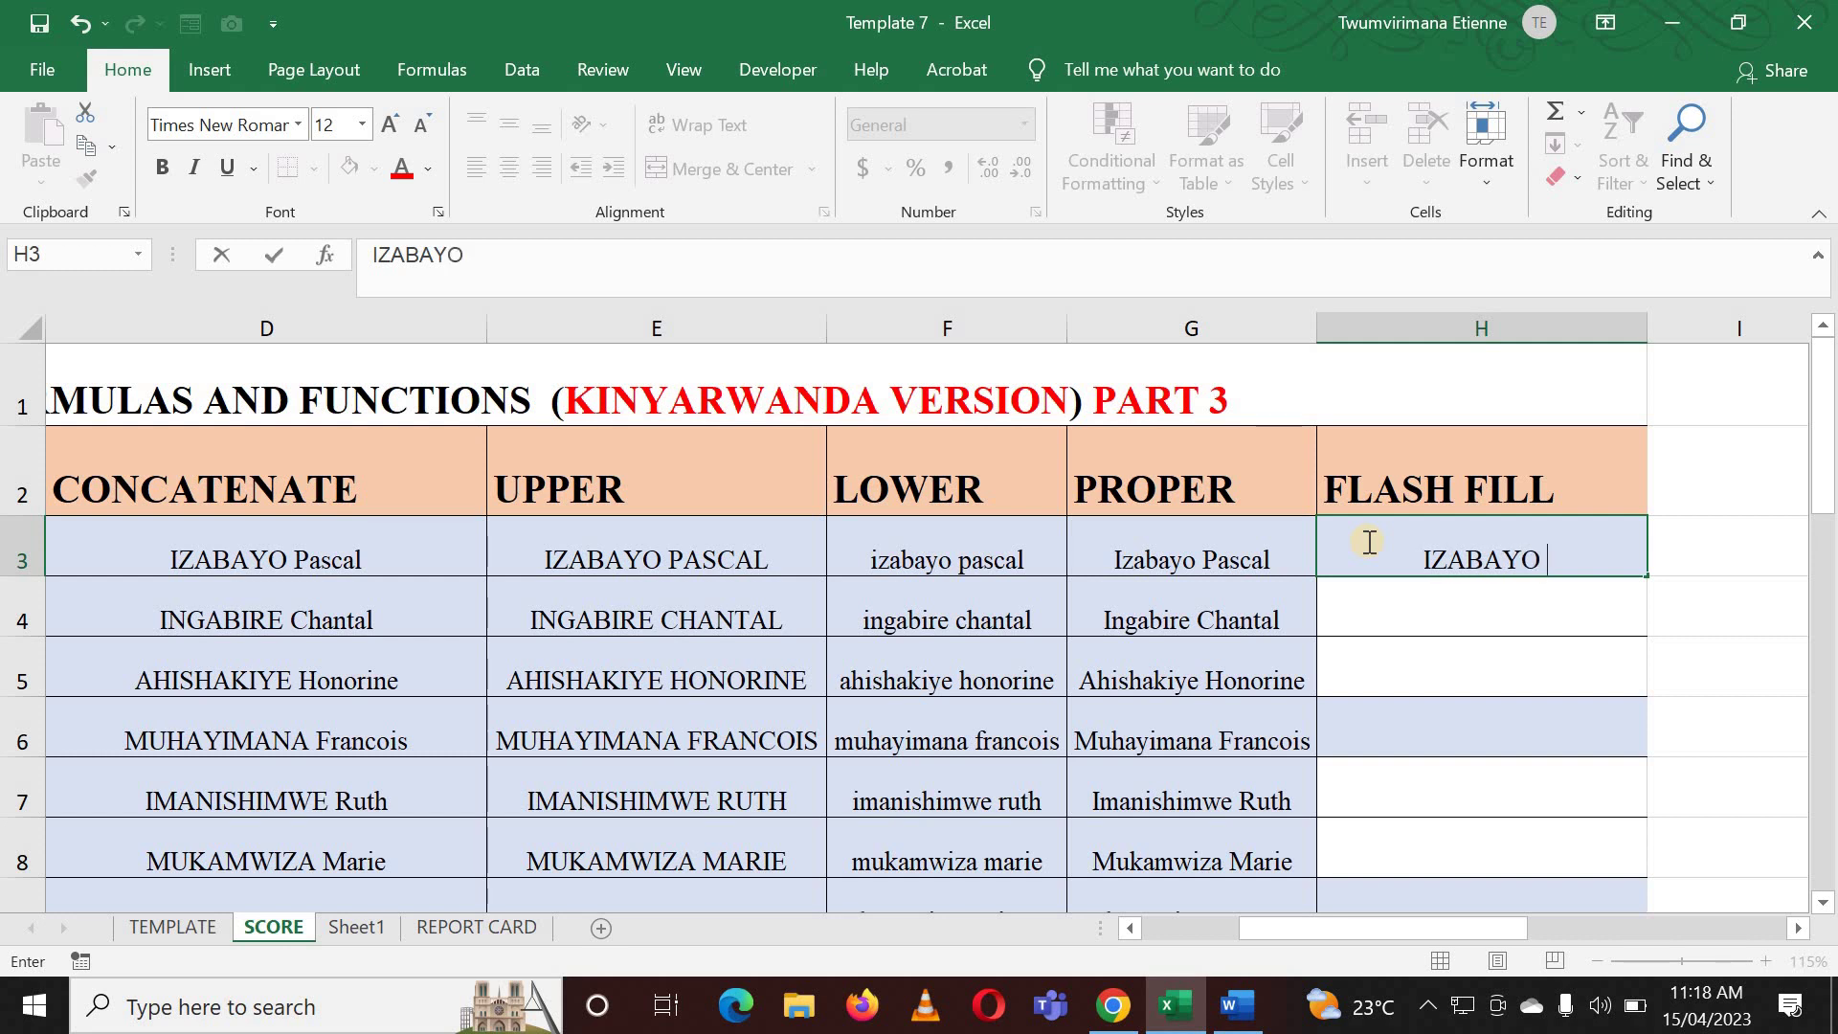
pyautogui.write('PASCAL')
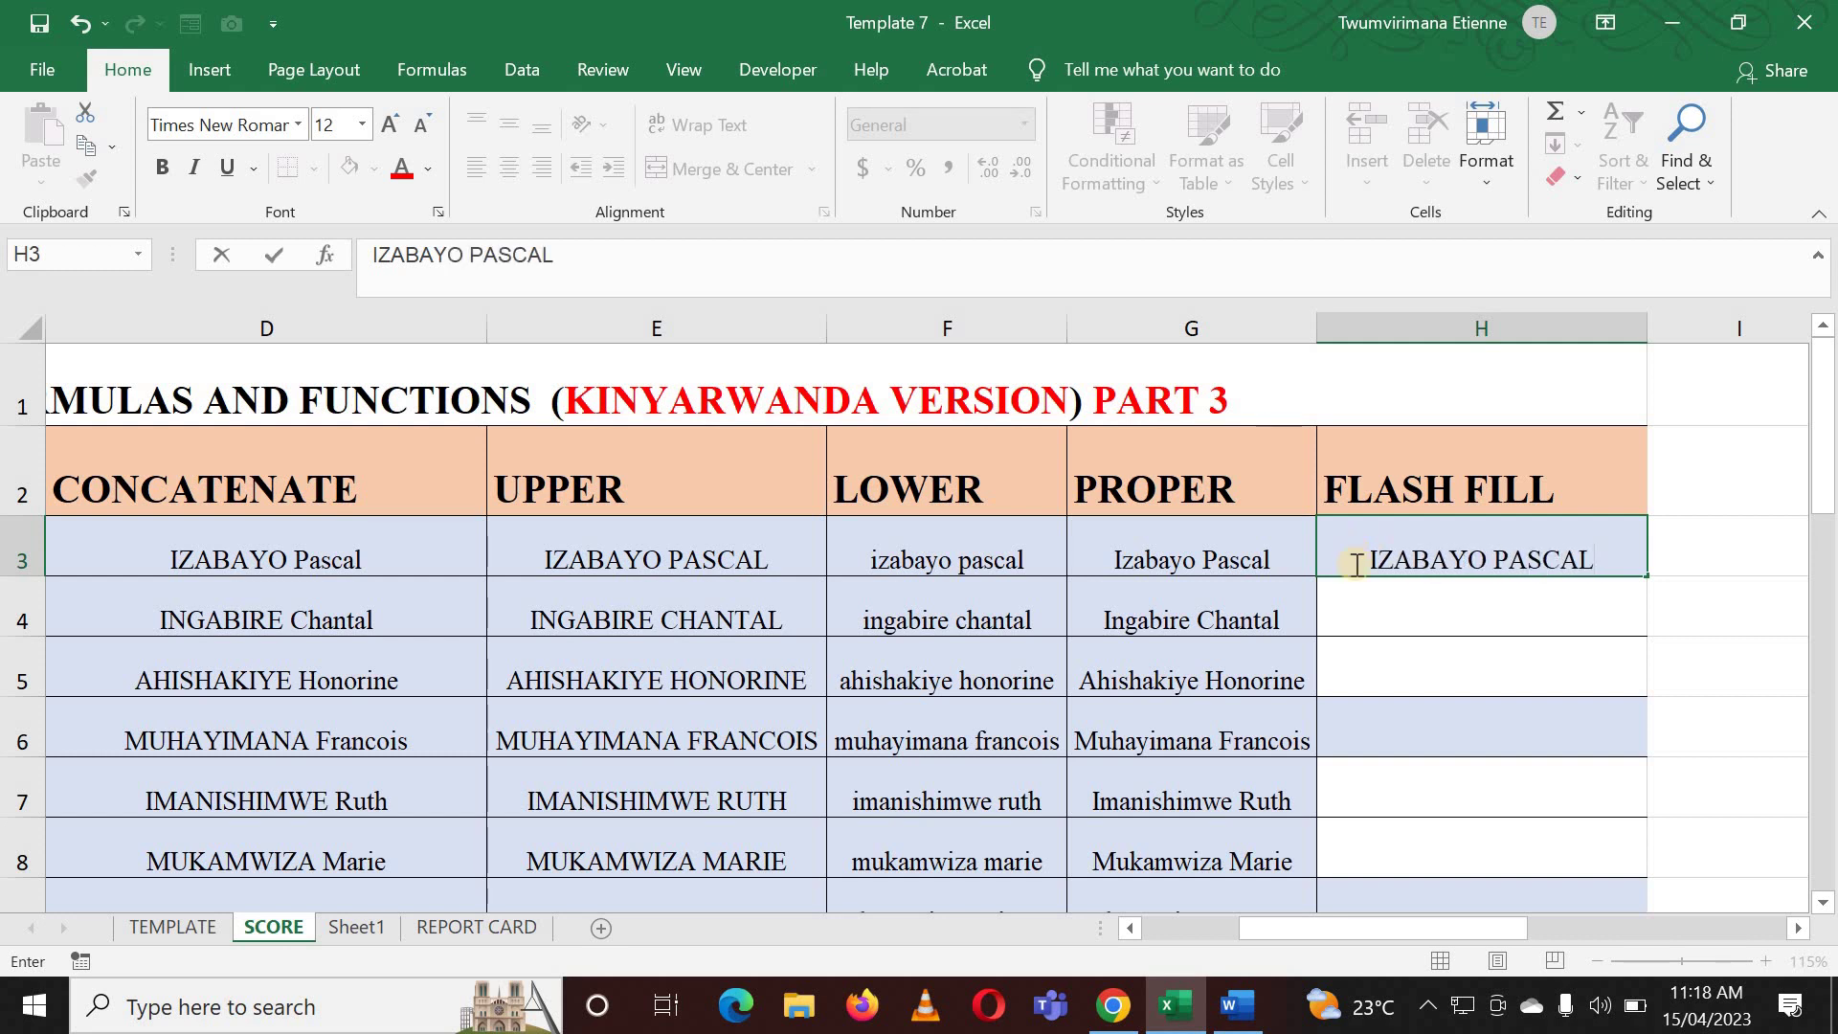
pyautogui.press('Return')
pyautogui.click(1426, 554)
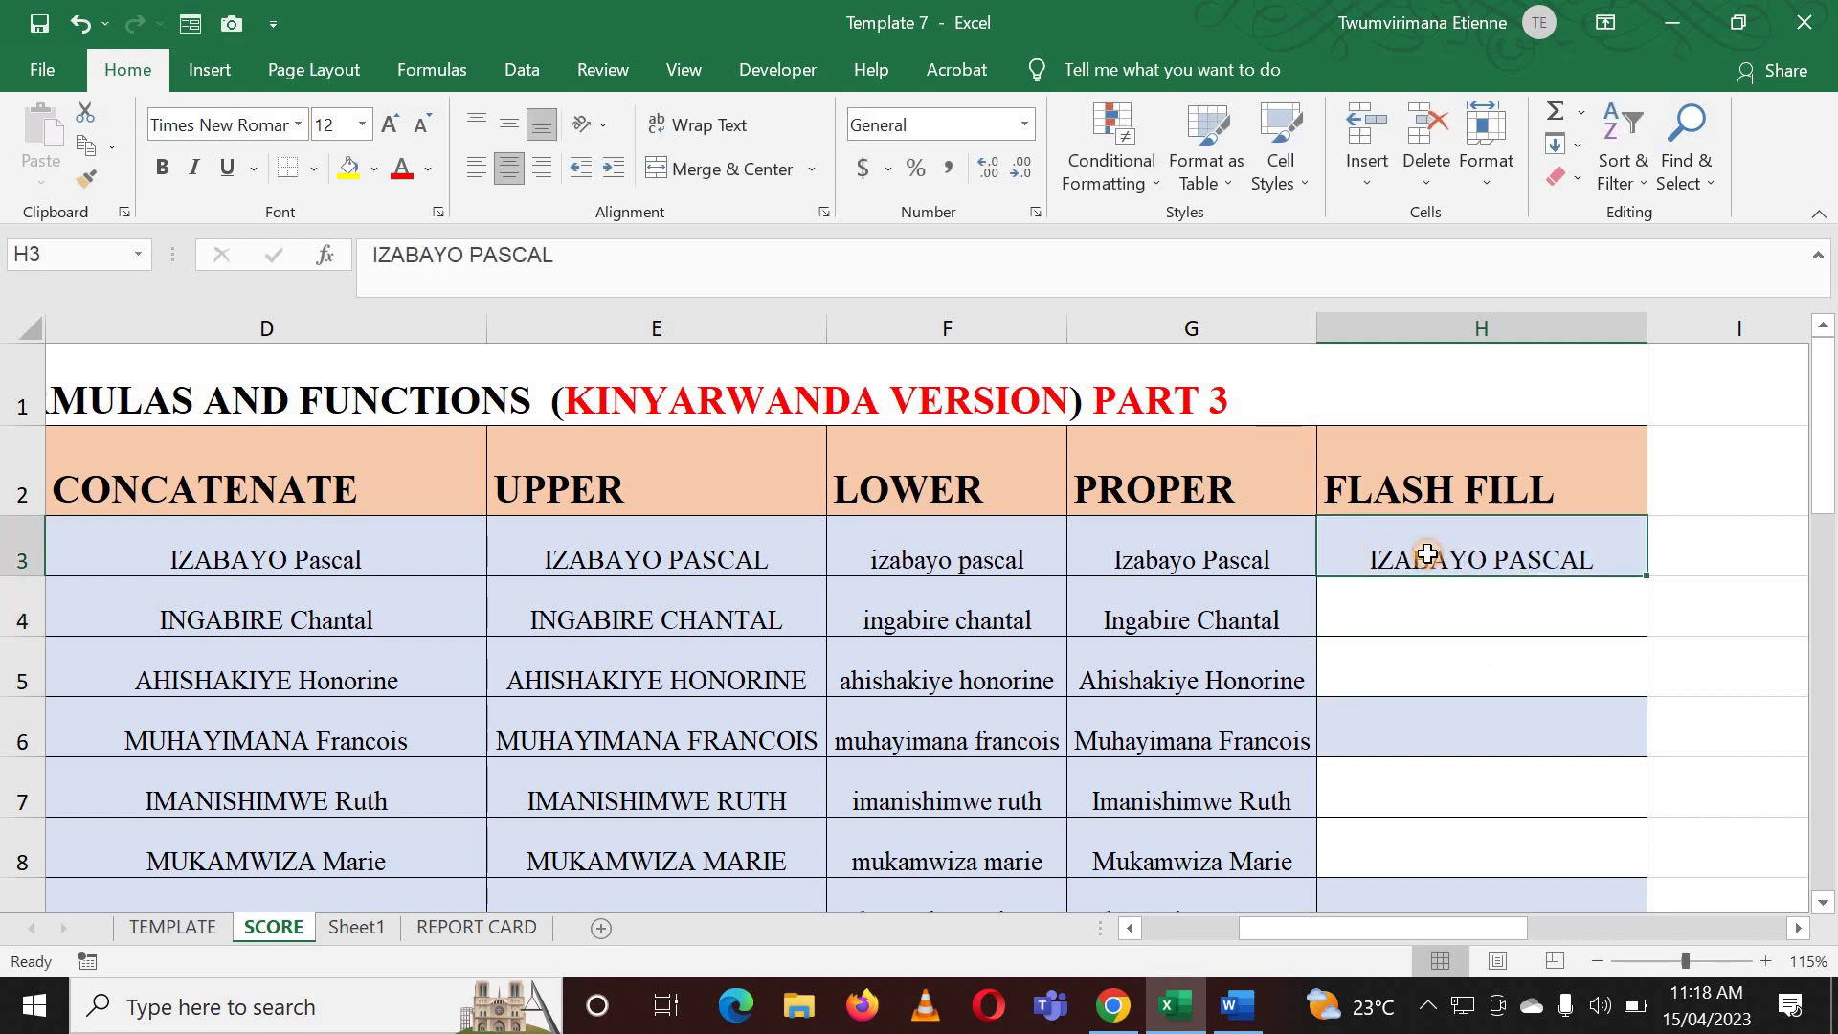
pyautogui.click(1392, 605)
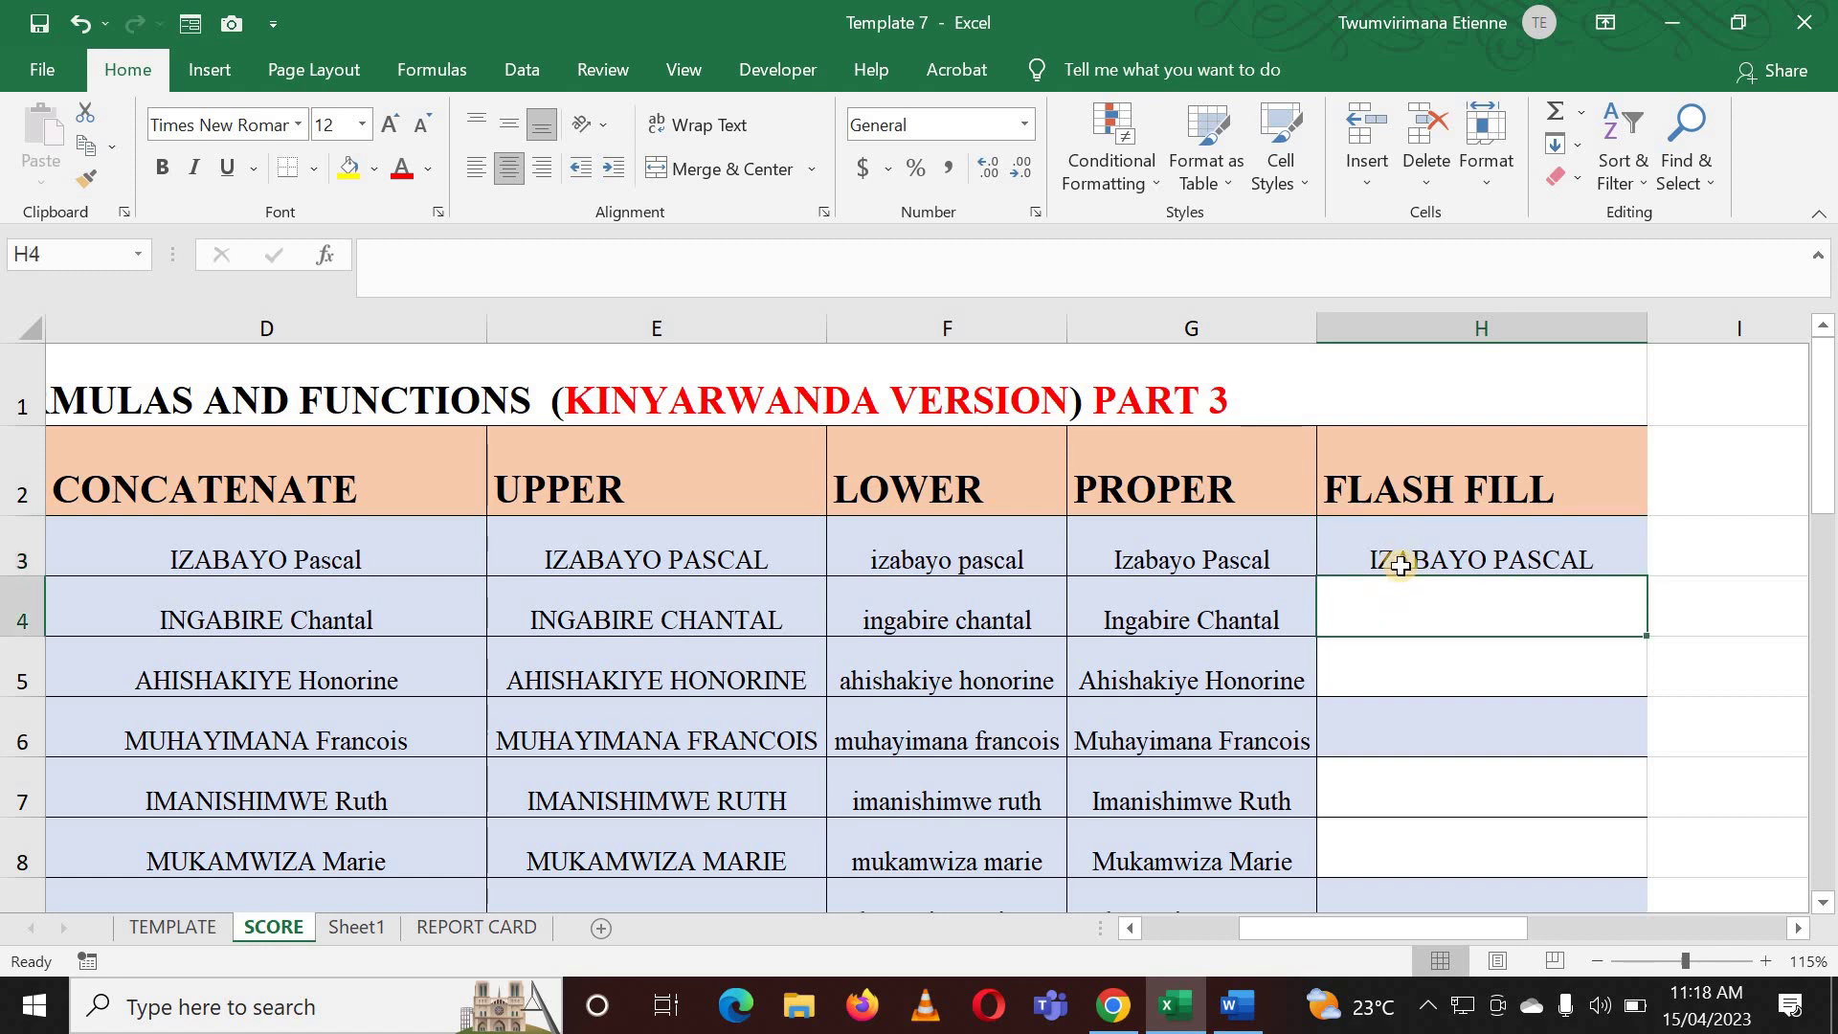
pyautogui.click(1399, 561)
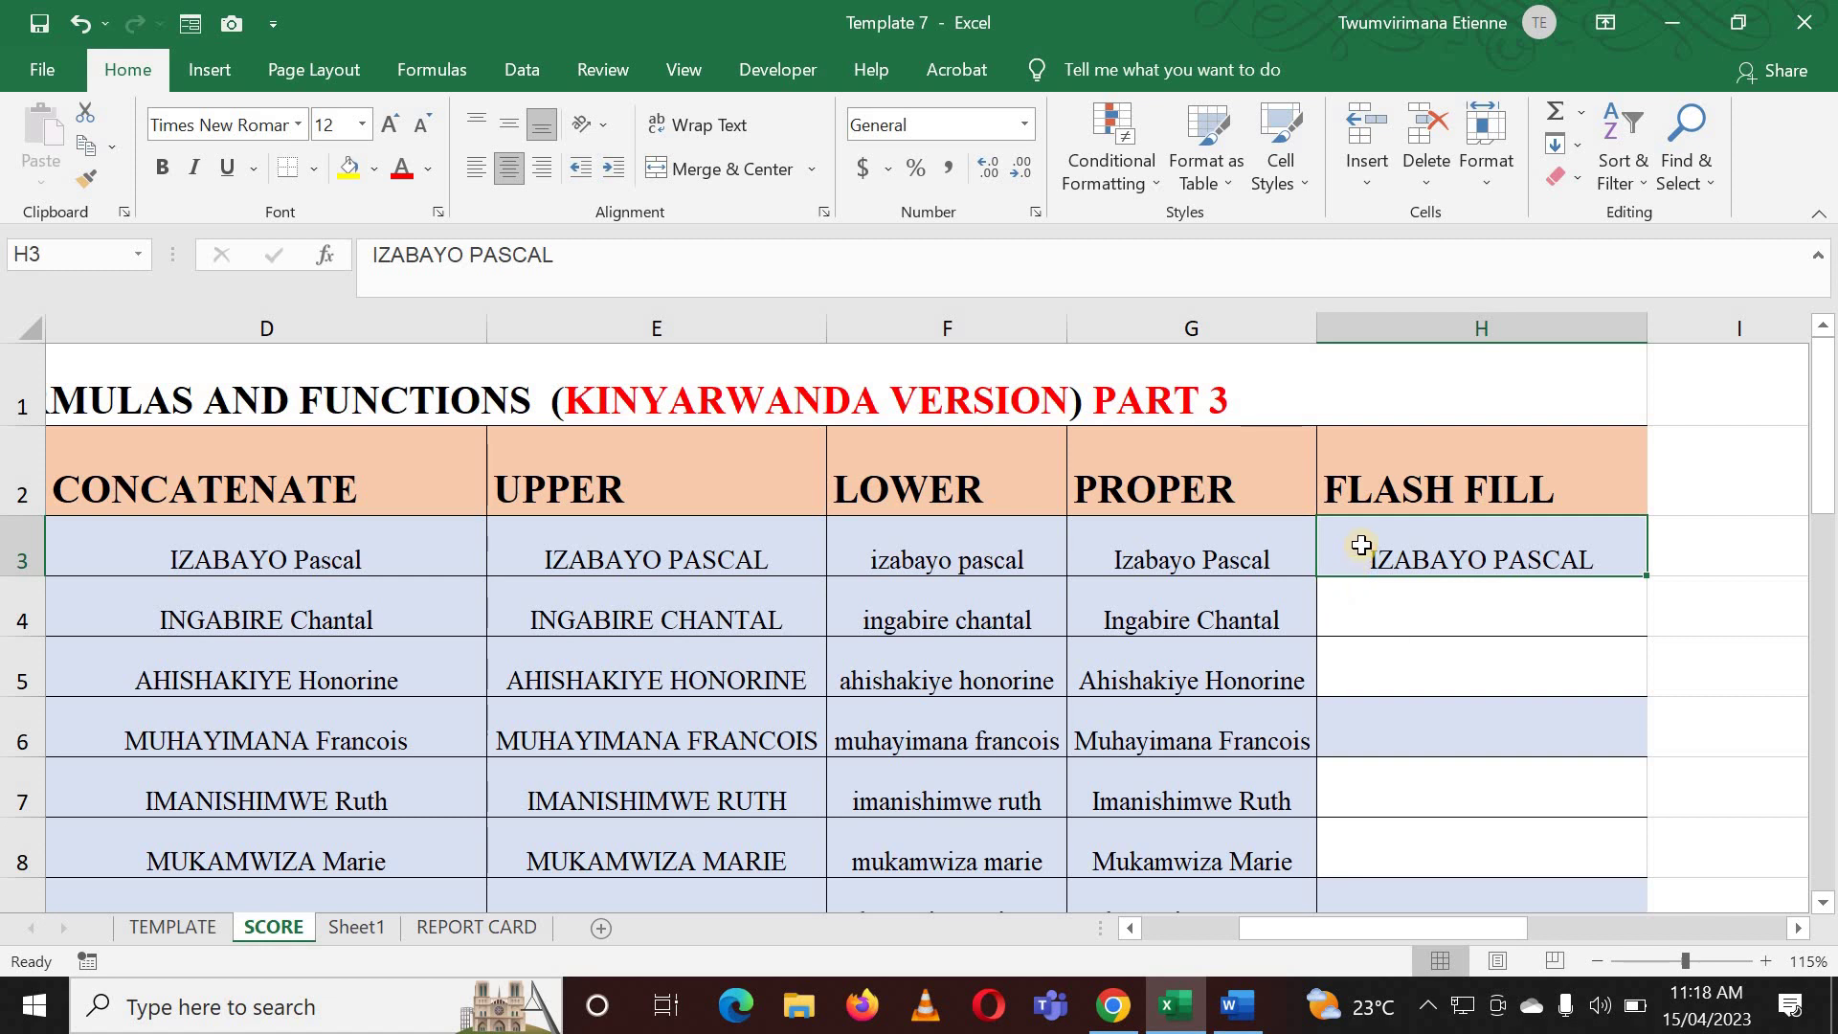
pyautogui.moveTo(1361, 546); pyautogui.dragTo(1390, 842)
pyautogui.scroll(2, 1088, 616)
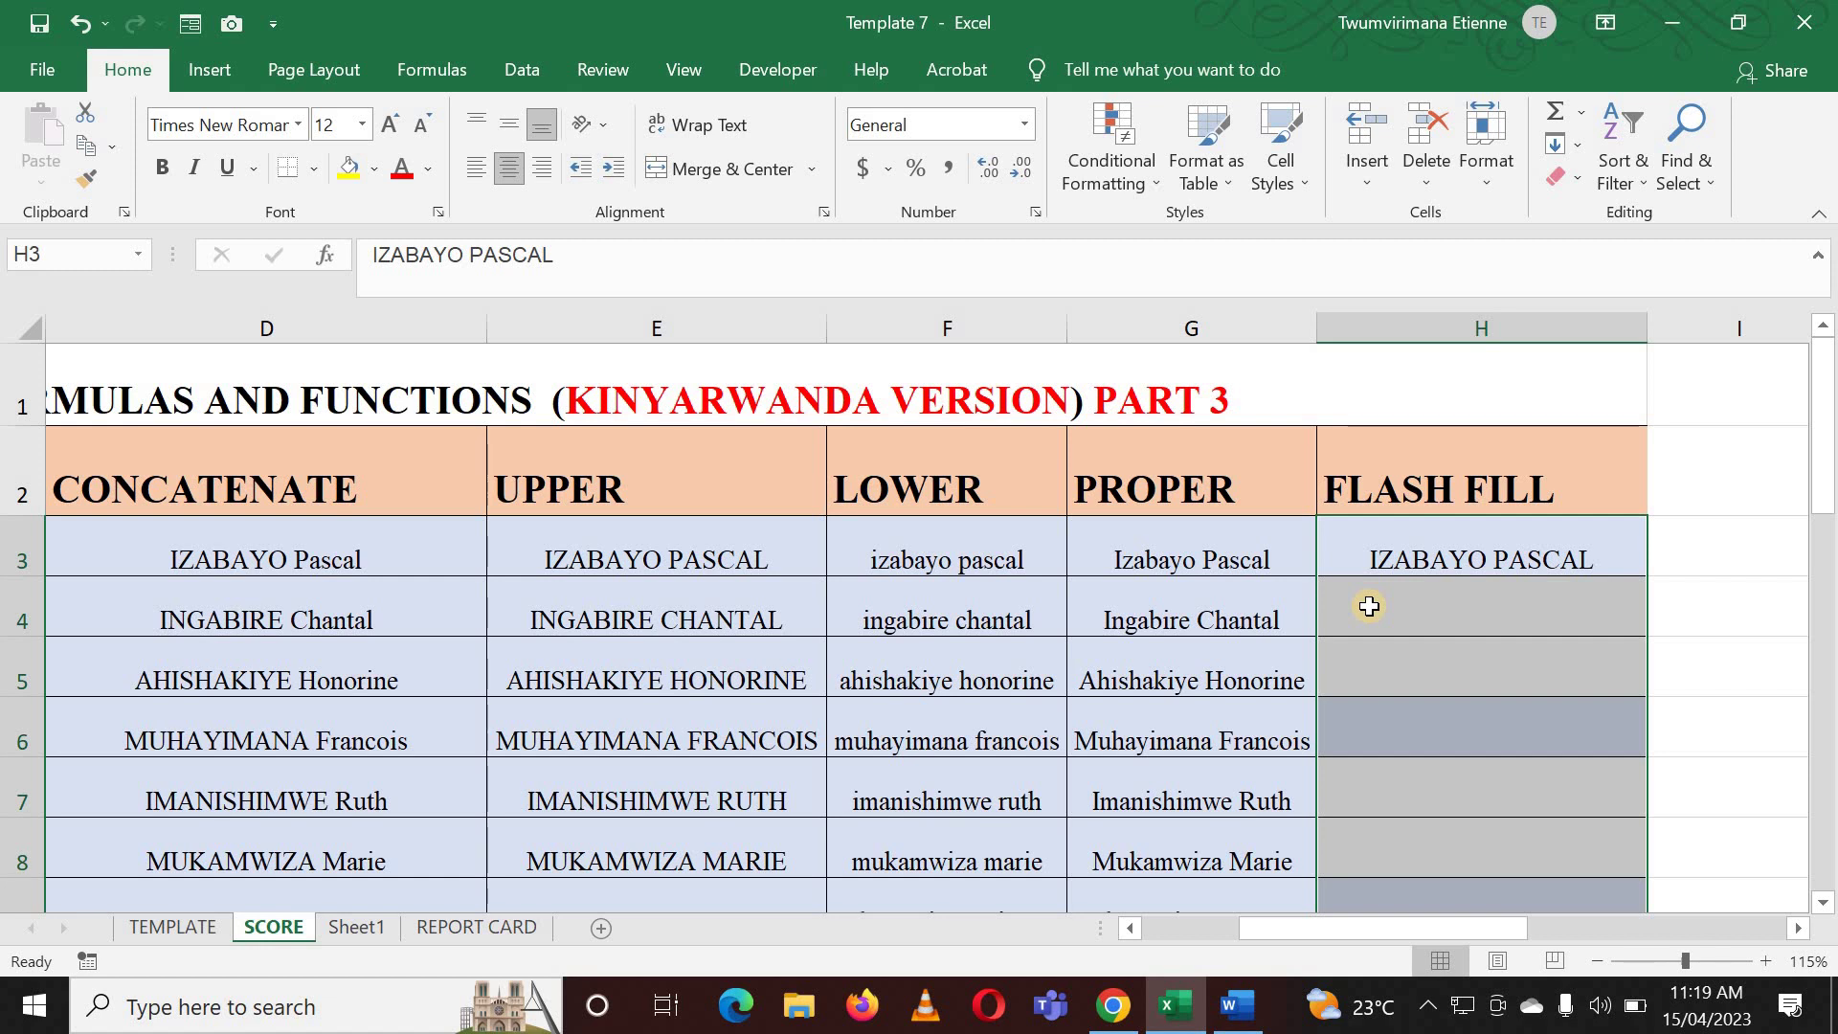
pyautogui.hotkey('ctrl', 'e')
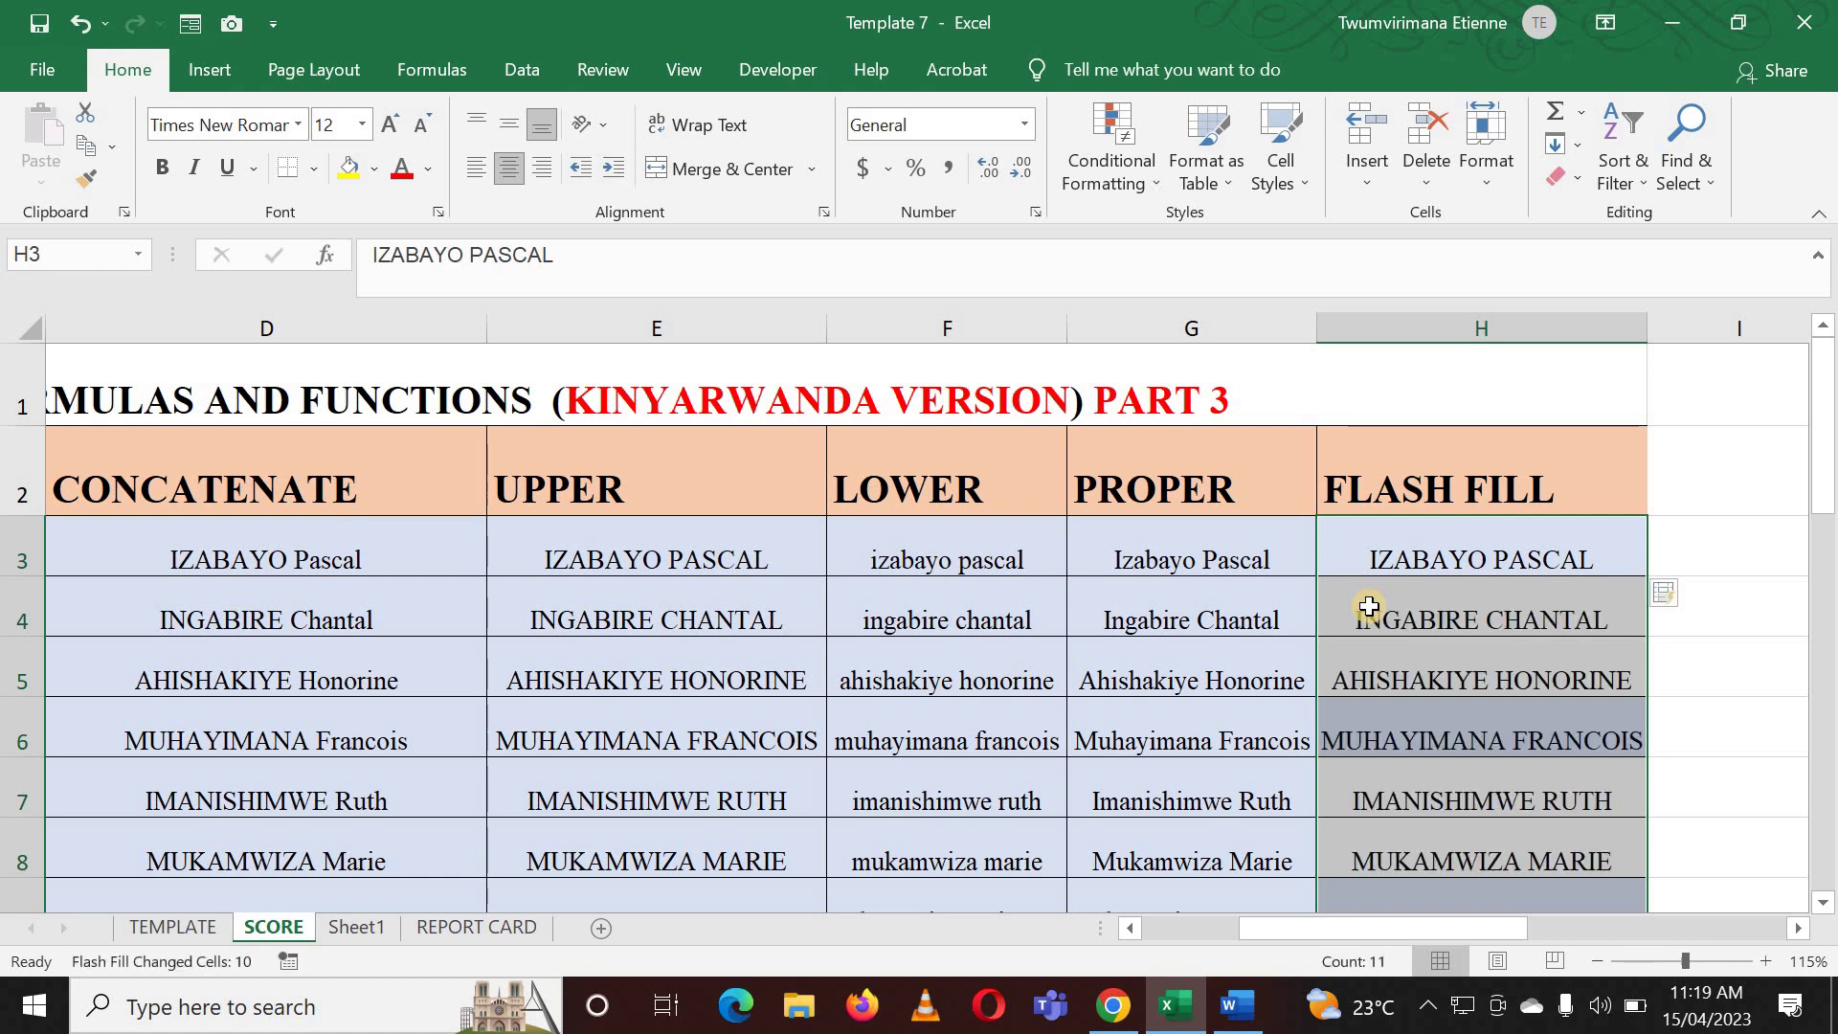
pyautogui.click(1403, 802)
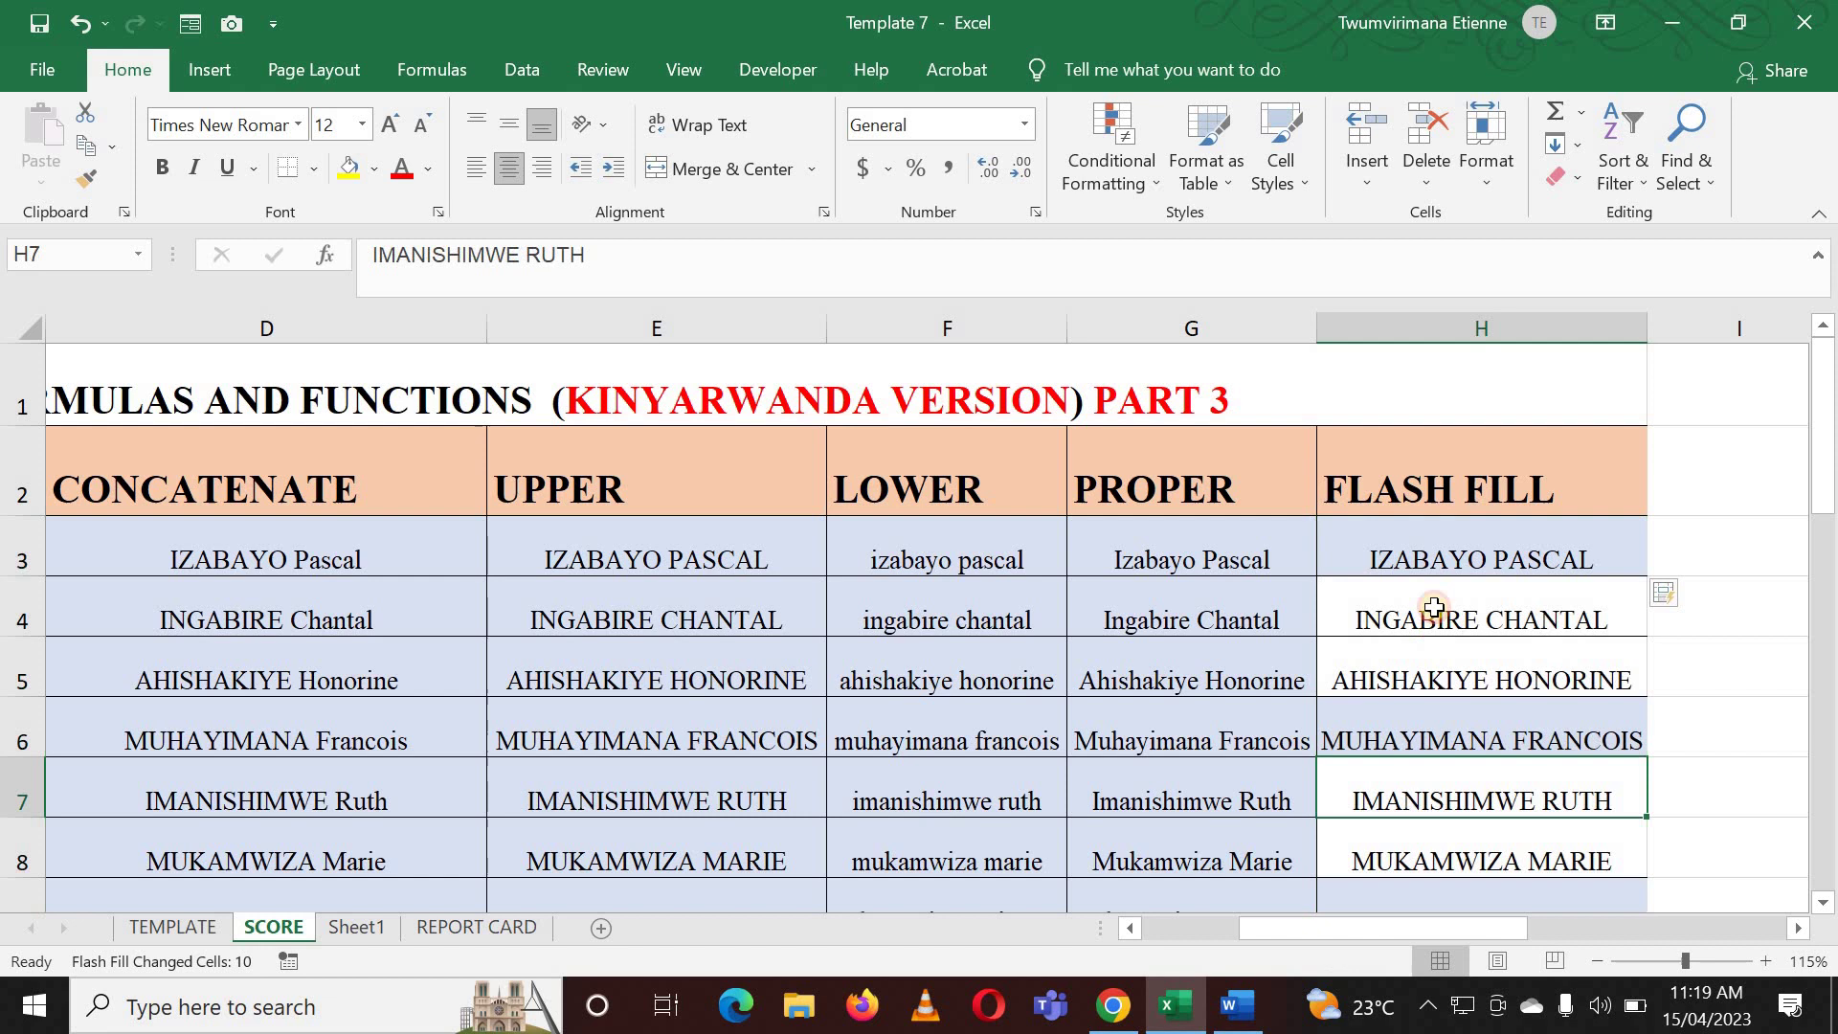
pyautogui.click(1458, 555)
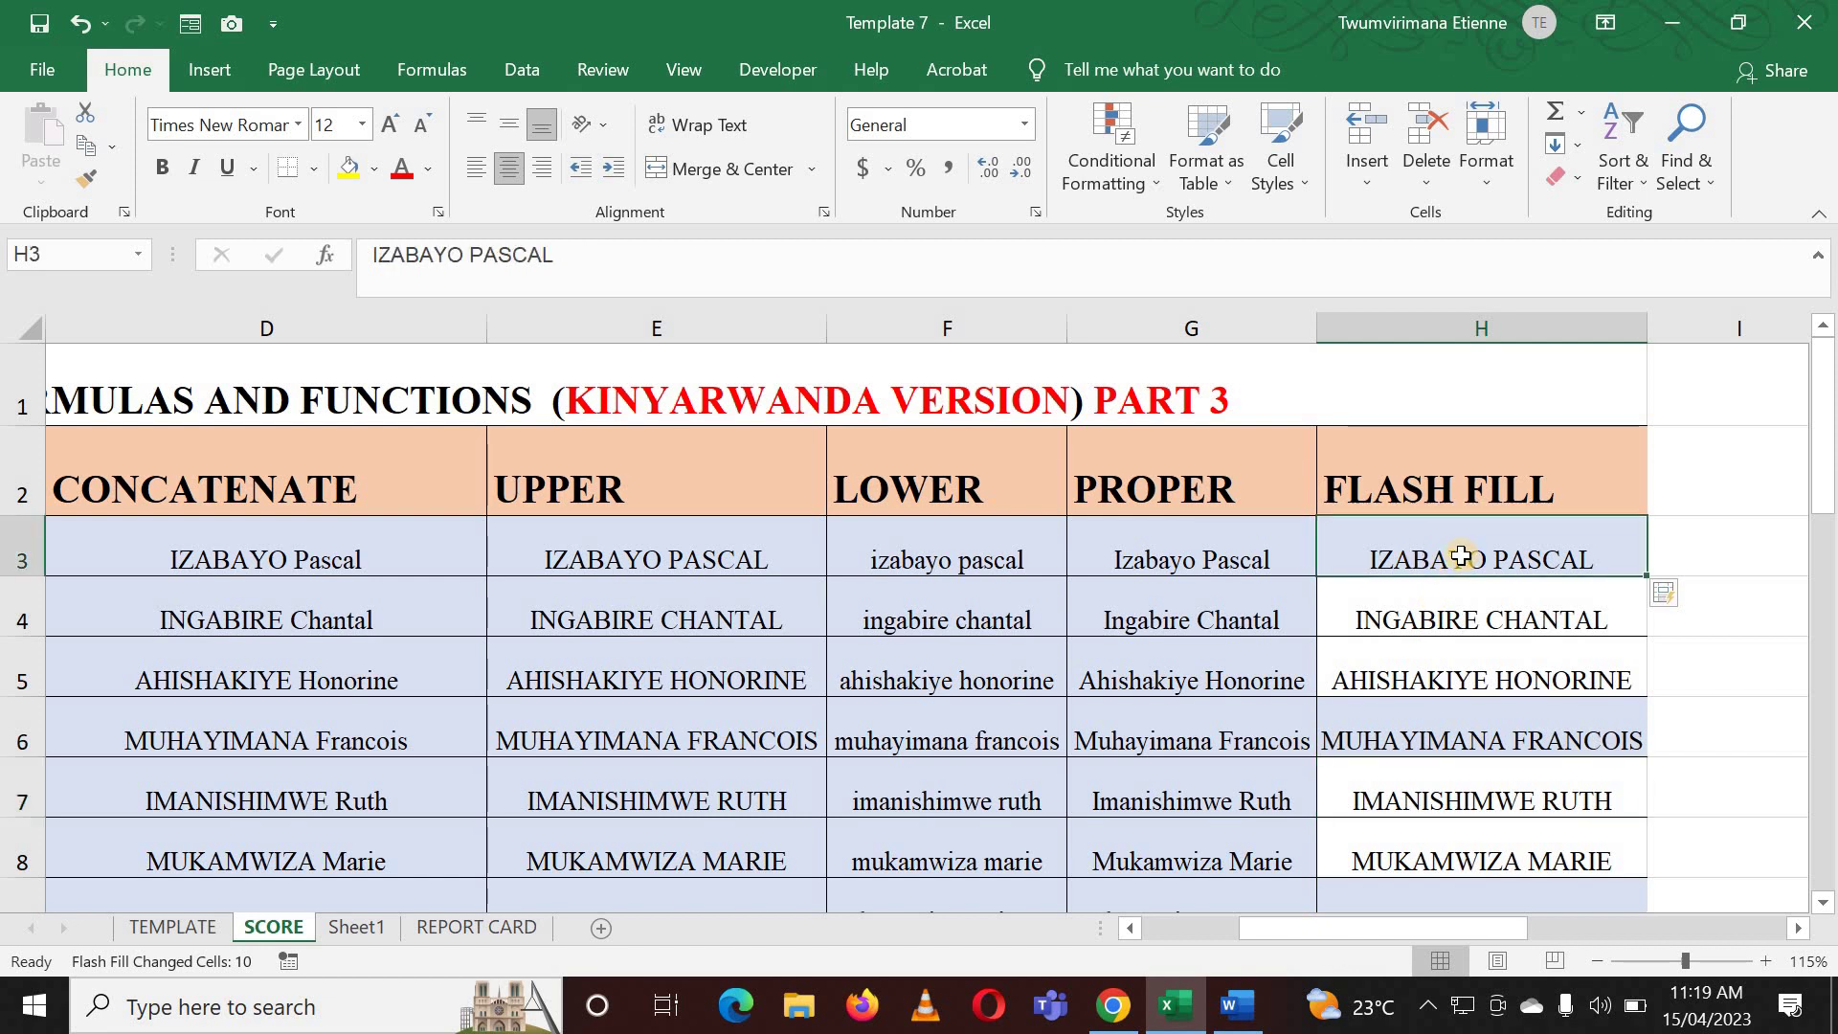
pyautogui.click(1417, 589)
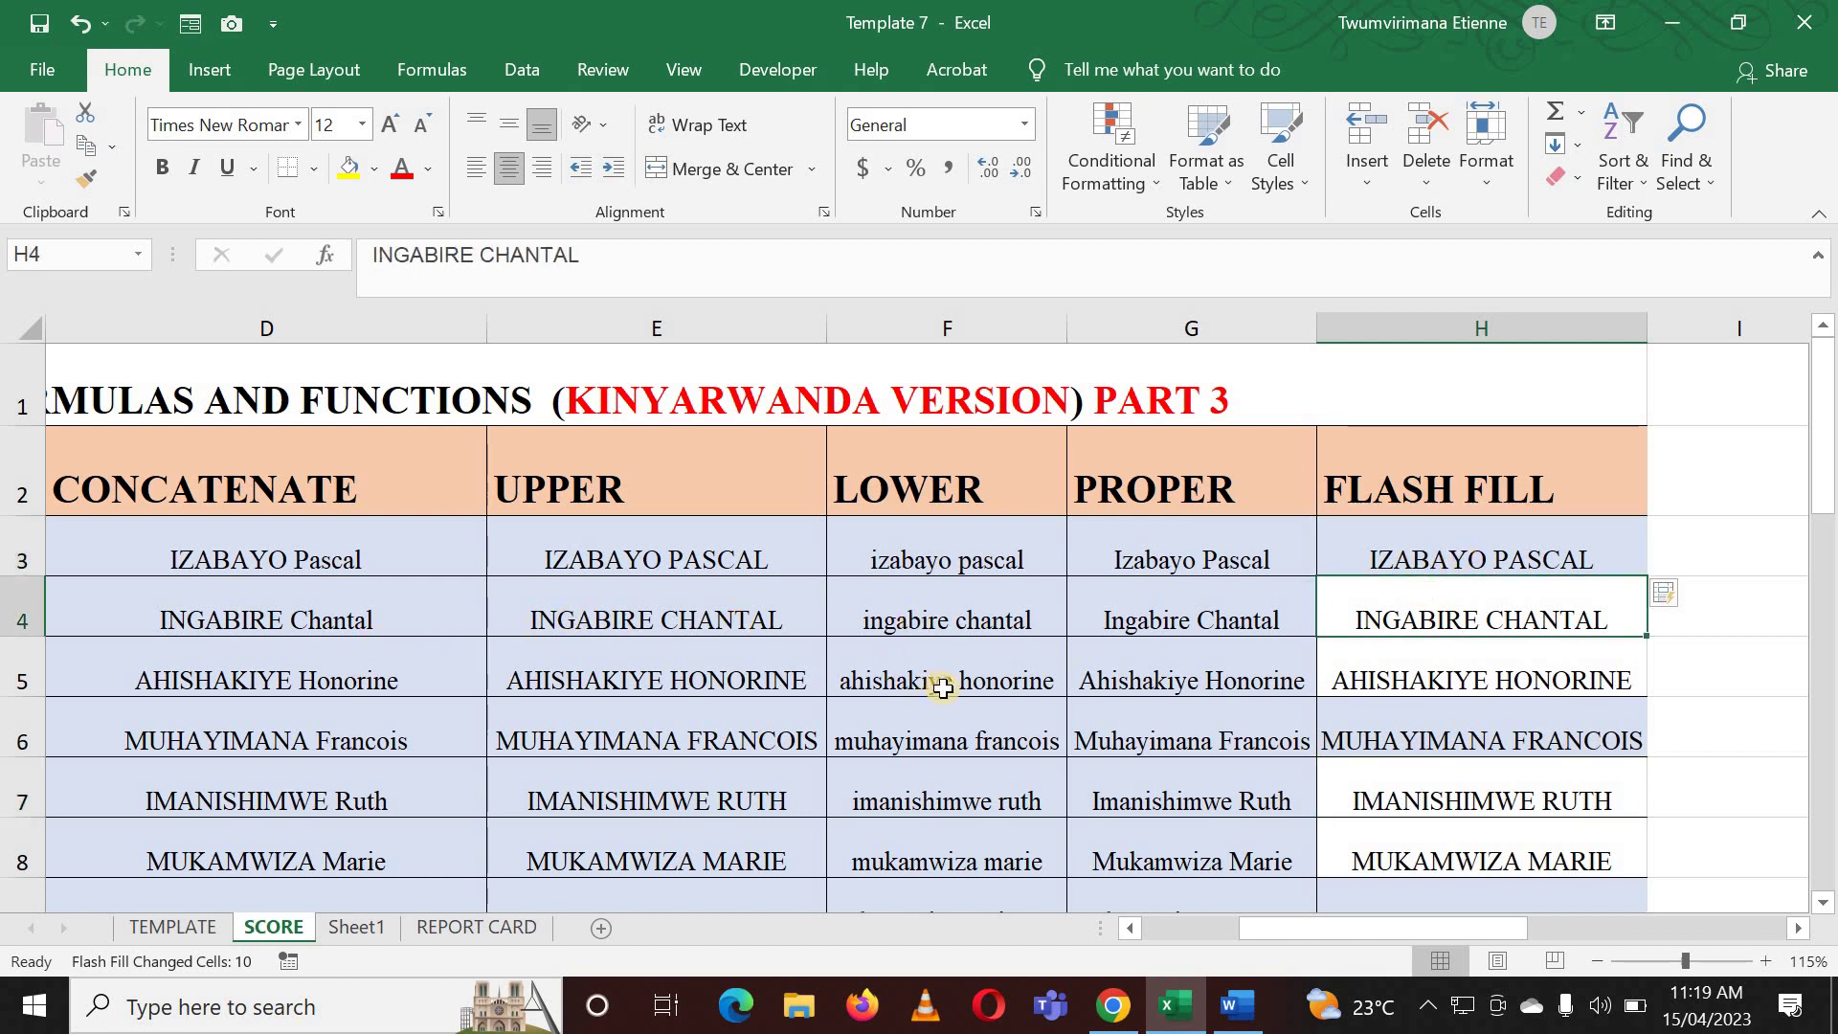
pyautogui.click(1444, 660)
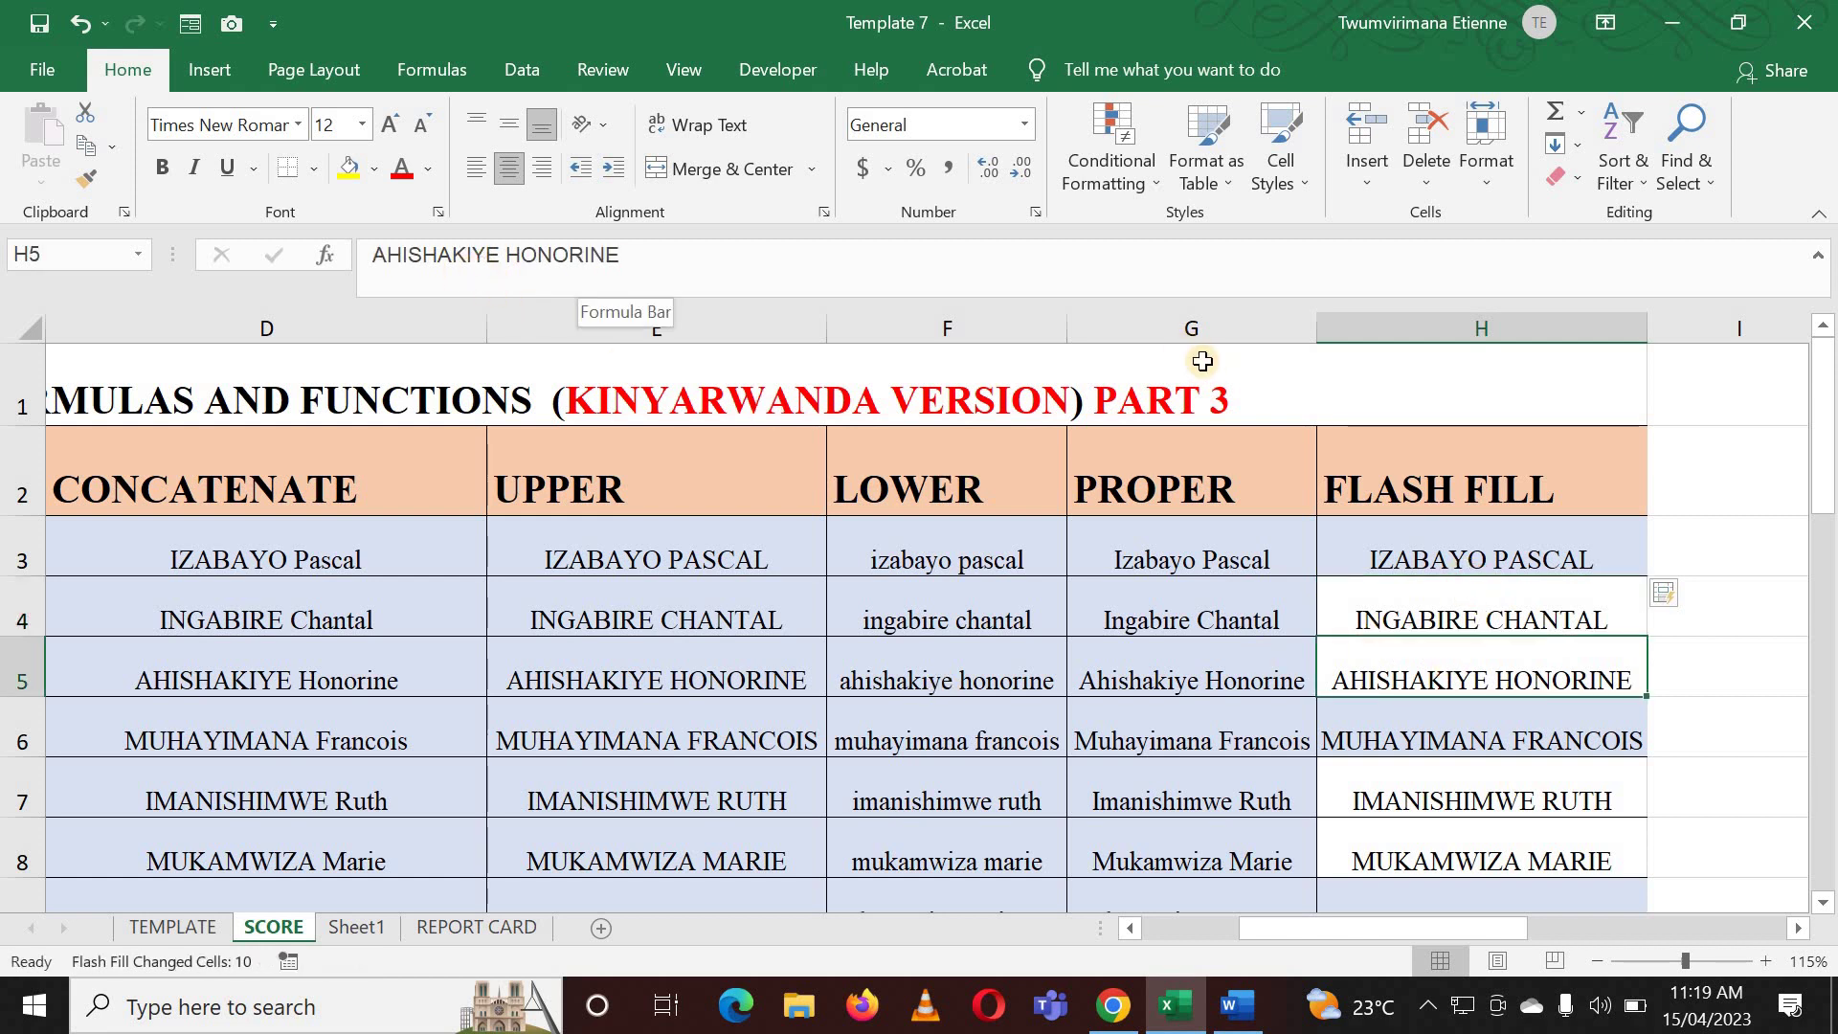
pyautogui.click(1386, 536)
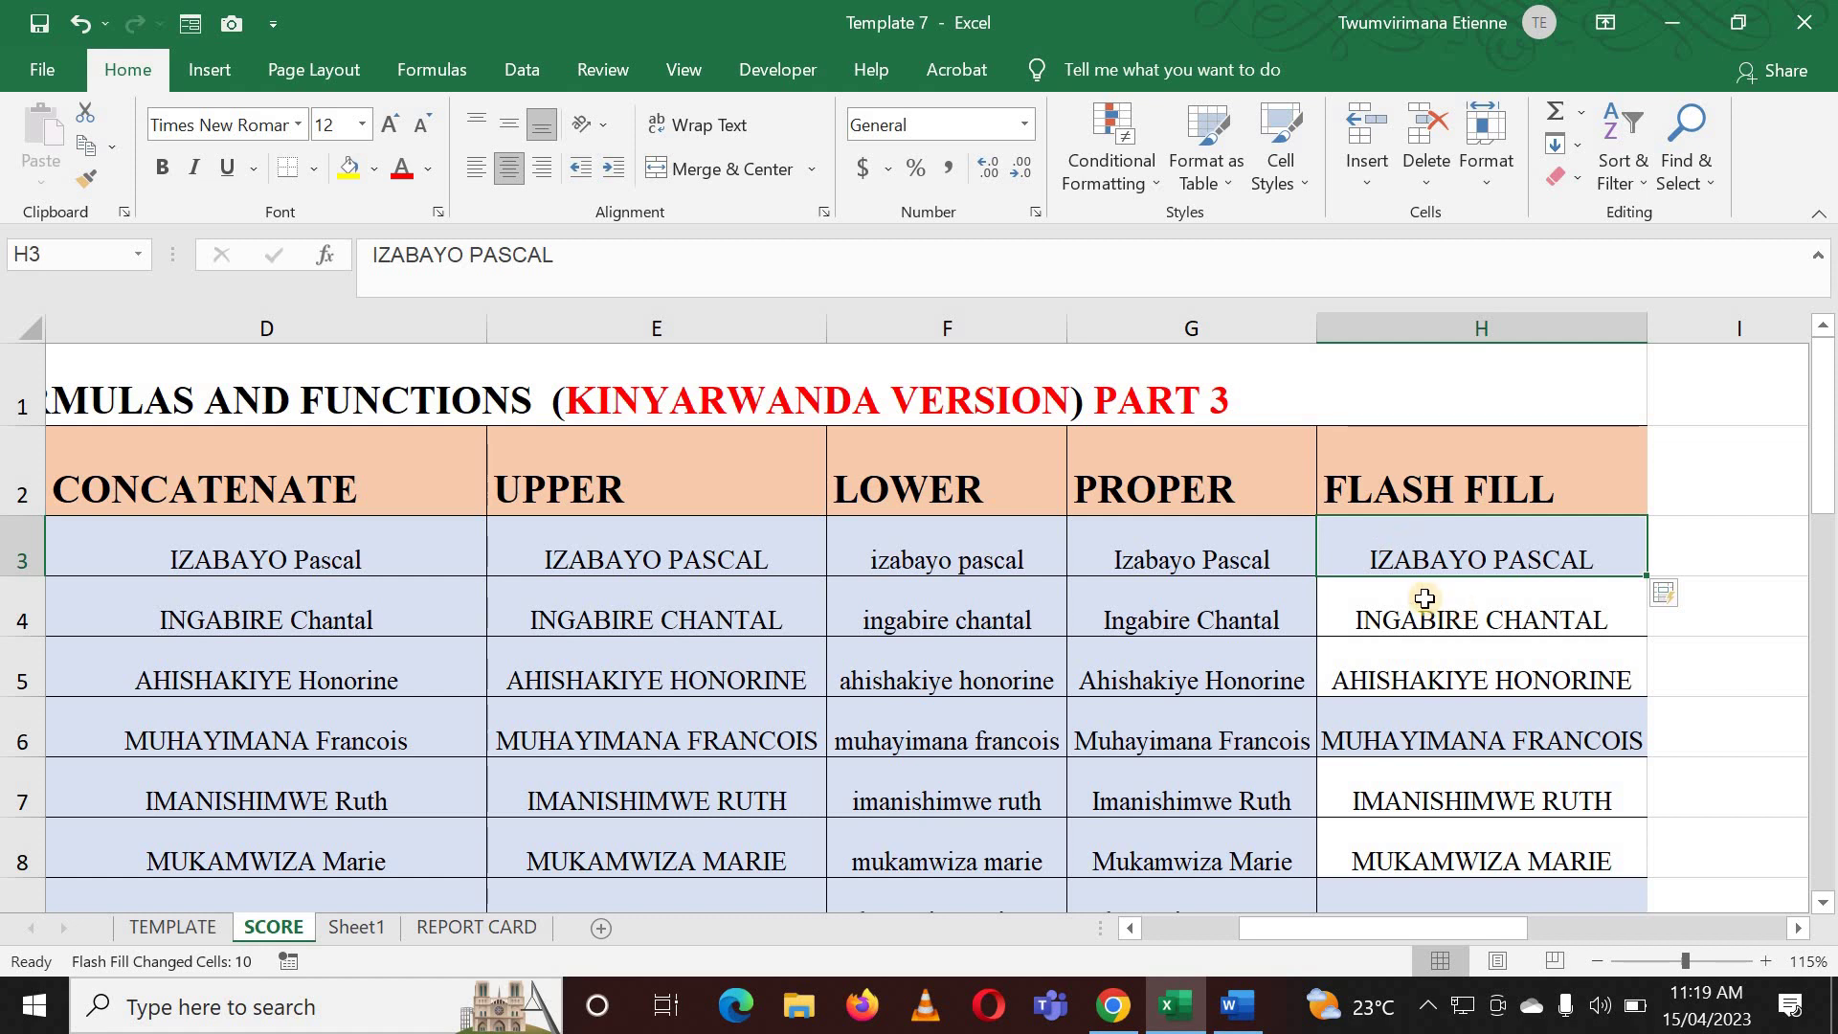
# Step: Undo the flash fill and delete the uppercase example from H3, leaving column H blank
pyautogui.hotkey('ctrl', 'z')
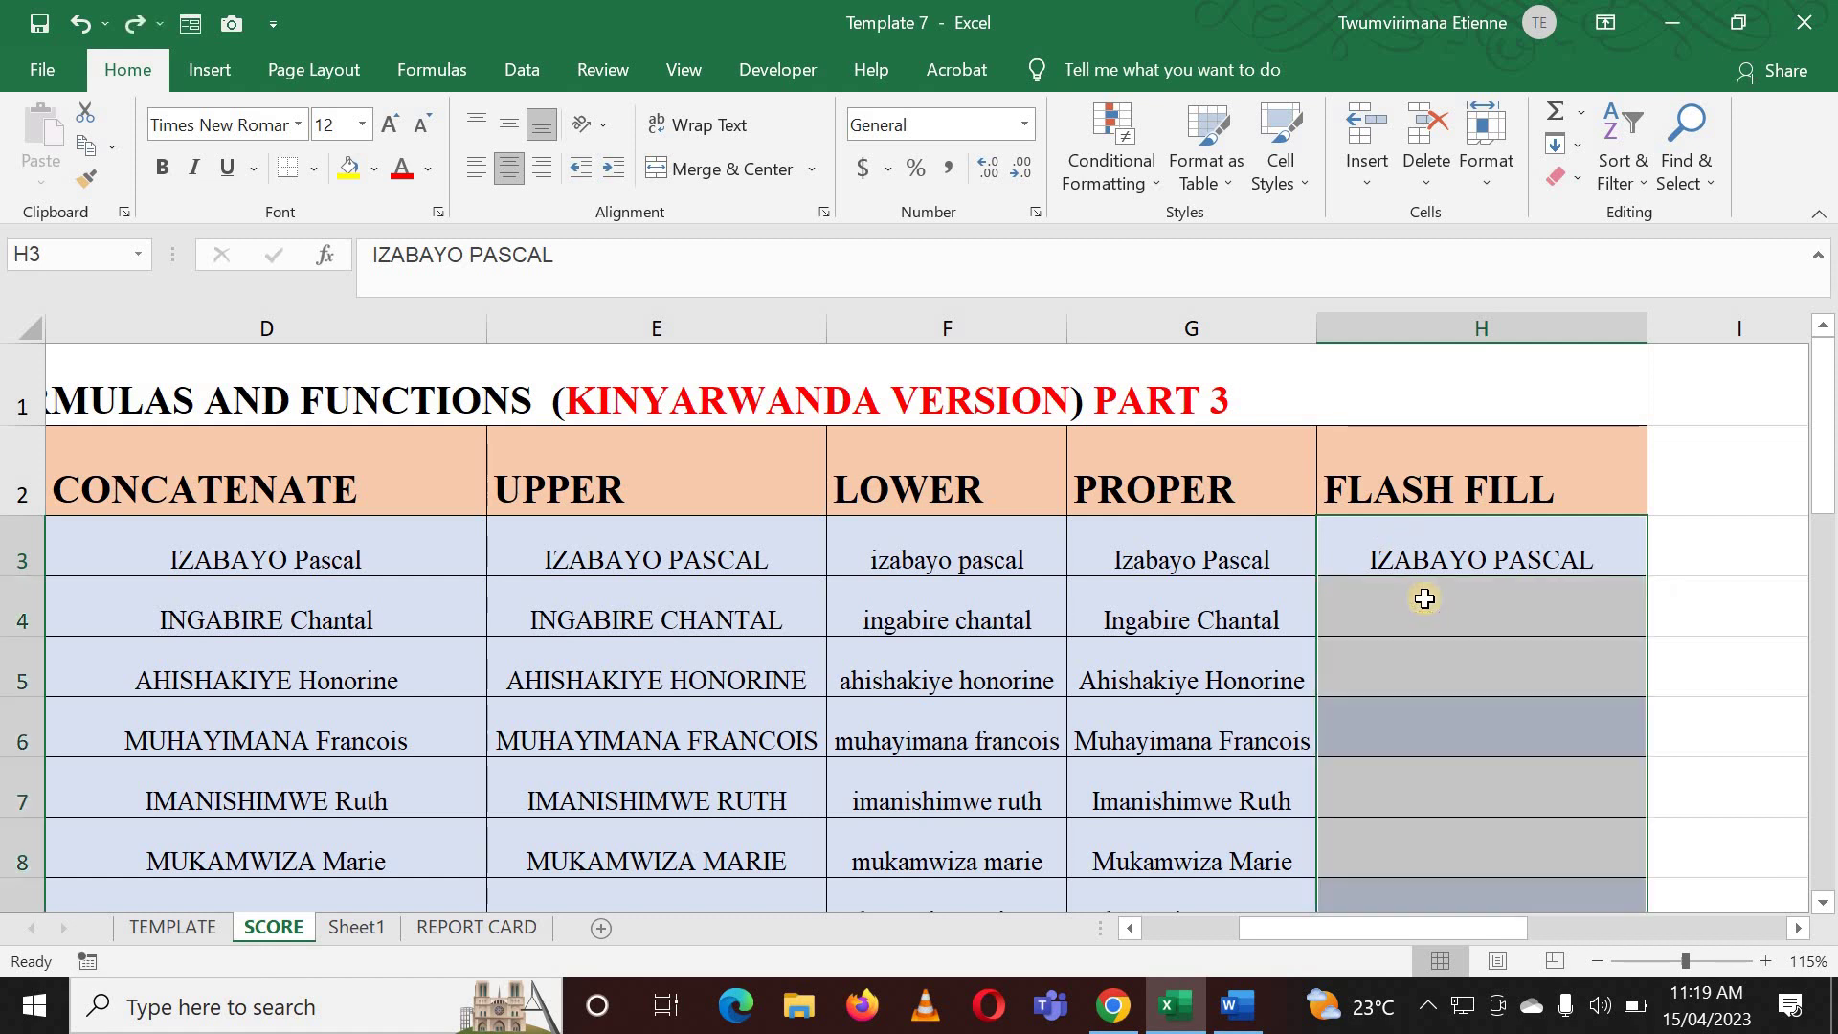
pyautogui.click(1407, 601)
pyautogui.click(1404, 557)
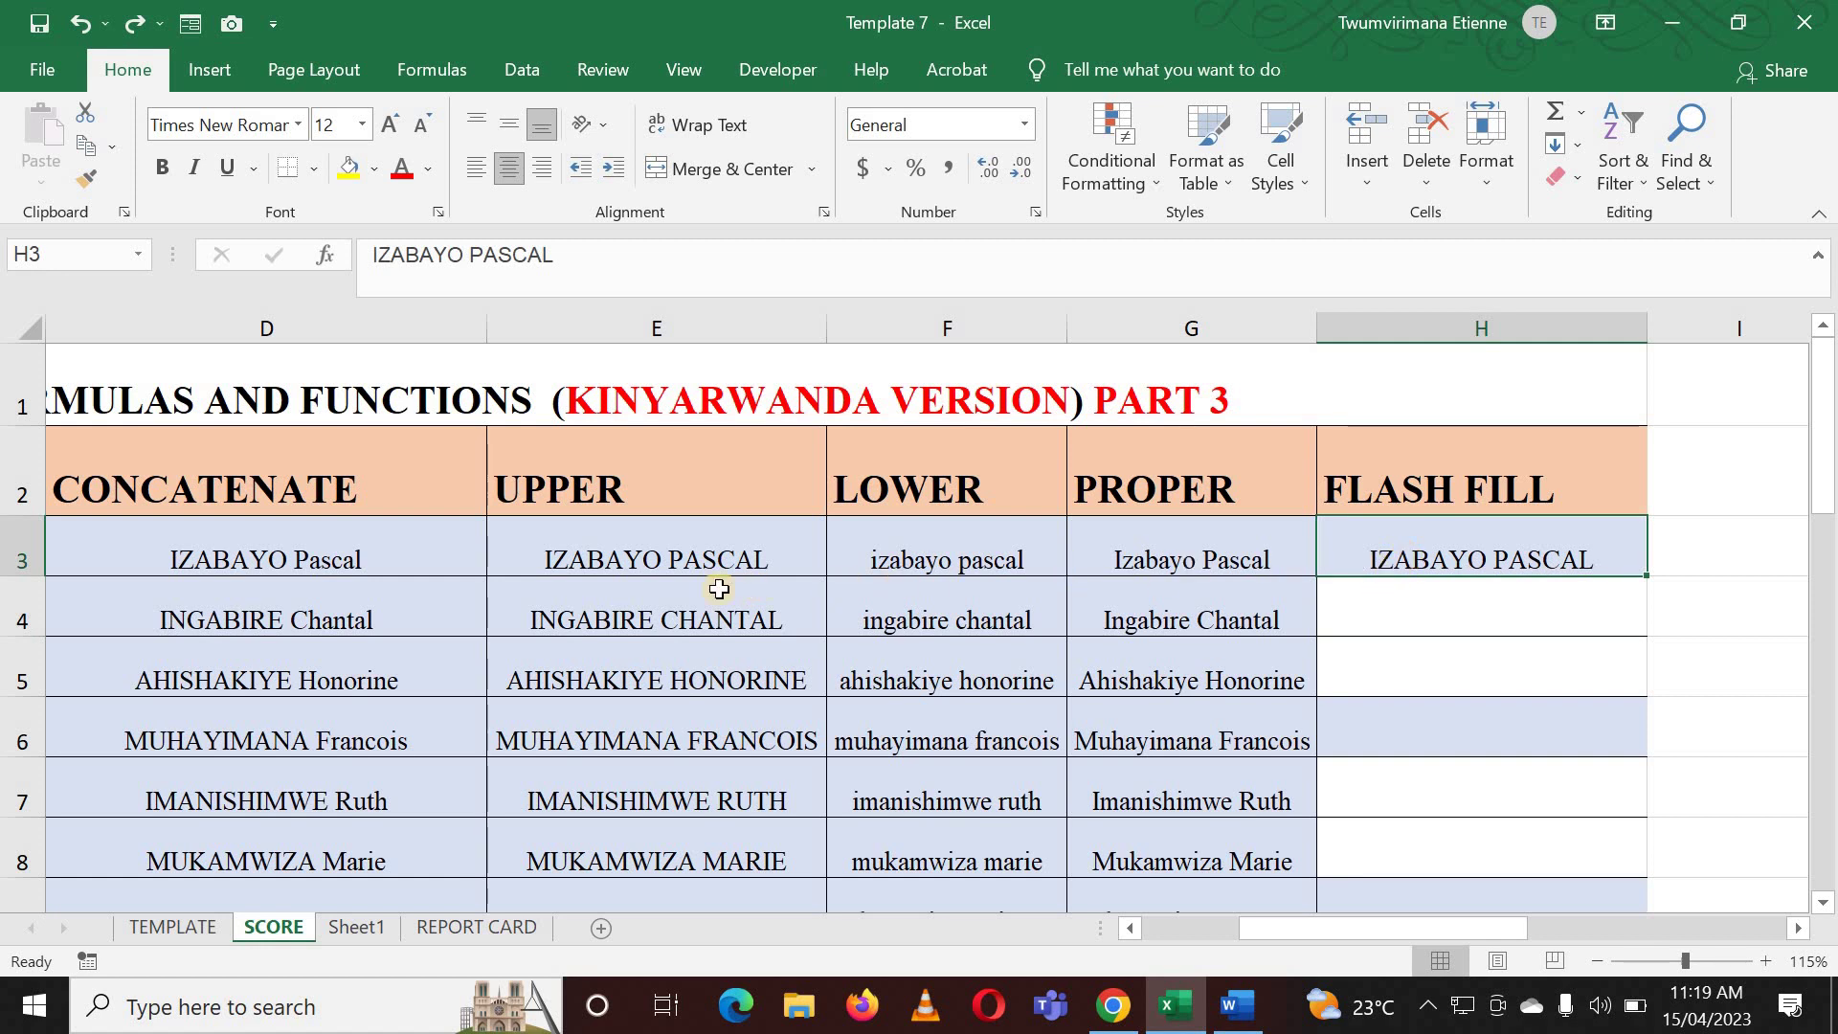
pyautogui.click(687, 562)
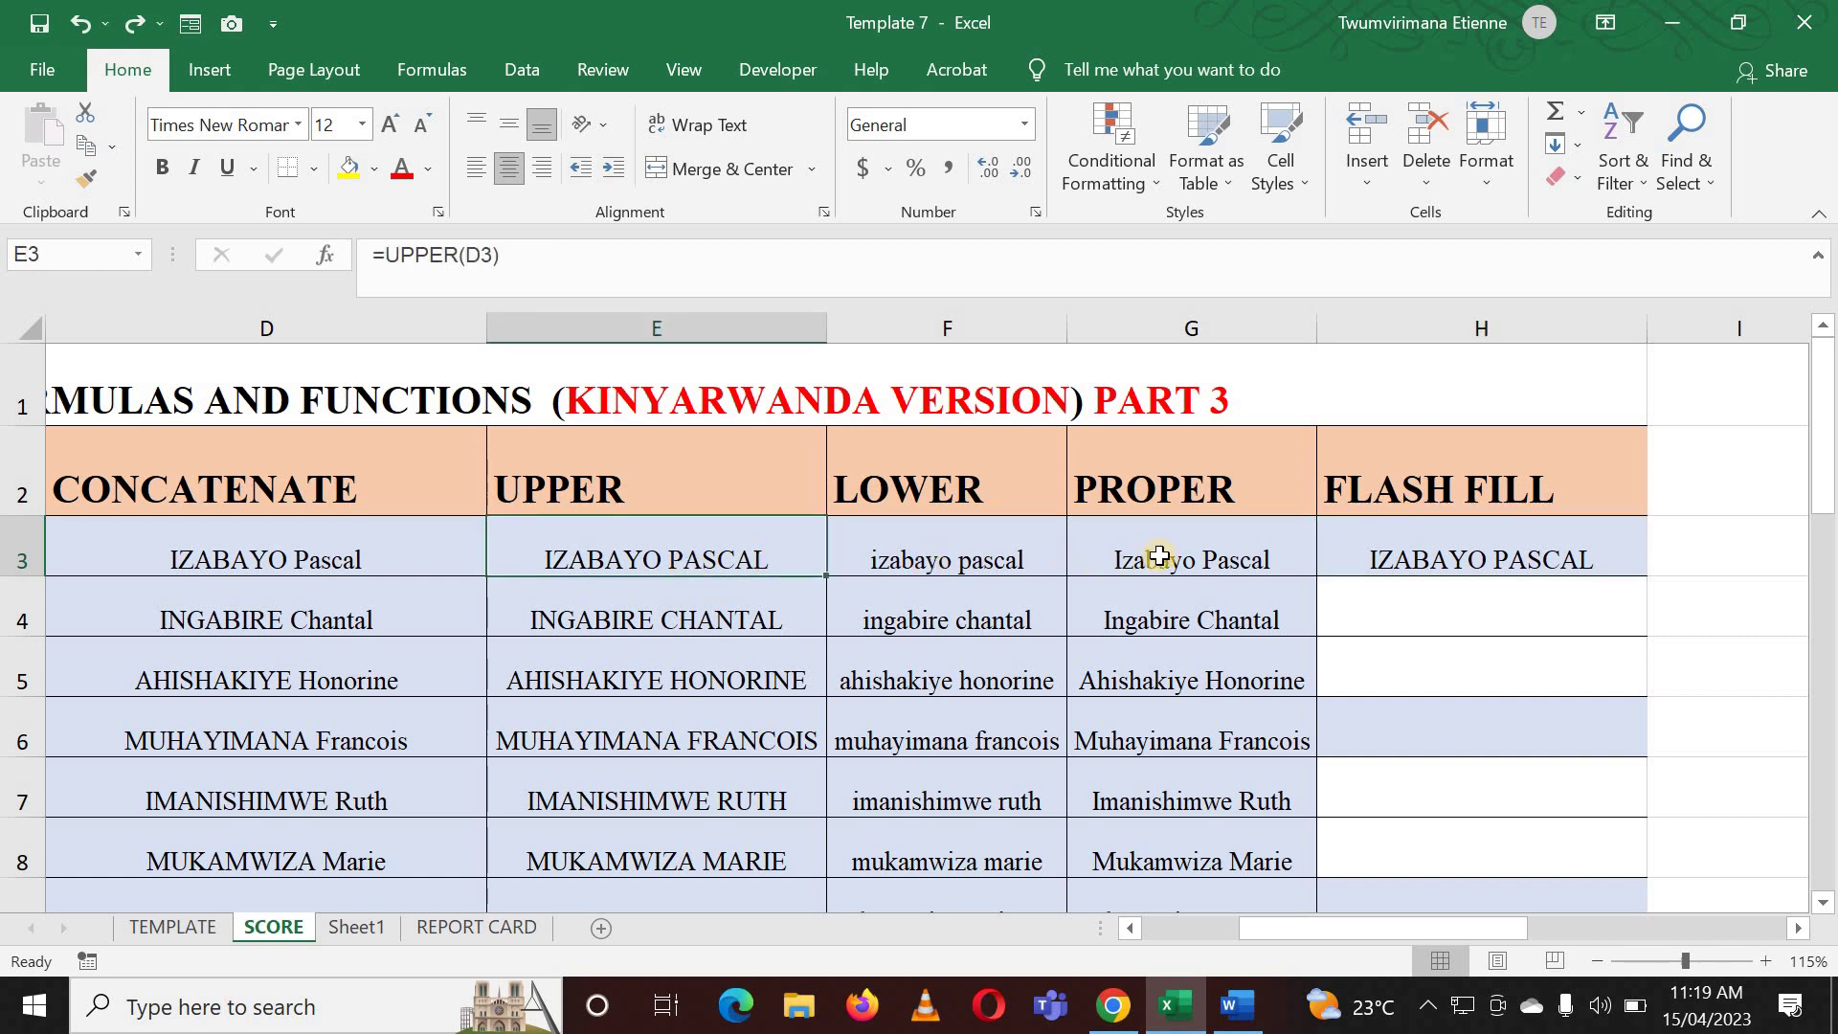
pyautogui.click(1350, 560)
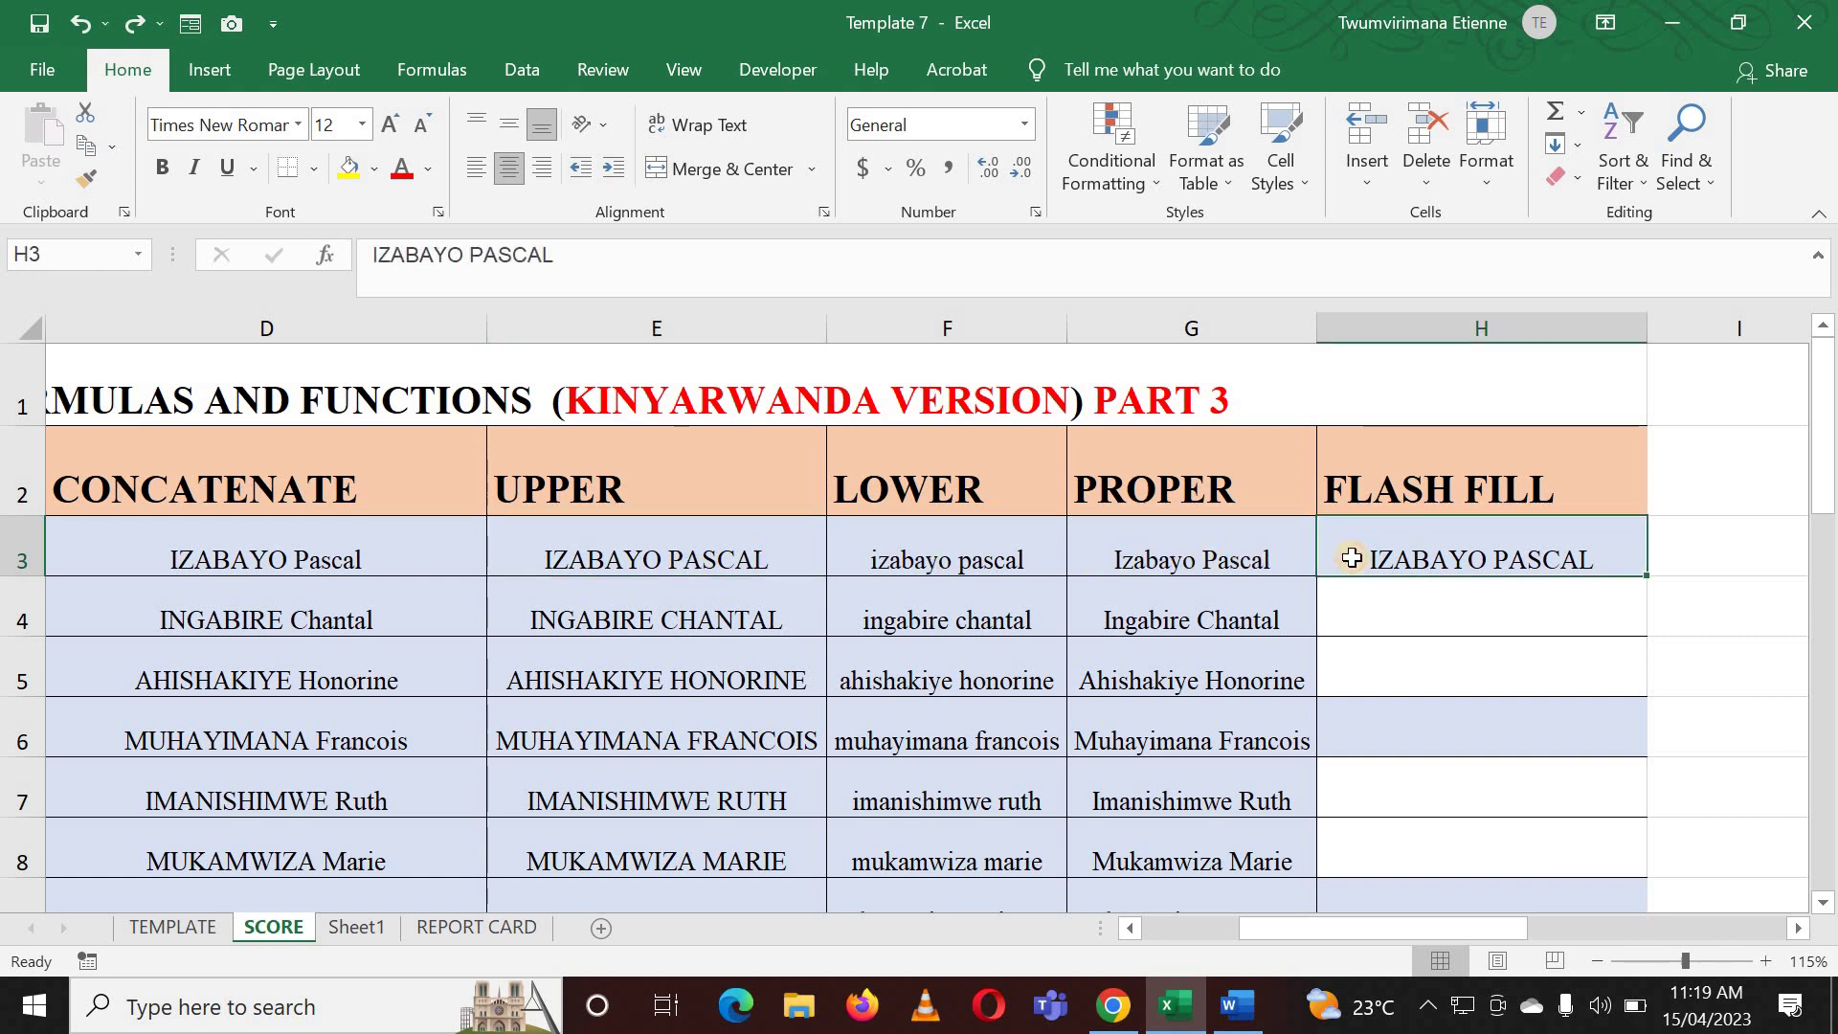
pyautogui.press('BackSpace')
pyautogui.click(1385, 670)
pyautogui.click(1395, 528)
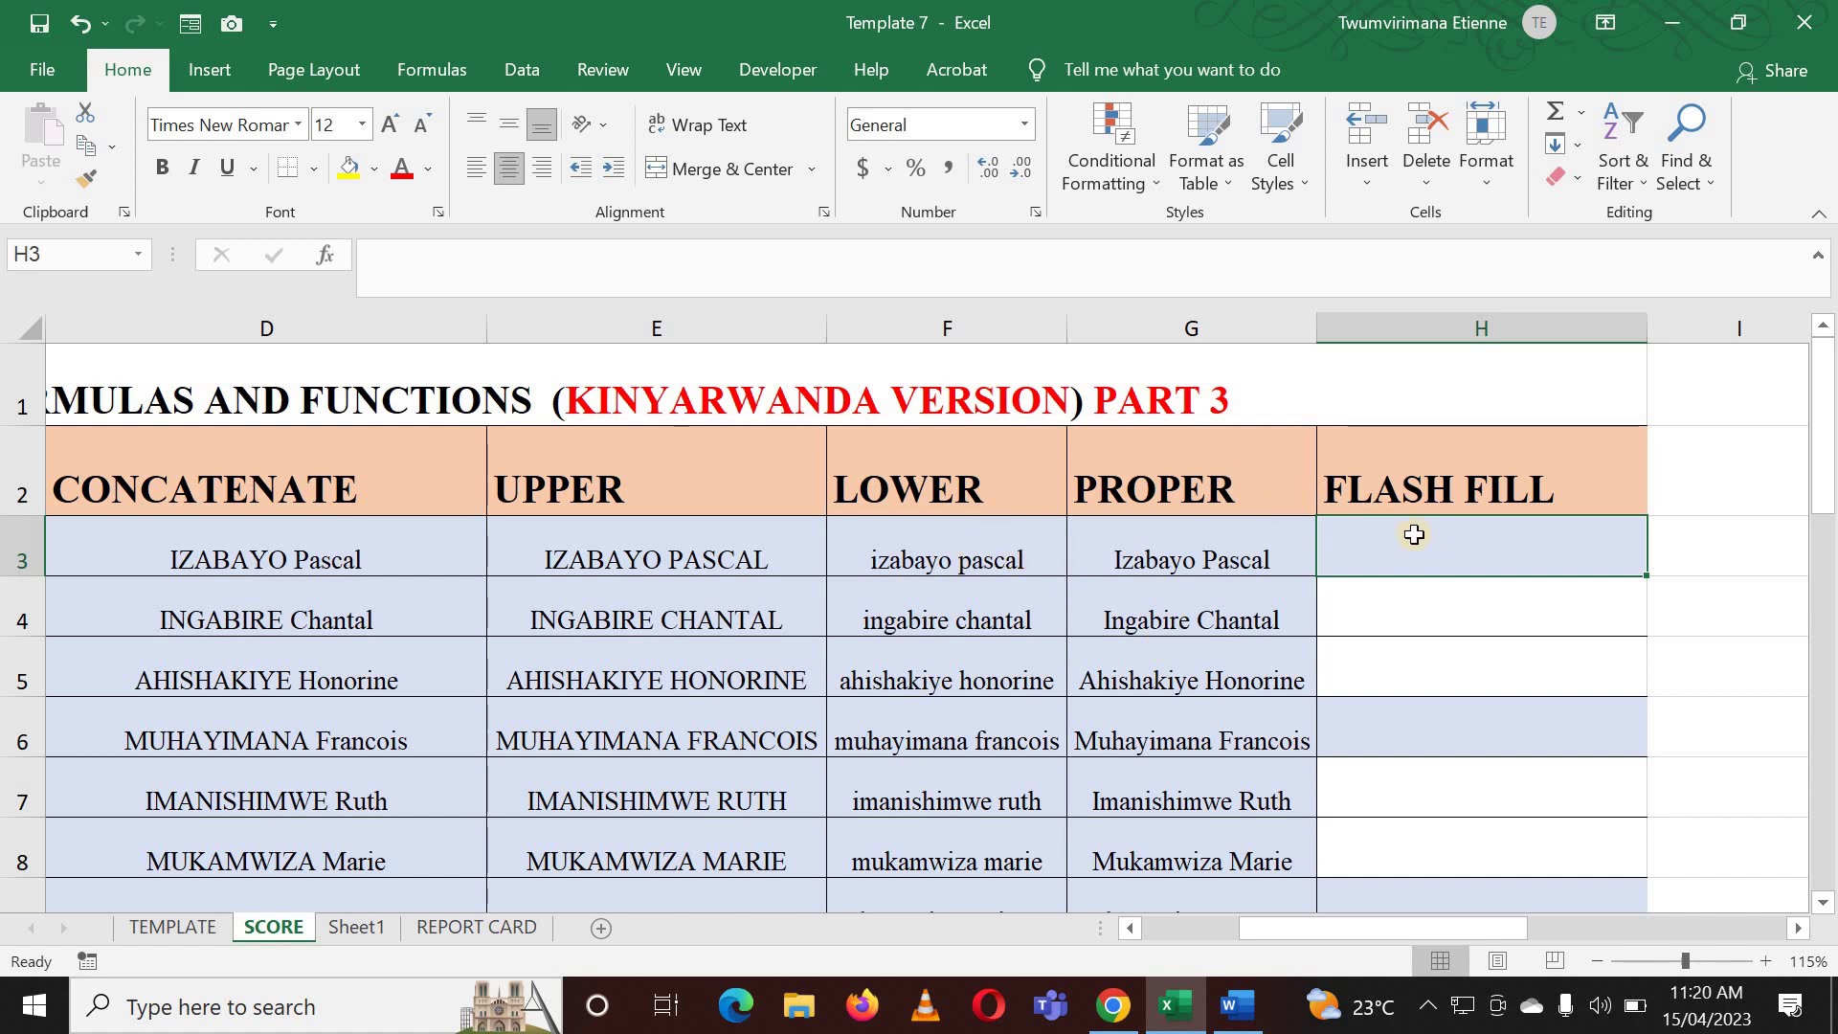
# Step: Type the first student's name in proper case into H3 as the new example
pyautogui.write('IZA')
pyautogui.press('BackSpace')
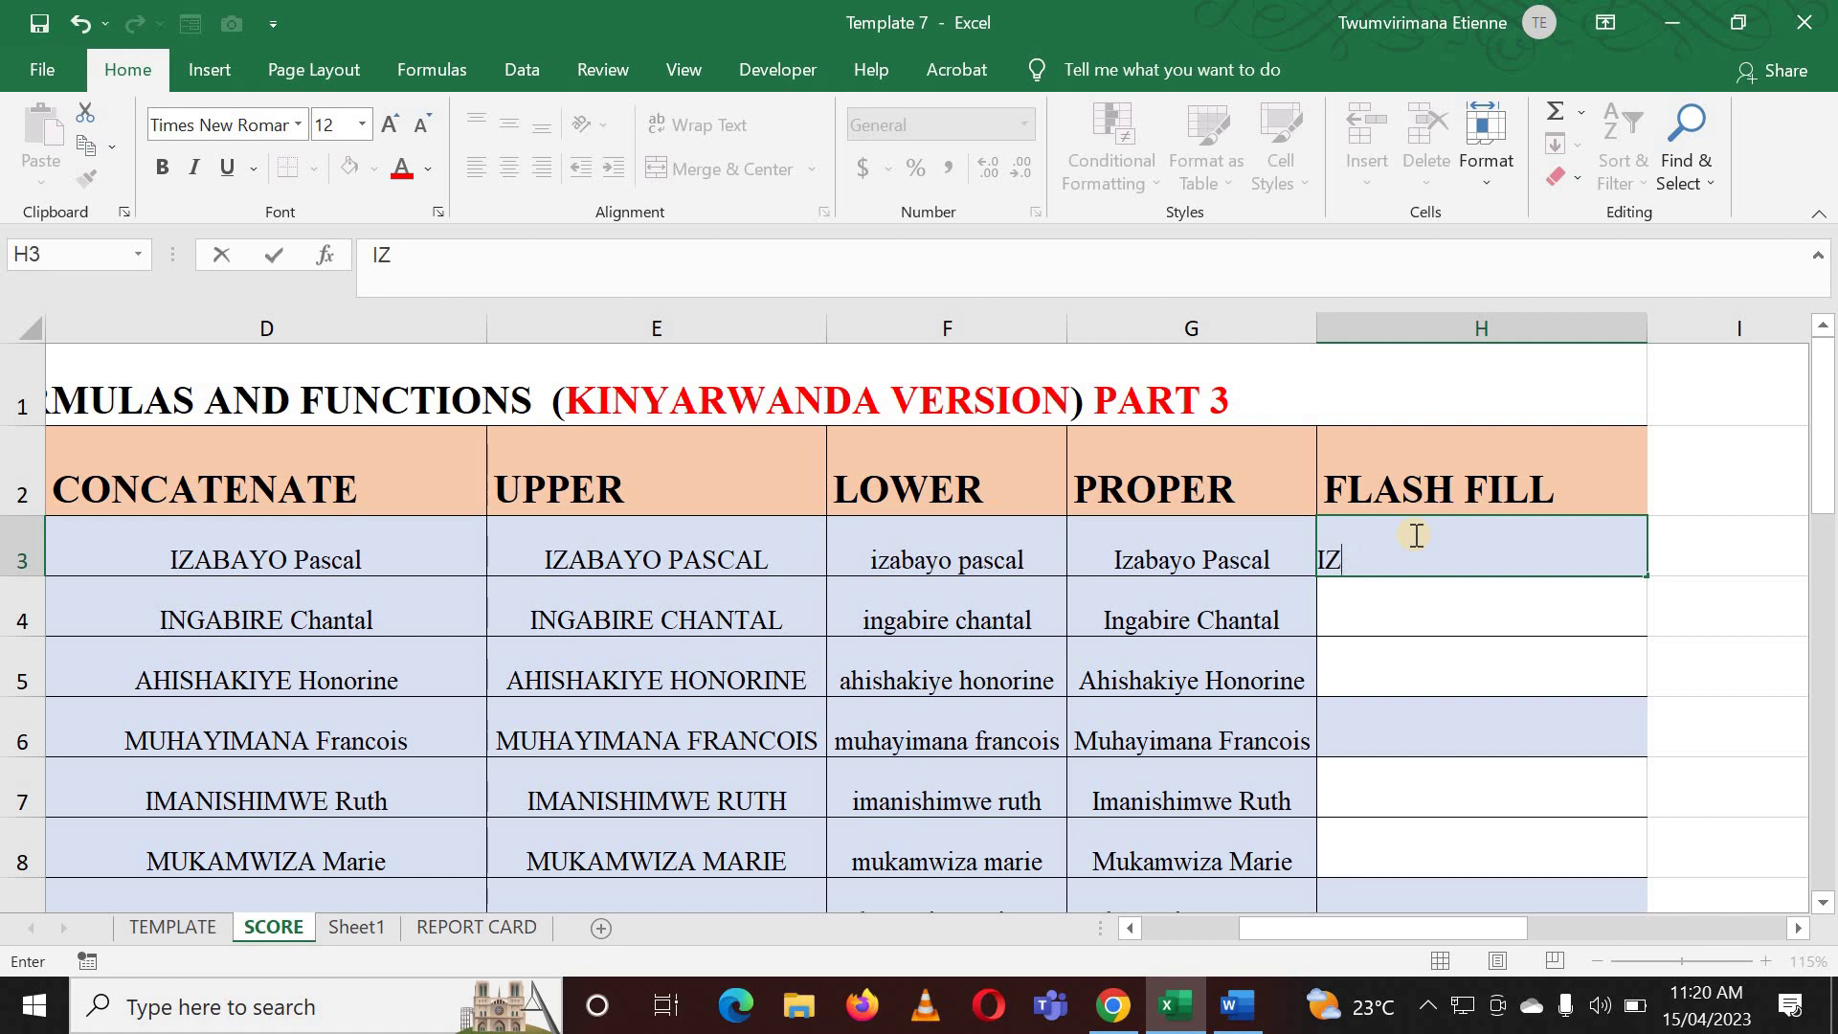
pyautogui.press('BackSpace')
pyautogui.write('abay')
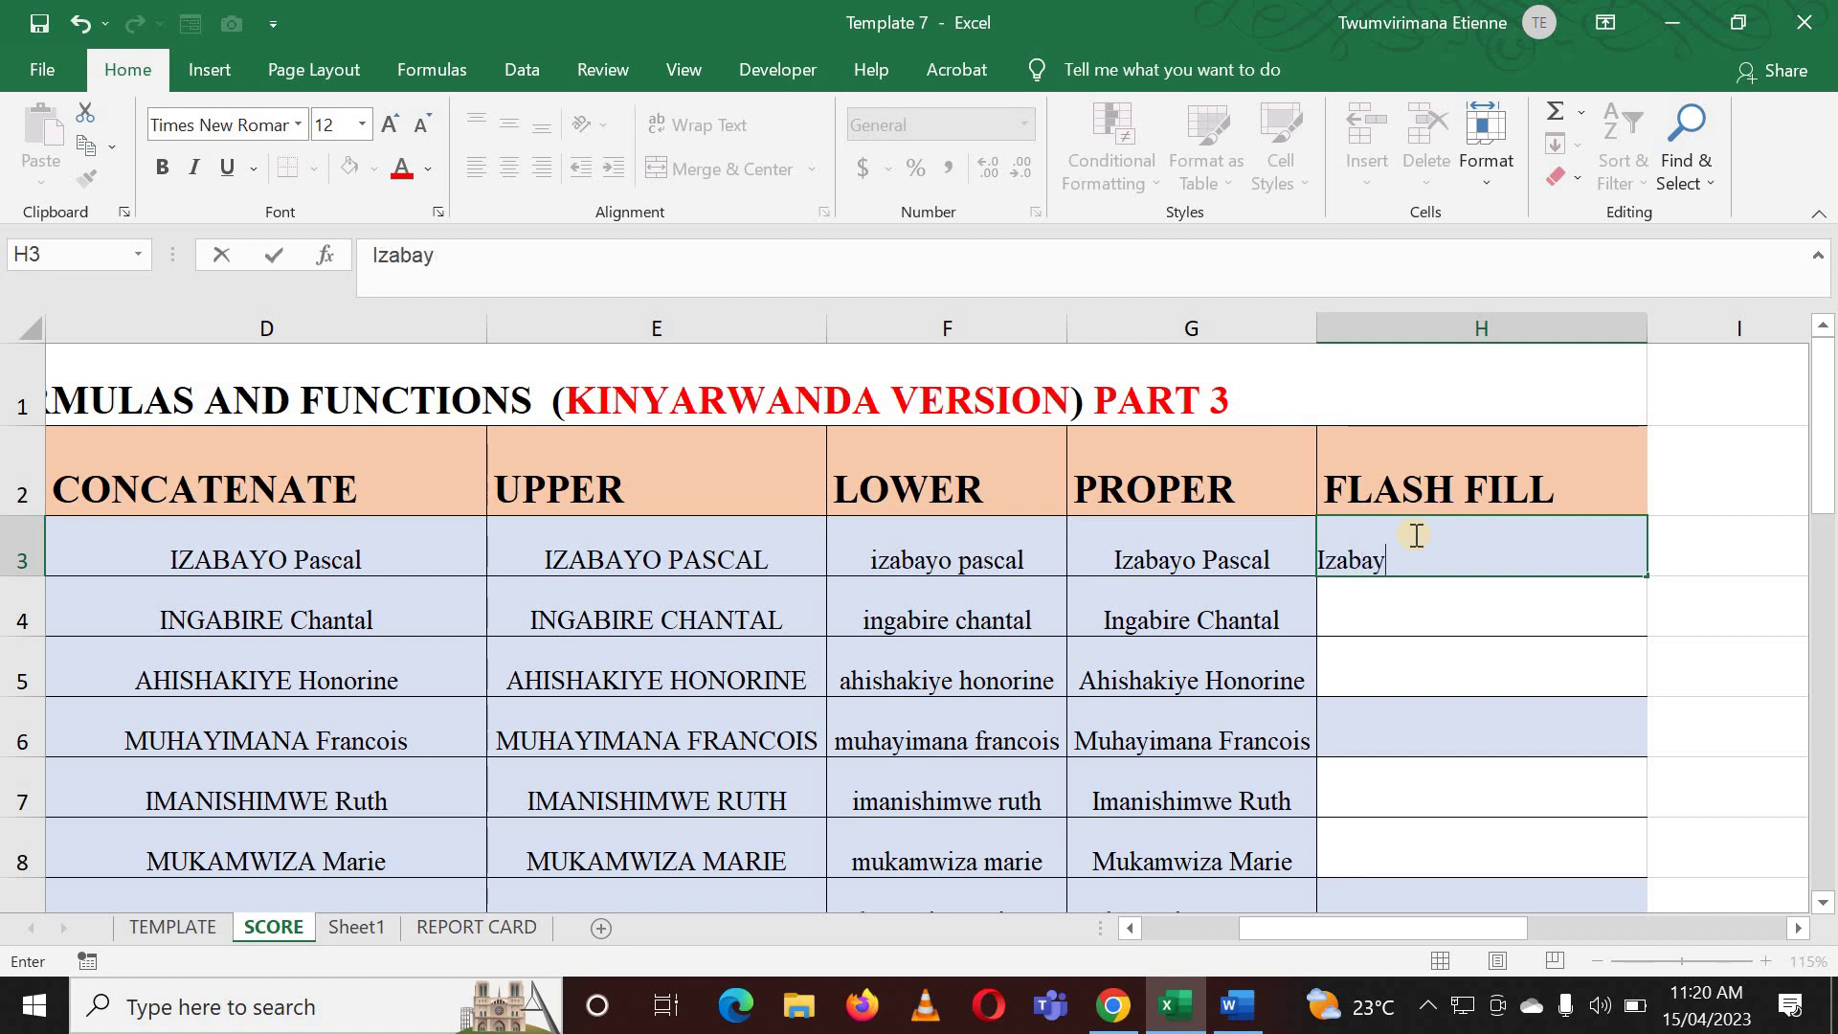
pyautogui.write('o P')
pyautogui.write('ac')
pyautogui.press('BackSpace')
pyautogui.write('scal')
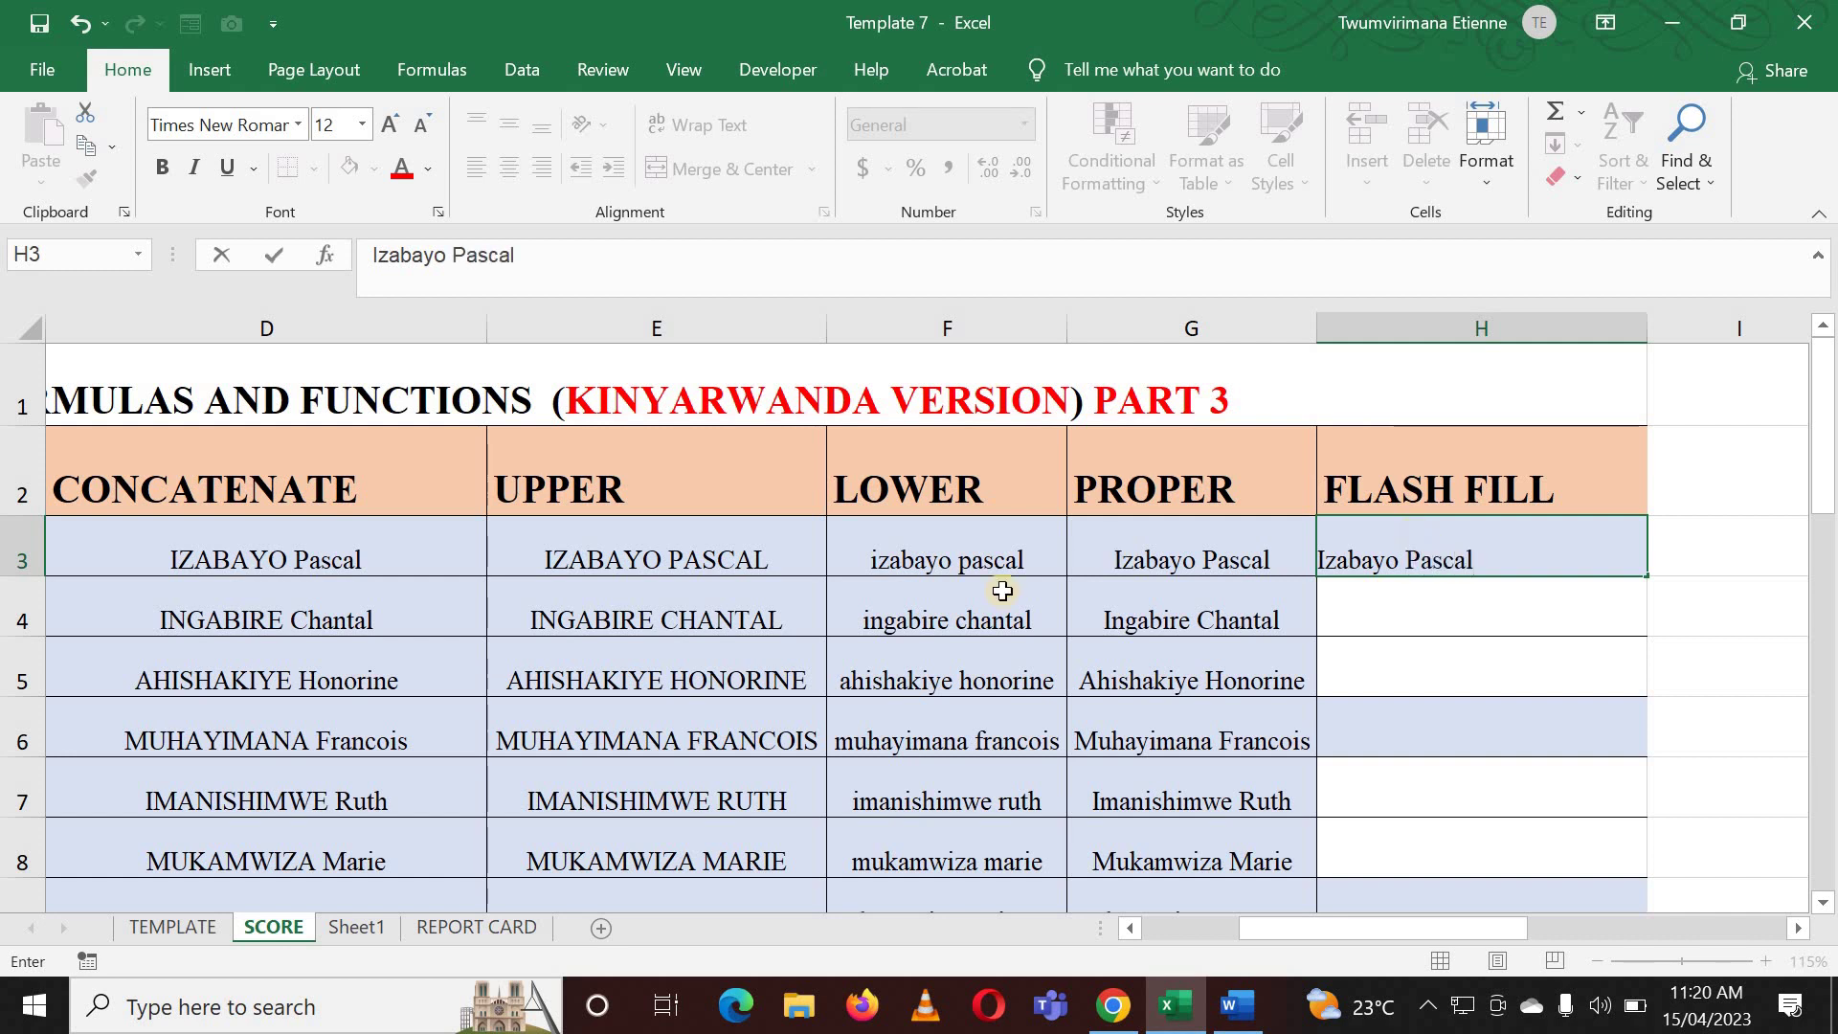
pyautogui.press('Return')
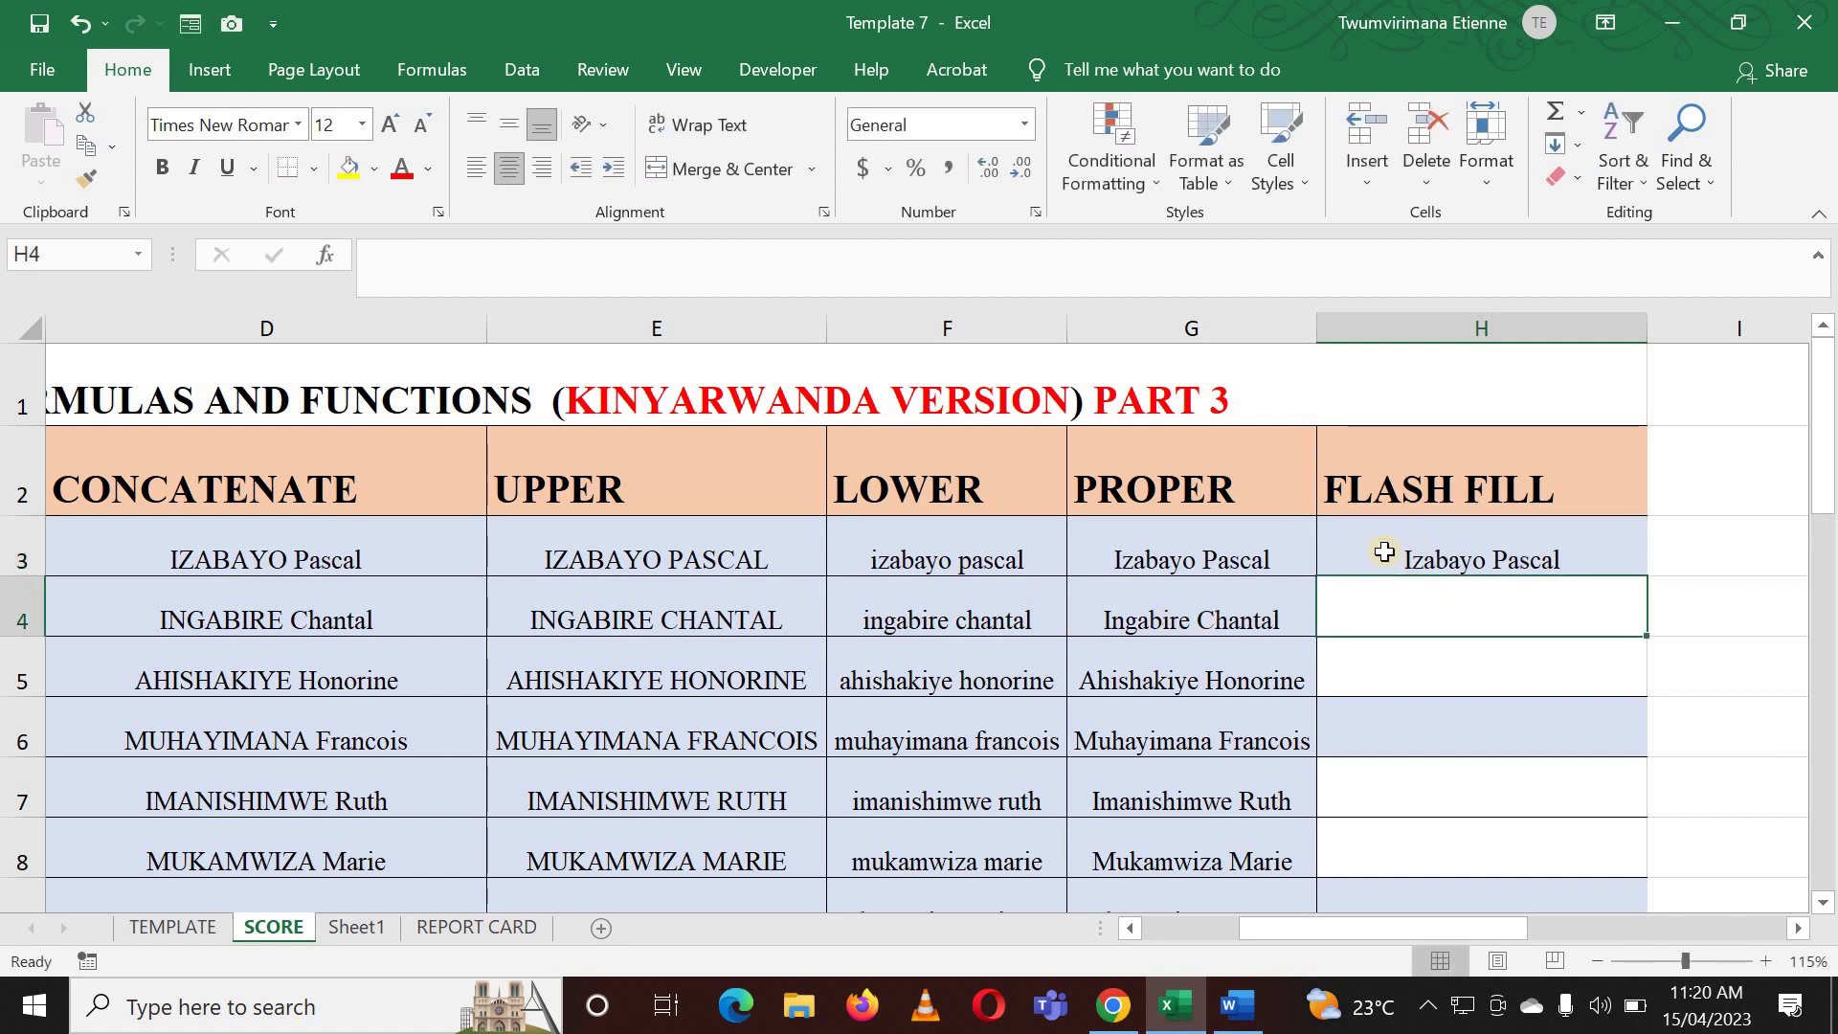
# Step: Select H3:H13 and Flash Fill the remaining proper-case names with Ctrl+E
pyautogui.moveTo(1387, 553)
pyautogui.mouseDown()
pyautogui.moveTo(1432, 777)
pyautogui.moveTo(1464, 808)
pyautogui.mouseUp()
pyautogui.scroll(2, 1359, 638)
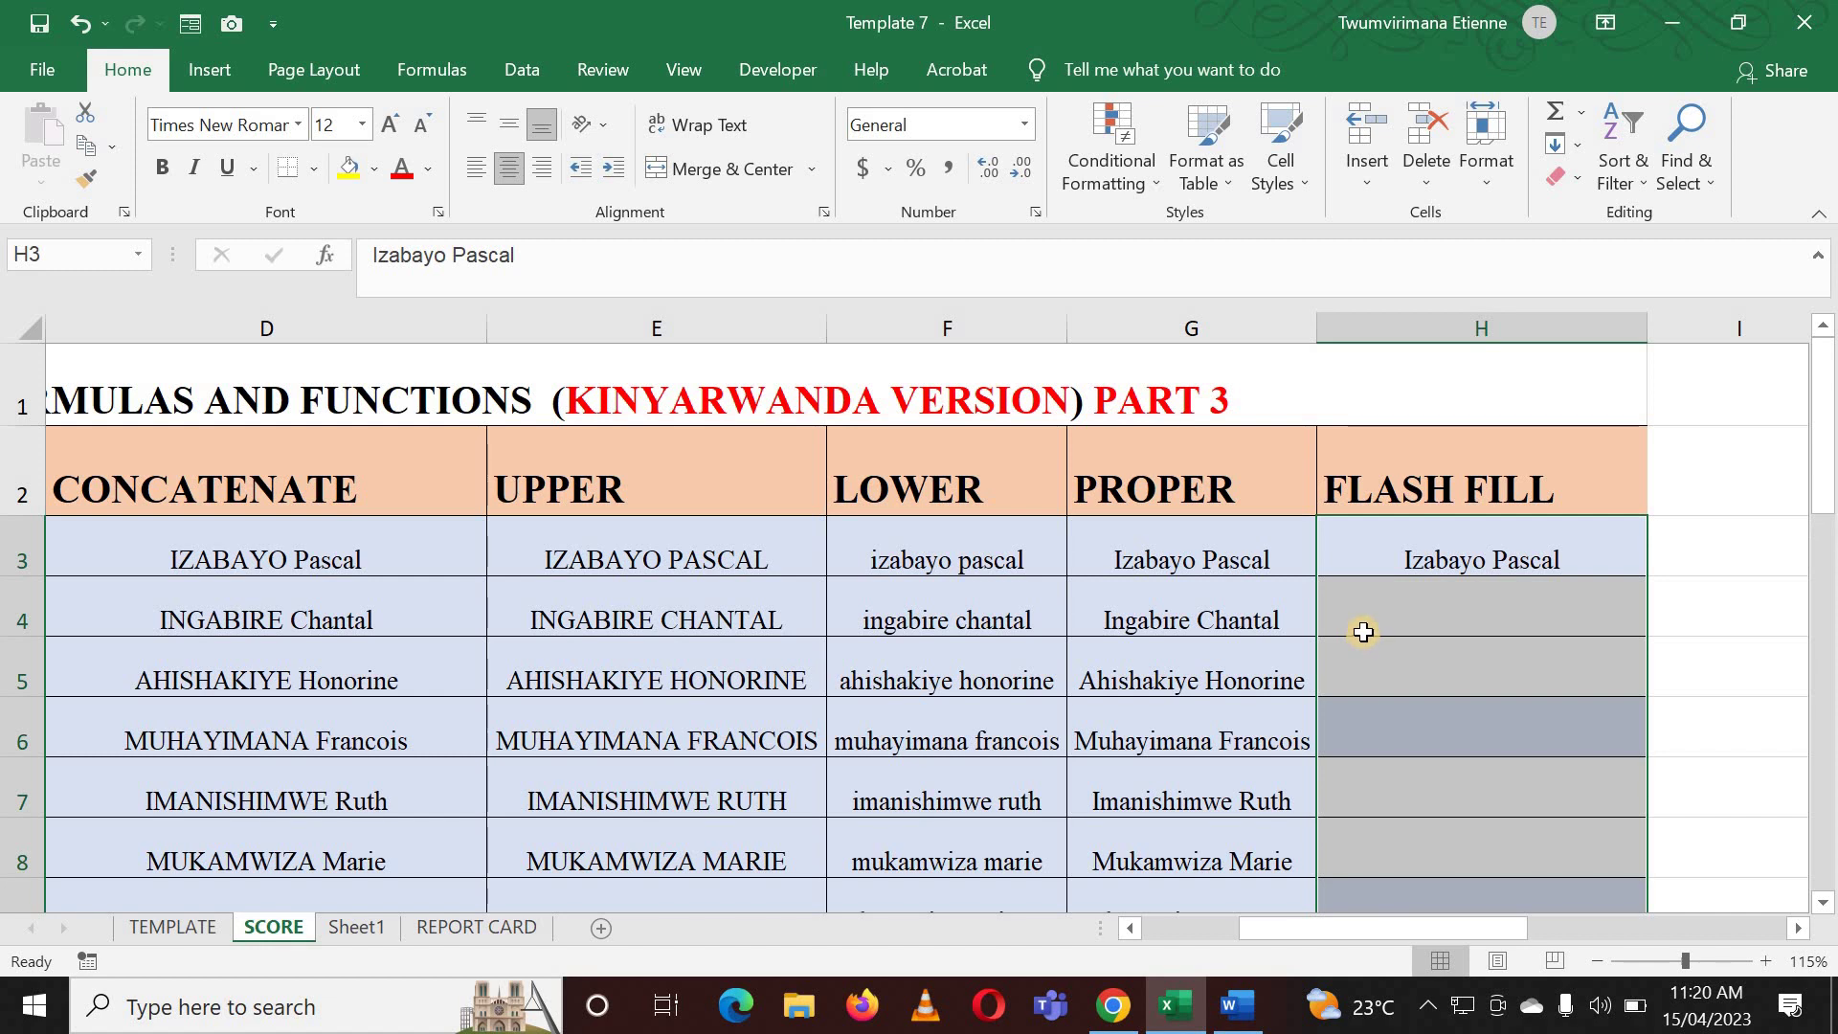
pyautogui.hotkey('ctrl', 'e')
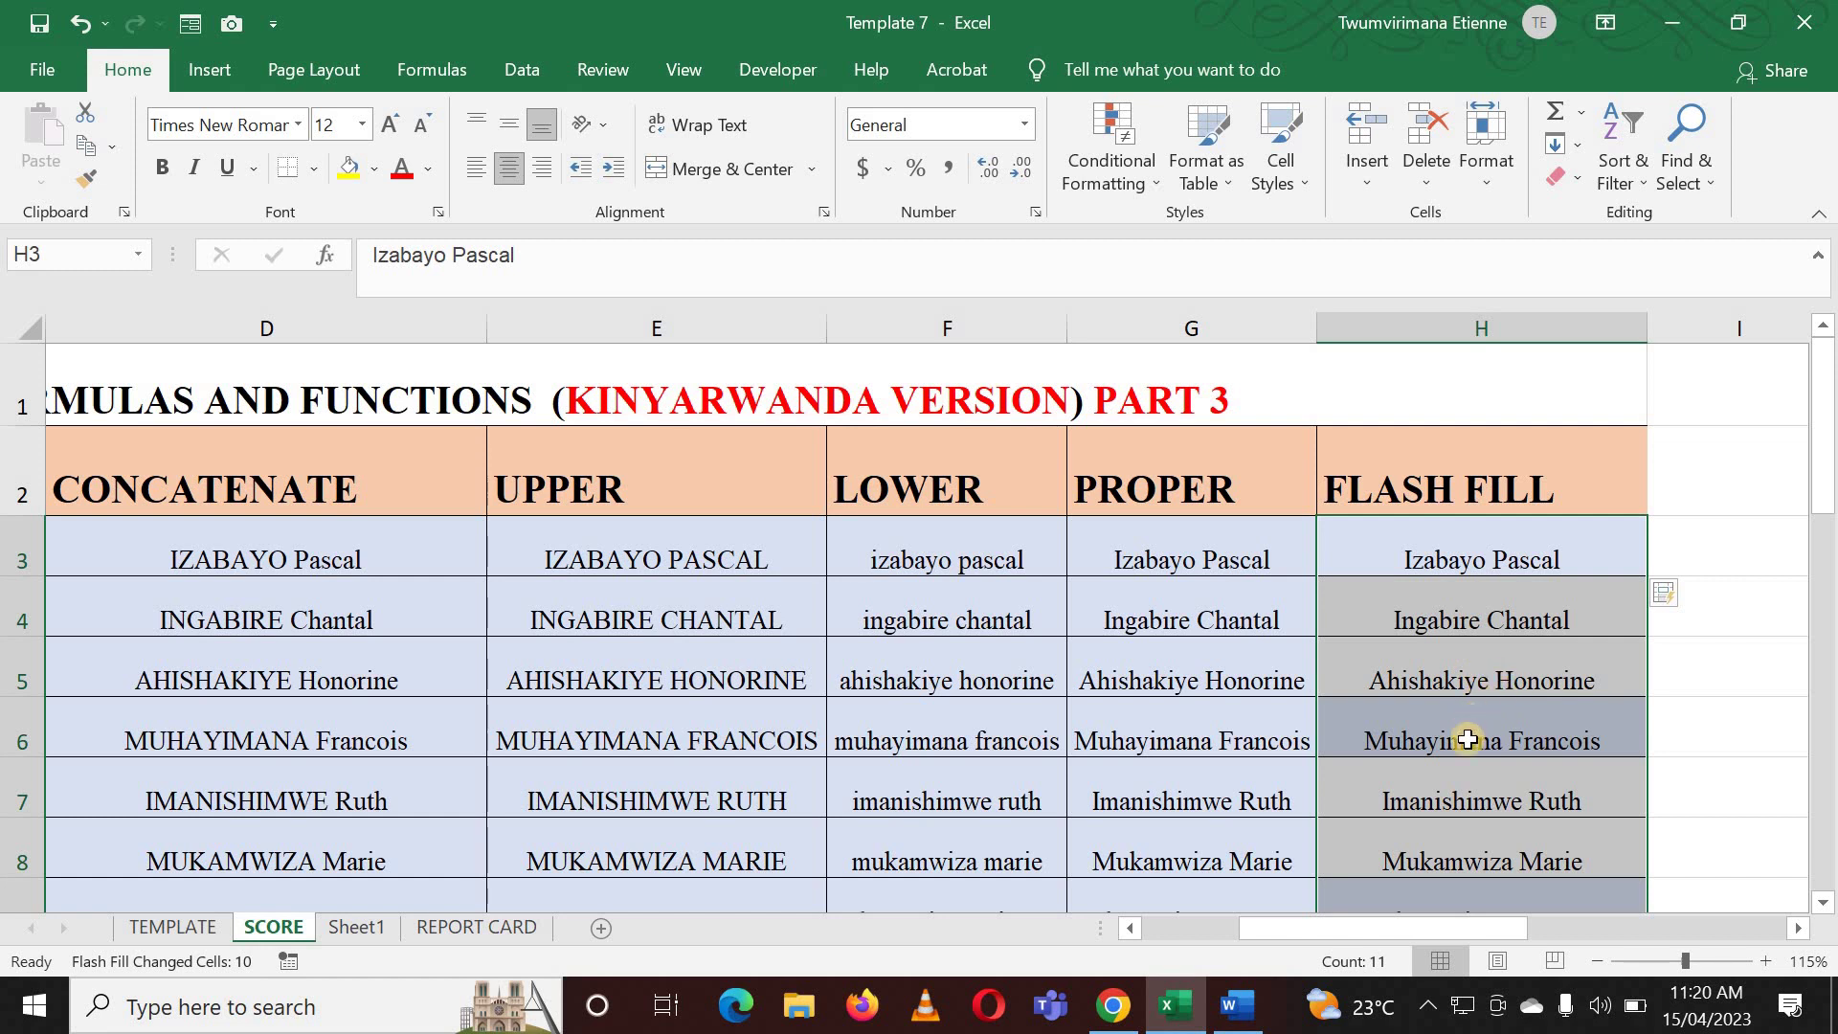
pyautogui.click(1490, 777)
# Step: Check the flash-filled names in H13 and H11, and widen column G slightly
pyautogui.scroll(-2, 1393, 766)
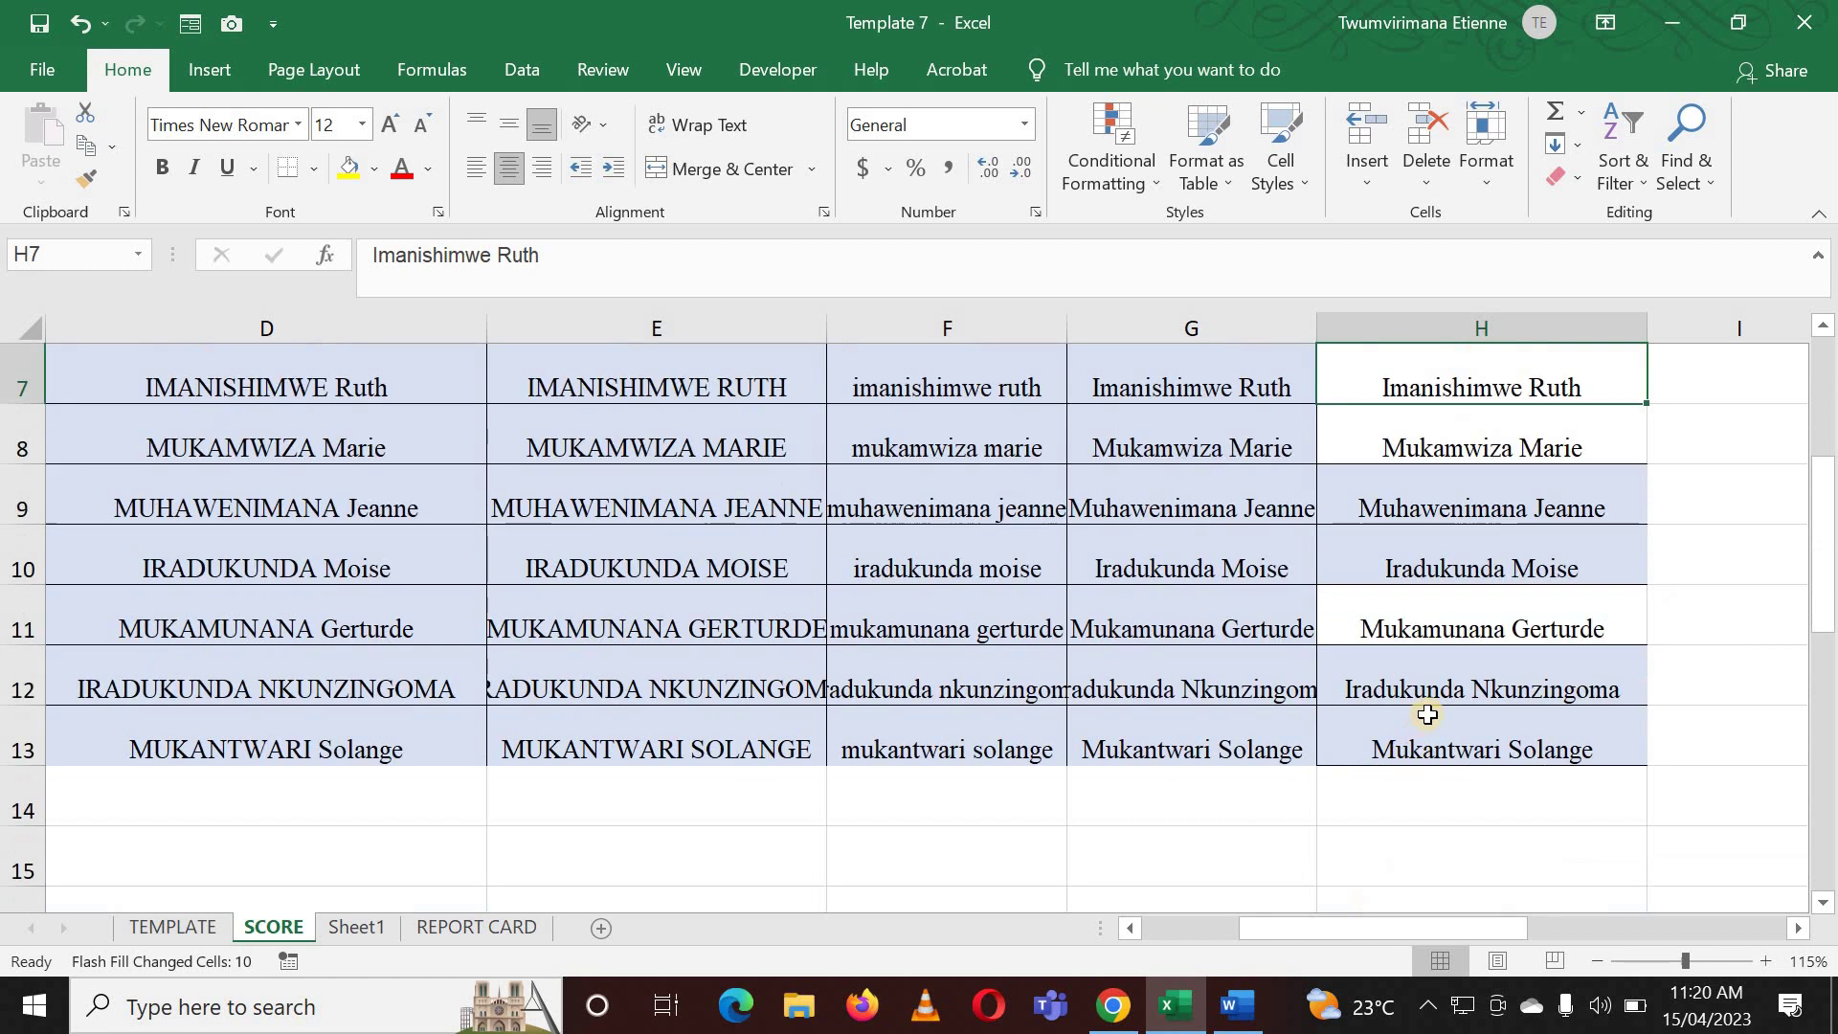
pyautogui.click(1421, 725)
pyautogui.click(1365, 611)
pyautogui.scroll(2, 1365, 610)
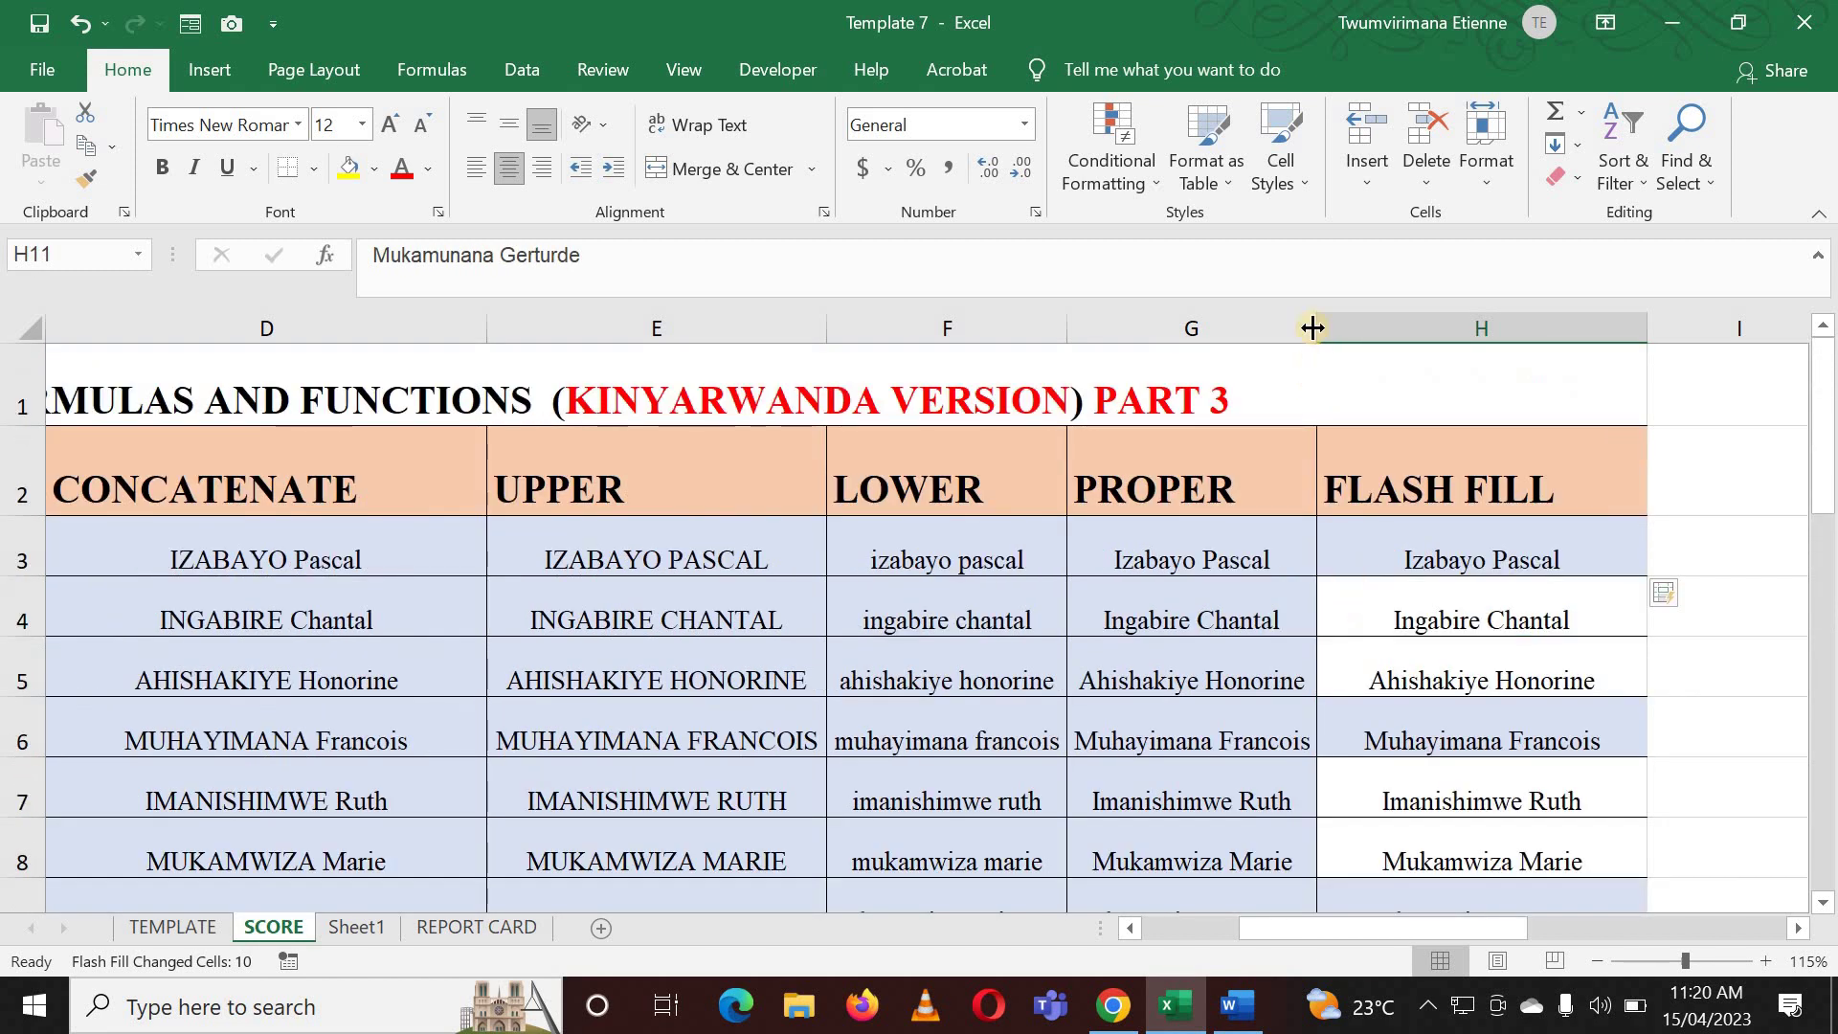
pyautogui.moveTo(1317, 319); pyautogui.dragTo(1330, 318)
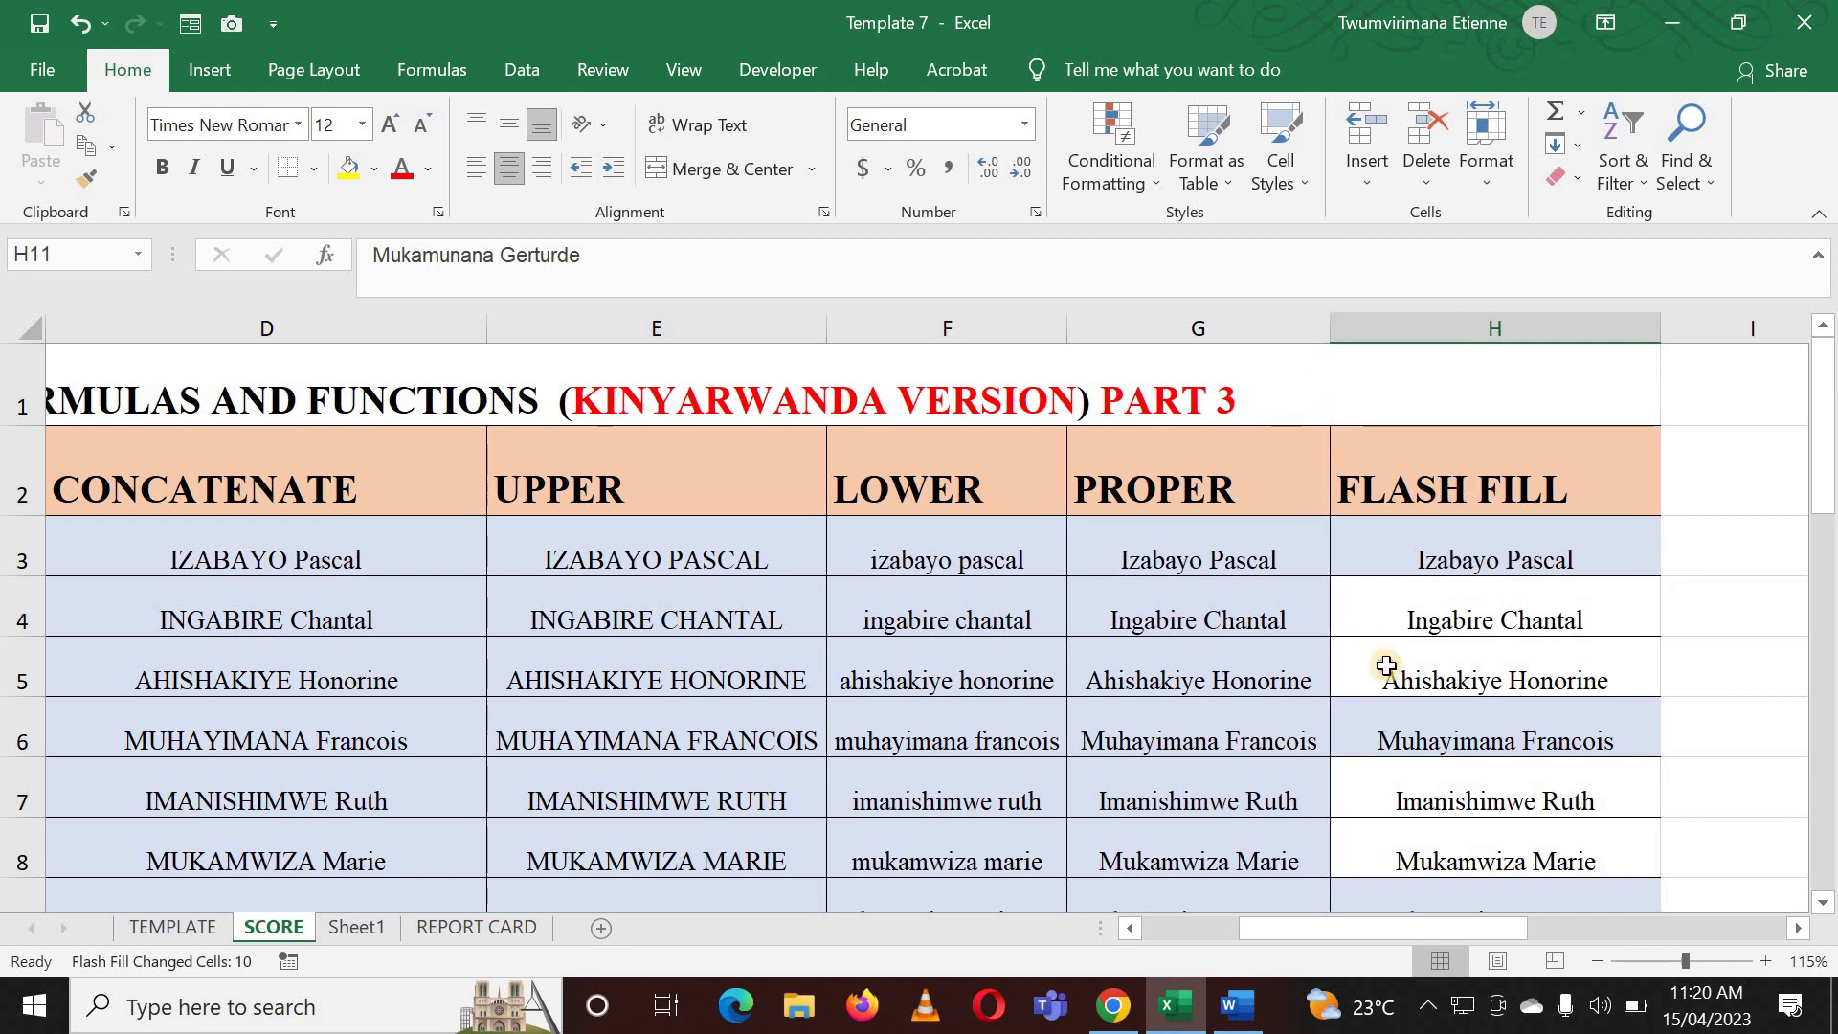
# Step: Review the flash-filled names in H5, H7, H8 and H4
pyautogui.click(1387, 669)
pyautogui.click(1374, 785)
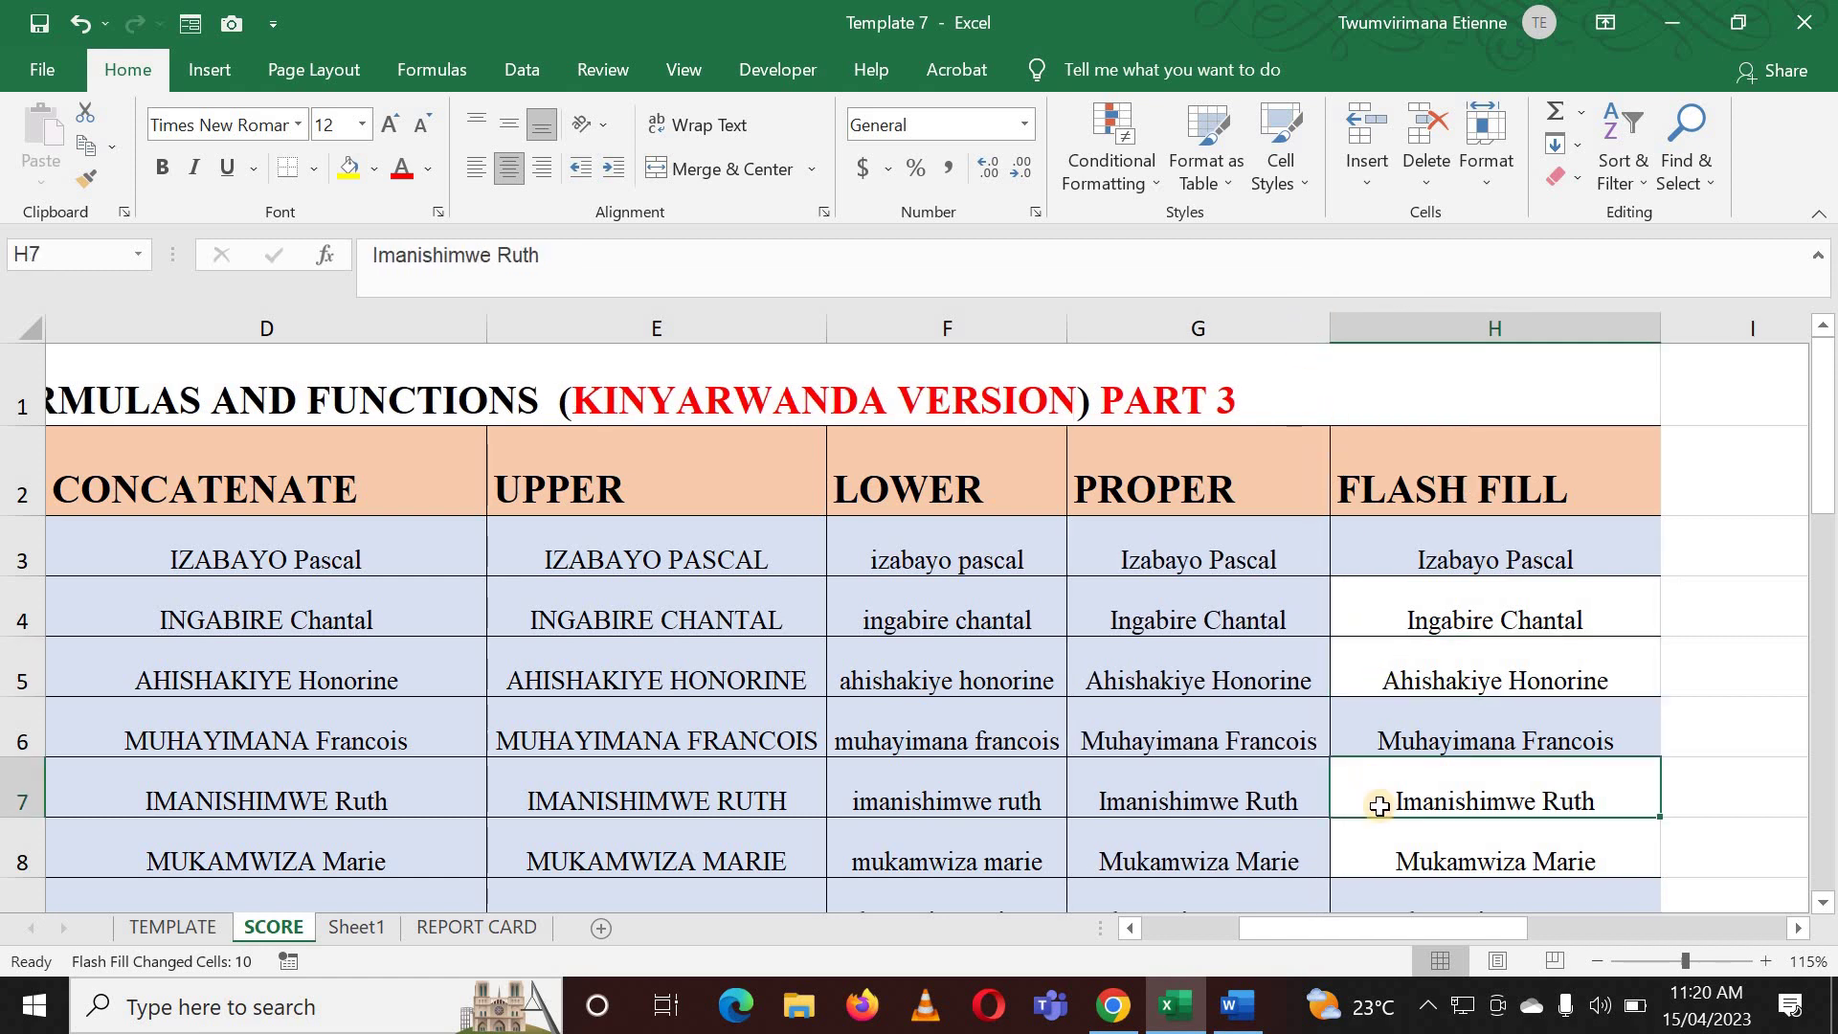
pyautogui.press('Return')
pyautogui.scroll(-2, 1148, 743)
pyautogui.scroll(2, 1129, 742)
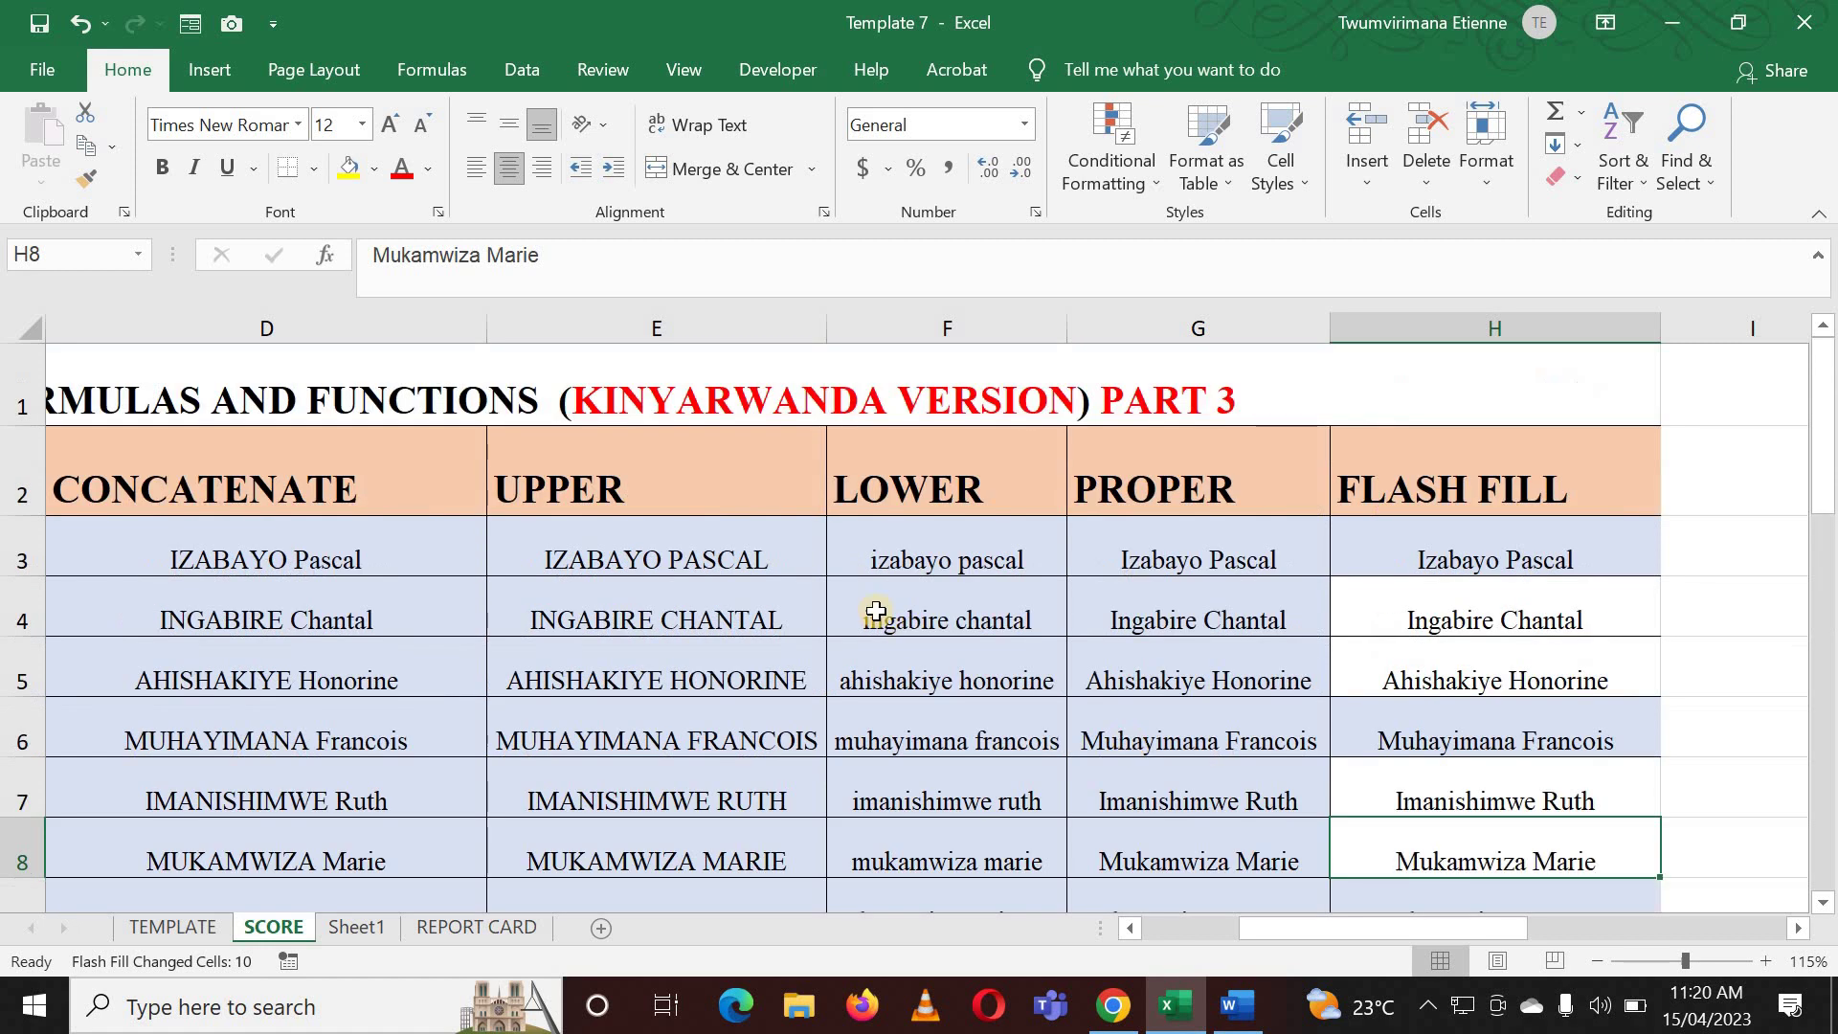
pyautogui.click(1538, 601)
pyautogui.click(1680, 537)
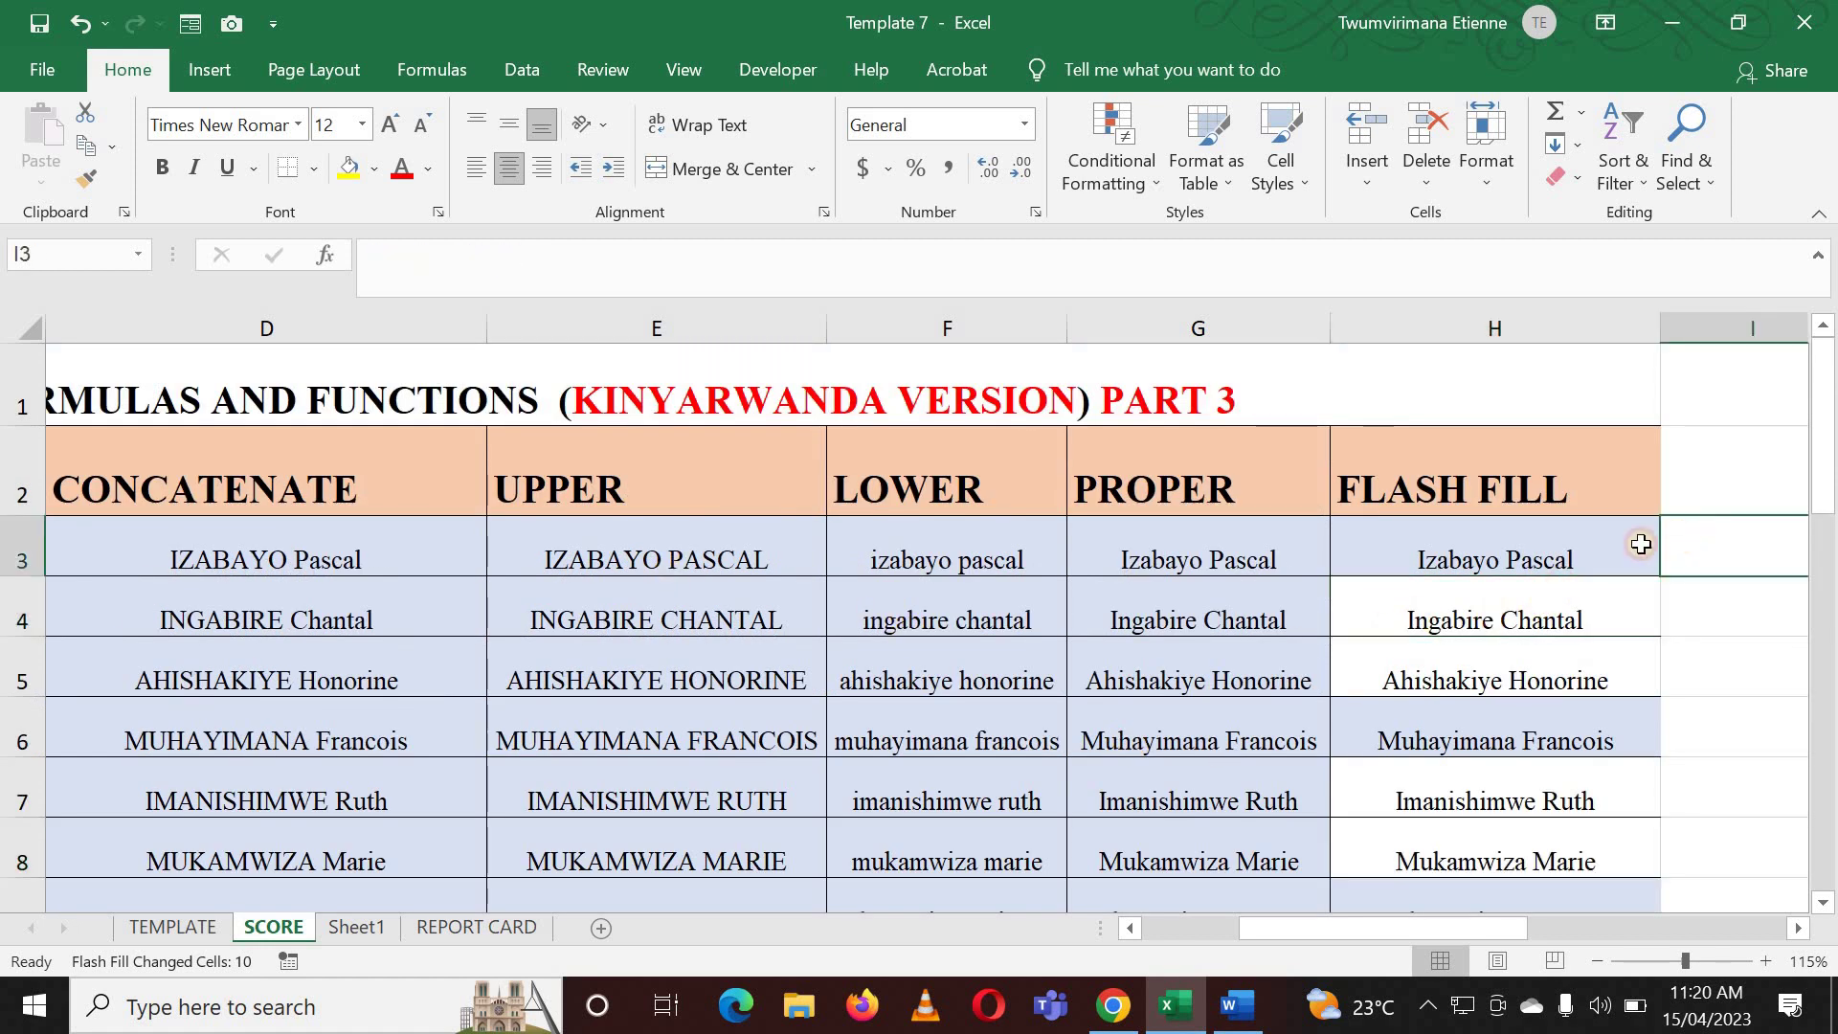
pyautogui.click(1609, 538)
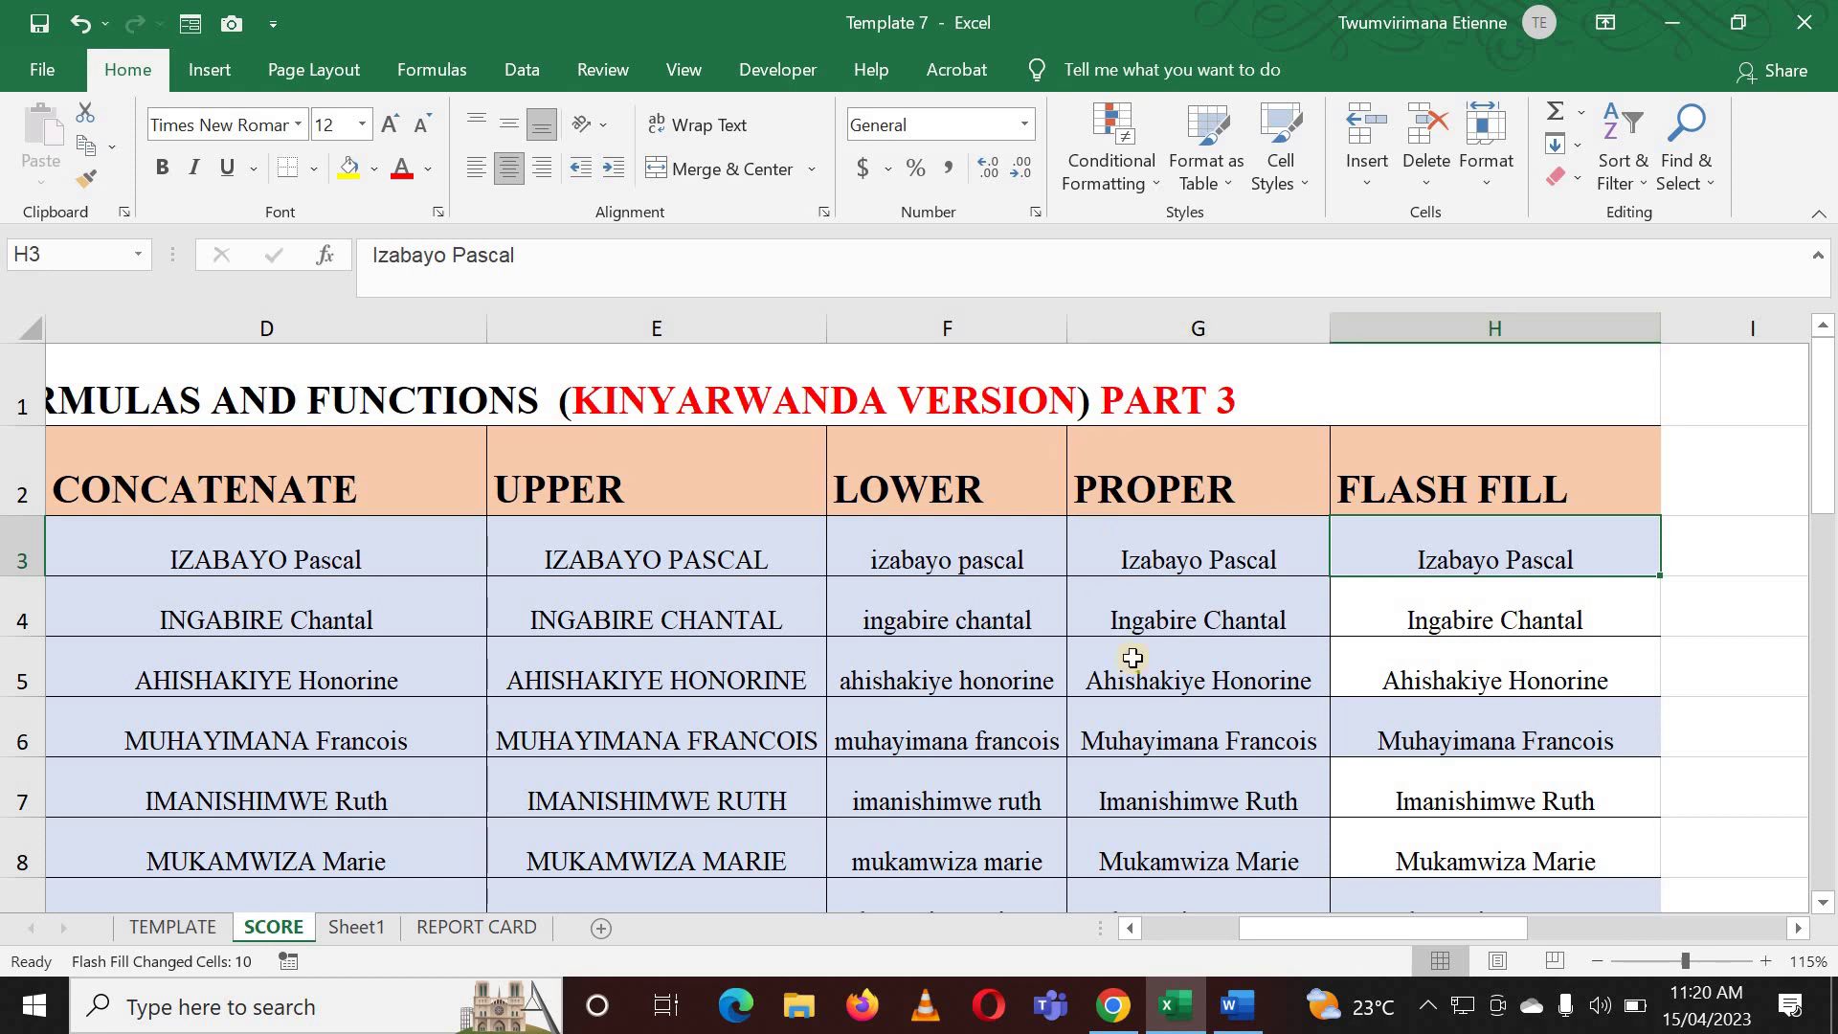
# Step: Check the remaining names, including H6, then switch to the YouTube page in Chrome
pyautogui.moveTo(1312, 924)
pyautogui.mouseDown()
pyautogui.moveTo(1194, 957)
pyautogui.moveTo(1288, 919)
pyautogui.moveTo(1187, 928)
pyautogui.mouseUp()
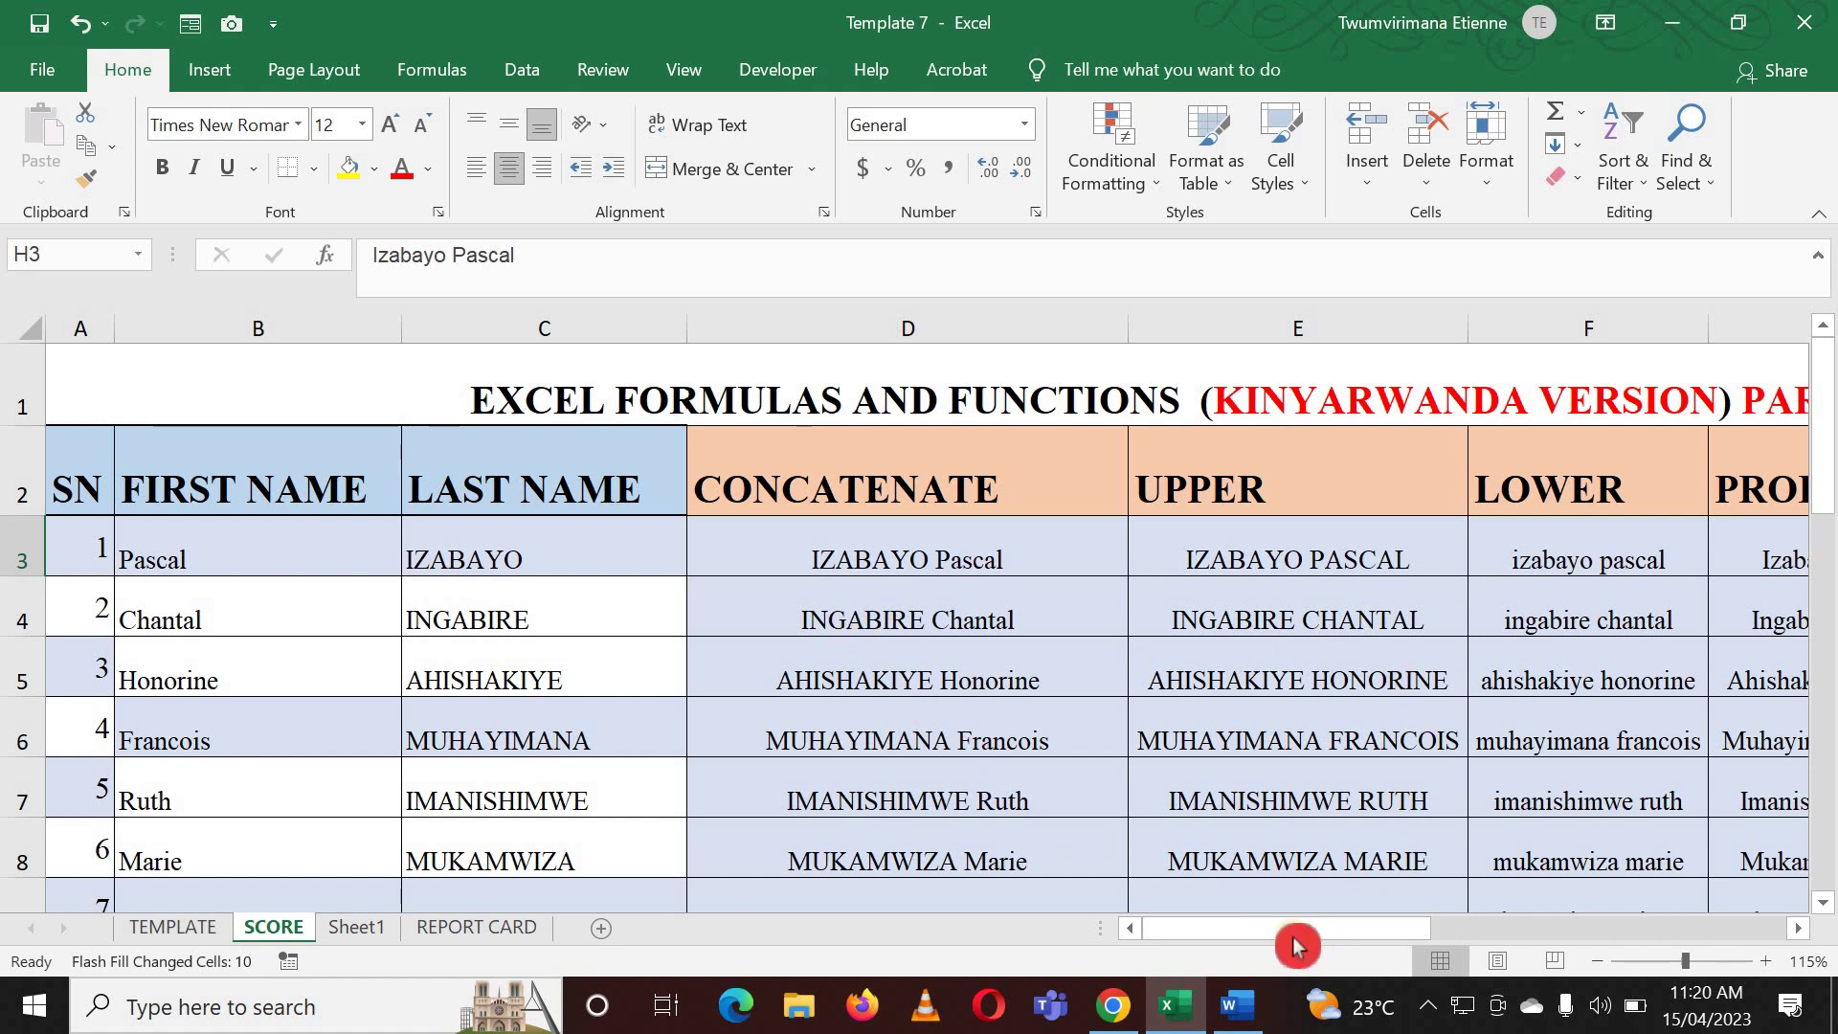
pyautogui.moveTo(1283, 933); pyautogui.dragTo(1424, 923)
pyautogui.click(1350, 606)
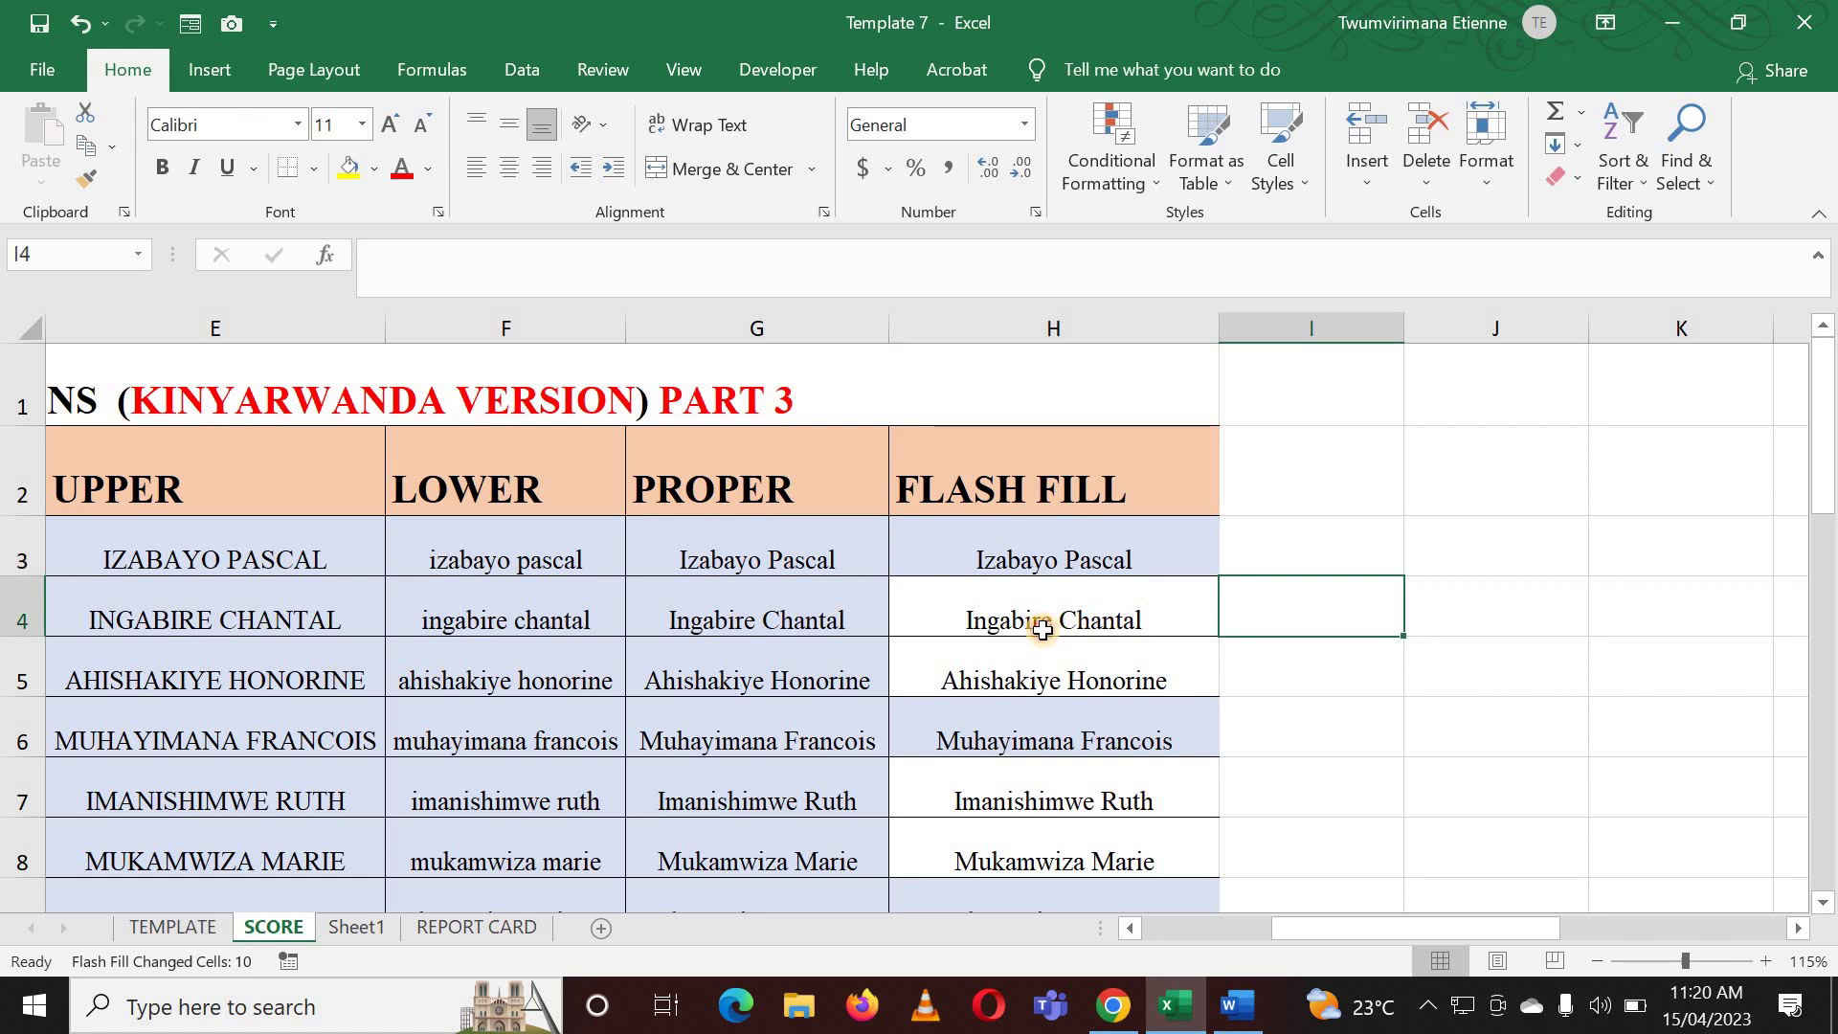
pyautogui.click(1038, 619)
pyautogui.click(1002, 706)
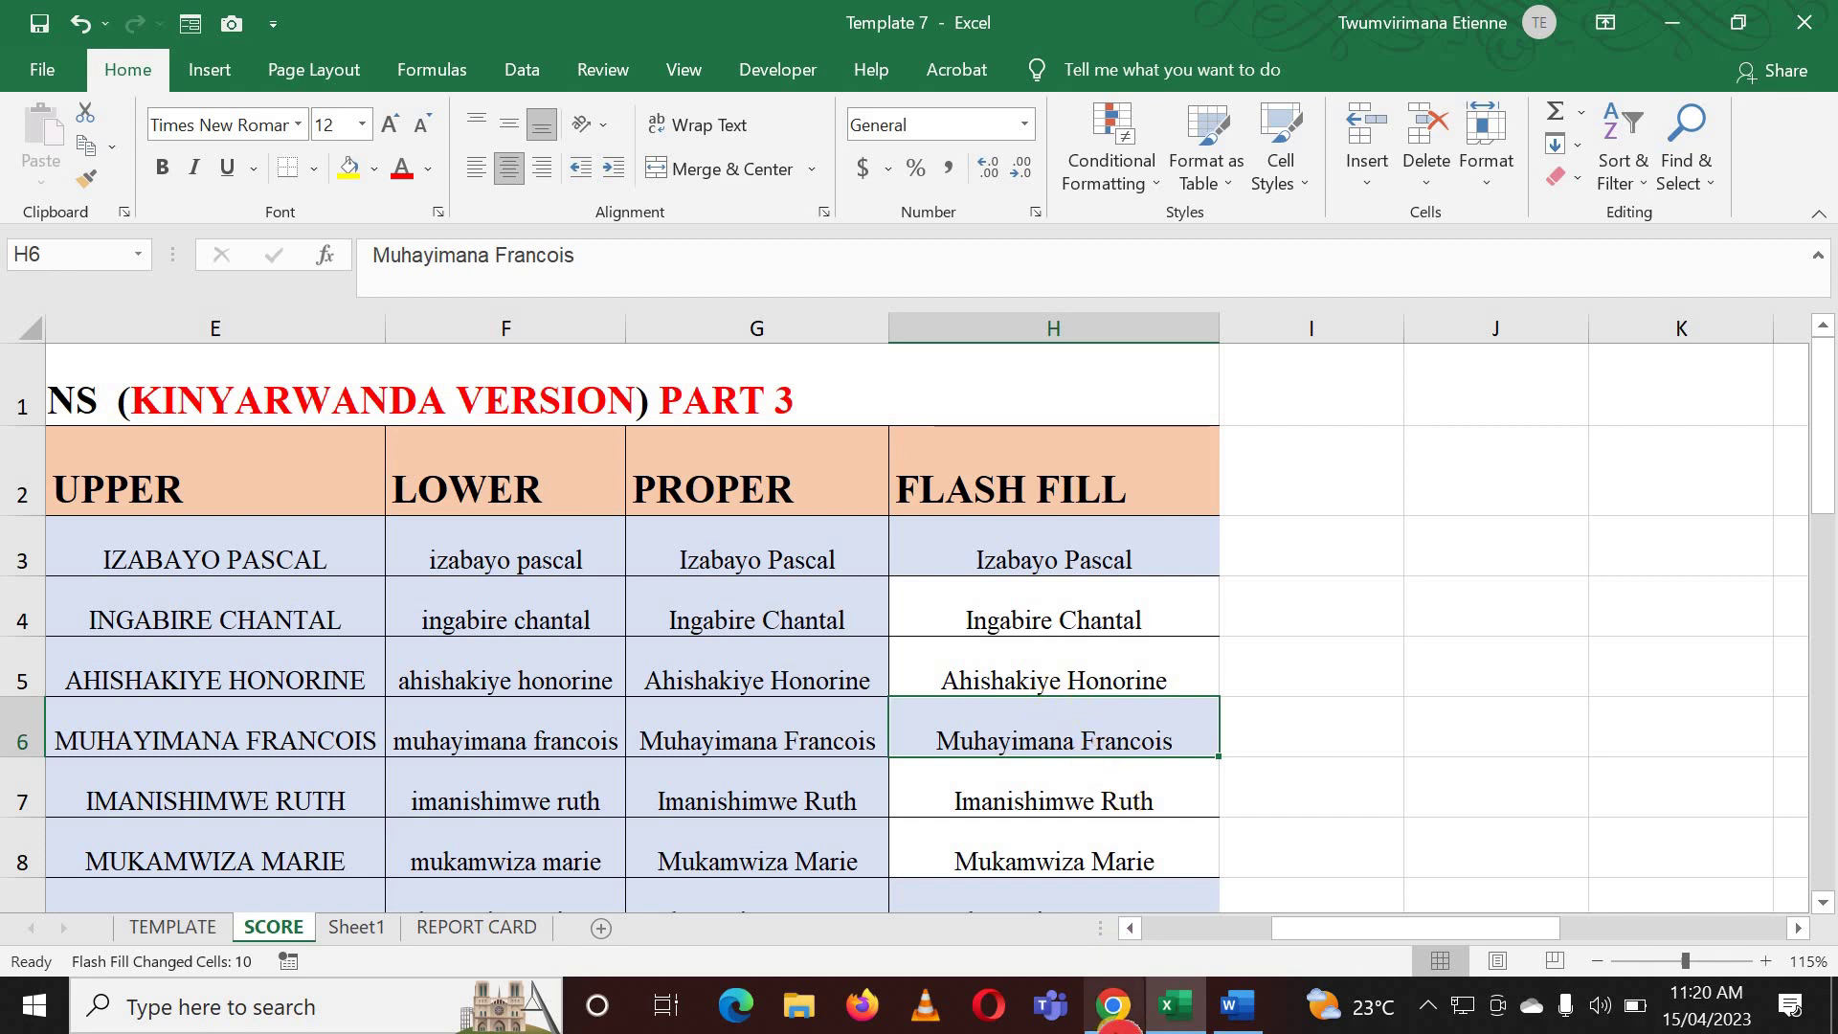
pyautogui.moveTo(1112, 1007)
pyautogui.click(1086, 890)
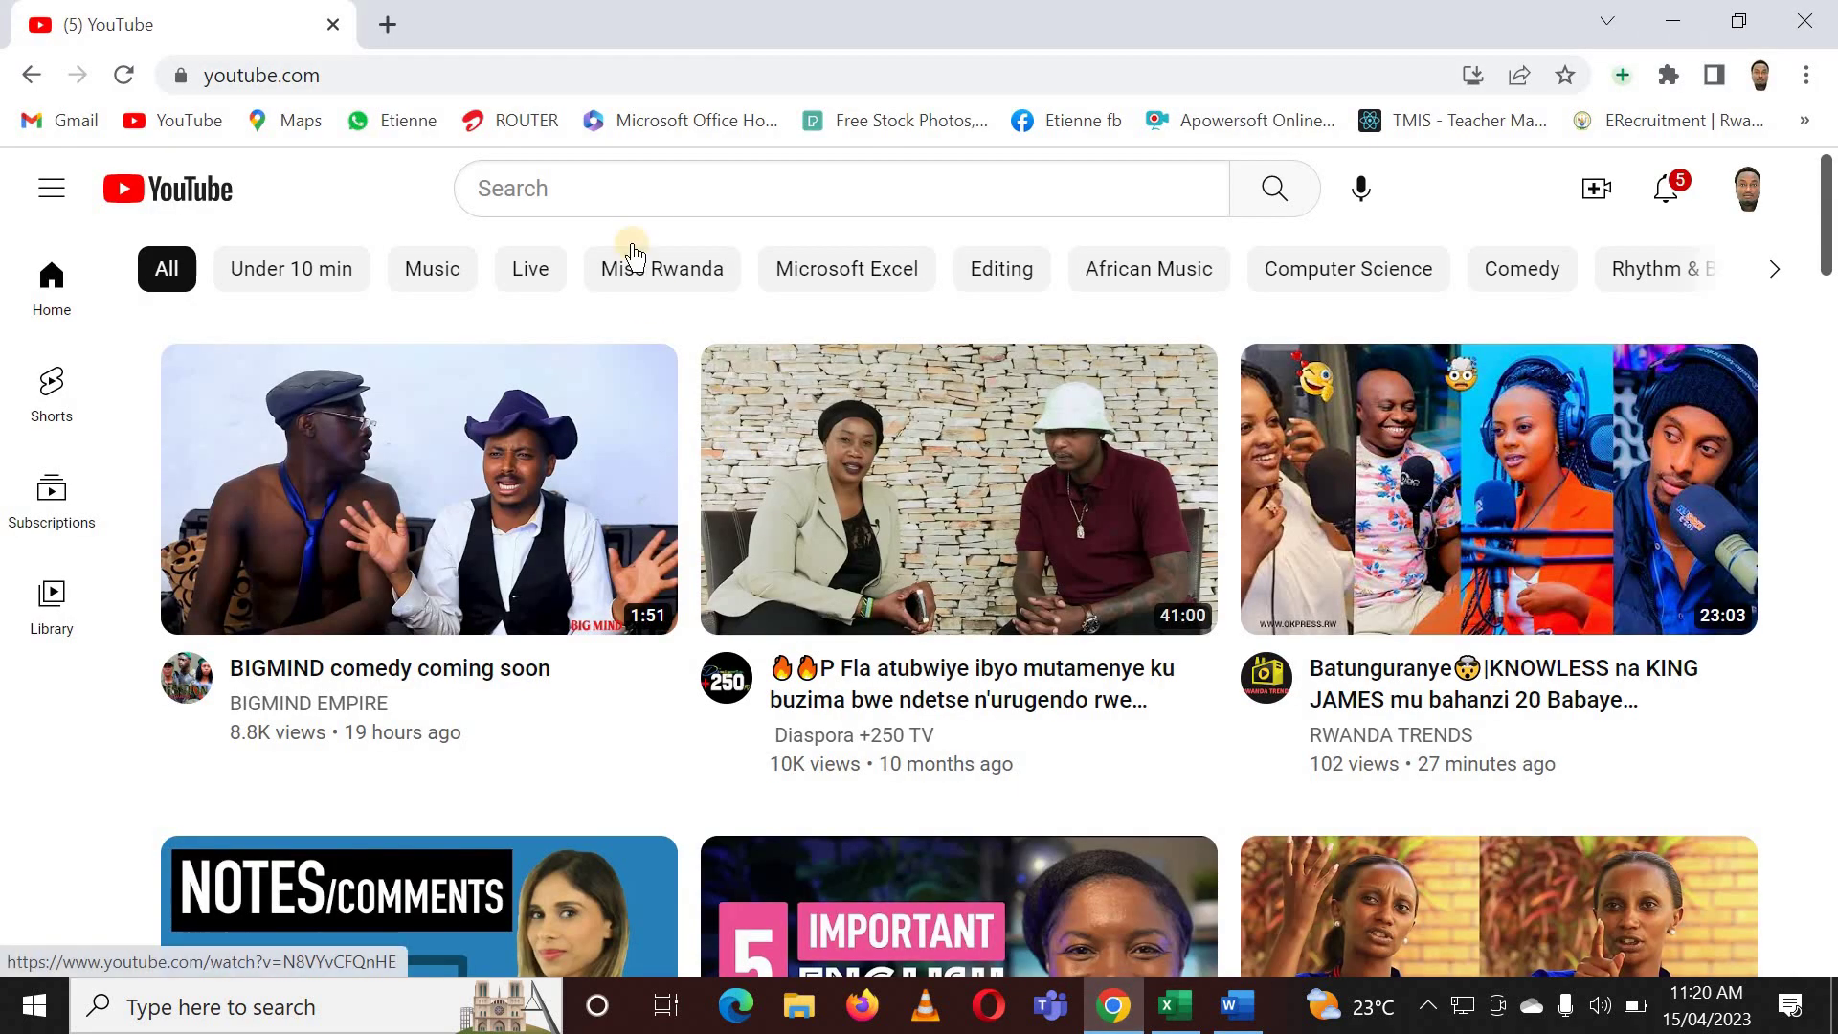
# Step: Search YouTube for the author's name and open his channel page from the results
pyautogui.click(627, 189)
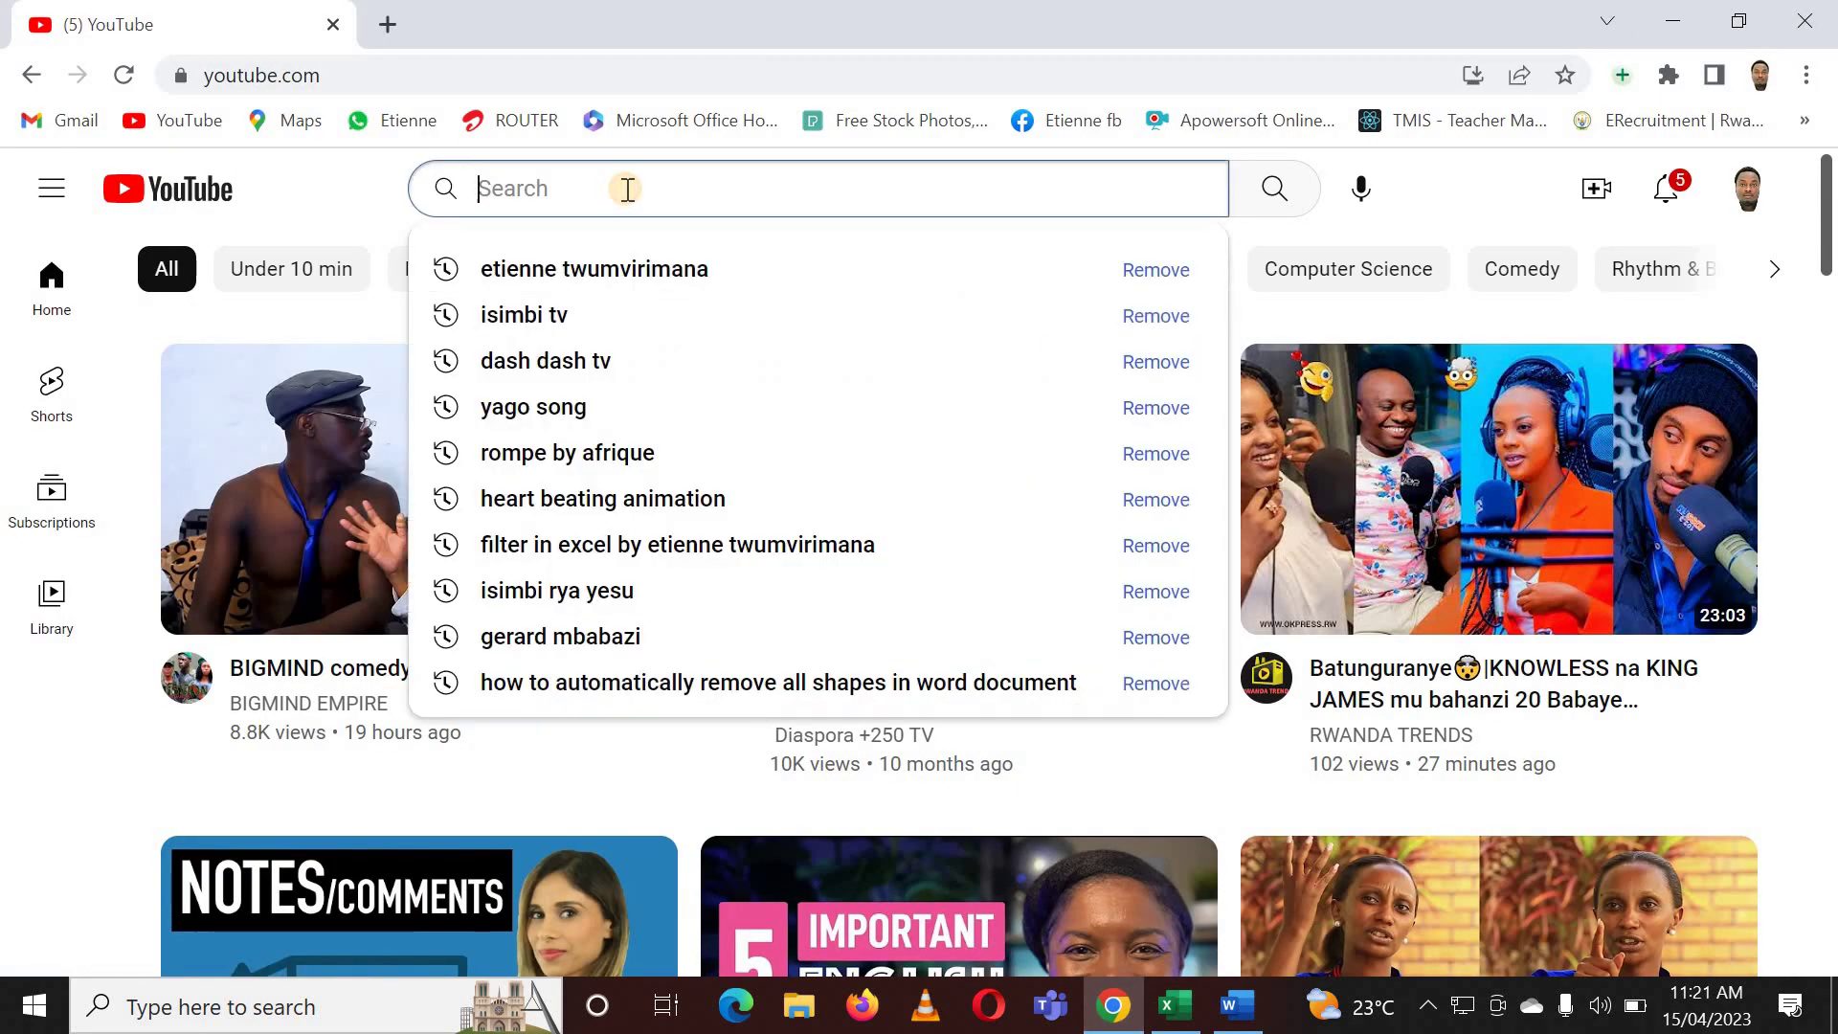
pyautogui.write('et')
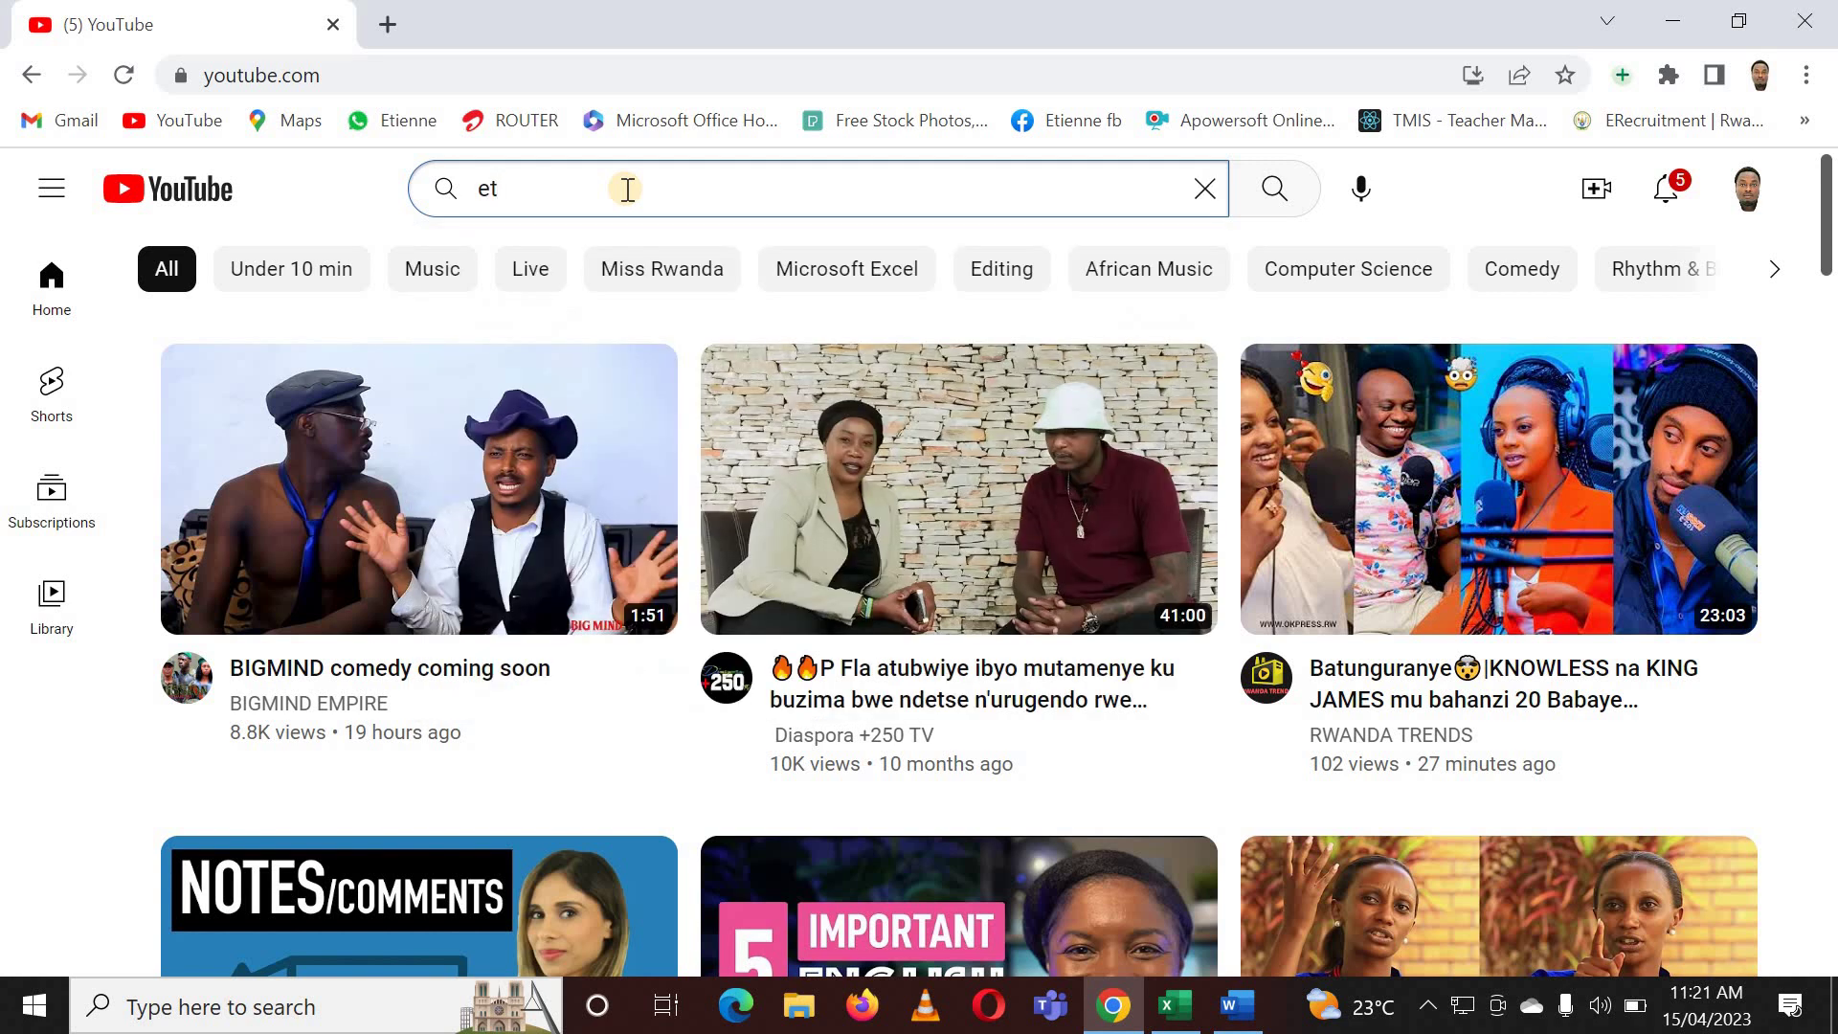
pyautogui.write('ienne twu')
pyautogui.write('mvirimana')
pyautogui.press('Return')
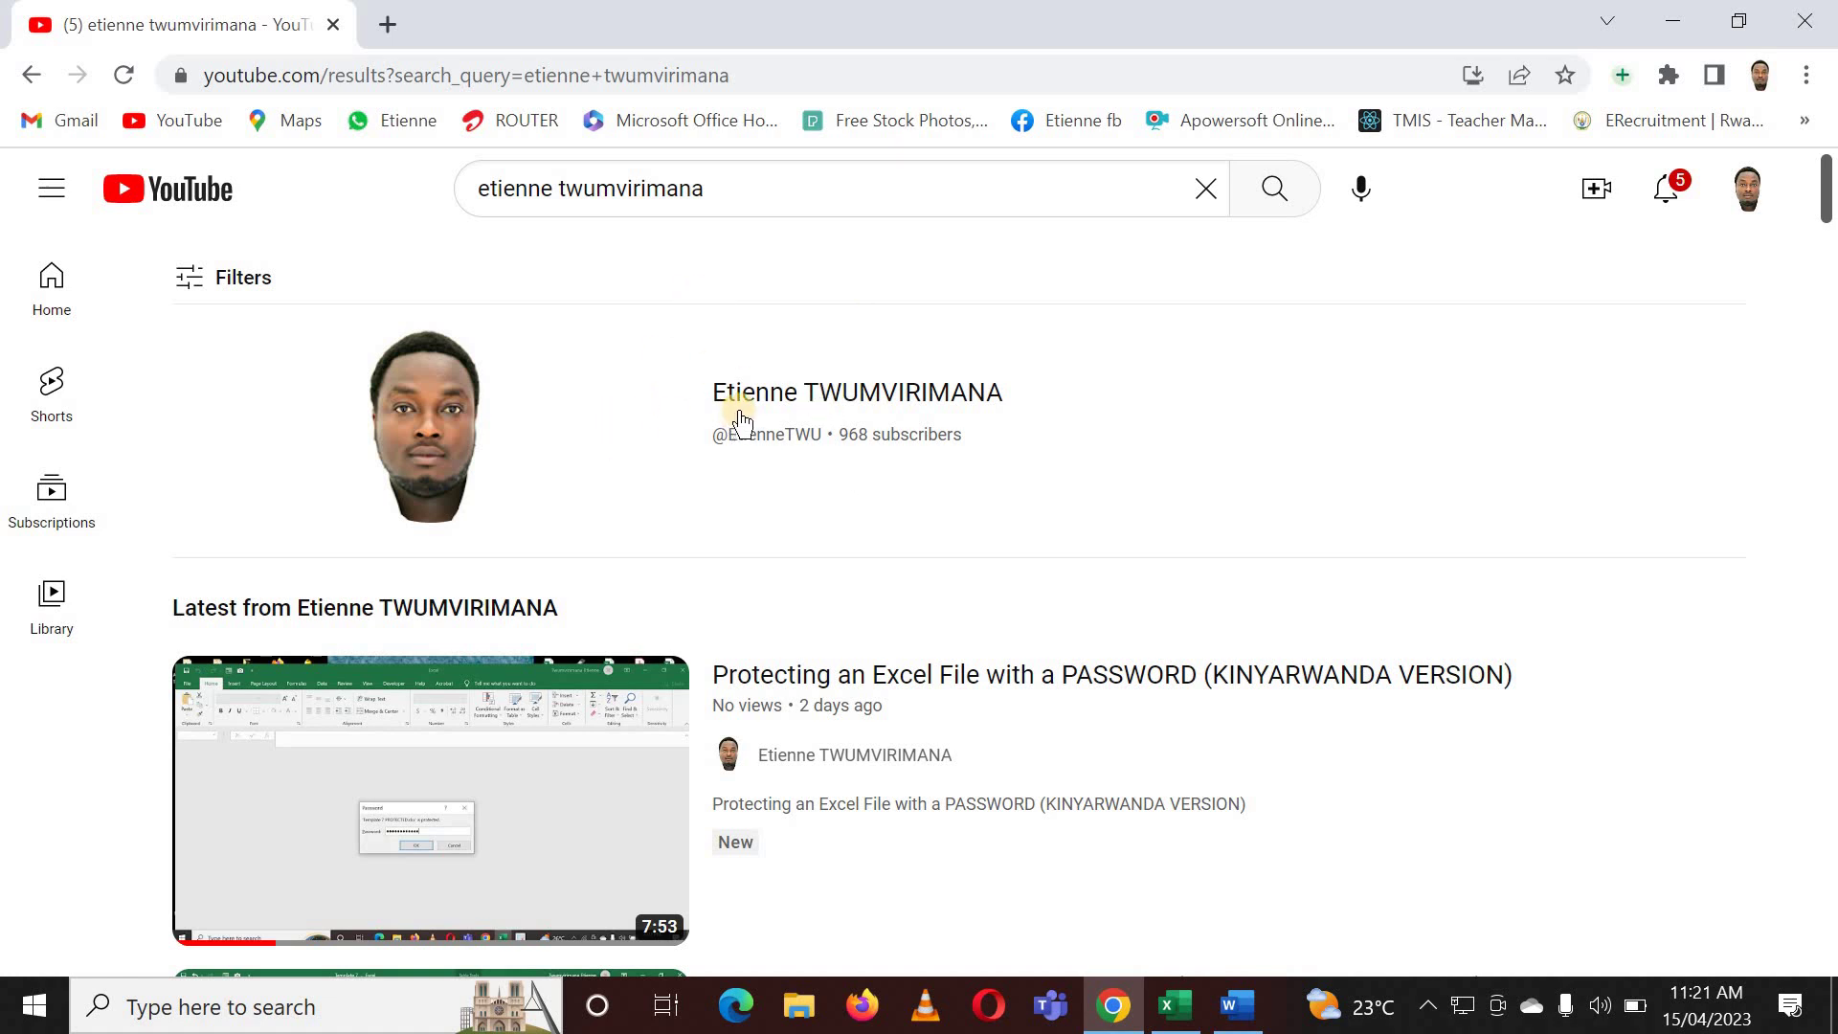
pyautogui.click(777, 392)
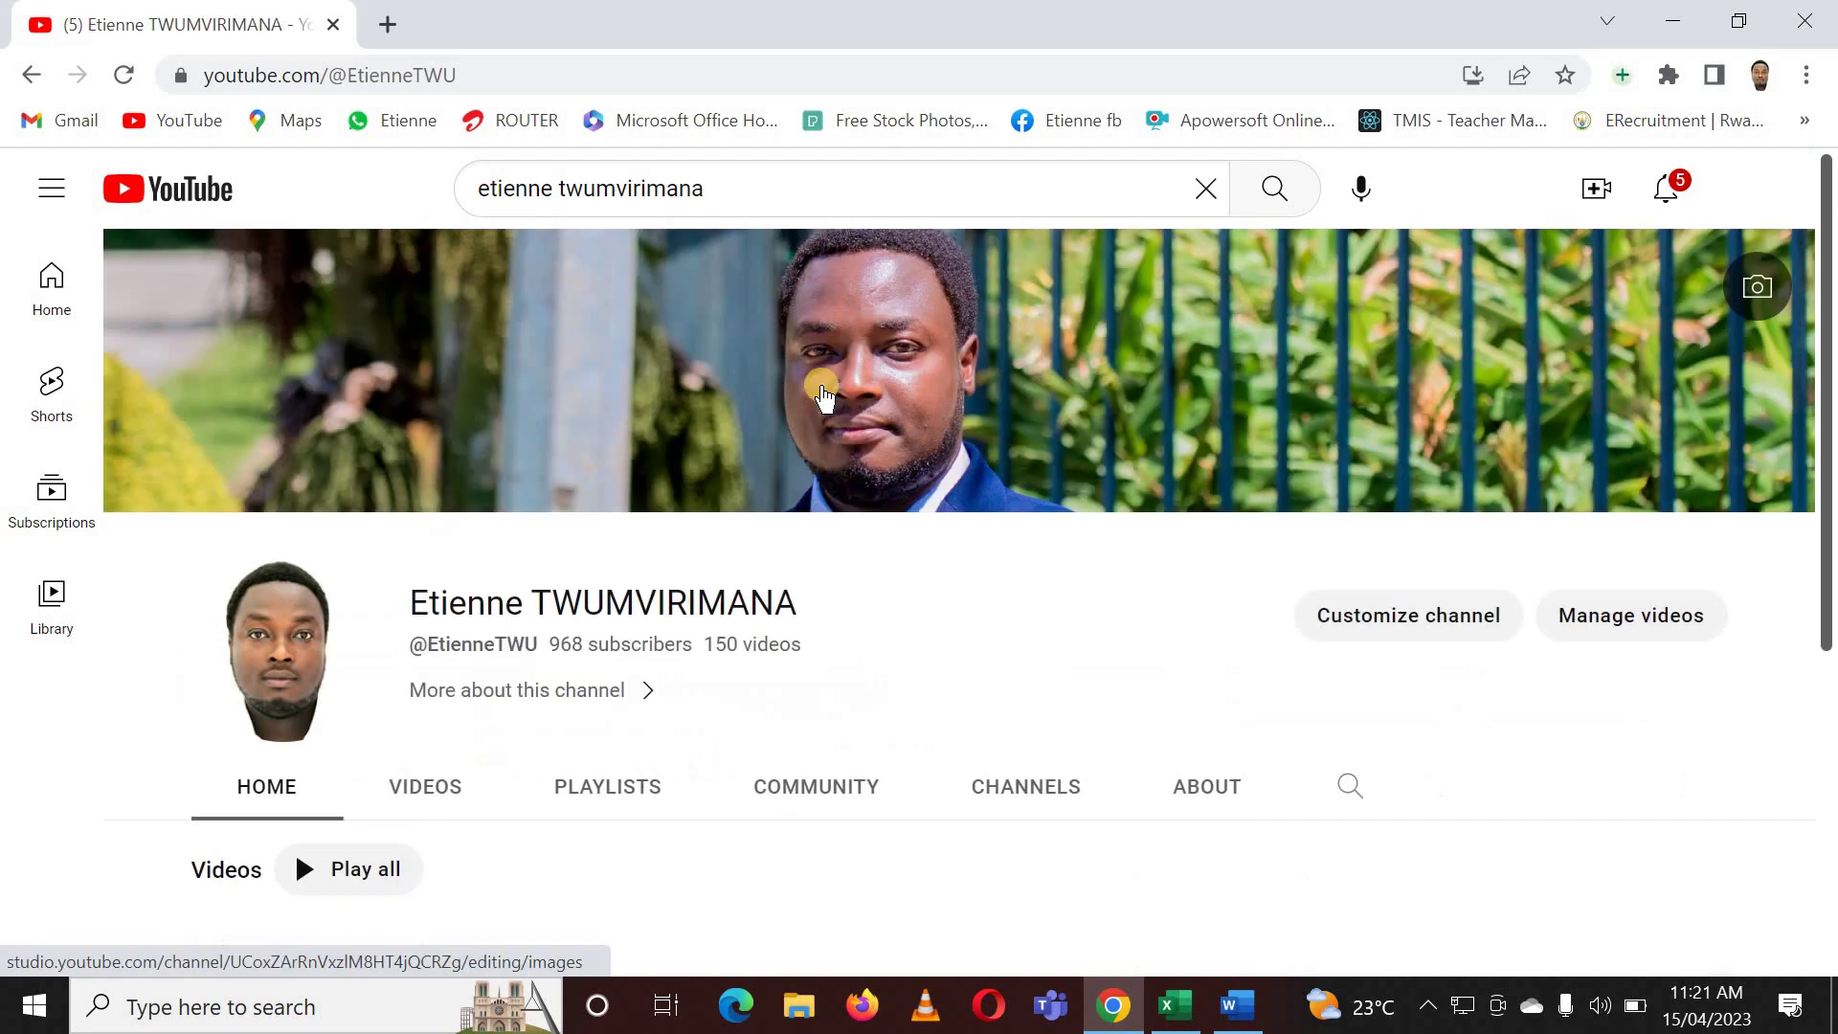
# Step: Show the Playlists tab and browse playlists like EXCEL VIDEOS (KINYARWANDA) and GOOGLE CLASSROOM
pyautogui.scroll(-2, 400, 589)
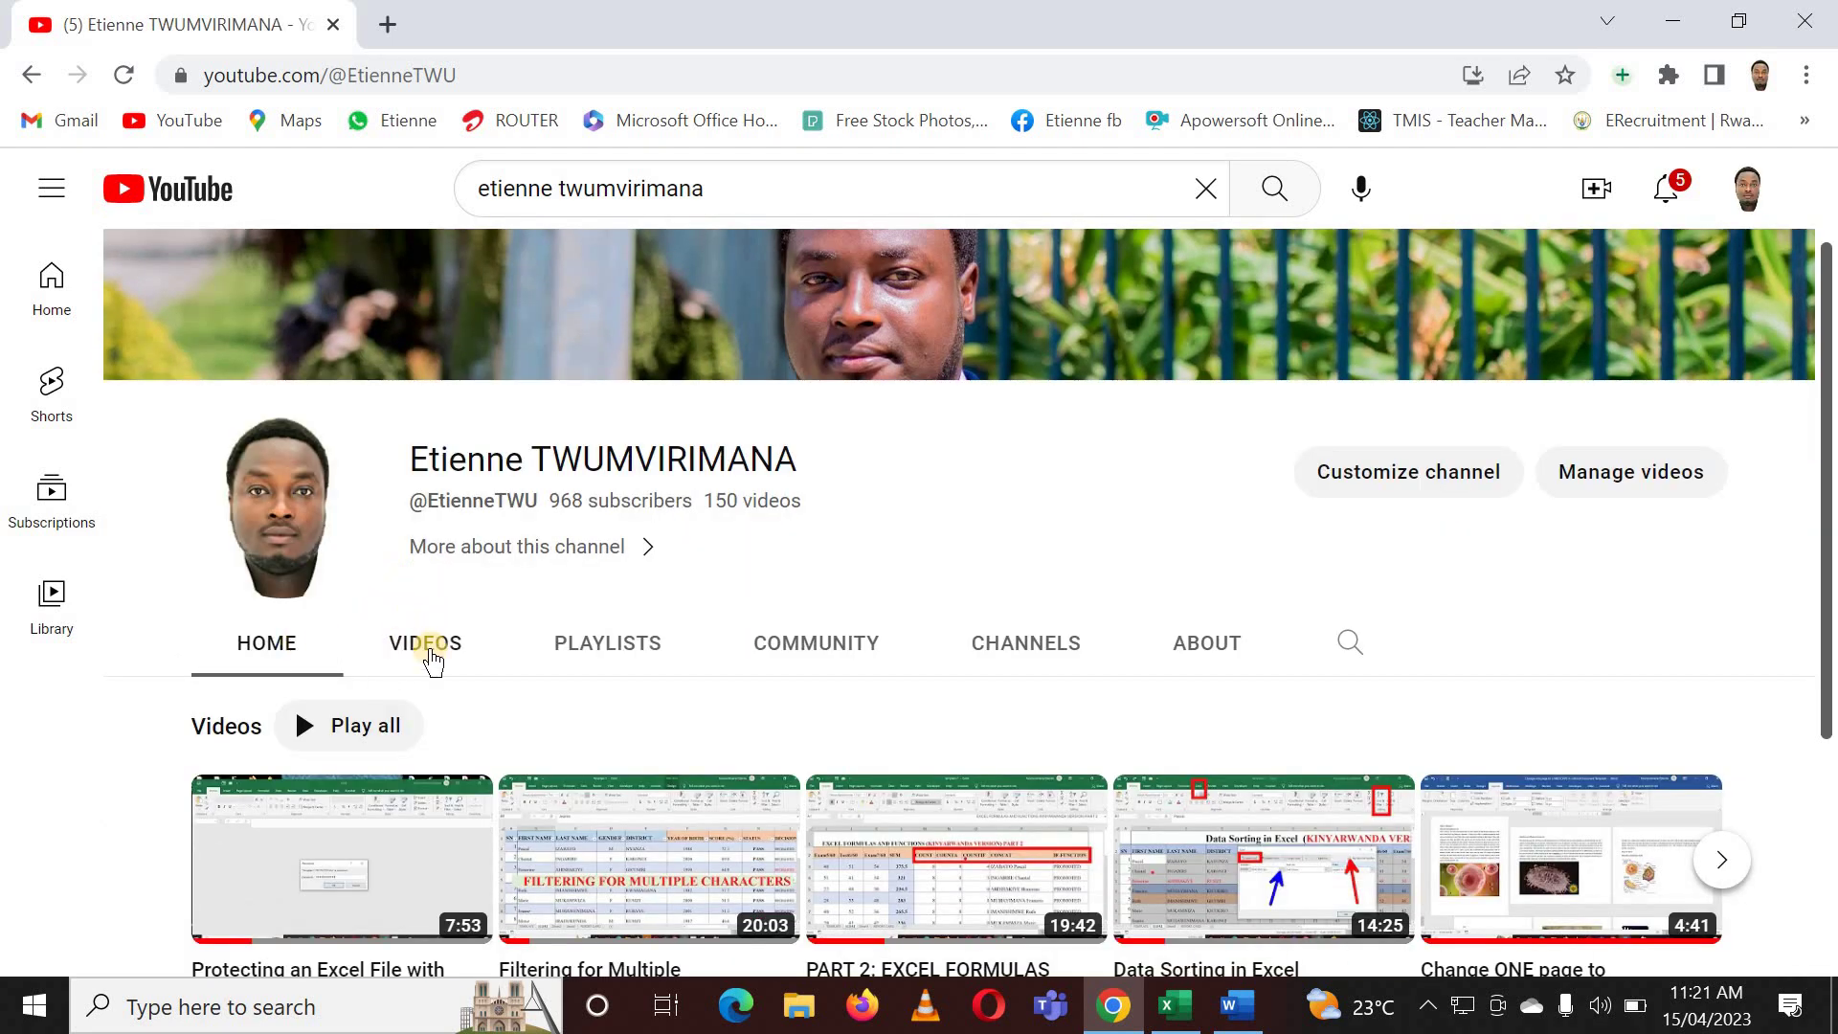
pyautogui.click(705, 532)
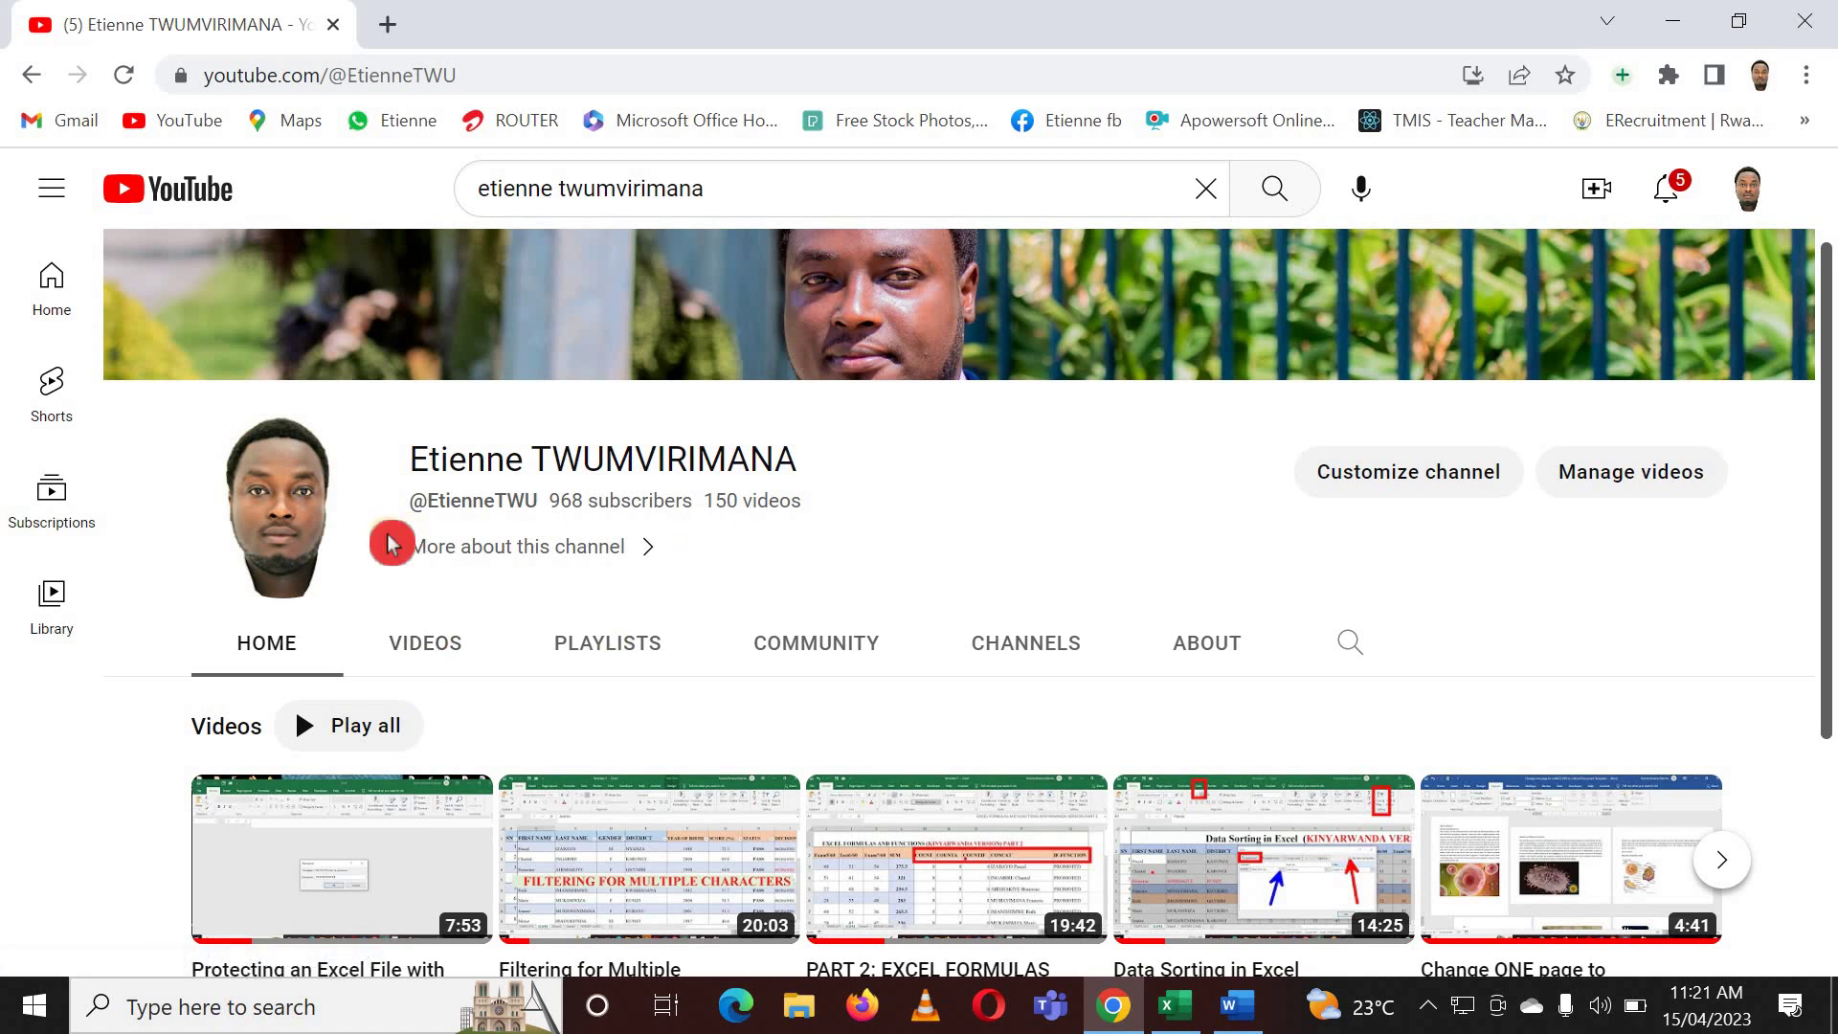
pyautogui.click(605, 644)
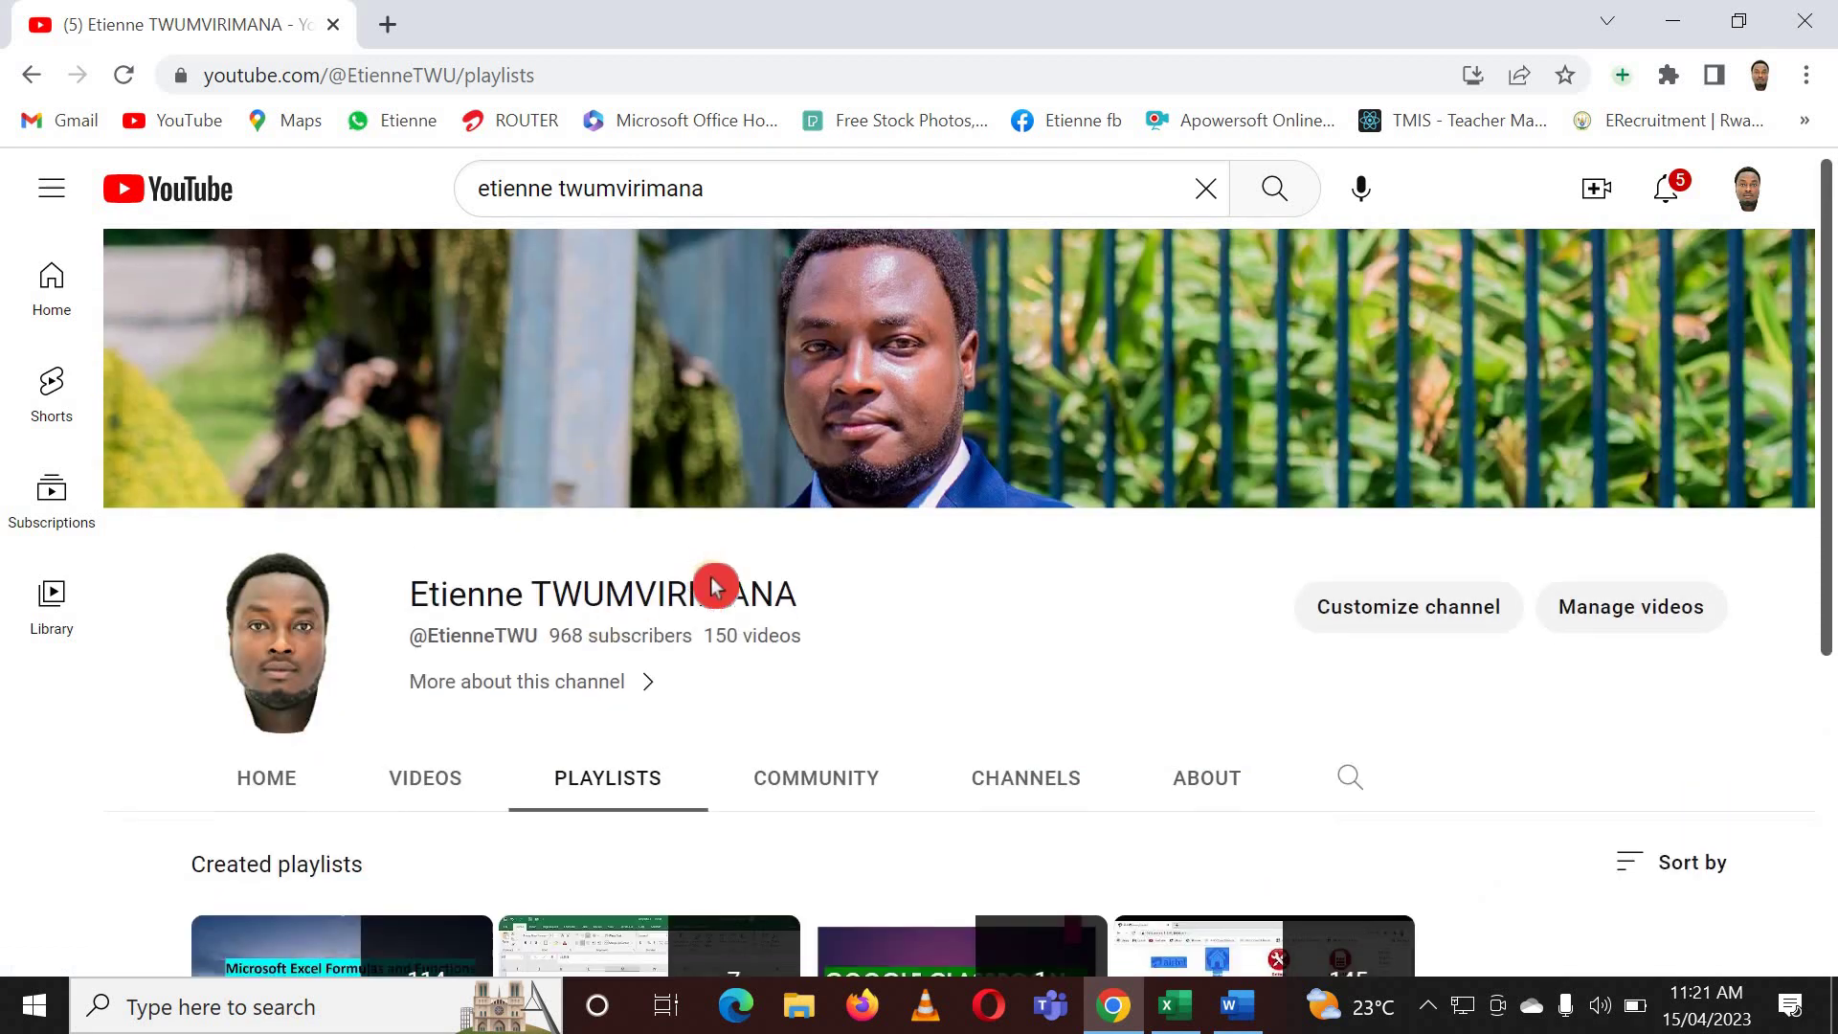
pyautogui.scroll(-3, 688, 616)
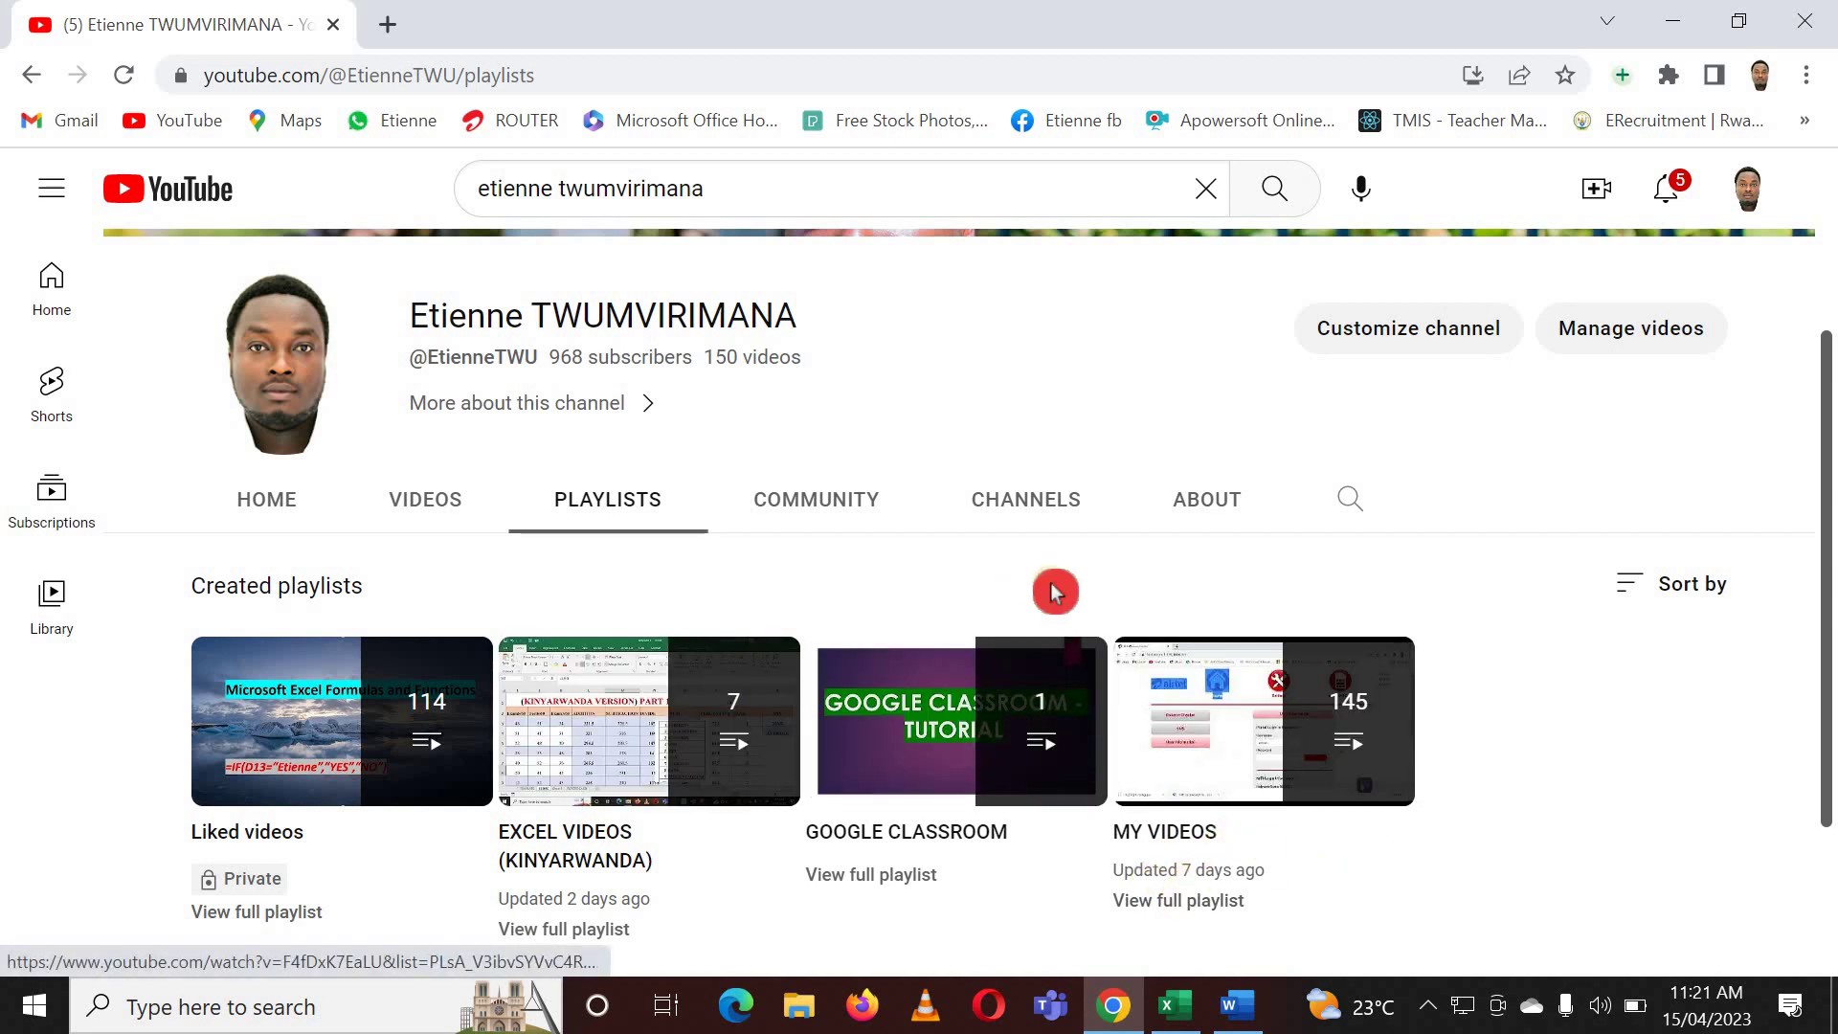
pyautogui.scroll(3, 1051, 589)
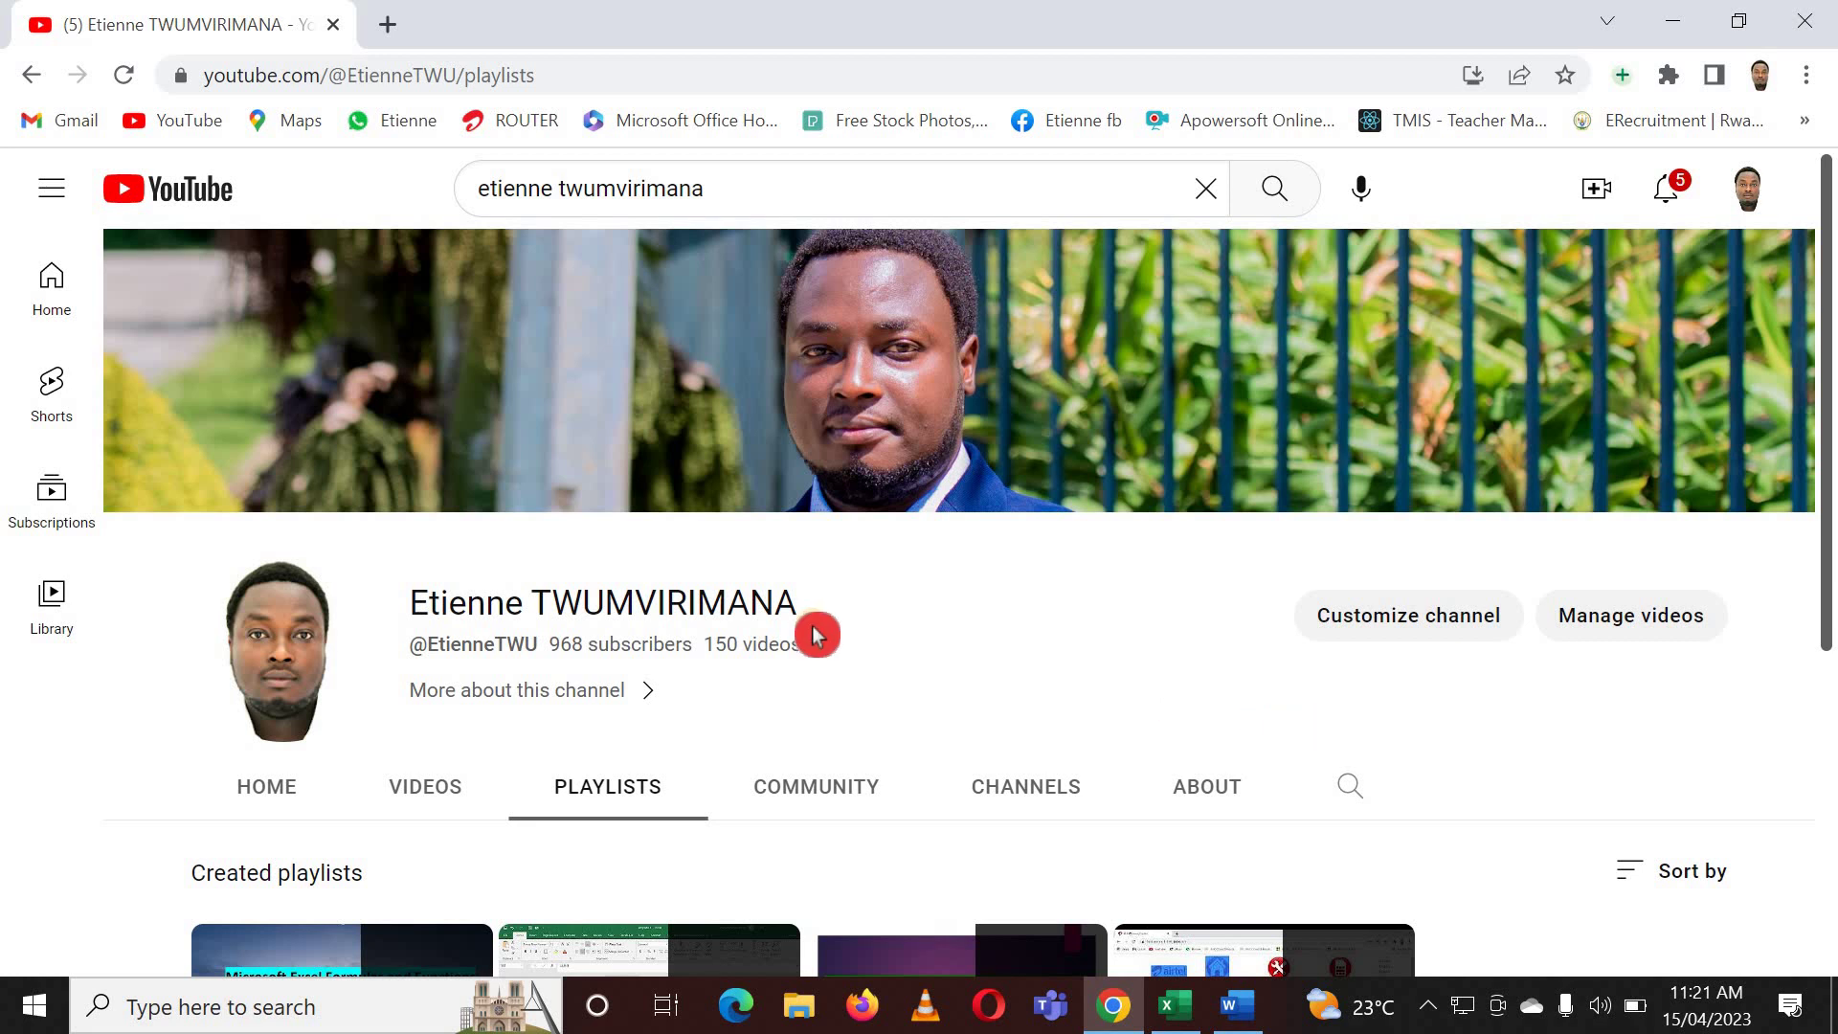
pyautogui.scroll(-3, 881, 714)
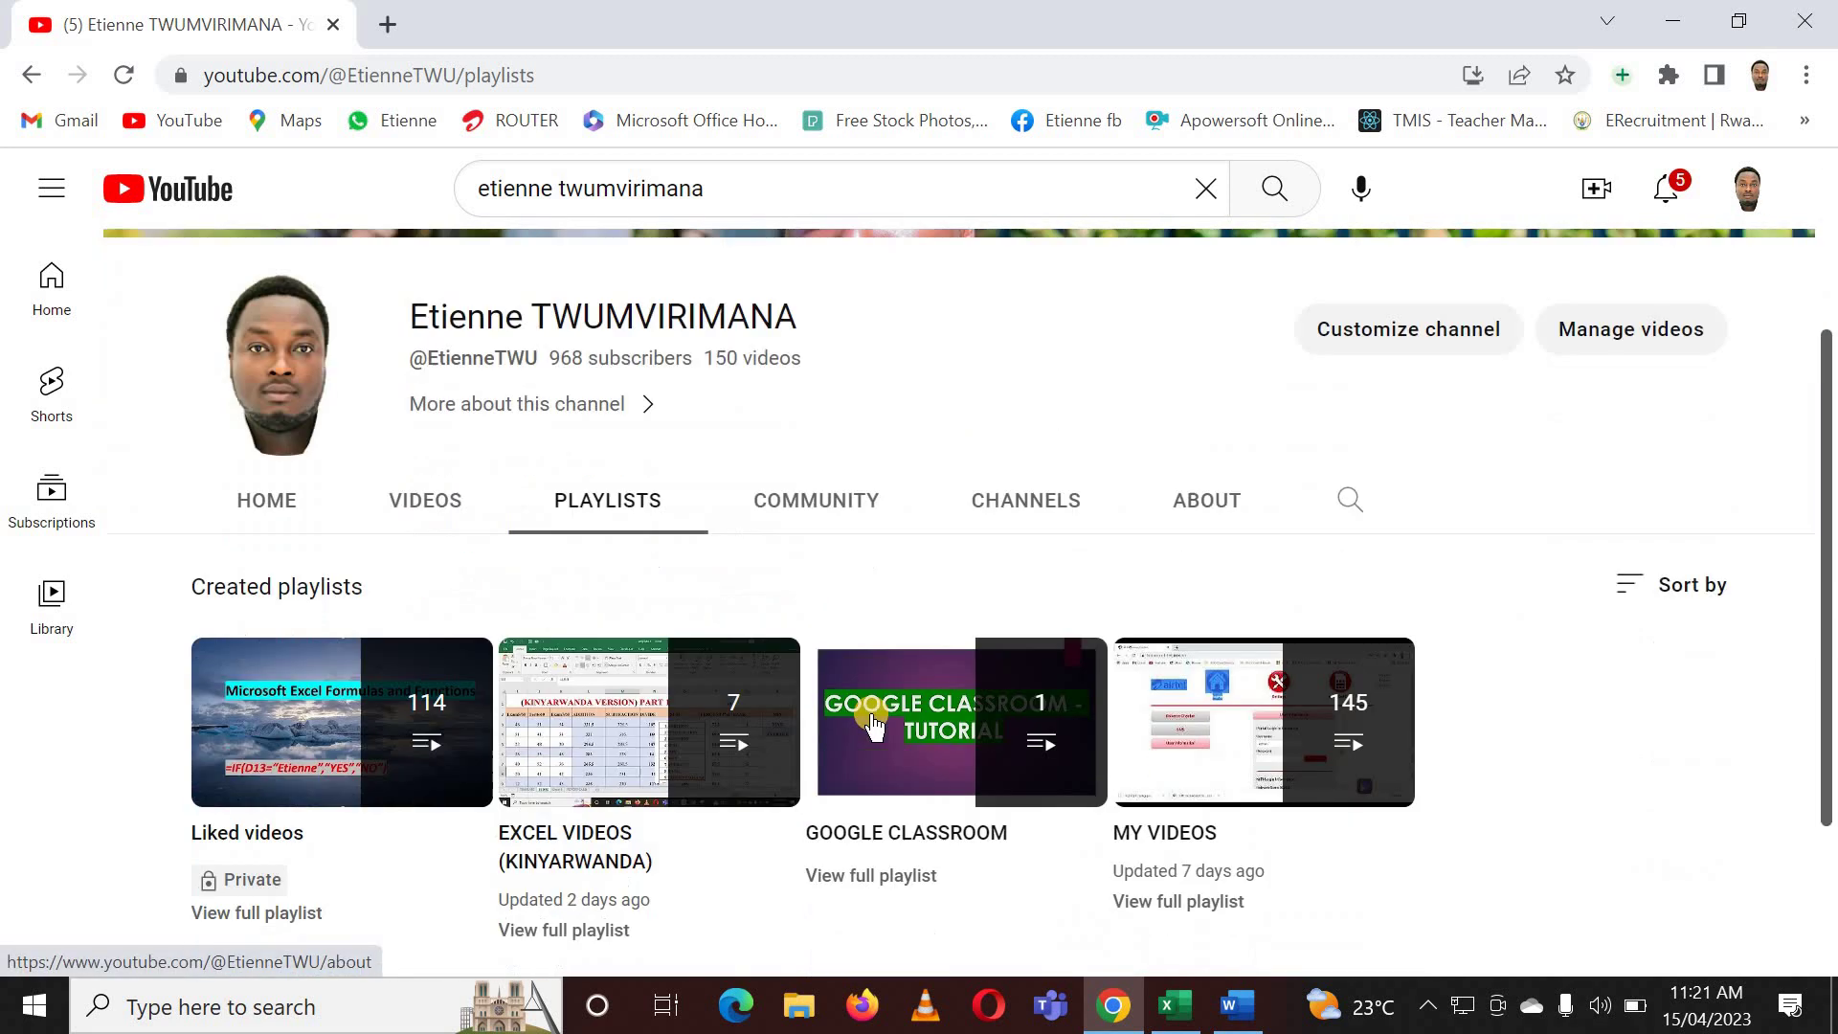
pyautogui.scroll(3, 847, 713)
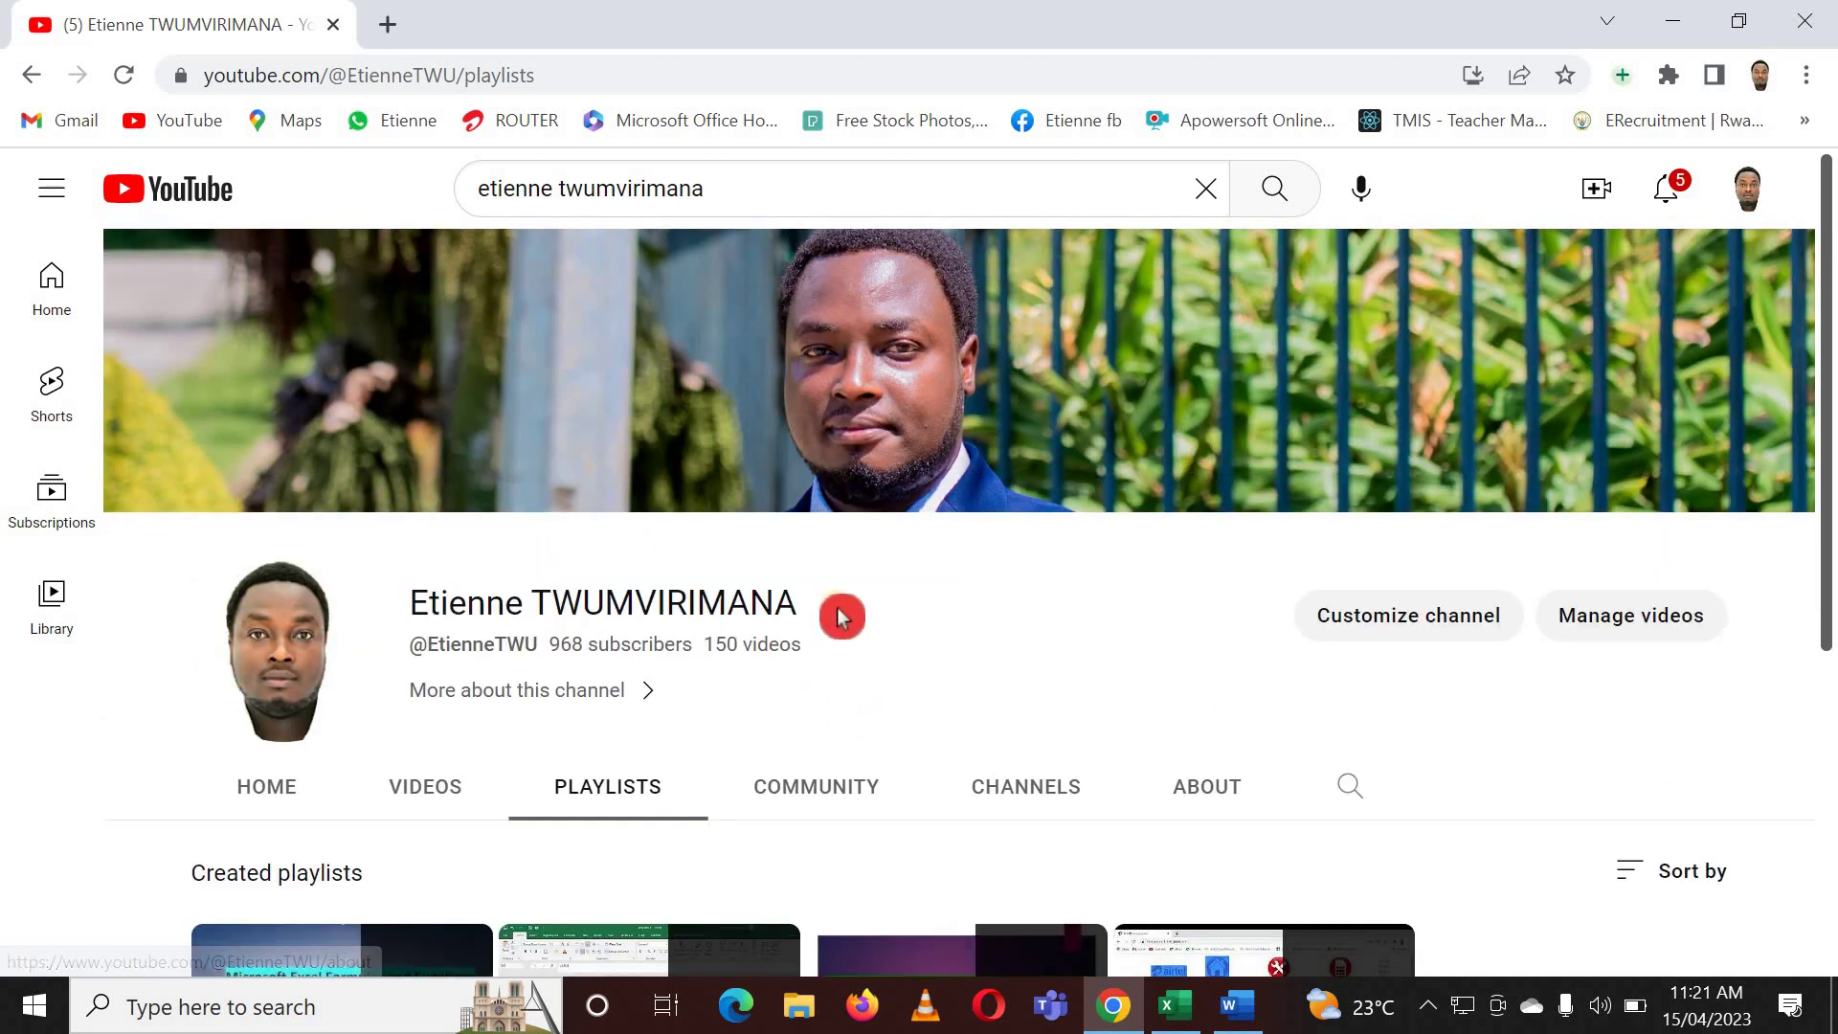